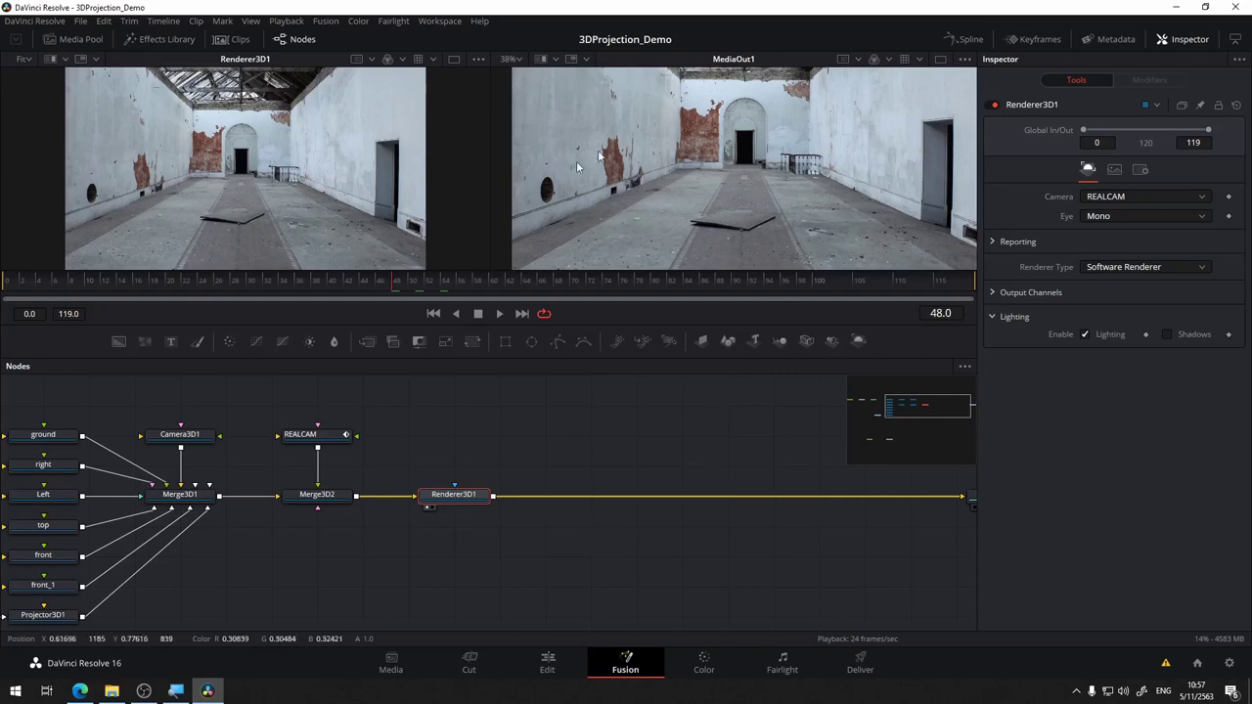
- Check the camera move at frames 17 and 36, then return to frame 48 near the renderer output
{"action": "scroll", "coordinate": [619, 181], "scroll_direction": "down", "scroll_amount": 2}
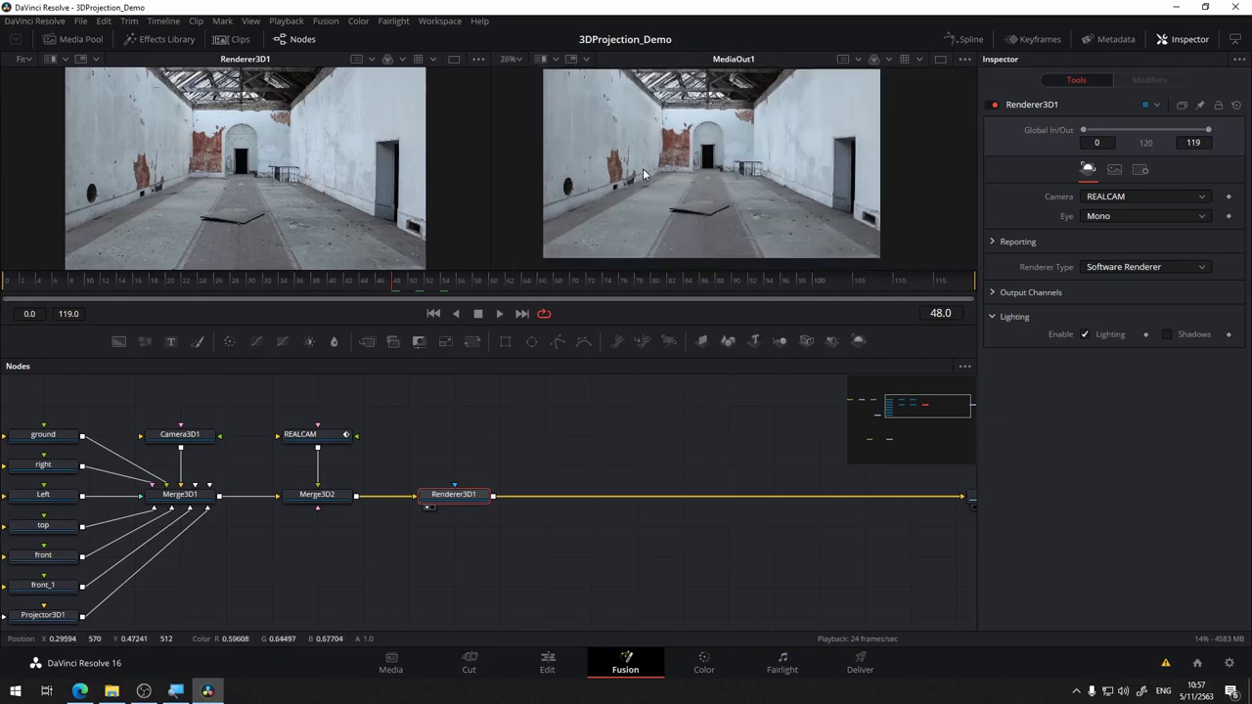
{"action": "left_click", "coordinate": [145, 281]}
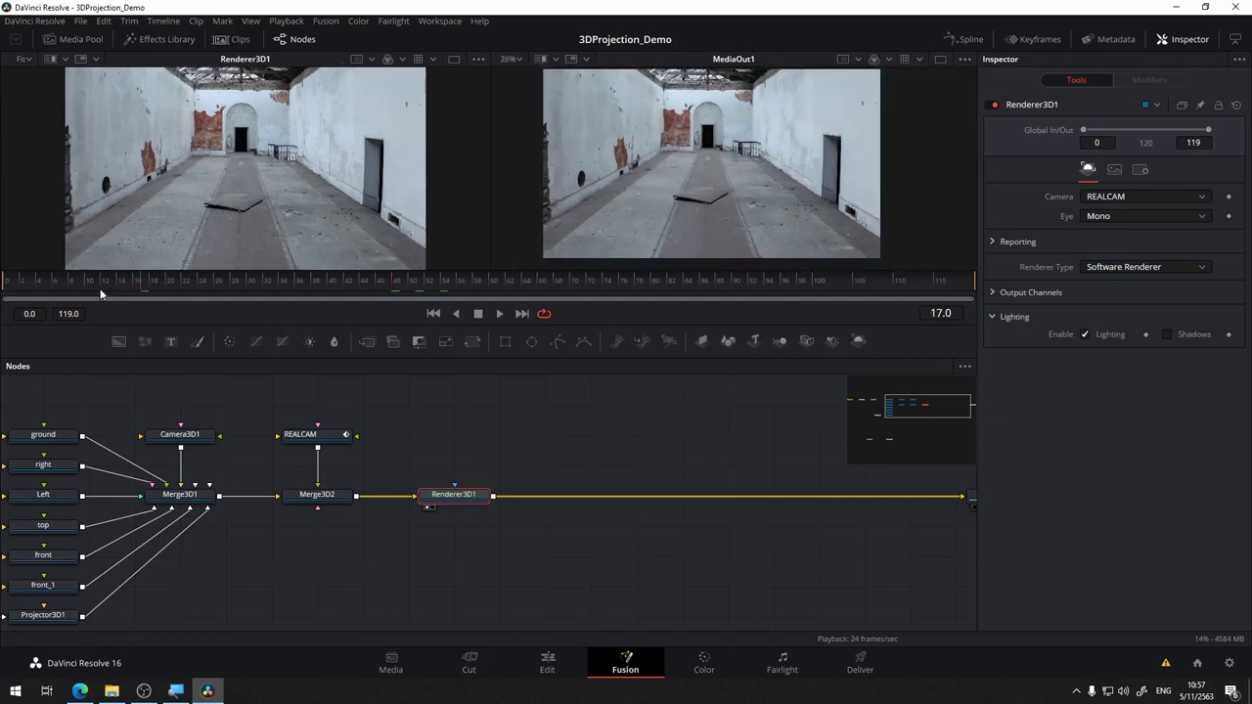
{"action": "left_click", "coordinate": [298, 280]}
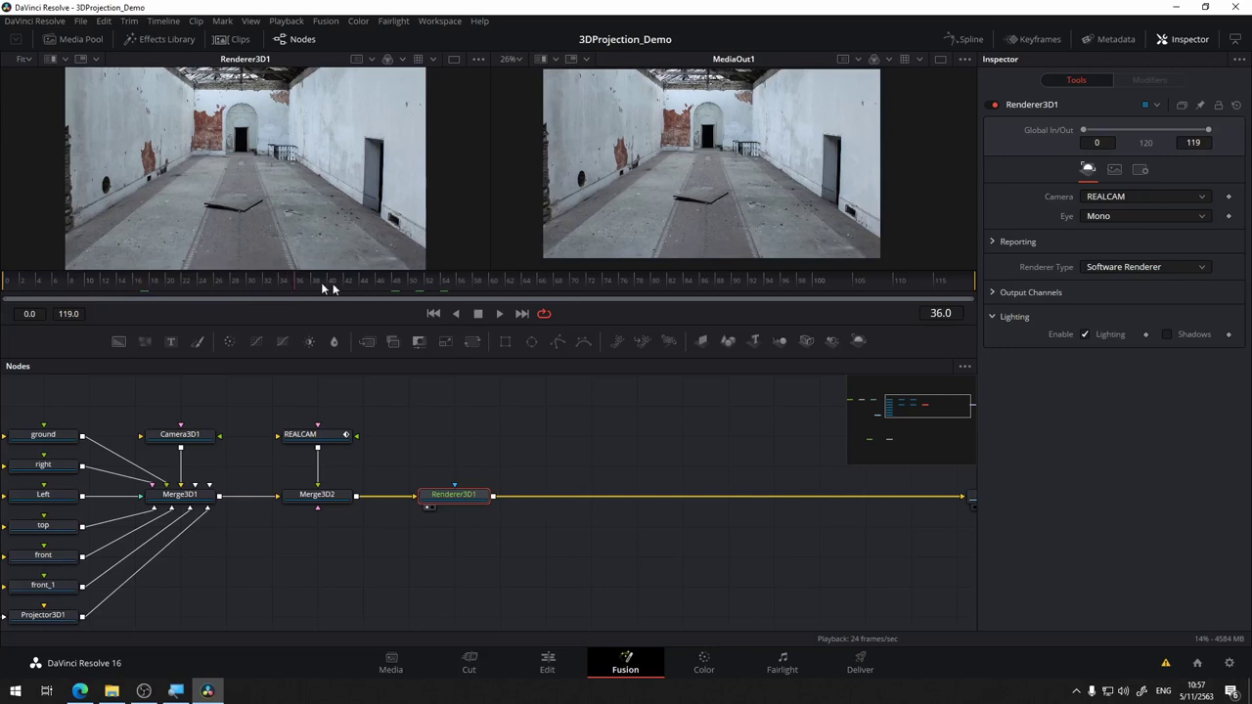
{"action": "left_click", "coordinate": [392, 287]}
{"action": "mouse_move", "coordinate": [616, 483]}
{"action": "left_mouse_down"}
{"action": "mouse_move", "coordinate": [441, 431]}
{"action": "mouse_move", "coordinate": [514, 428]}
{"action": "left_mouse_up"}
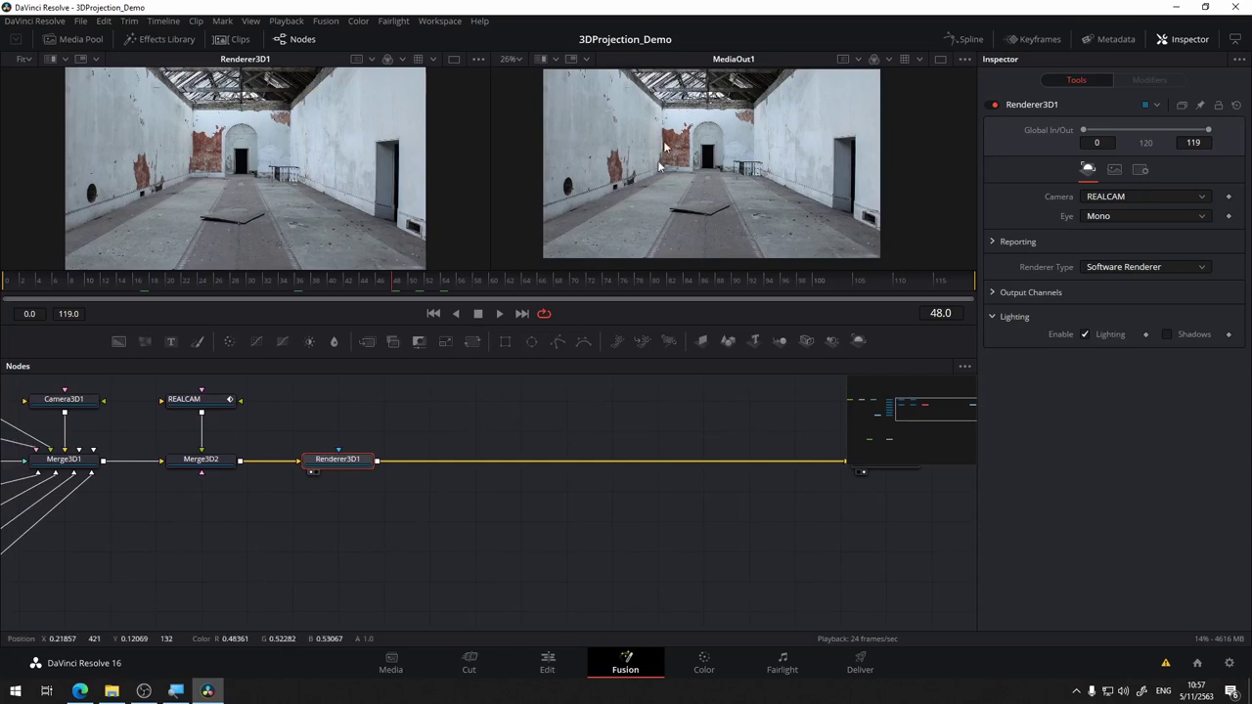
- Add a Rays tool and insert Rays1 between Renderer3D1 and MediaOut1
{"action": "left_click", "coordinate": [518, 426]}
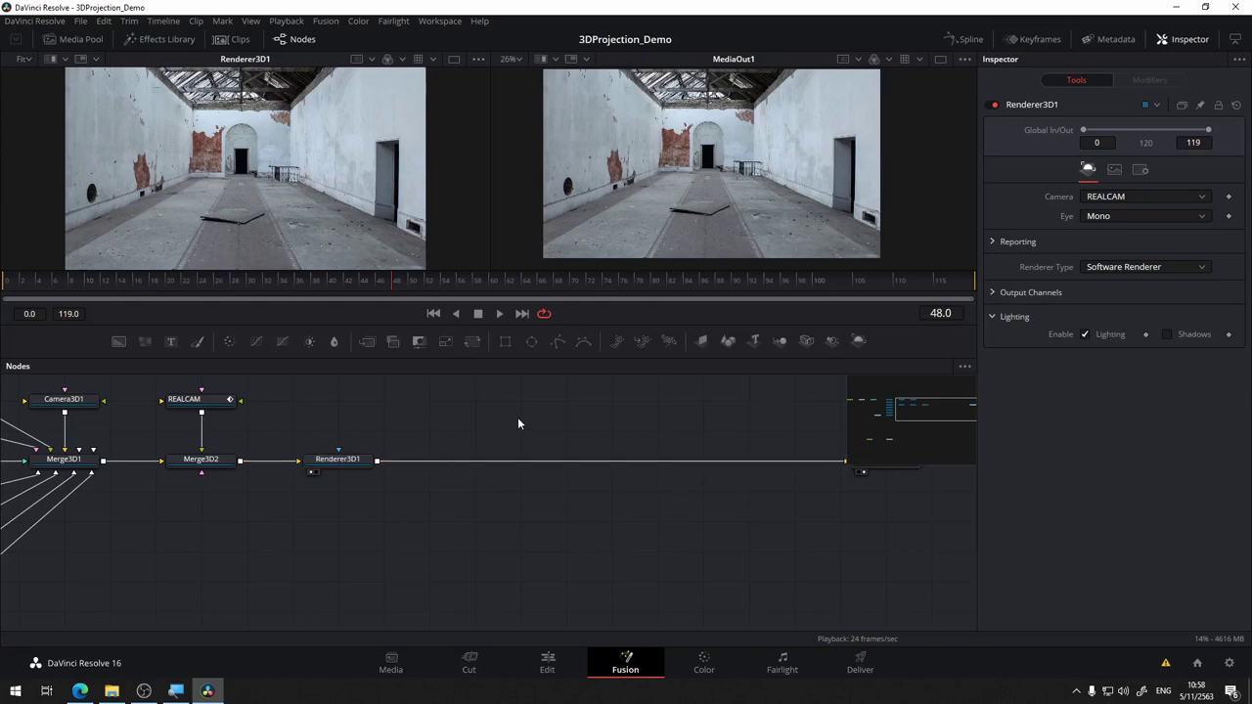
{"action": "key", "text": "shift+space"}
{"action": "type", "text": "ray"}
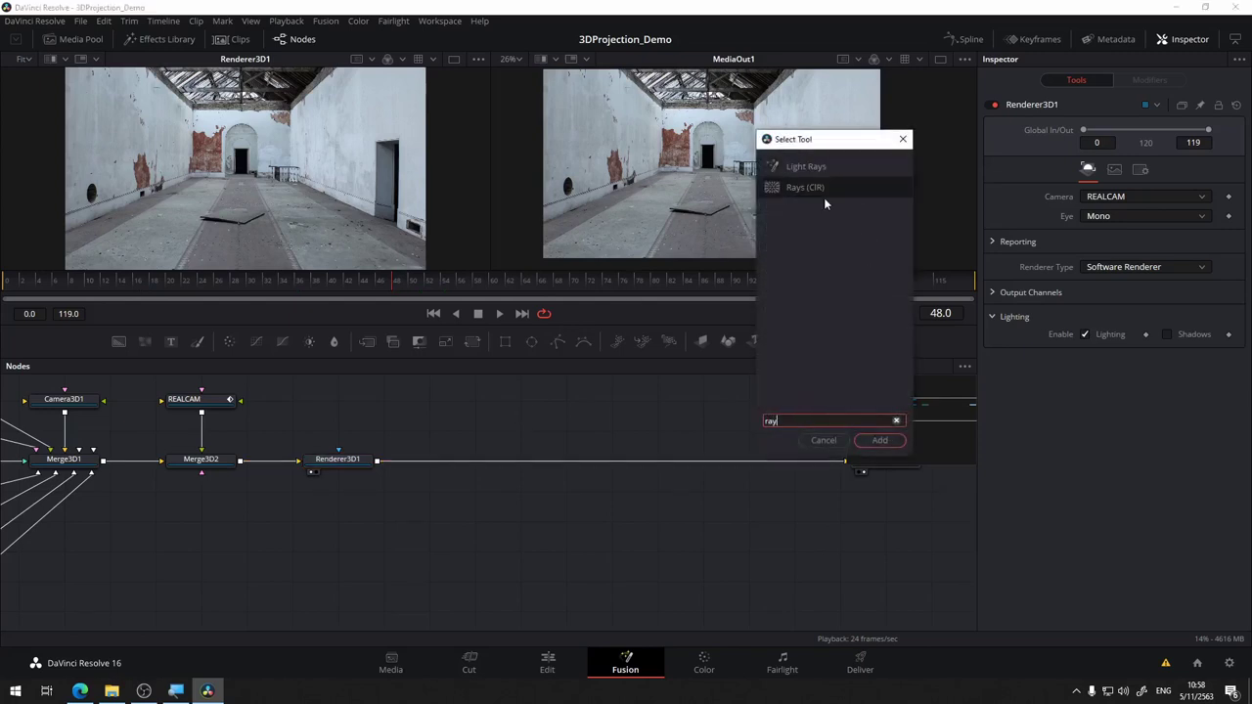
{"action": "type", "text": "s"}
{"action": "left_click", "coordinate": [865, 441]}
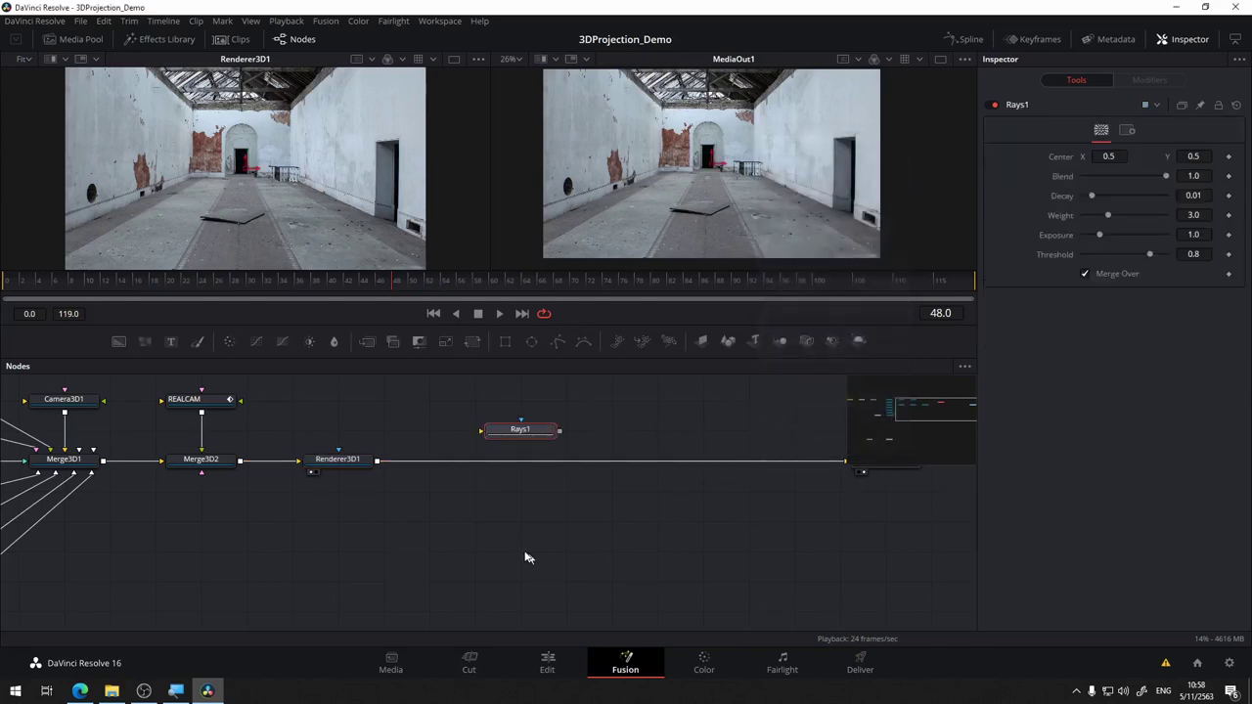
{"action": "left_click_drag", "start_coordinate": [533, 432], "coordinate": [536, 461]}
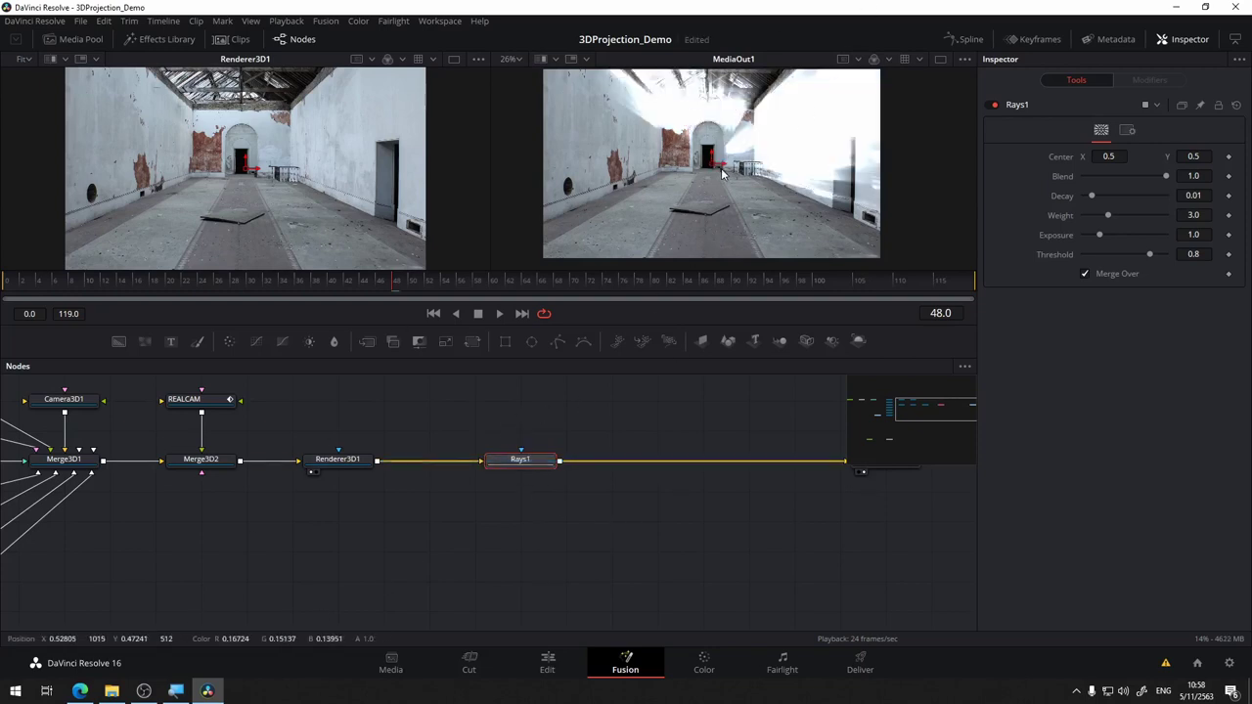
{"action": "scroll", "coordinate": [705, 161], "scroll_direction": "up", "scroll_amount": 2}
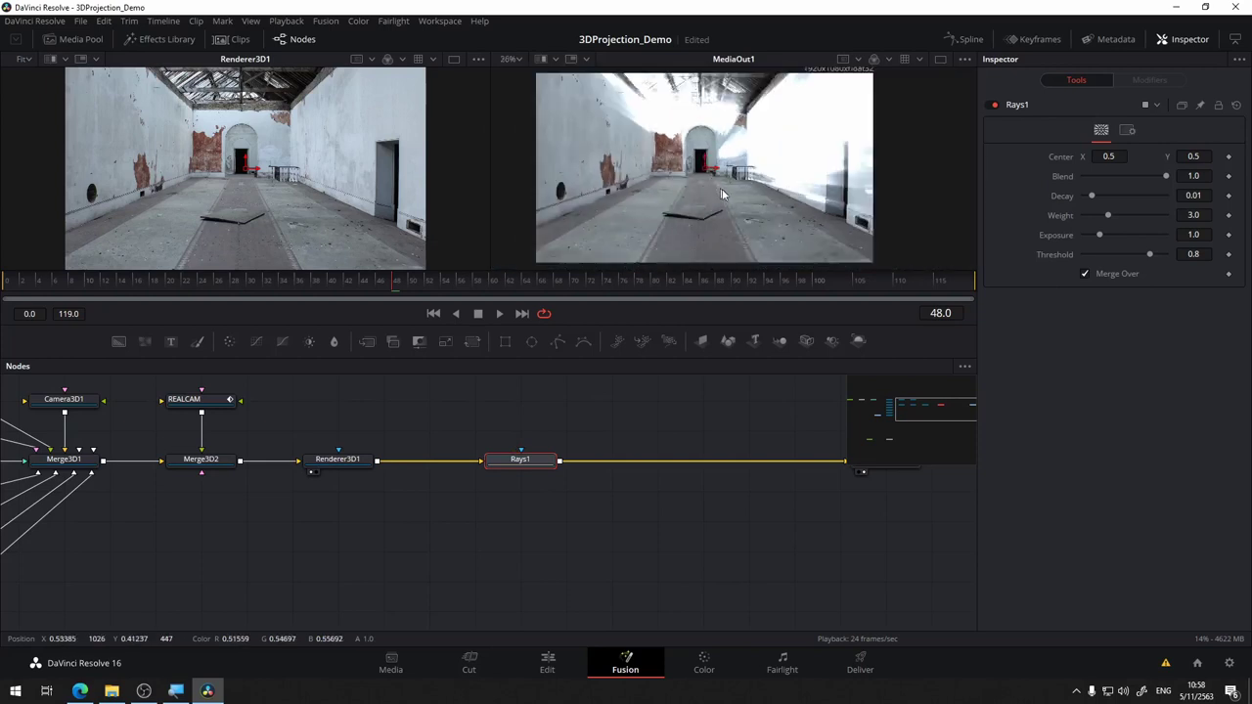
{"action": "scroll", "coordinate": [719, 201], "scroll_direction": "down", "scroll_amount": 2}
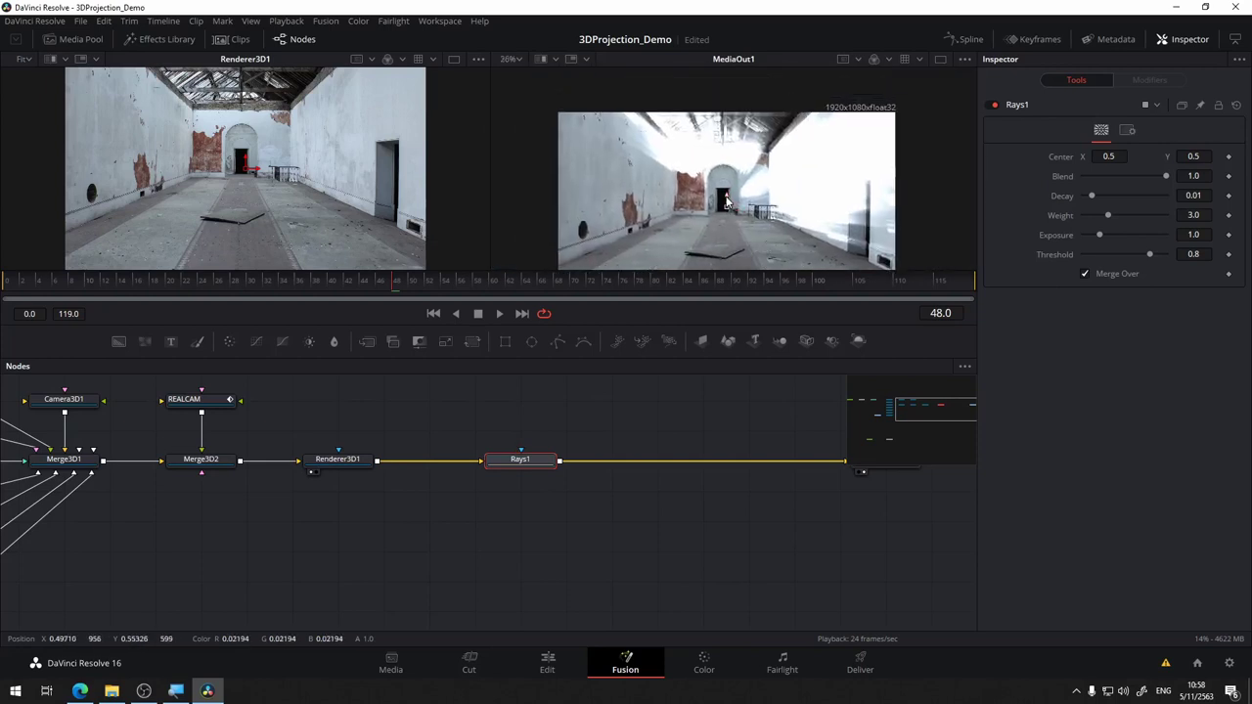
- Move the Rays1 centre up to the top edge of the frame
{"action": "mouse_move", "coordinate": [726, 191]}
{"action": "left_mouse_down"}
{"action": "mouse_move", "coordinate": [737, 105]}
{"action": "mouse_move", "coordinate": [755, 99]}
{"action": "mouse_move", "coordinate": [662, 92]}
{"action": "left_mouse_up"}
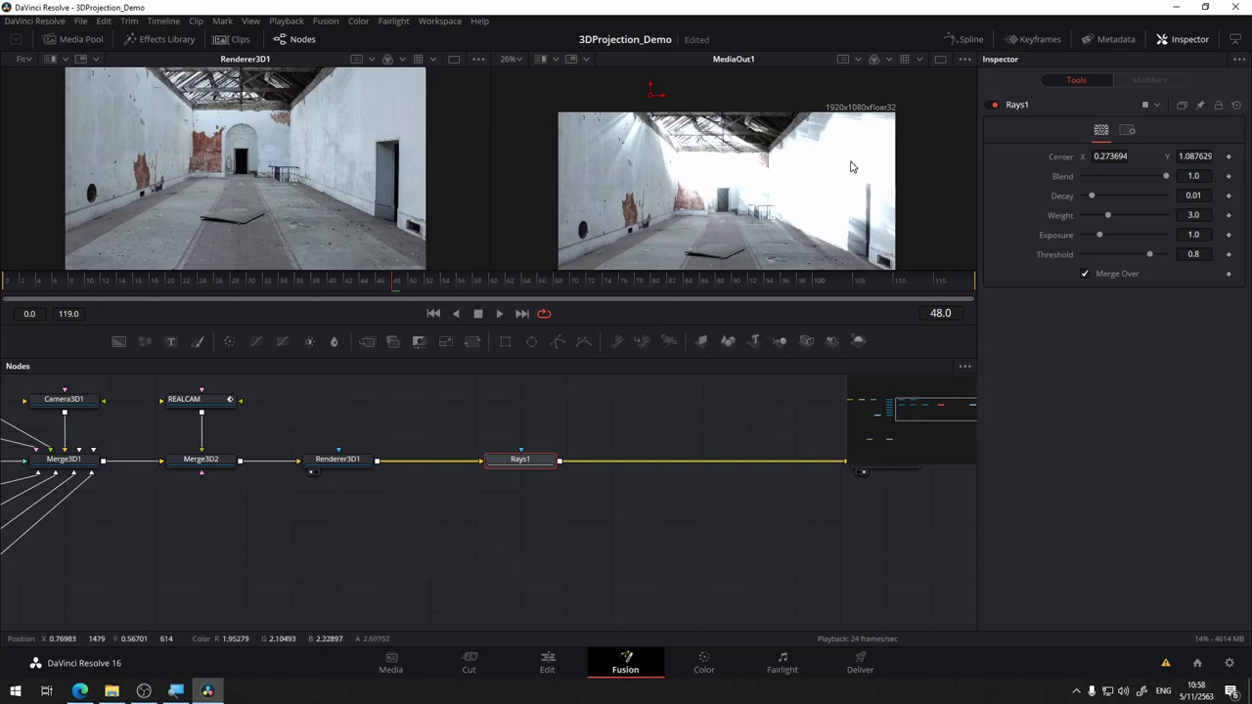
{"action": "scroll", "coordinate": [606, 381], "scroll_direction": "down", "scroll_amount": 2}
{"action": "scroll", "coordinate": [626, 401], "scroll_direction": "up", "scroll_amount": 2}
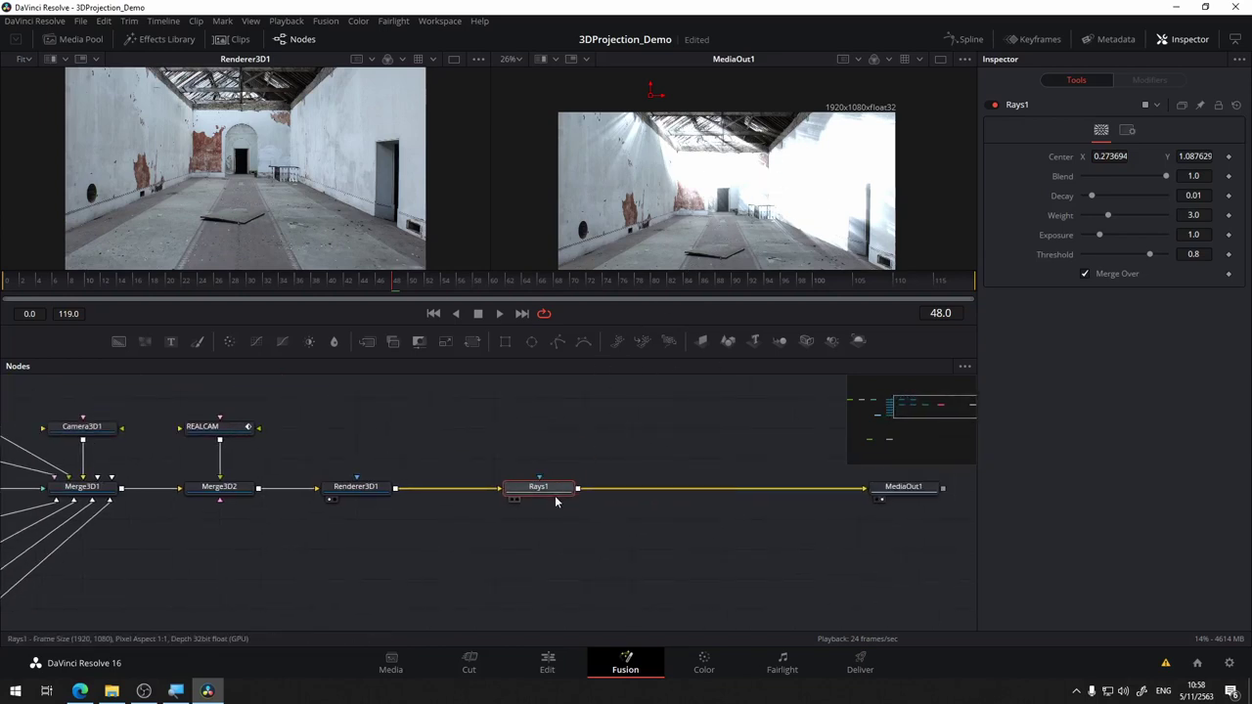
- Add a Luma Keyer and place LumaKeyer2 ahead of Rays1
{"action": "left_click_drag", "start_coordinate": [560, 496], "coordinate": [622, 511]}
{"action": "left_click", "coordinate": [501, 455]}
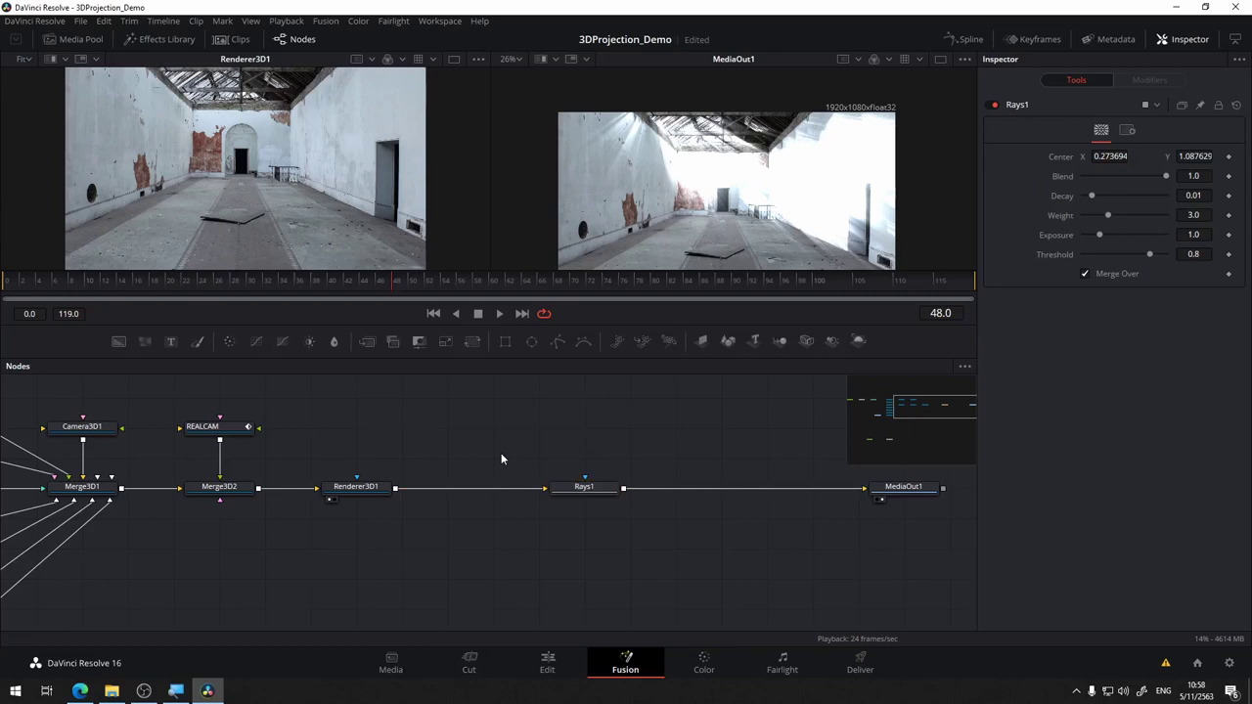
{"action": "key", "text": "shift+space"}
{"action": "type", "text": "Rays"}
{"action": "key", "text": "BackSpace"}
{"action": "key", "text": "BackSpace"}
{"action": "key", "text": "BackSpace"}
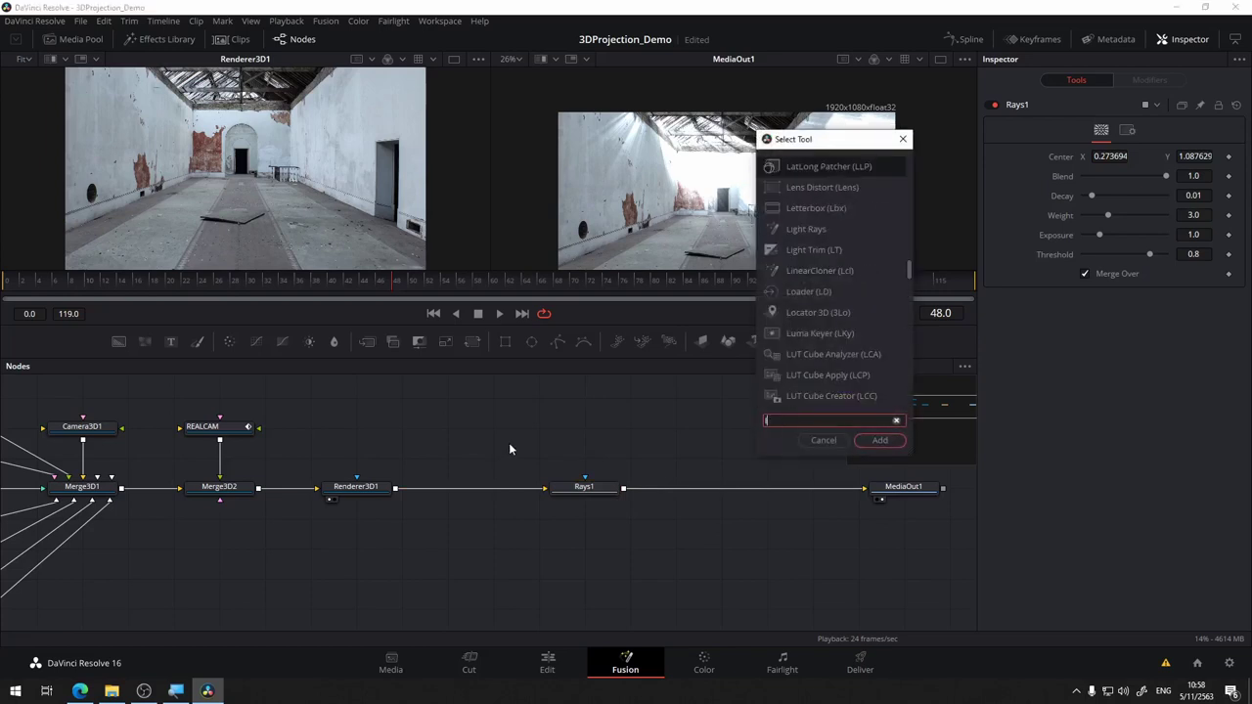
{"action": "type", "text": "luma Keyer"}
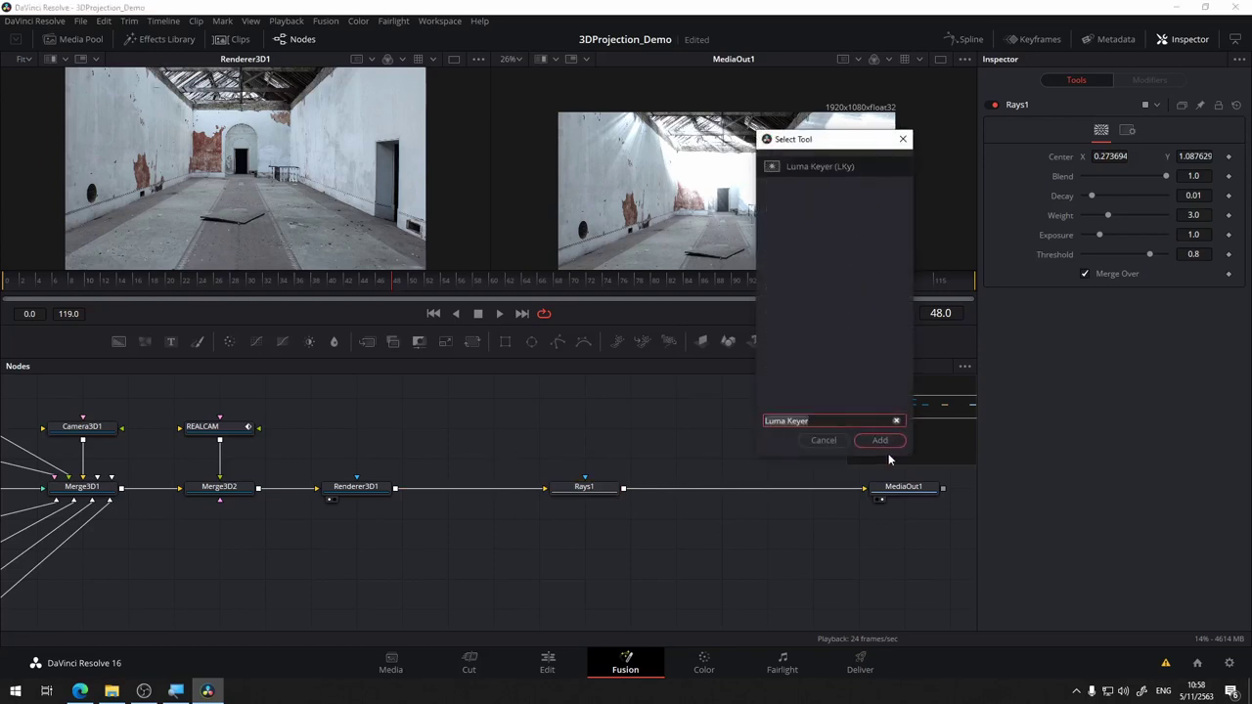
{"action": "left_click", "coordinate": [883, 440]}
{"action": "mouse_move", "coordinate": [525, 462]}
{"action": "left_mouse_down"}
{"action": "mouse_move", "coordinate": [480, 491]}
{"action": "mouse_move", "coordinate": [489, 435]}
{"action": "left_mouse_up"}
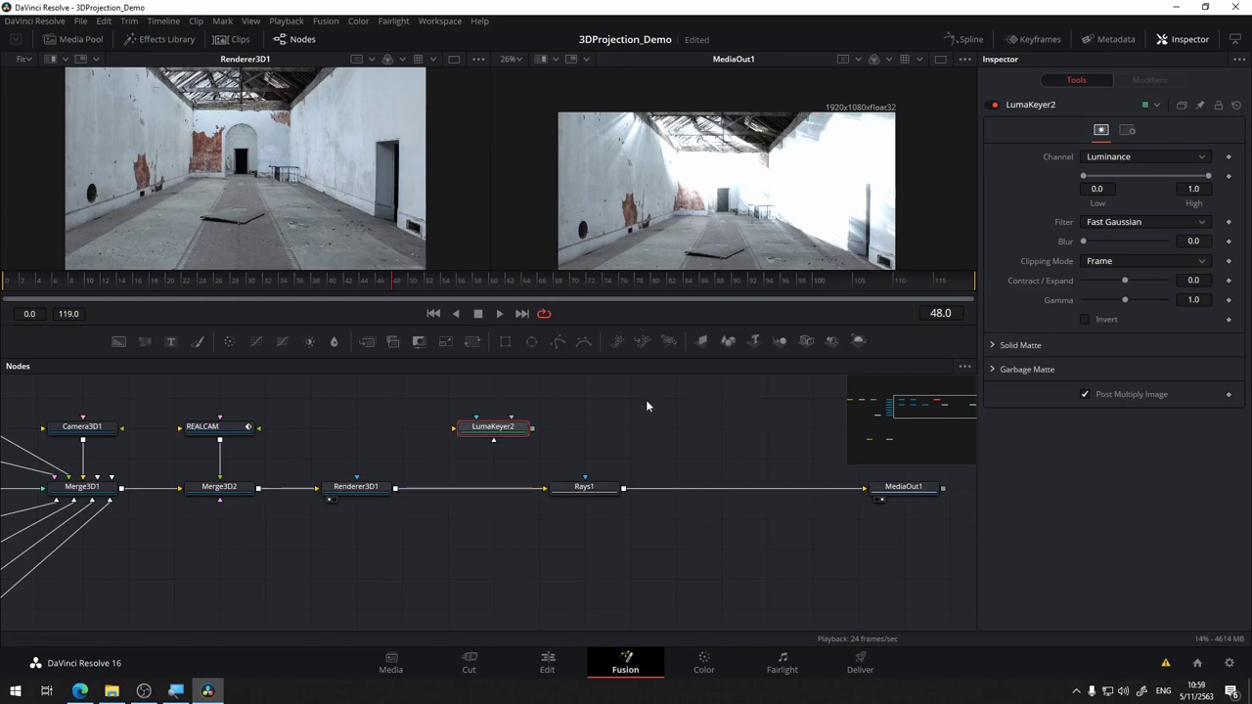
- Wire Renderer3D1 → LumaKeyer2 → Rays1 as a side branch, viewing Rays1 and LumaKeyer2 results
{"action": "left_click_drag", "start_coordinate": [396, 487], "coordinate": [474, 435]}
{"action": "left_click_drag", "start_coordinate": [584, 494], "coordinate": [628, 439]}
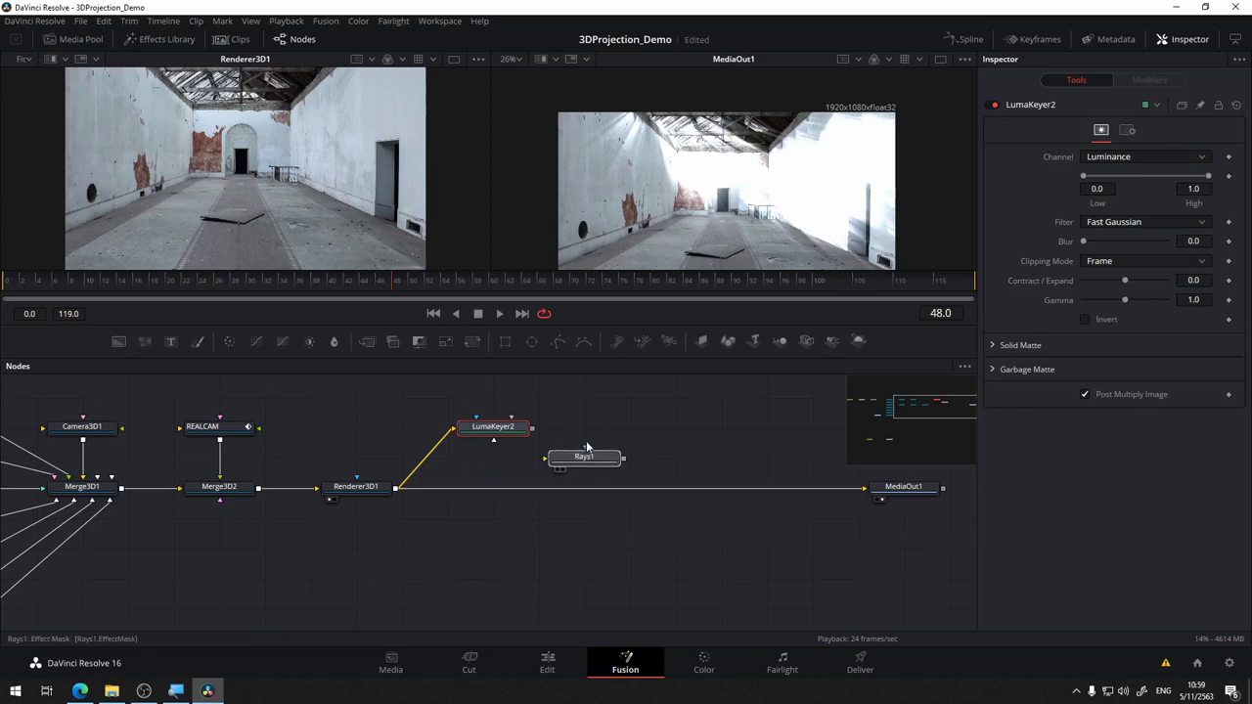
{"action": "left_click_drag", "start_coordinate": [534, 428], "coordinate": [626, 430]}
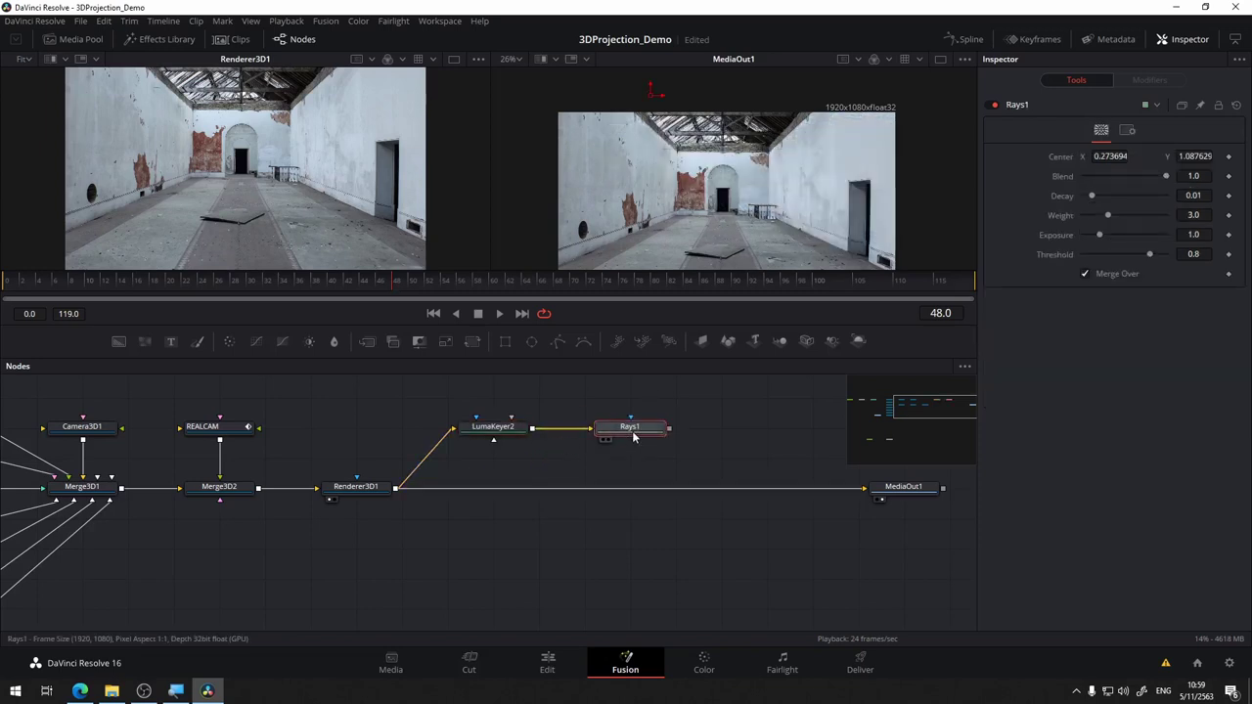
{"action": "left_click_drag", "start_coordinate": [632, 438], "coordinate": [711, 209]}
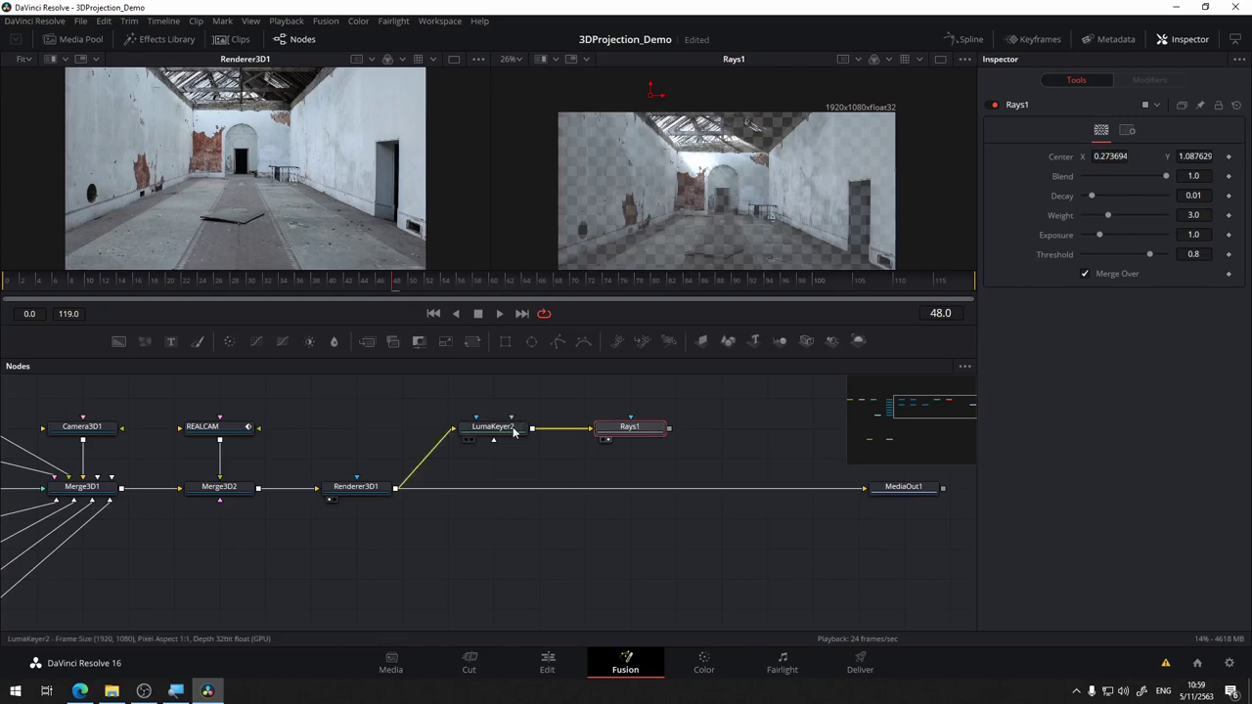
{"action": "left_click_drag", "start_coordinate": [513, 426], "coordinate": [673, 249]}
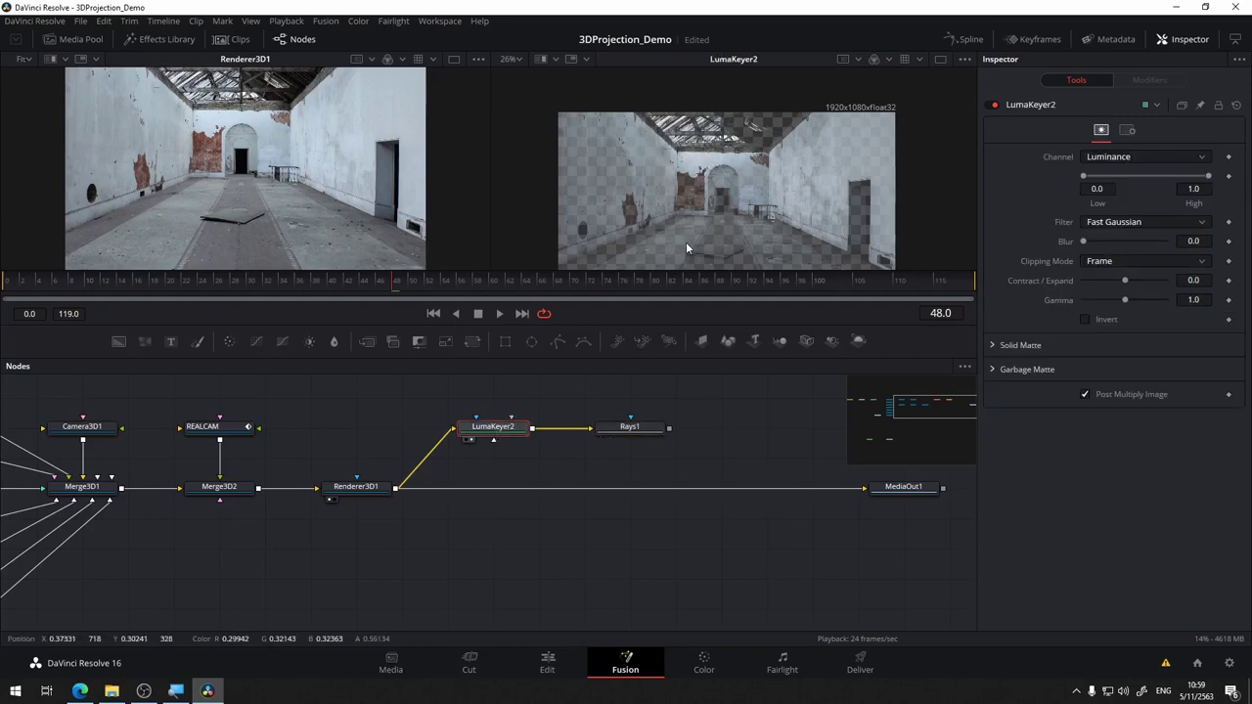
- Raise LumaKeyer2's Low threshold to 0.894 to isolate roof gaps, then view Rays1
{"action": "key", "text": "c"}
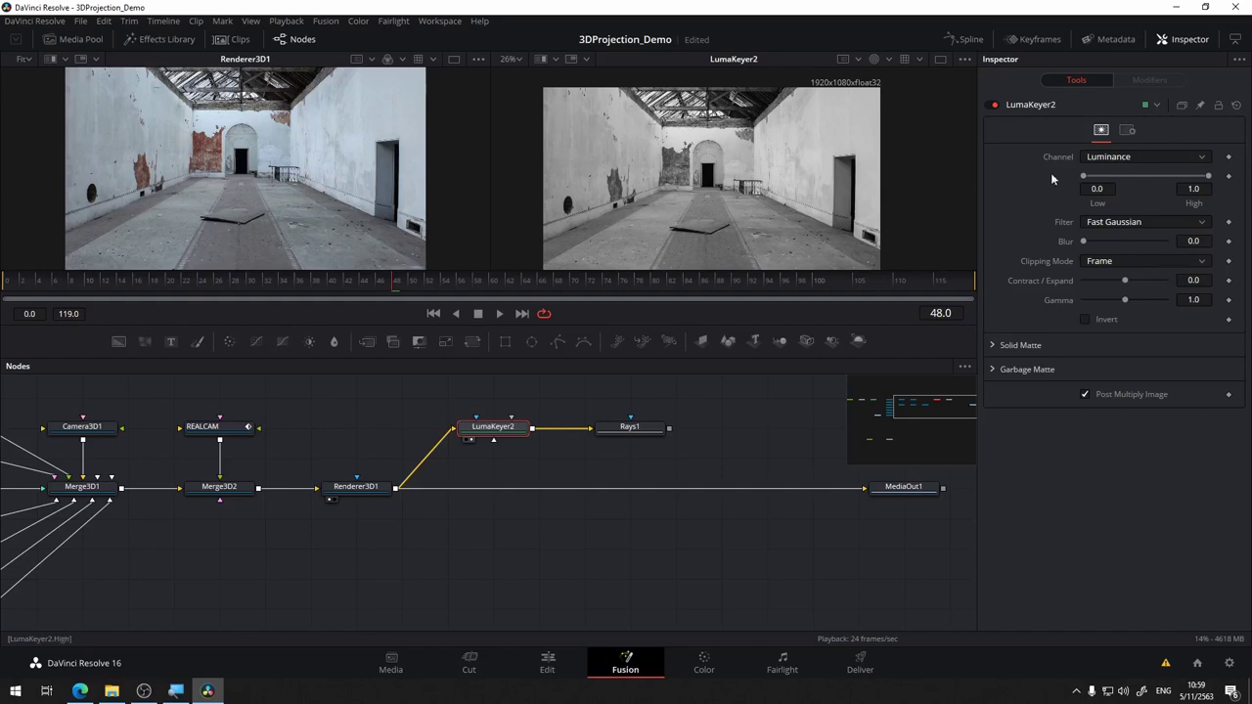
{"action": "left_click_drag", "start_coordinate": [1084, 175], "coordinate": [1185, 170]}
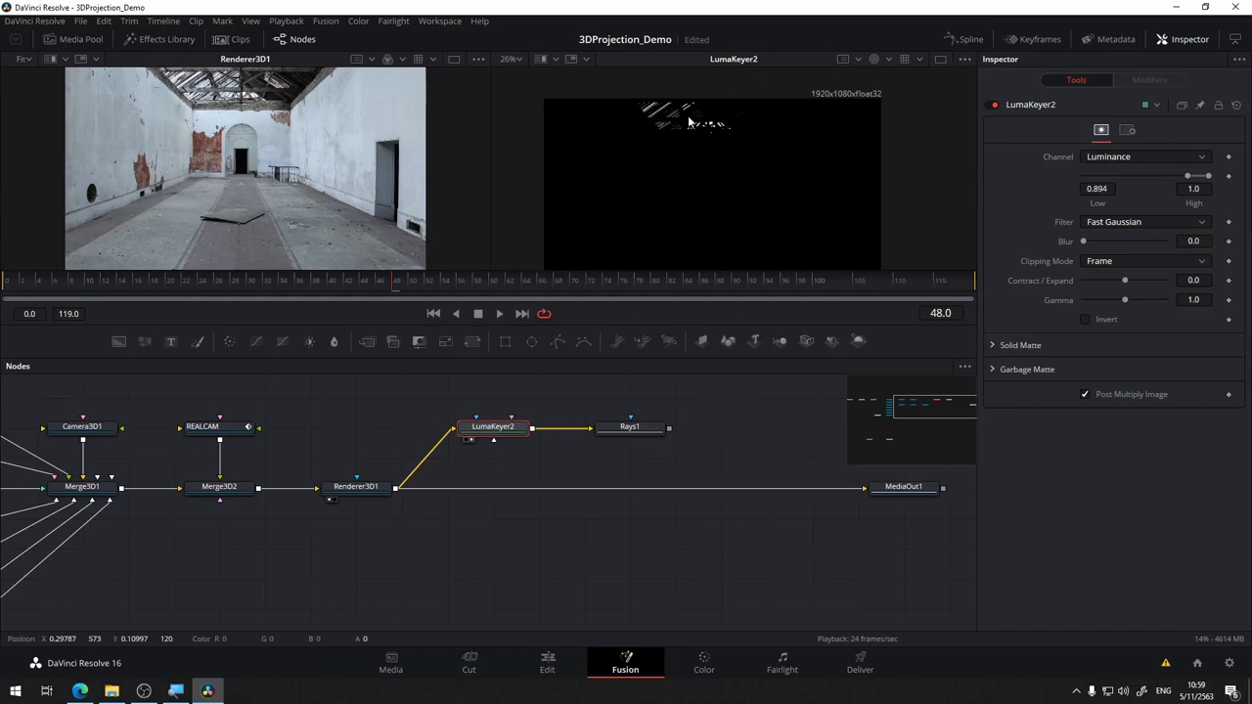
{"action": "scroll", "coordinate": [760, 441], "scroll_direction": "down", "scroll_amount": 2}
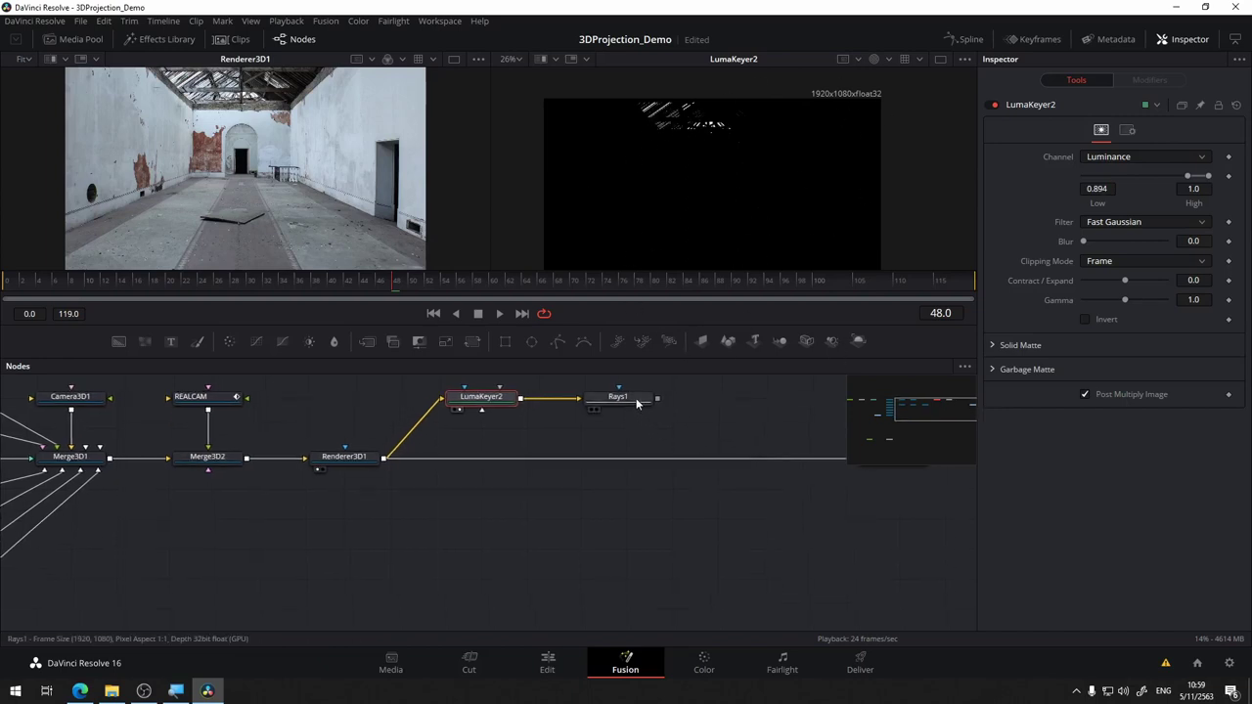
{"action": "key", "text": "2"}
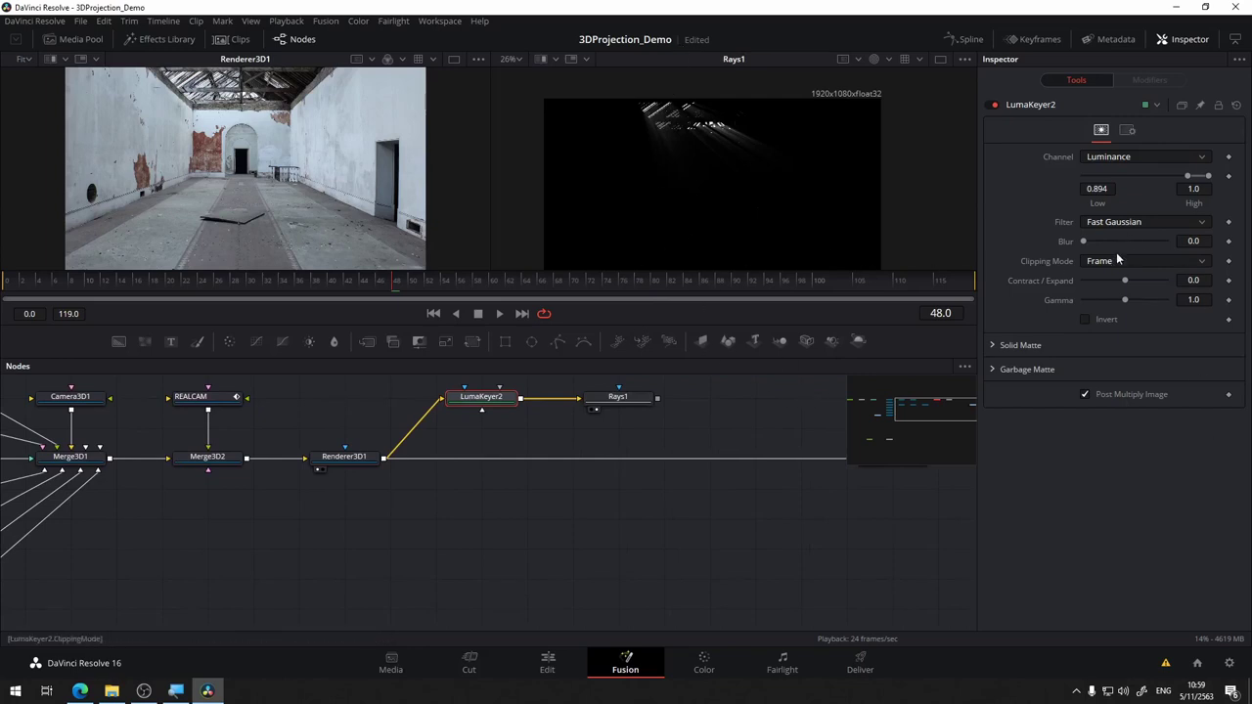
- Raise Rays1's Weight to 7.17 and check the rays at frames 21, 6, 22, 39 and 48
{"action": "left_click", "coordinate": [619, 396]}
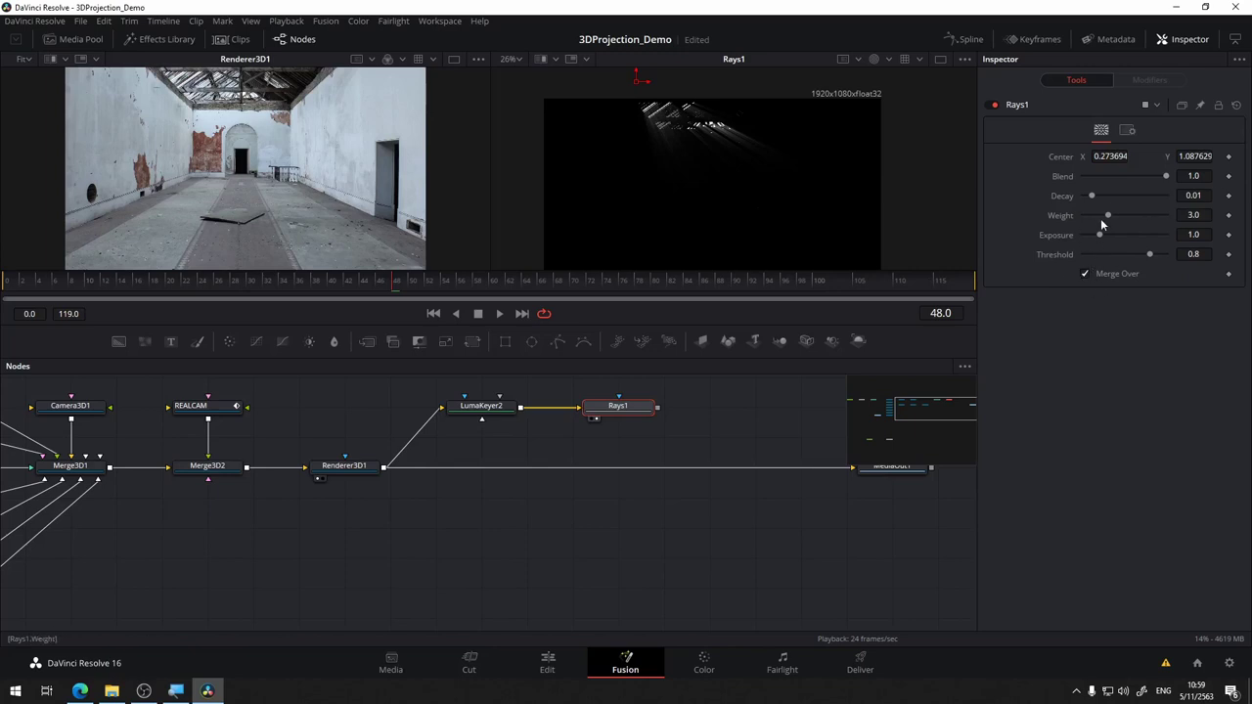
{"action": "mouse_move", "coordinate": [1113, 218]}
{"action": "left_mouse_down"}
{"action": "mouse_move", "coordinate": [1150, 215]}
{"action": "mouse_move", "coordinate": [1109, 239]}
{"action": "left_mouse_up"}
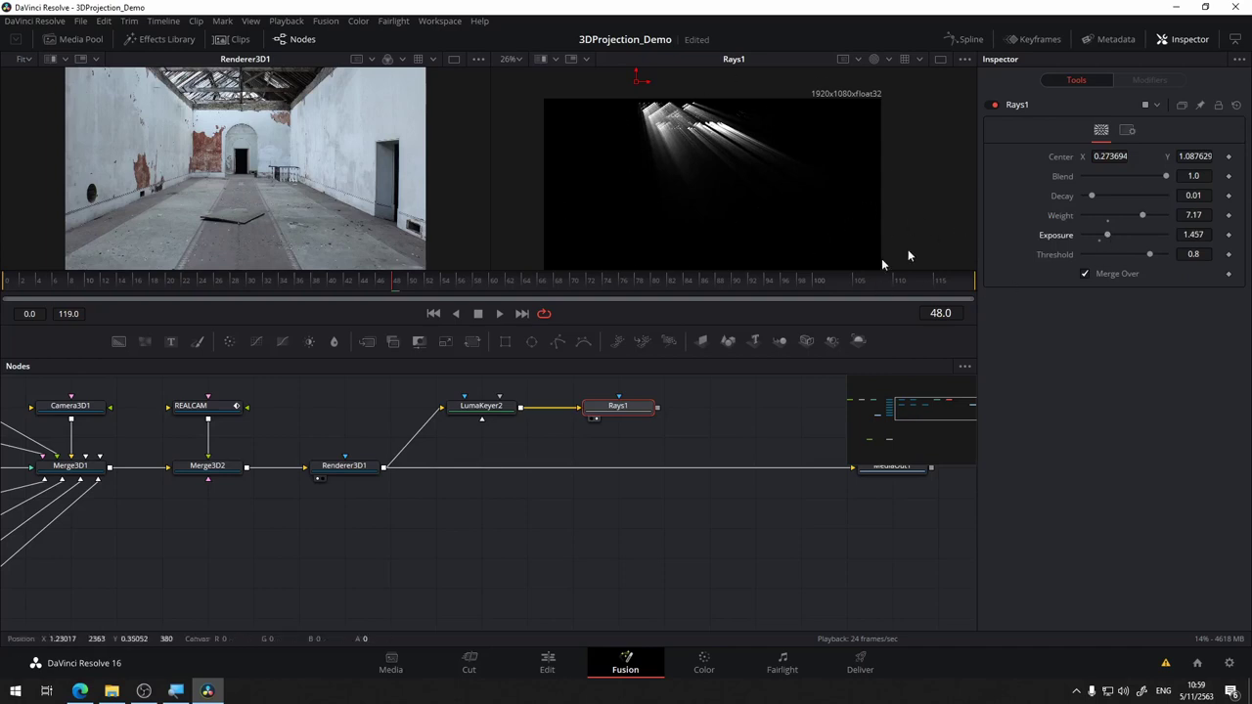
{"action": "left_click", "coordinate": [173, 286]}
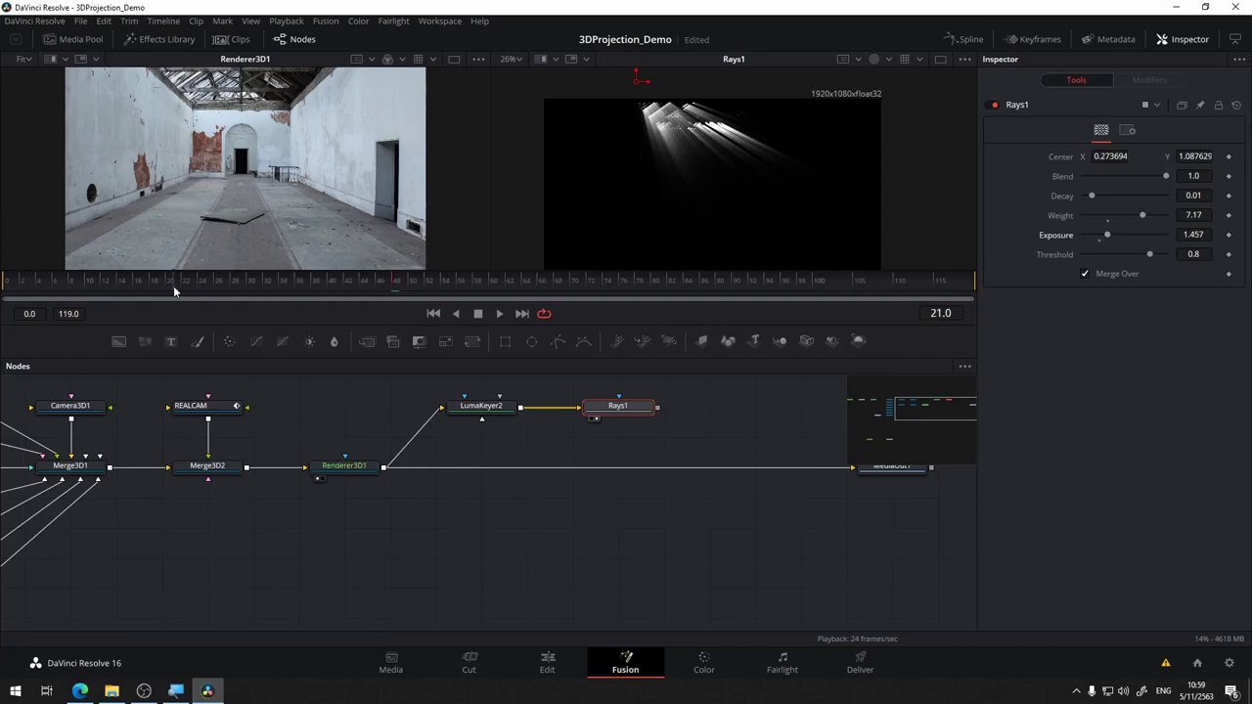
{"action": "left_click", "coordinate": [51, 289]}
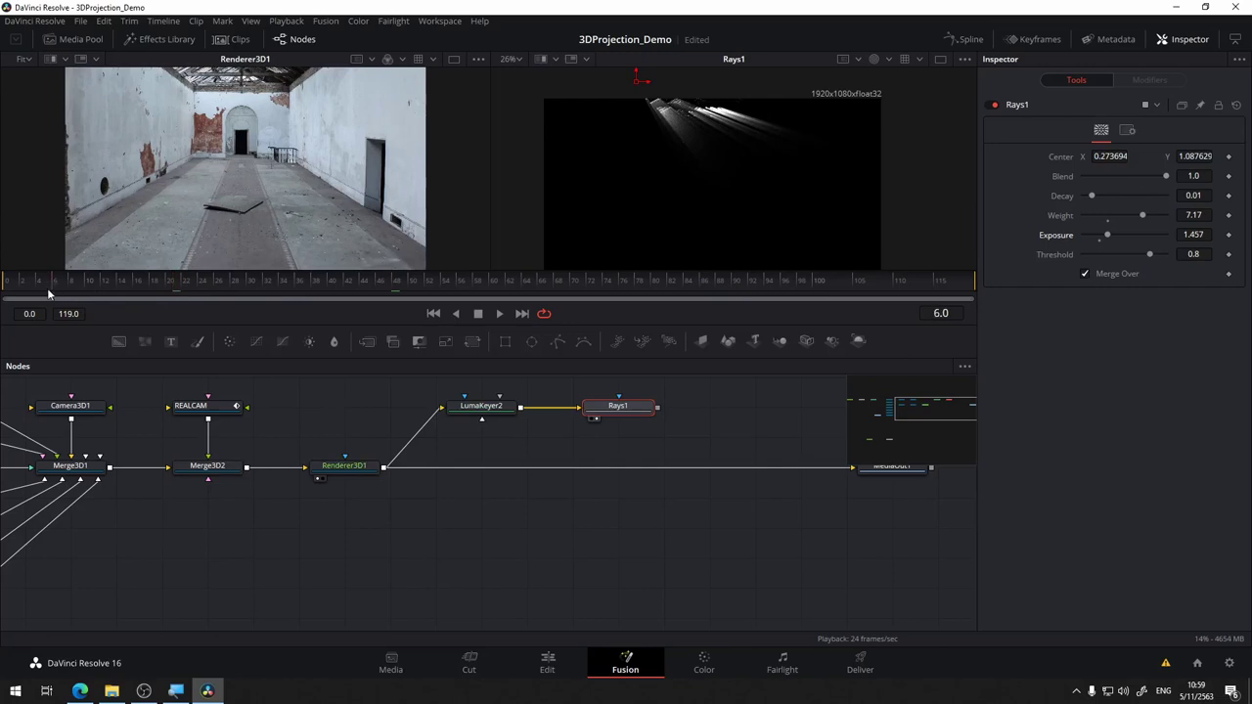
{"action": "left_click", "coordinate": [183, 285]}
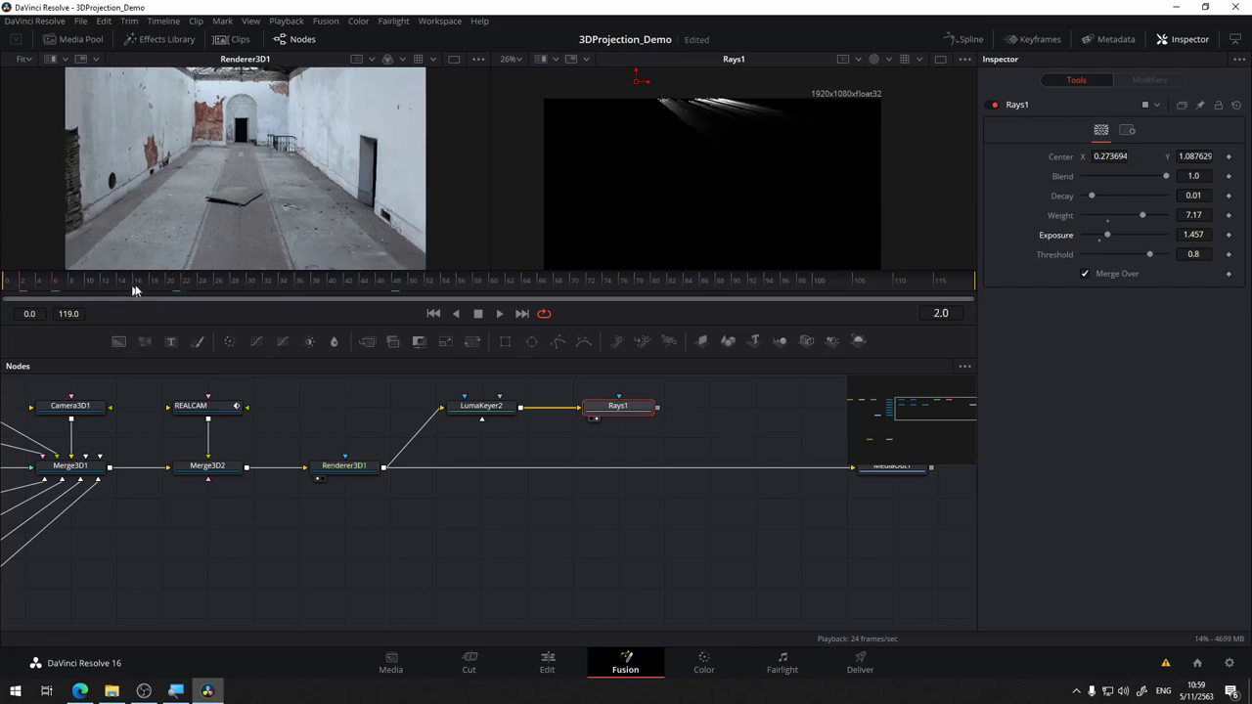
{"action": "left_click", "coordinate": [324, 284]}
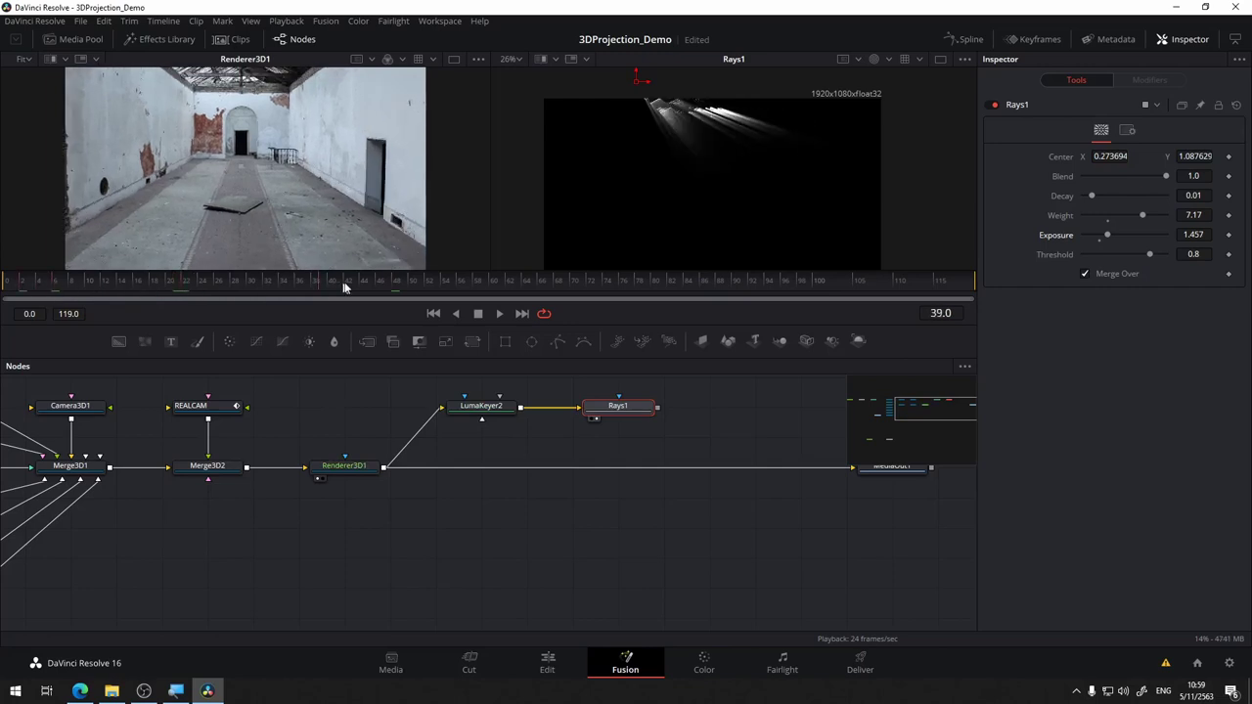
{"action": "left_click", "coordinate": [397, 285]}
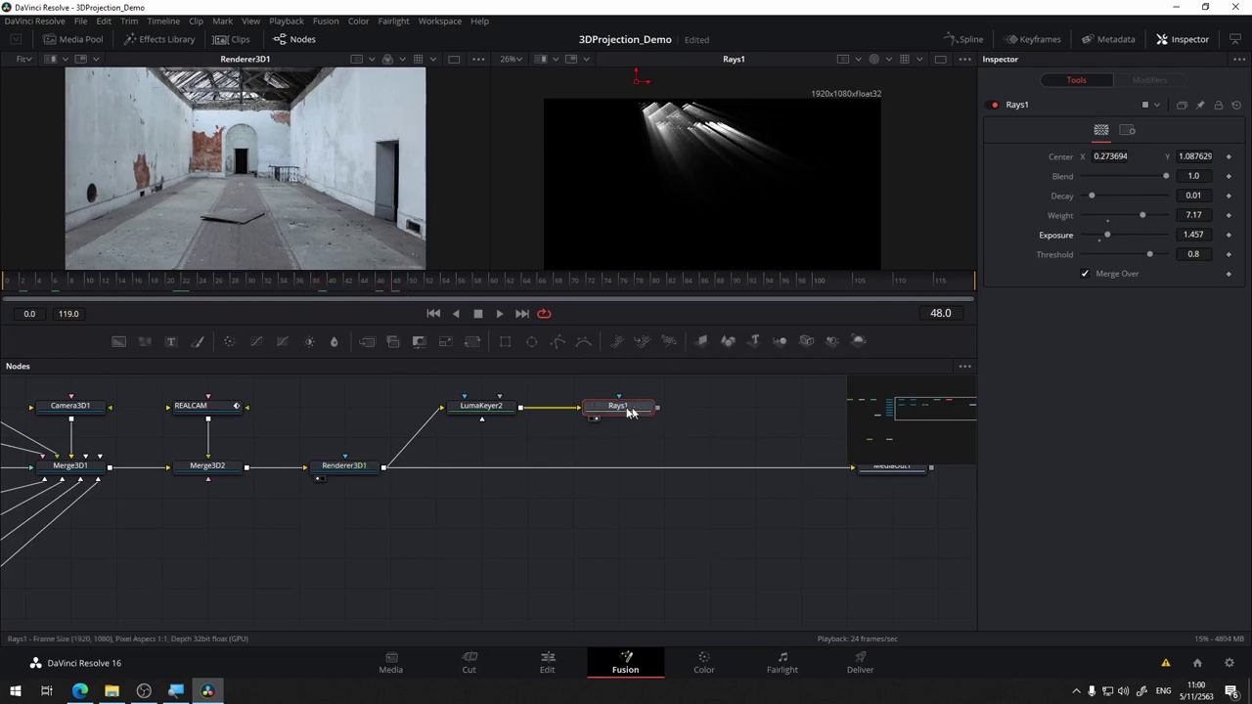
- Leave Rays1's Merge Over unchecked so only rays show on black
{"action": "mouse_move", "coordinate": [624, 412]}
{"action": "left_click", "coordinate": [1086, 274]}
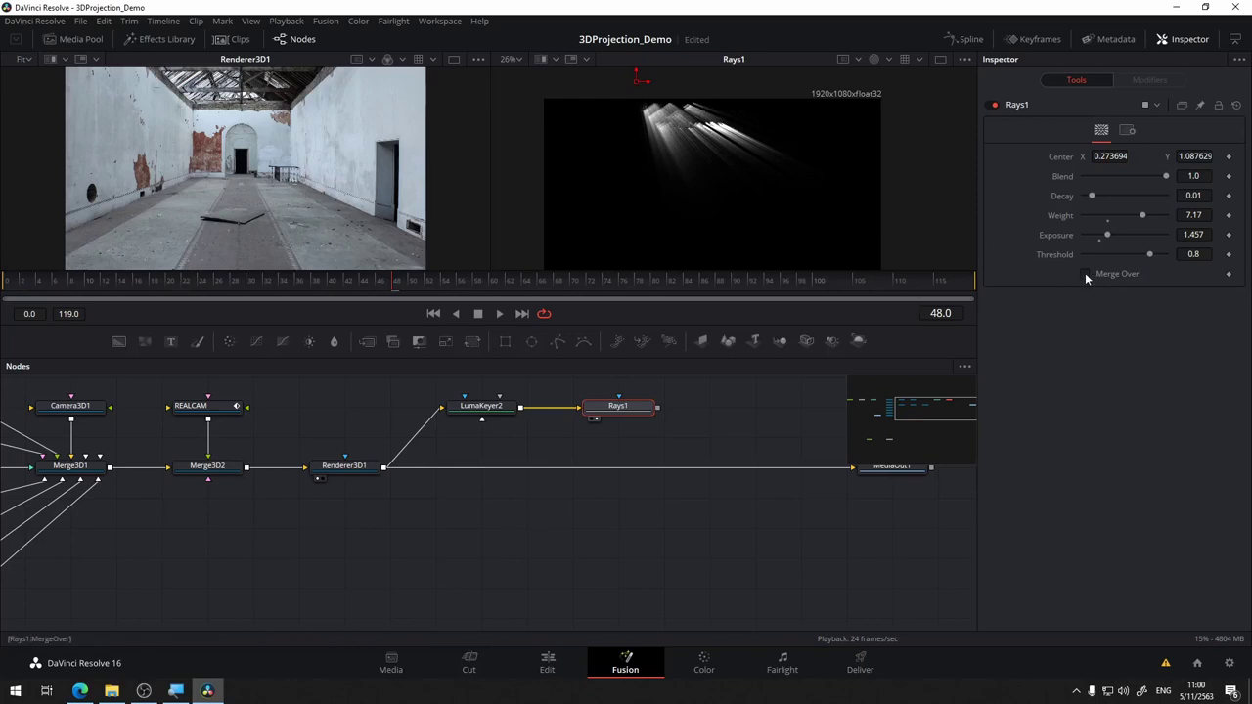
{"action": "left_click", "coordinate": [1085, 274]}
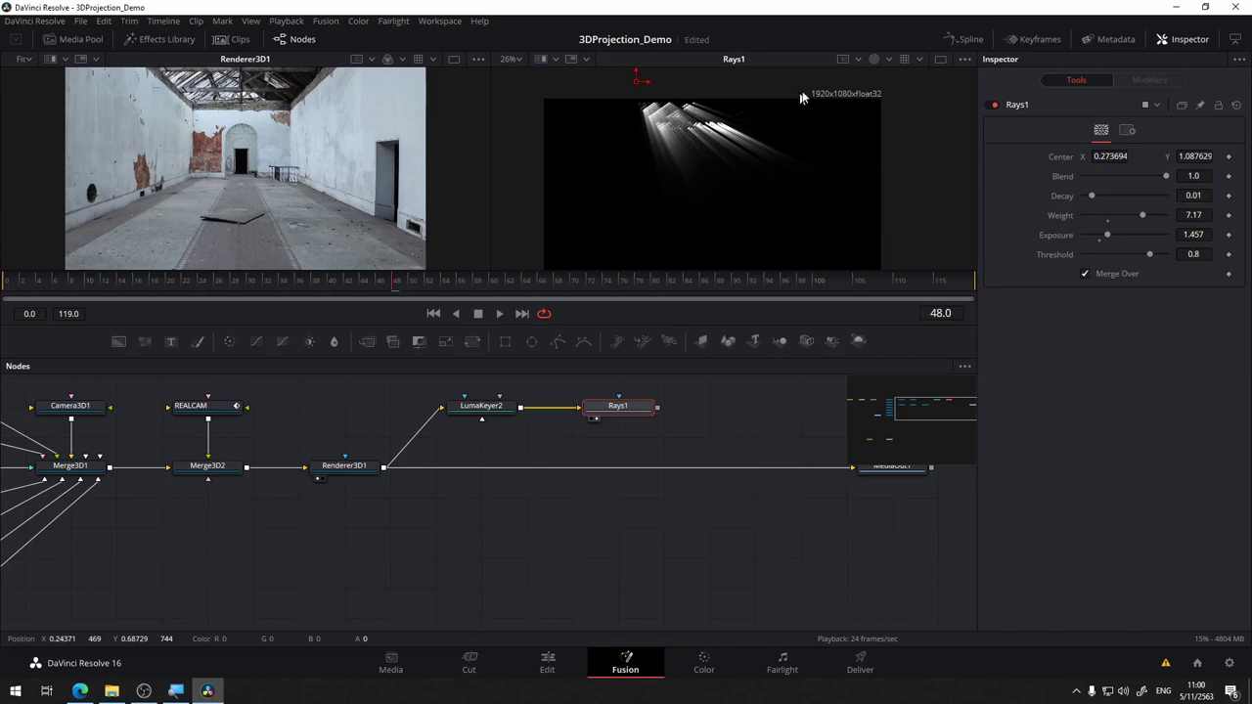
{"action": "left_click", "coordinate": [1085, 274]}
{"action": "left_click_drag", "start_coordinate": [652, 397], "coordinate": [637, 433]}
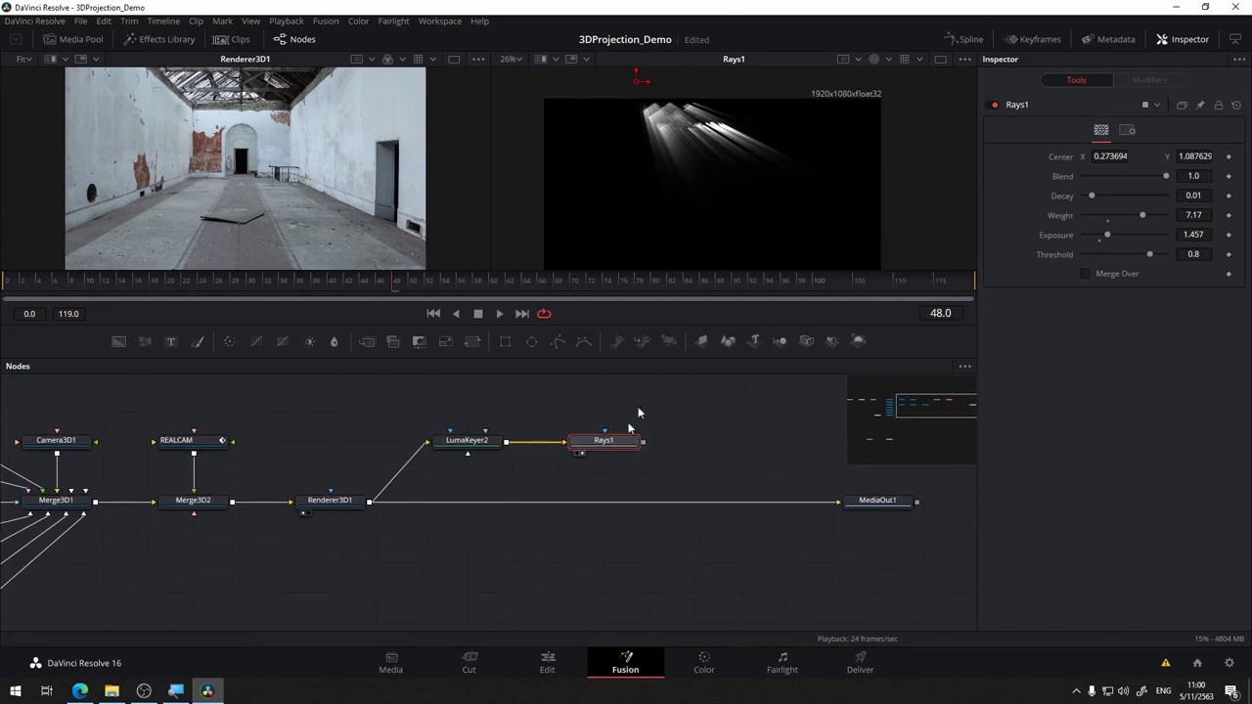
- Drag the Rays1 centre up and right to X 0.407156, Y 1.35567
{"action": "scroll", "coordinate": [671, 134], "scroll_direction": "up", "scroll_amount": 2}
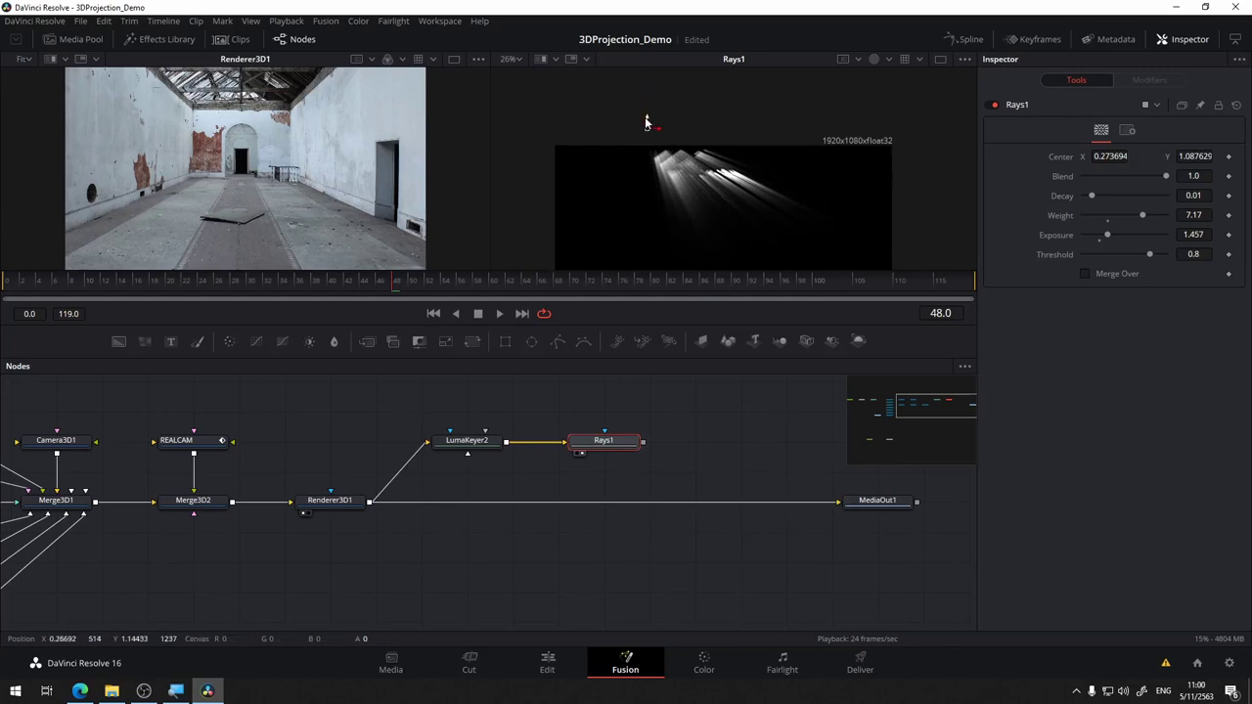
{"action": "mouse_move", "coordinate": [645, 122]}
{"action": "left_mouse_down"}
{"action": "mouse_move", "coordinate": [647, 105]}
{"action": "mouse_move", "coordinate": [705, 117]}
{"action": "mouse_move", "coordinate": [695, 71]}
{"action": "left_mouse_up"}
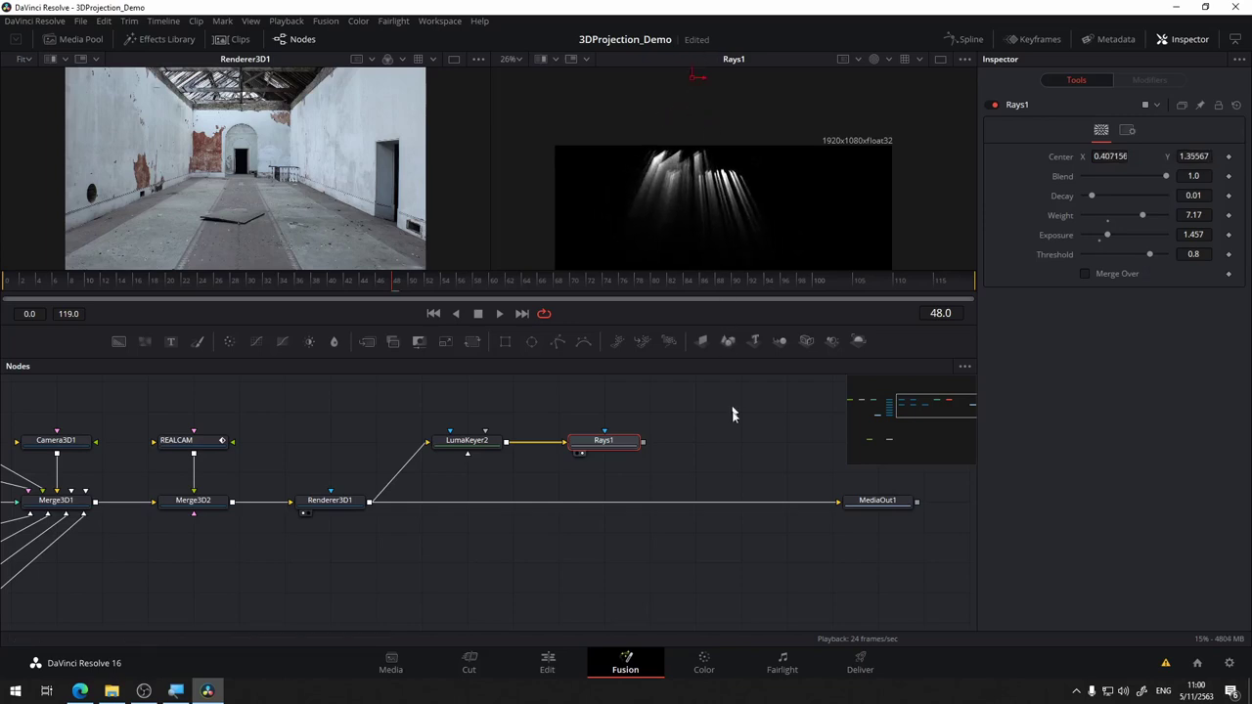
{"action": "left_click_drag", "start_coordinate": [734, 434], "coordinate": [707, 418]}
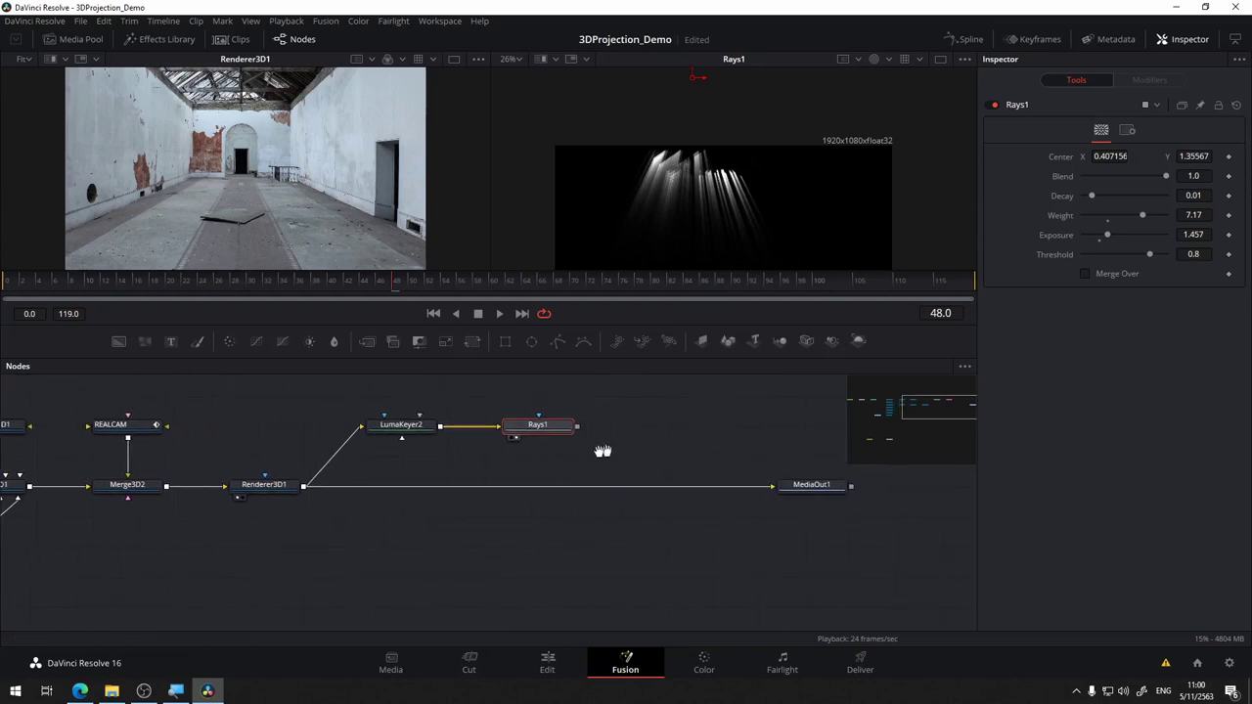
{"action": "left_click_drag", "start_coordinate": [672, 460], "coordinate": [539, 447]}
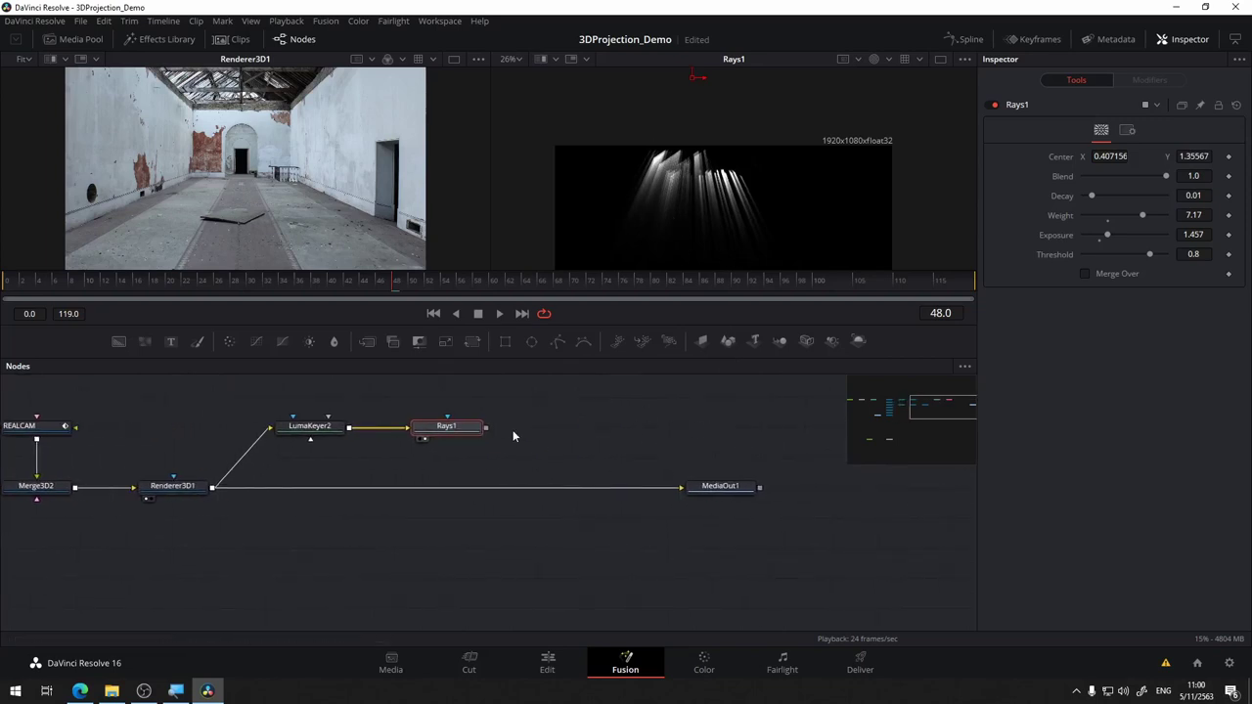
{"action": "mouse_move", "coordinate": [536, 433]}
{"action": "left_mouse_down"}
{"action": "mouse_move", "coordinate": [555, 391]}
{"action": "mouse_move", "coordinate": [549, 416]}
{"action": "mouse_move", "coordinate": [517, 439]}
{"action": "left_mouse_up"}
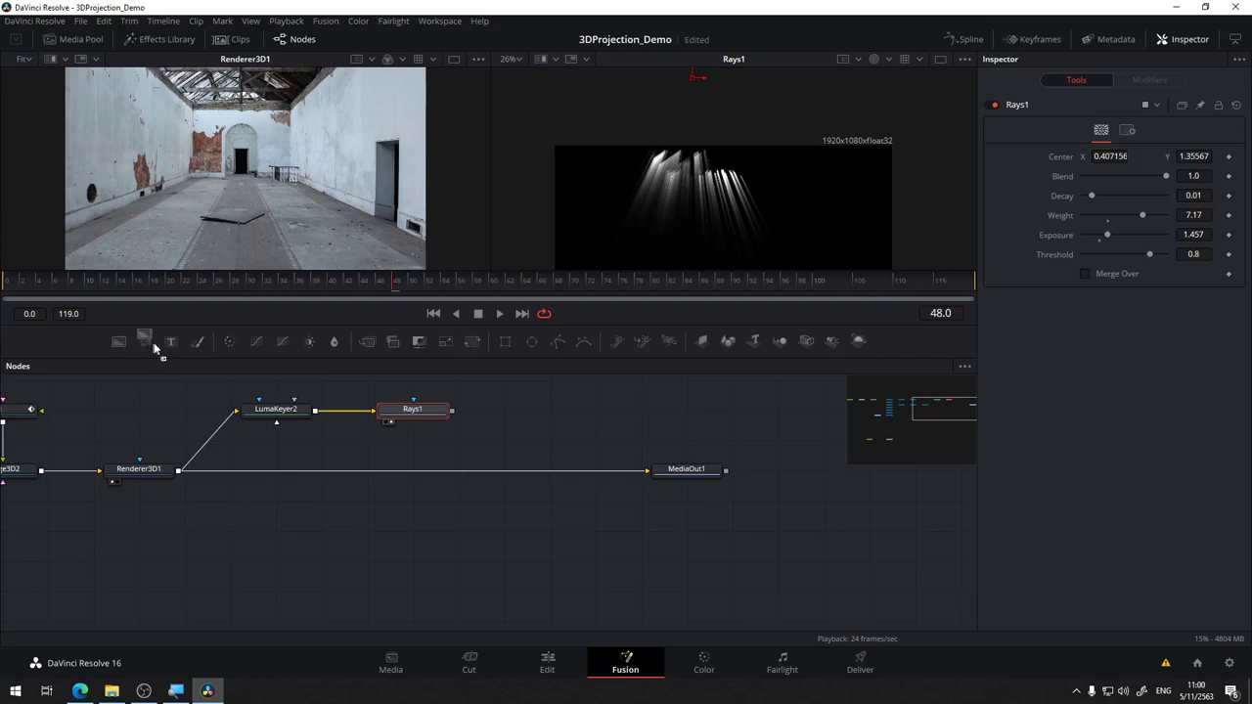
- Add a Background3 node and rearrange MediaOut1, LumaKeyer2, Rays1 and Background3 in the graph
{"action": "left_click_drag", "start_coordinate": [122, 340], "coordinate": [533, 416]}
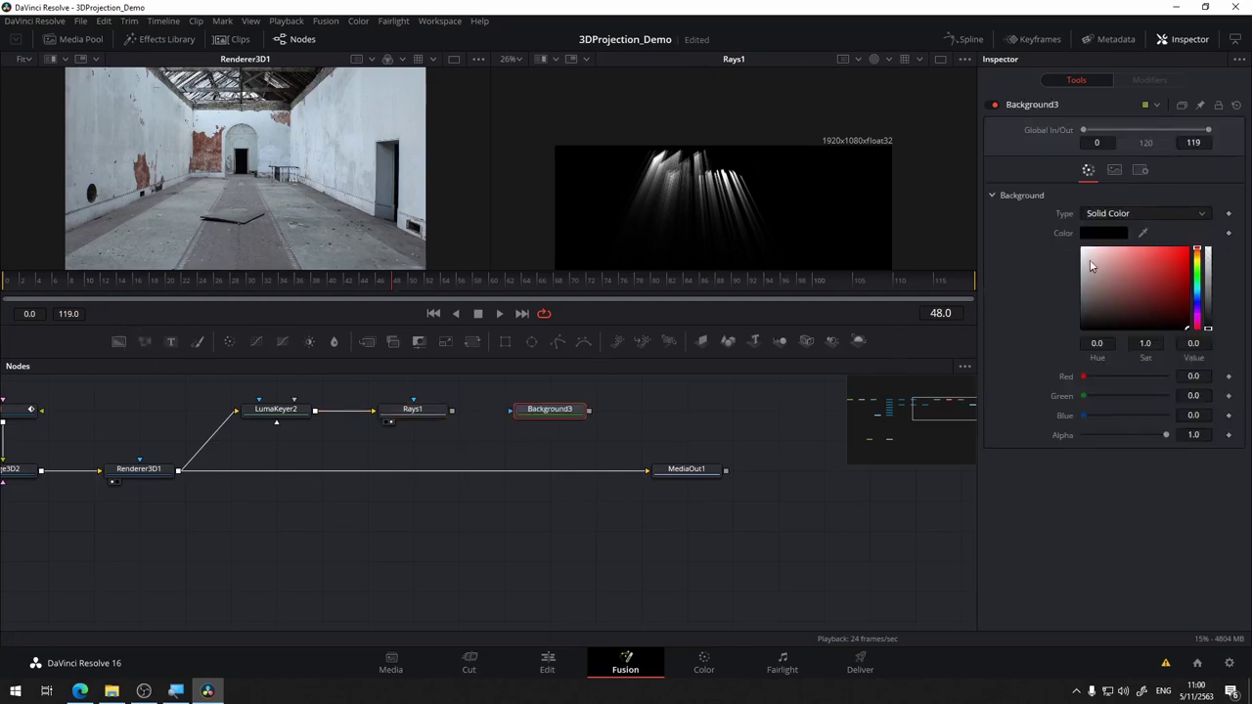
{"action": "left_click_drag", "start_coordinate": [685, 471], "coordinate": [822, 474]}
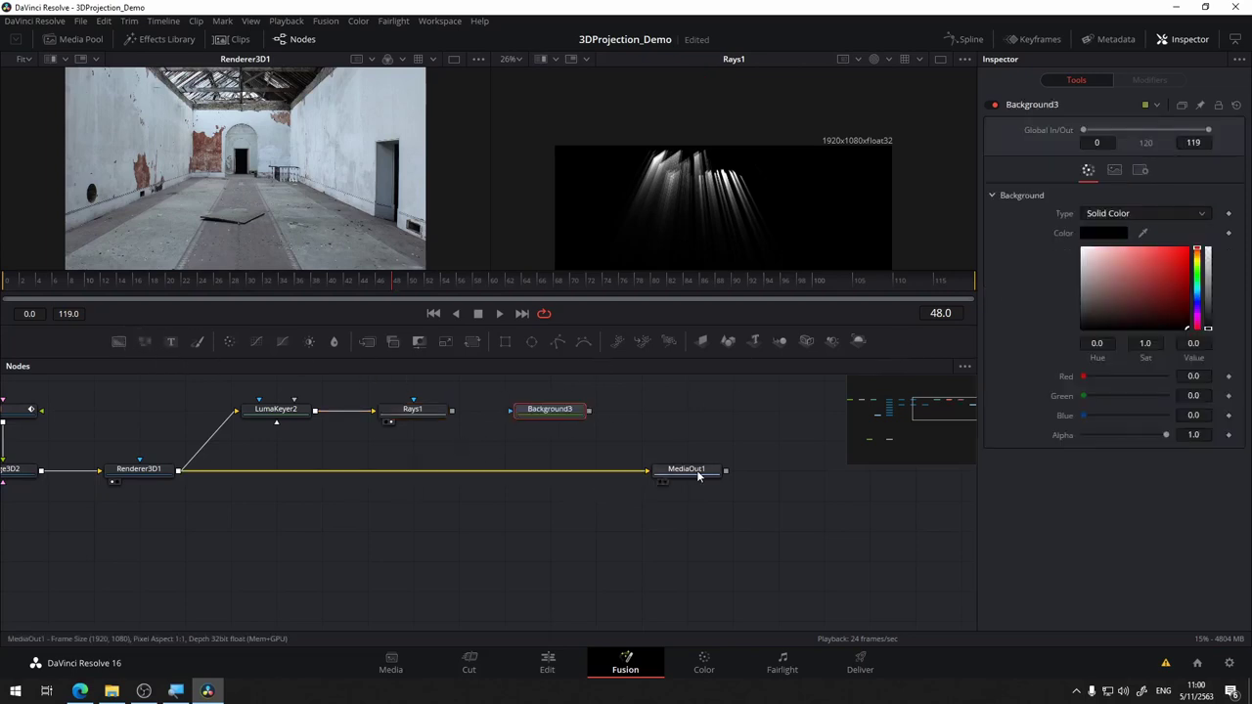
{"action": "scroll", "coordinate": [481, 451], "scroll_direction": "up", "scroll_amount": 1}
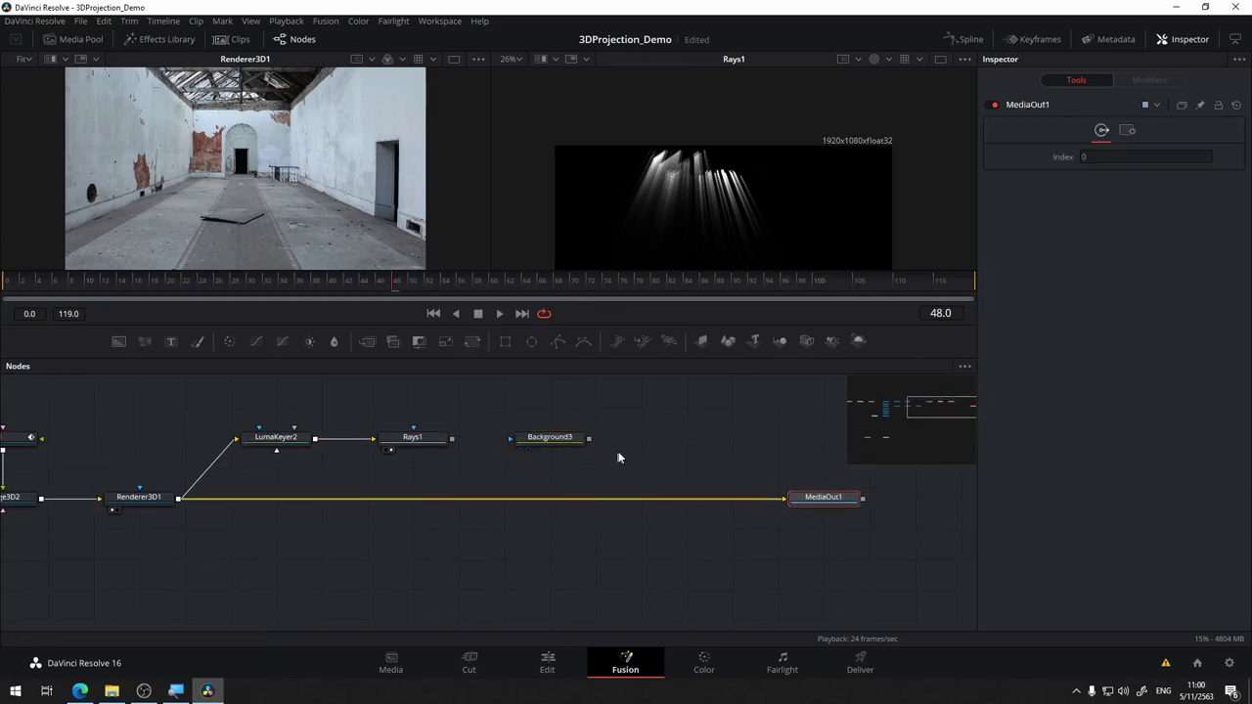
{"action": "scroll", "coordinate": [480, 448], "scroll_direction": "right", "scroll_amount": 2}
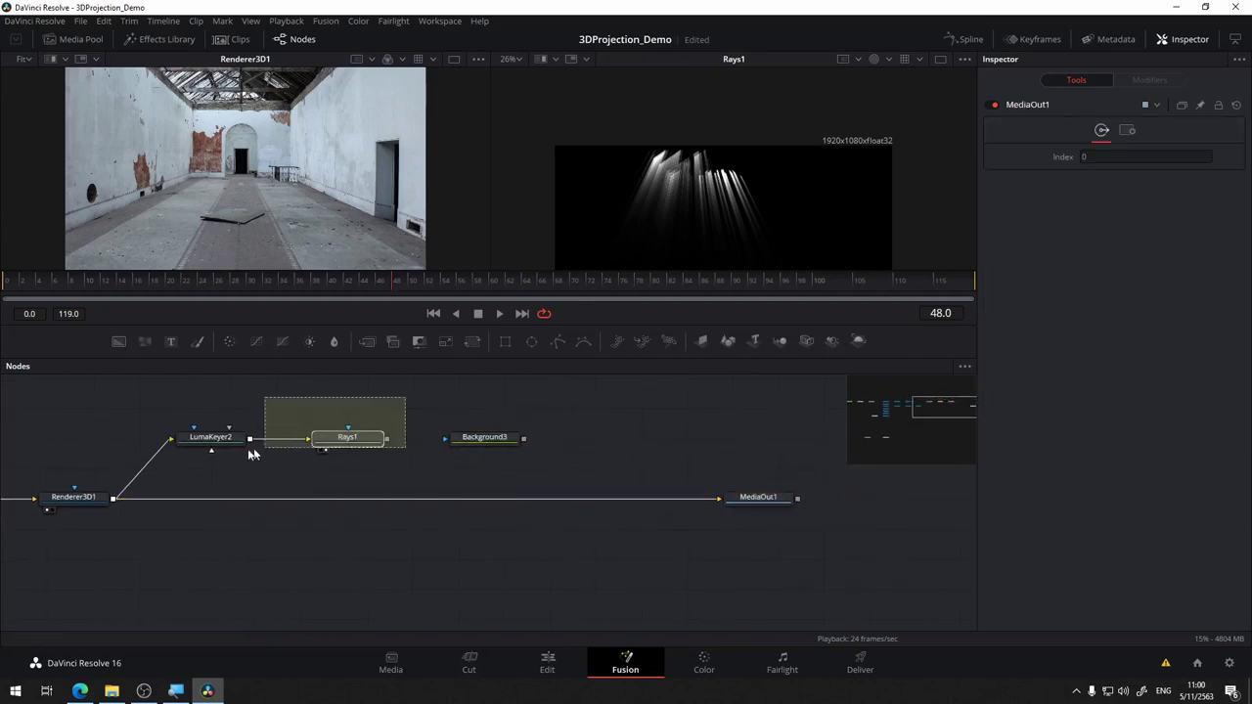
{"action": "left_click_drag", "start_coordinate": [405, 396], "coordinate": [180, 462]}
{"action": "left_click_drag", "start_coordinate": [358, 439], "coordinate": [357, 409]}
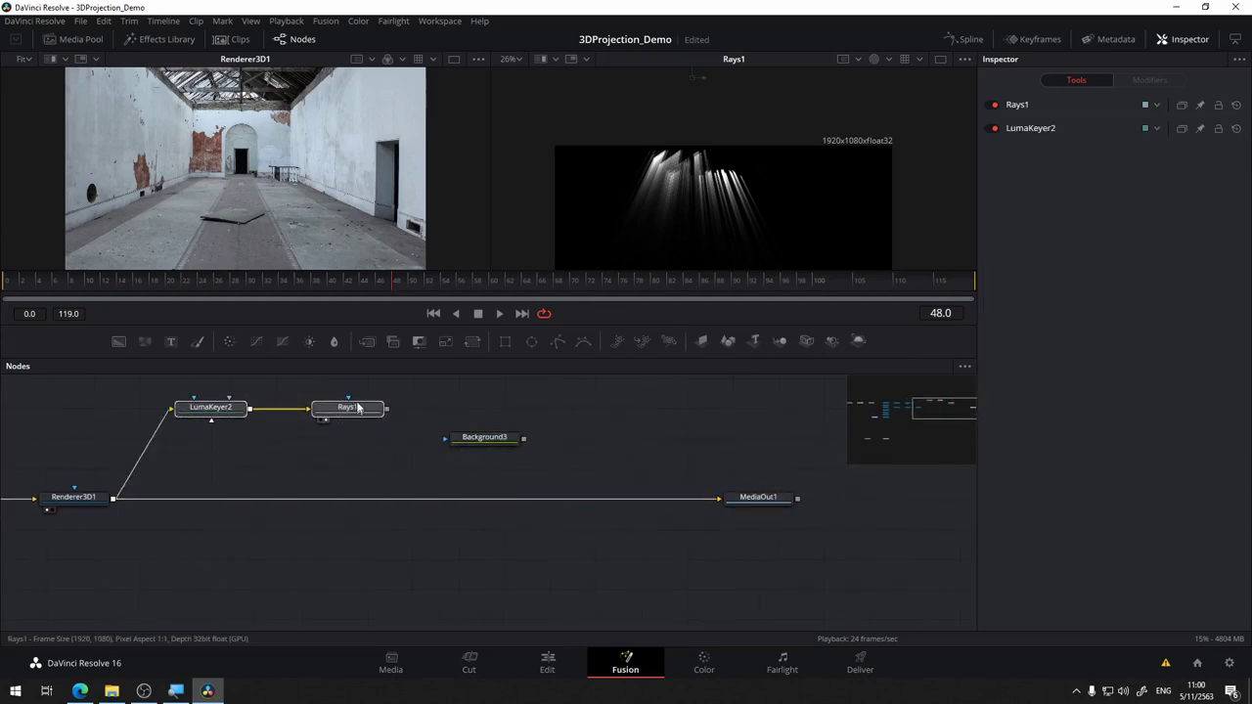
{"action": "left_click", "coordinate": [515, 409]}
{"action": "mouse_move", "coordinate": [501, 440]}
{"action": "left_mouse_down"}
{"action": "mouse_move", "coordinate": [342, 470]}
{"action": "mouse_move", "coordinate": [389, 475]}
{"action": "left_mouse_up"}
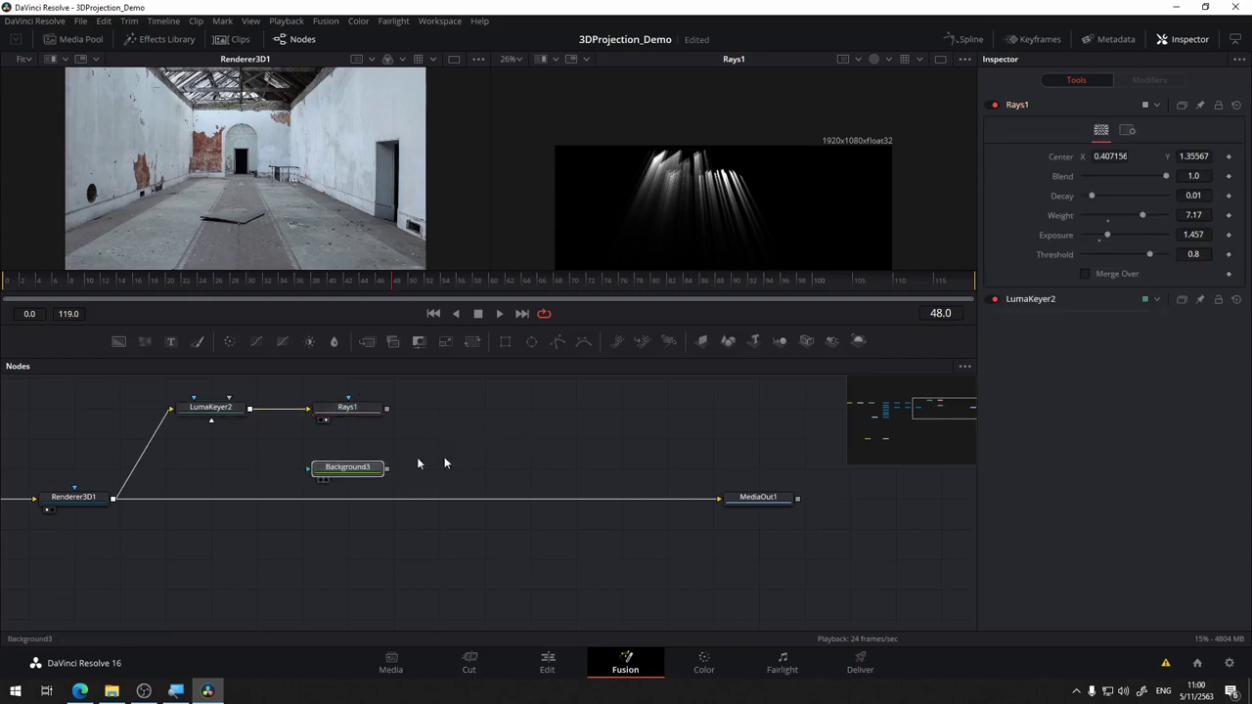
- Insert Merge2 before MediaOut1, feed Background3 into it, and view the MediaOut1 output
{"action": "scroll", "coordinate": [600, 415], "scroll_direction": "down", "scroll_amount": 2}
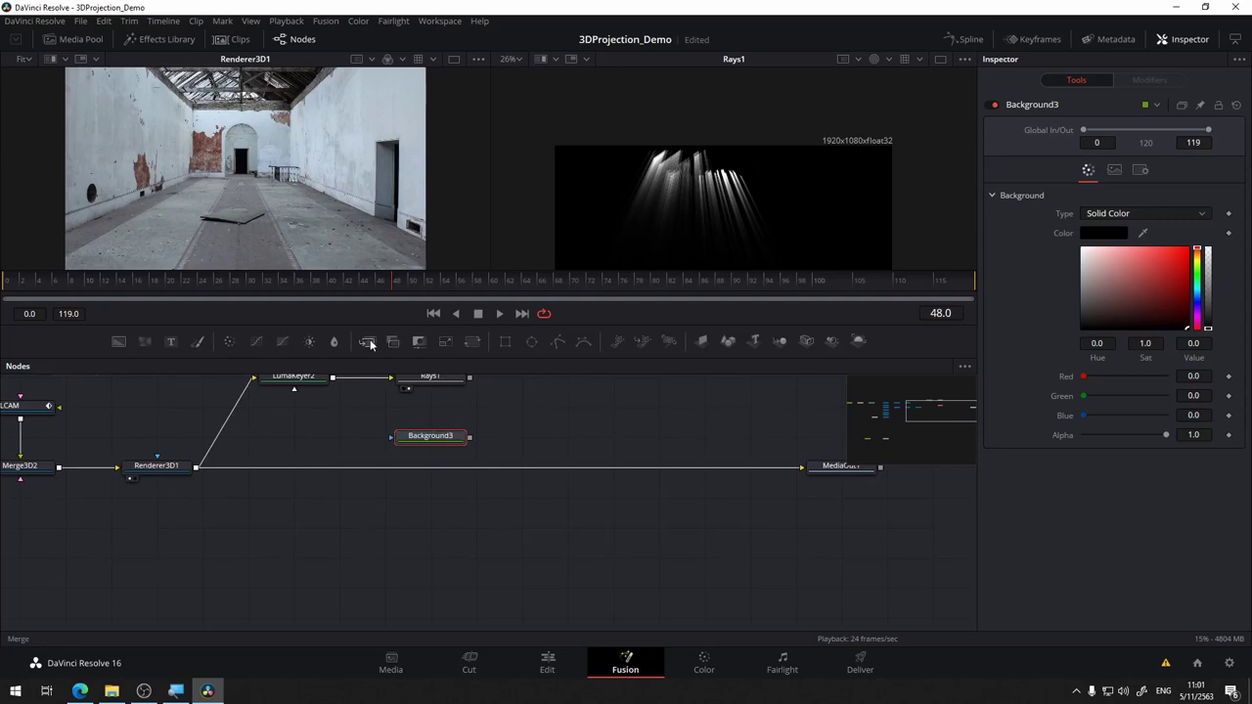
{"action": "left_click_drag", "start_coordinate": [403, 360], "coordinate": [522, 468]}
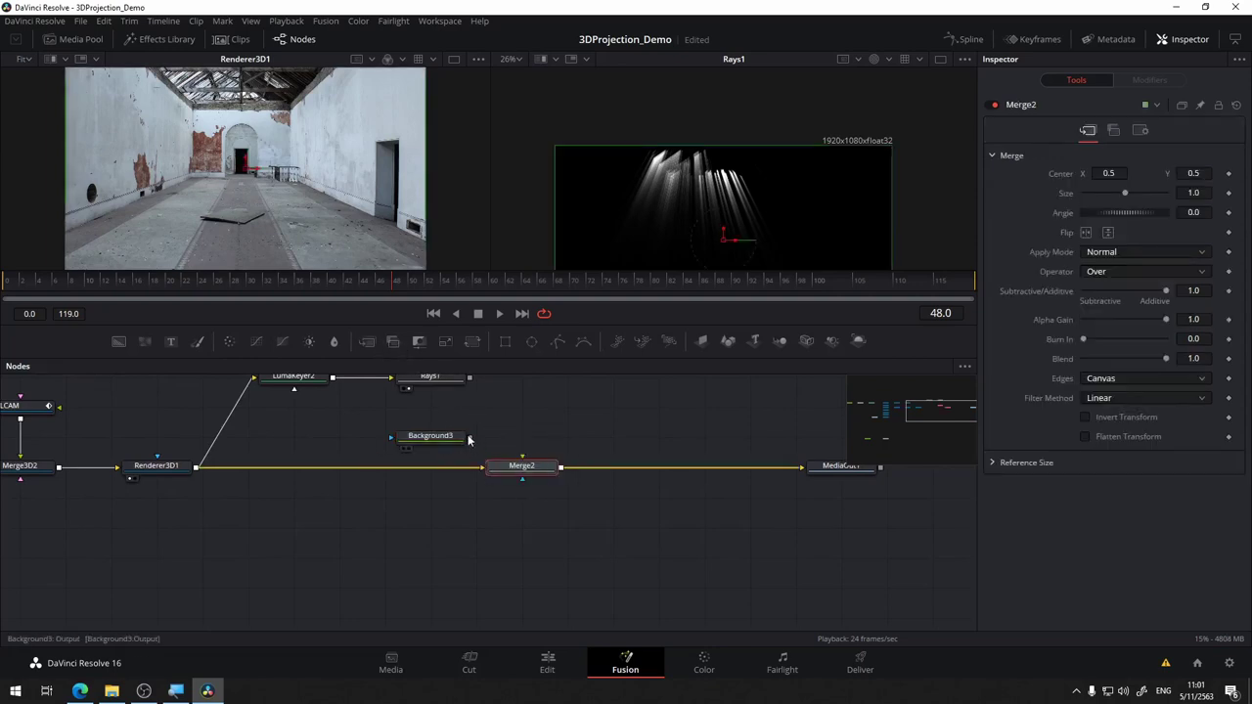
{"action": "left_click_drag", "start_coordinate": [470, 436], "coordinate": [543, 471]}
{"action": "left_click", "coordinate": [822, 478]}
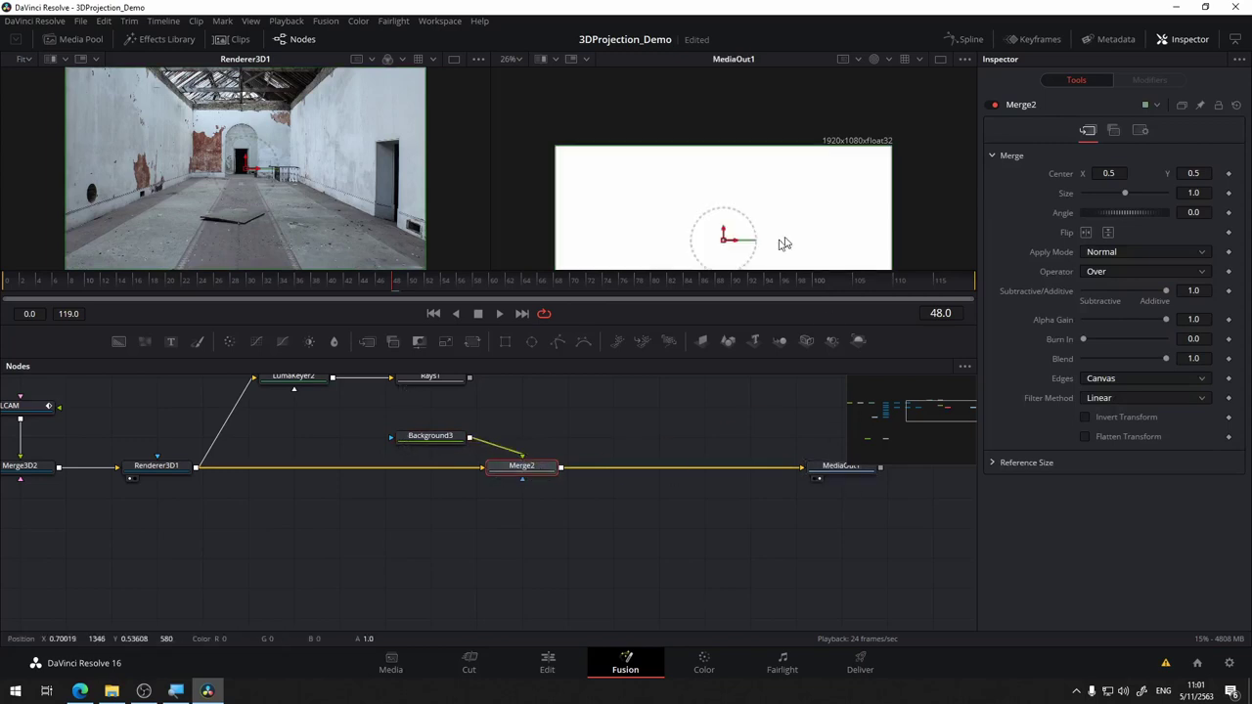
{"action": "scroll", "coordinate": [778, 209], "scroll_direction": "down", "scroll_amount": 2}
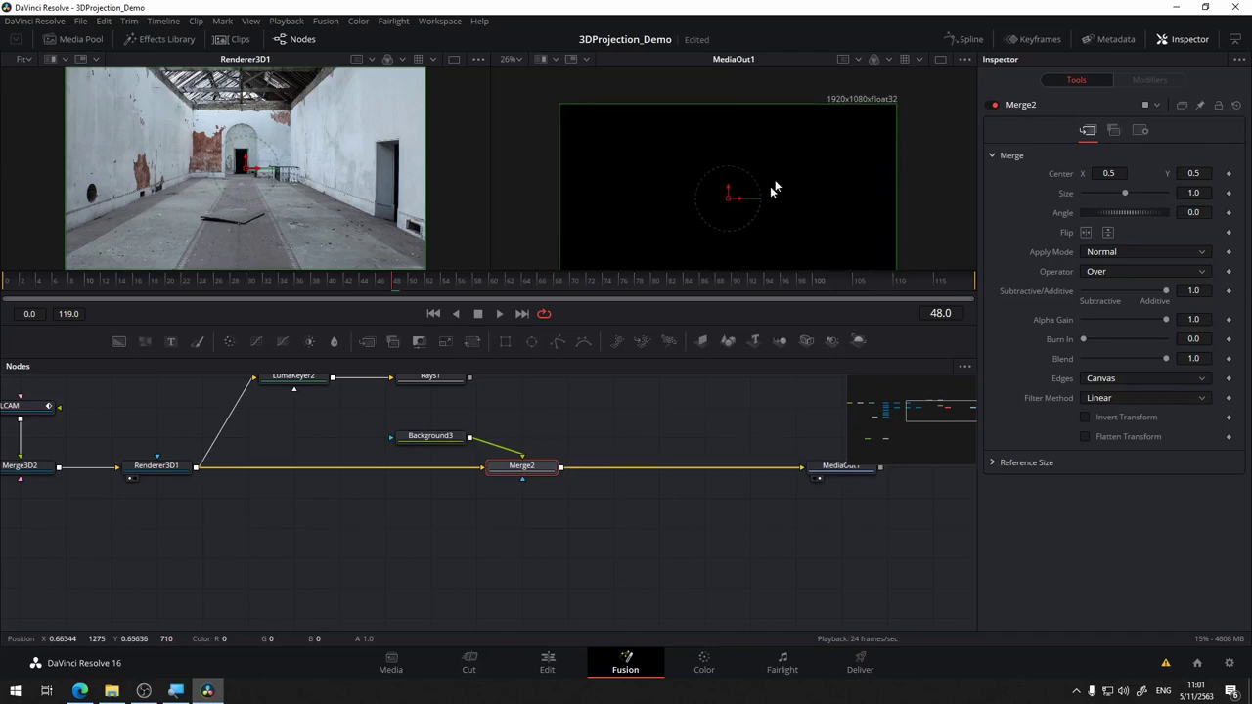
{"action": "left_click", "coordinate": [435, 445]}
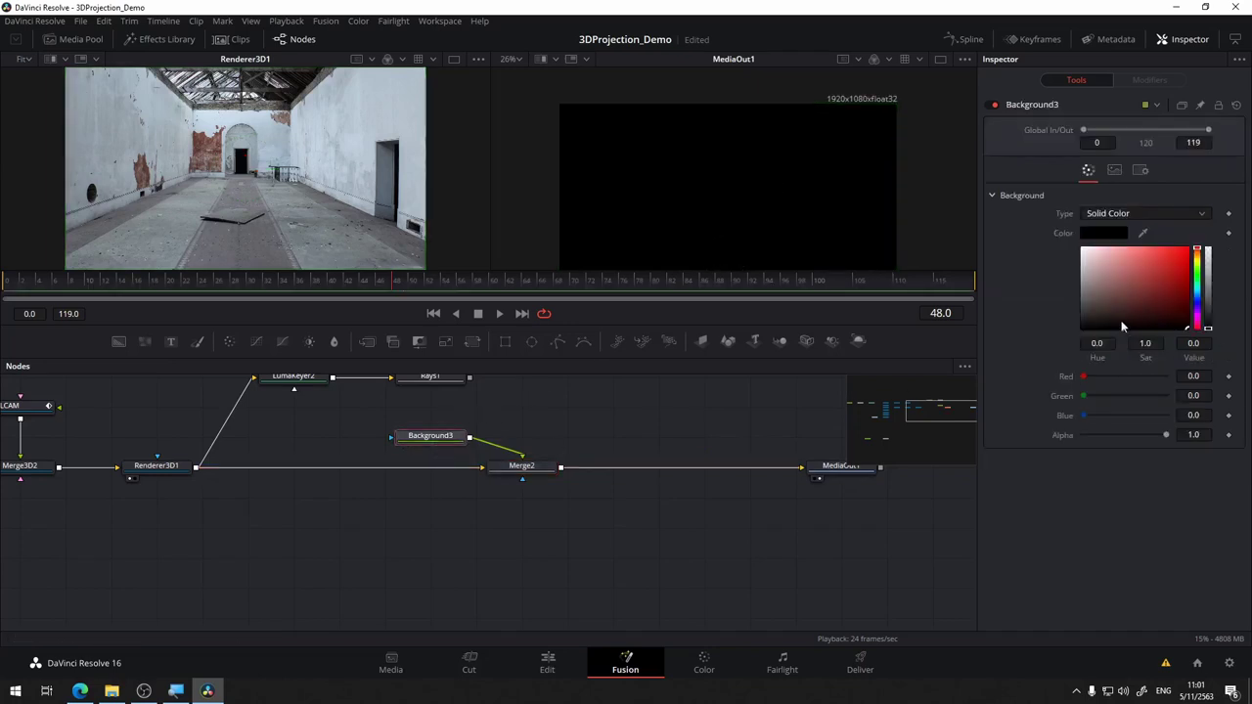
- Make Background3 a gradient running vertically from bottom centre to top
{"action": "left_click", "coordinate": [1145, 220]}
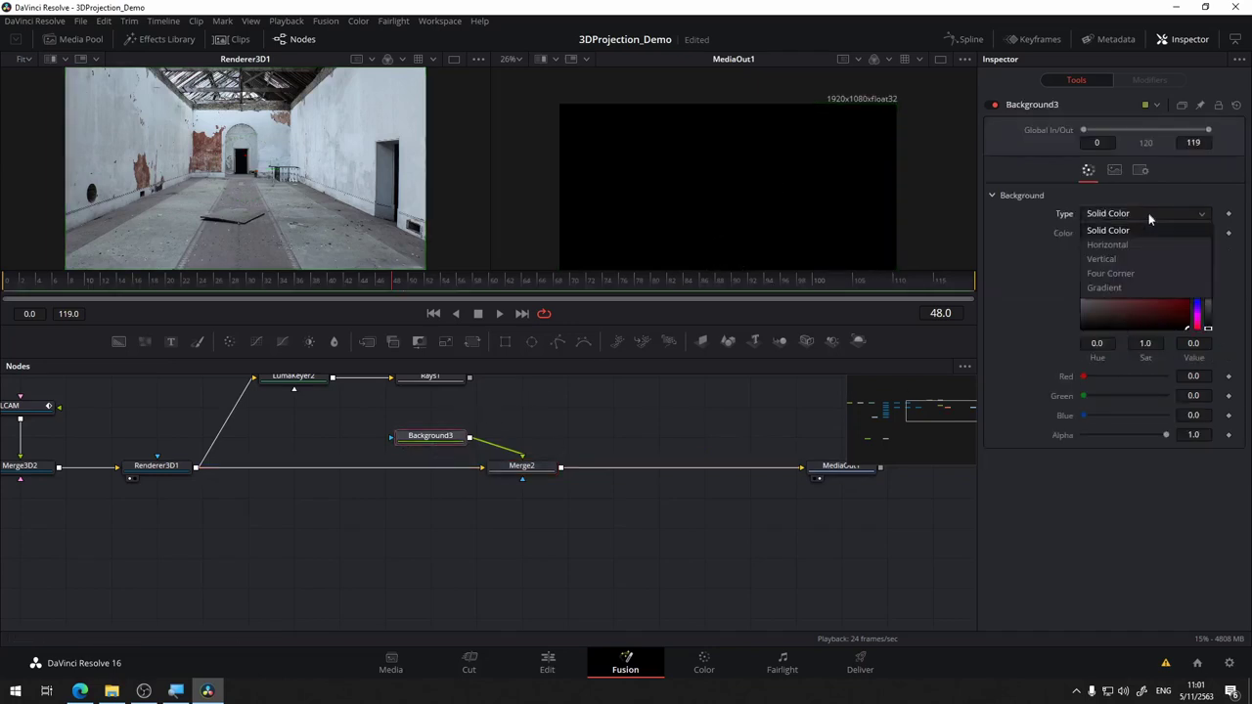
{"action": "left_click", "coordinate": [1146, 283]}
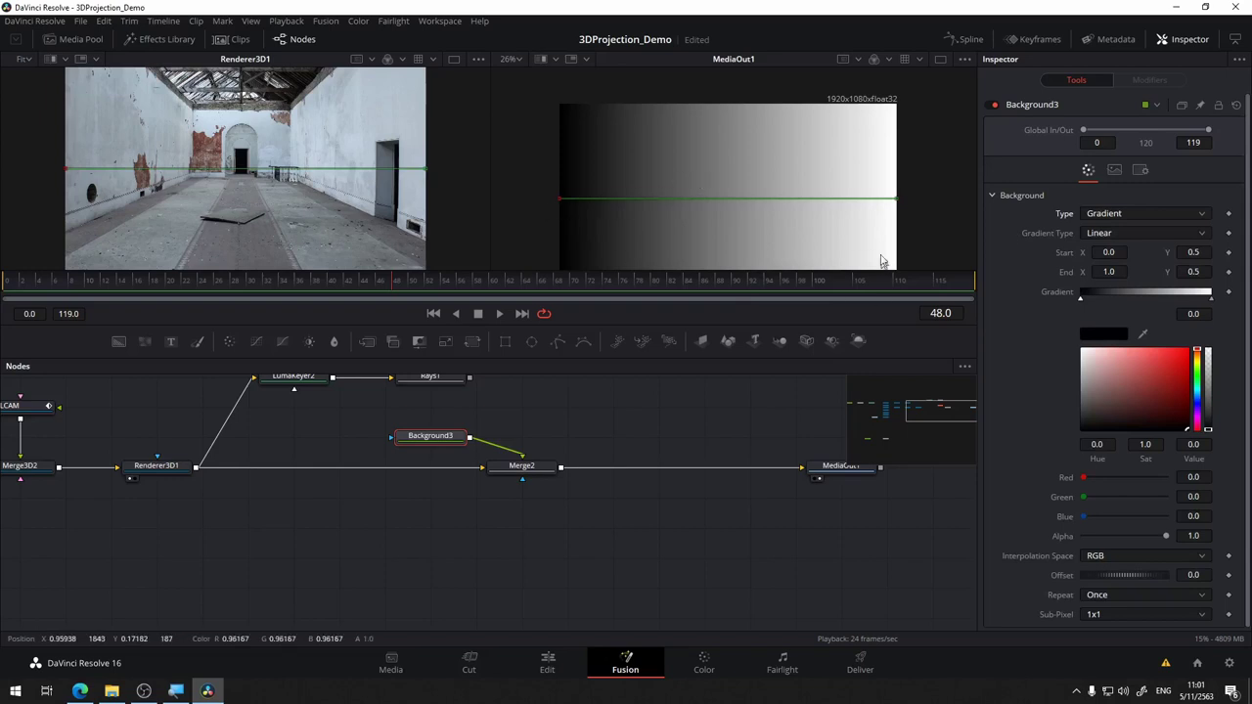
{"action": "mouse_move", "coordinate": [897, 199]}
{"action": "left_mouse_down"}
{"action": "mouse_move", "coordinate": [756, 99]}
{"action": "mouse_move", "coordinate": [760, 80]}
{"action": "mouse_move", "coordinate": [733, 99]}
{"action": "left_mouse_up"}
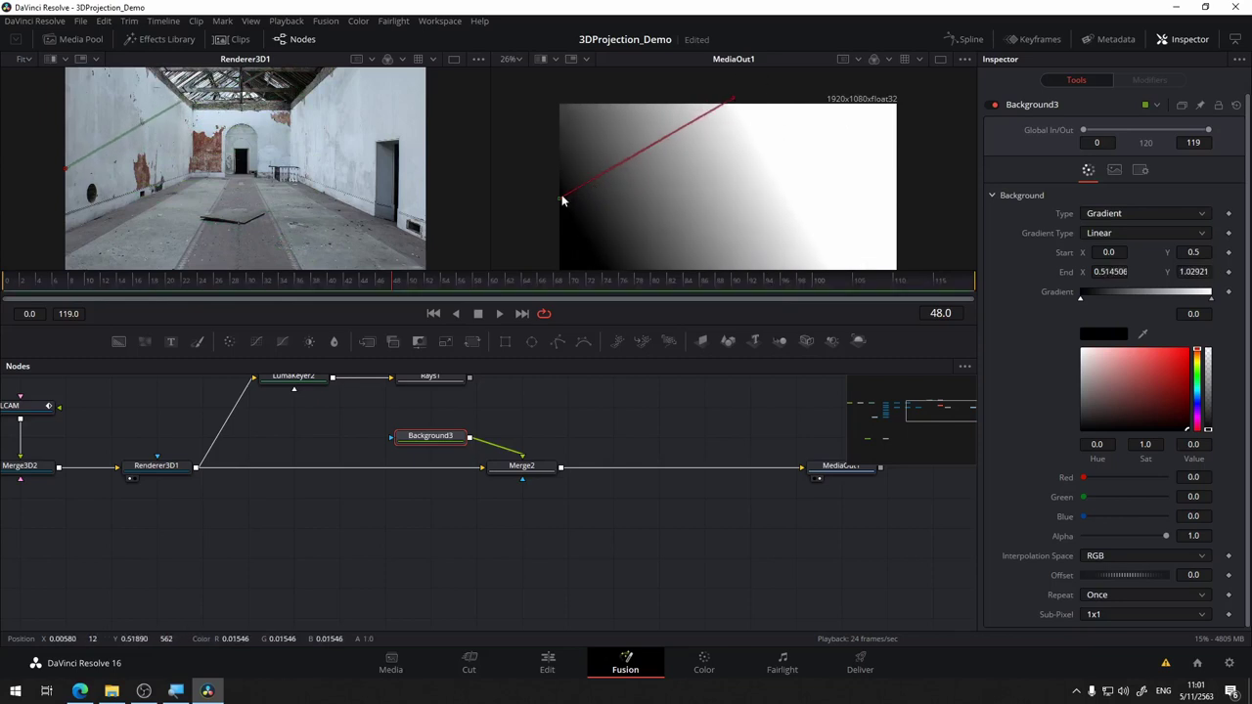
{"action": "left_click_drag", "start_coordinate": [568, 200], "coordinate": [737, 285]}
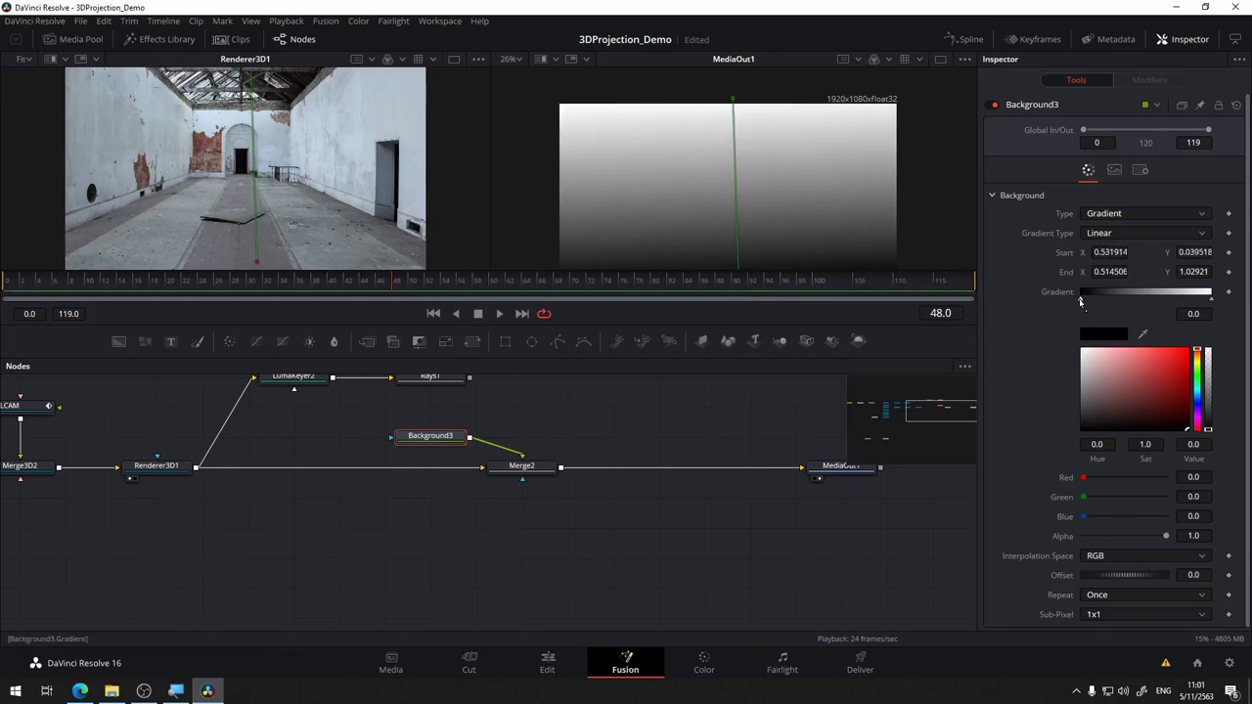
- Colour the gradient's start stop orange and its end stop pale cream
{"action": "left_click_drag", "start_coordinate": [1195, 364], "coordinate": [1185, 350]}
{"action": "left_click", "coordinate": [1174, 353]}
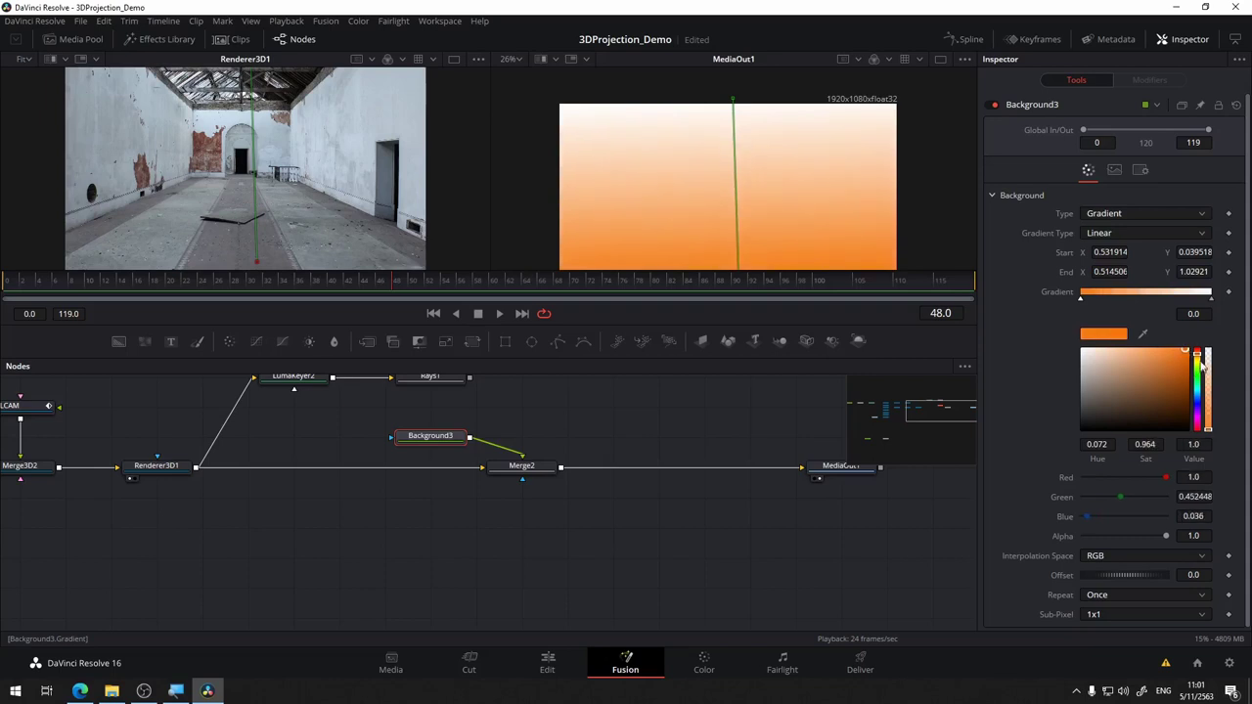
{"action": "left_click_drag", "start_coordinate": [1204, 364], "coordinate": [1198, 361]}
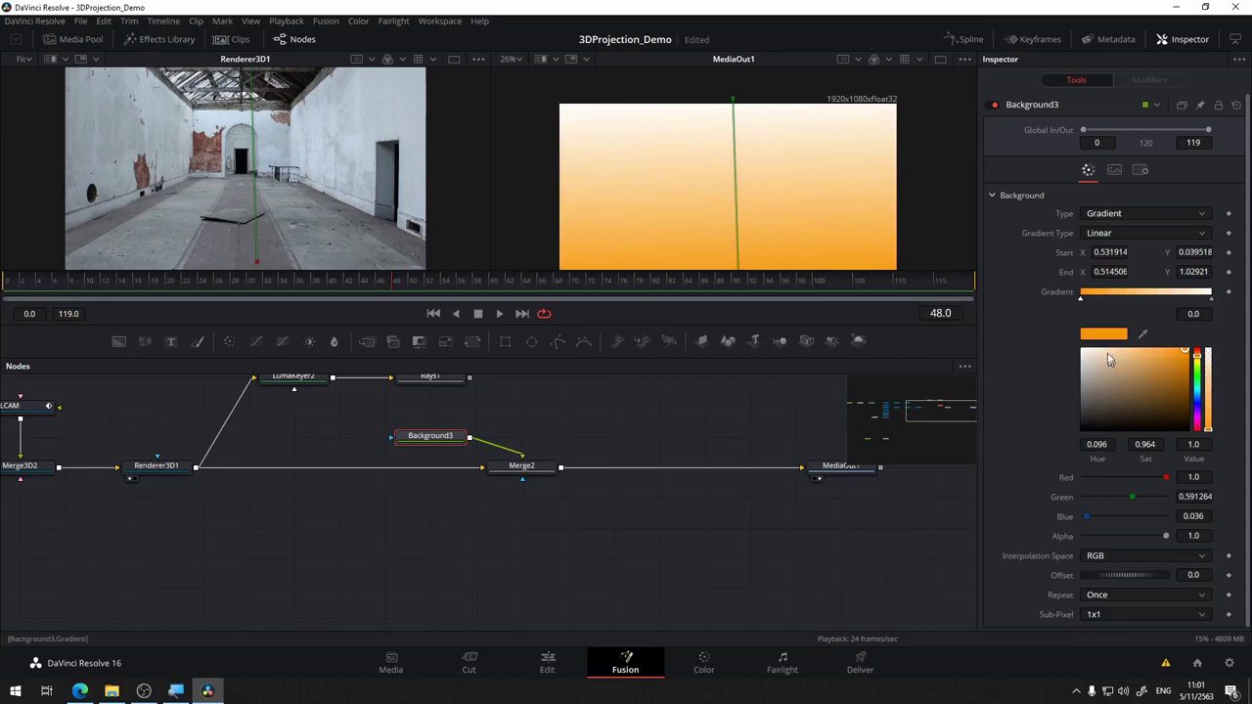
{"action": "left_click", "coordinate": [1211, 301]}
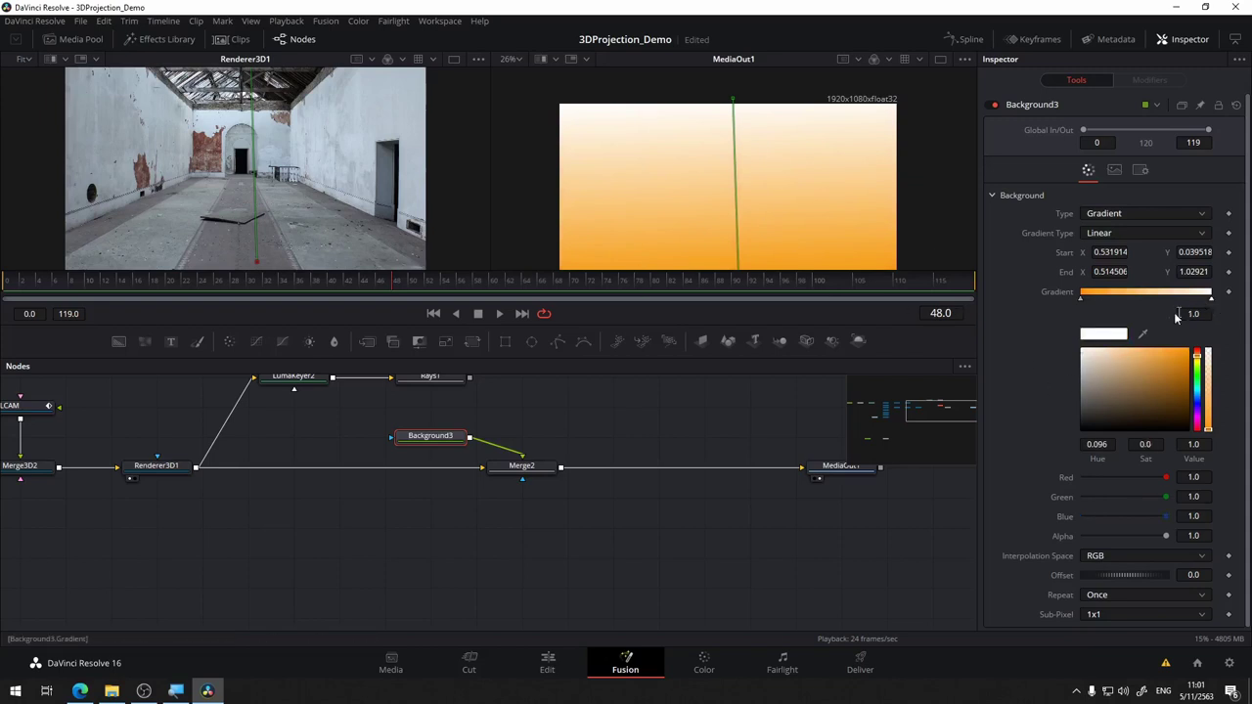
{"action": "left_click", "coordinate": [1092, 353]}
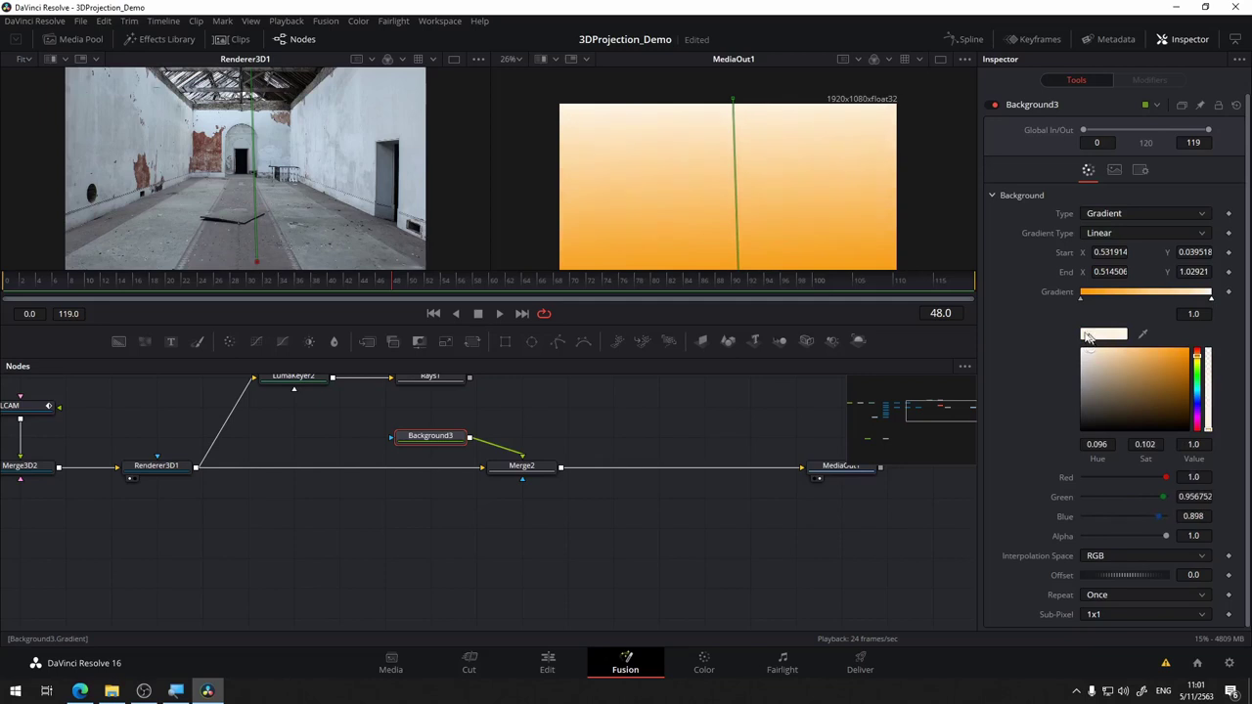
{"action": "left_click_drag", "start_coordinate": [566, 418], "coordinate": [572, 453]}
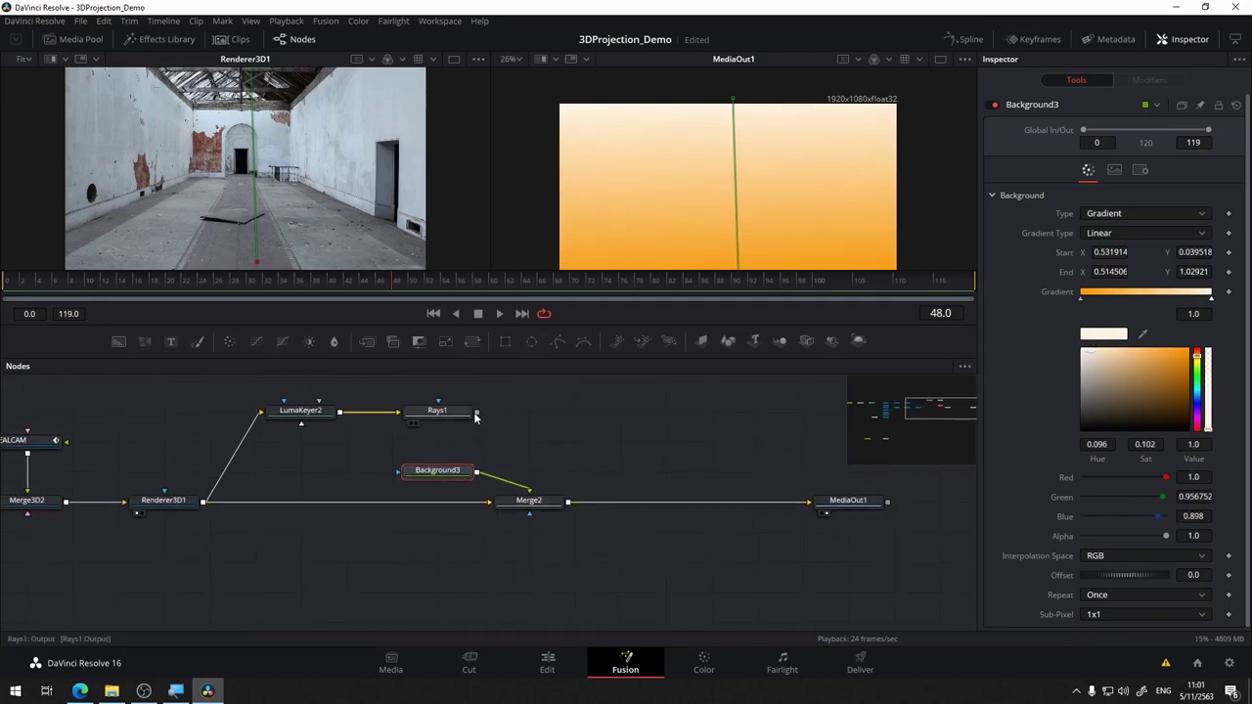
- Connect Rays1 to Merge2 as its Effect Mask and shift Background3 slightly left
{"action": "left_click_drag", "start_coordinate": [480, 417], "coordinate": [533, 504]}
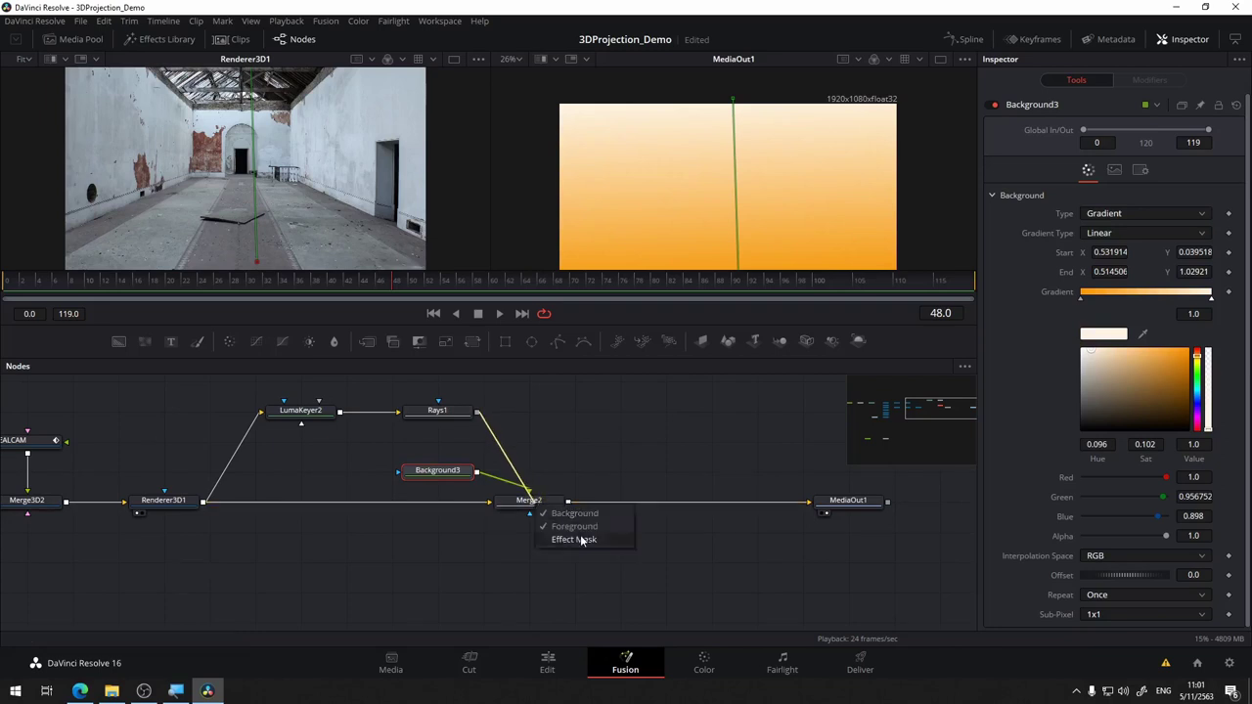
{"action": "left_click", "coordinate": [562, 541]}
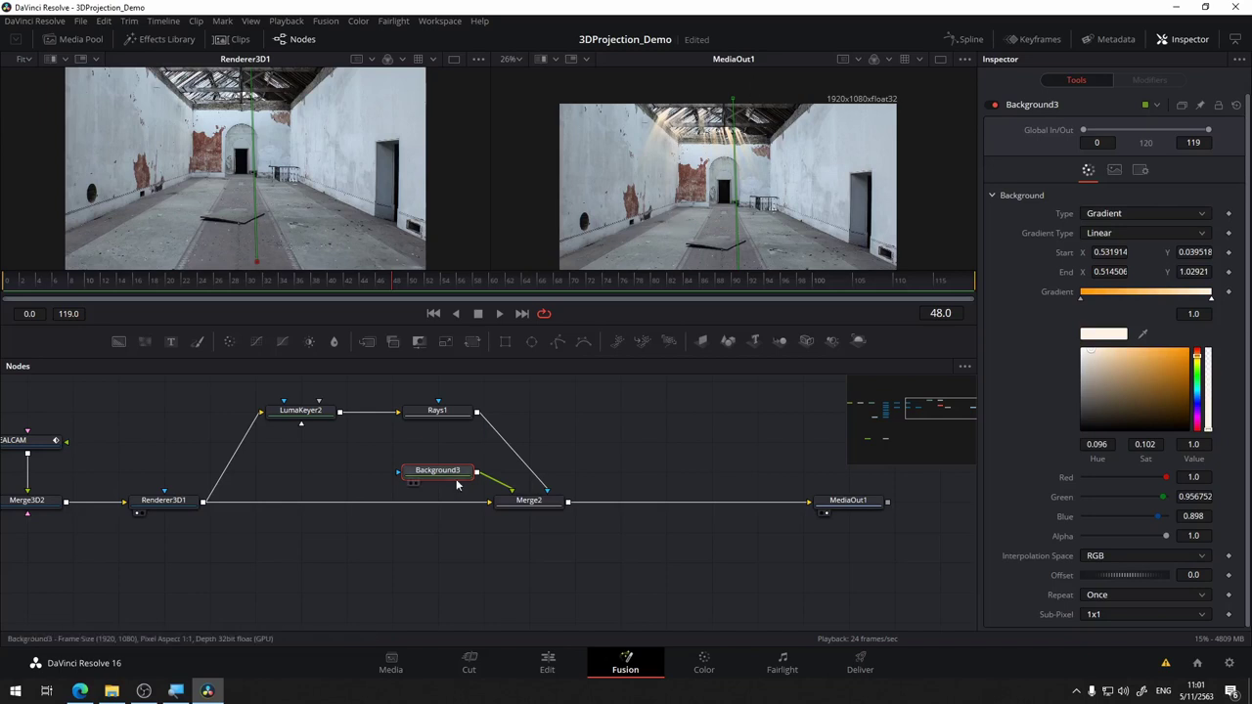
{"action": "left_click_drag", "start_coordinate": [442, 476], "coordinate": [396, 477]}
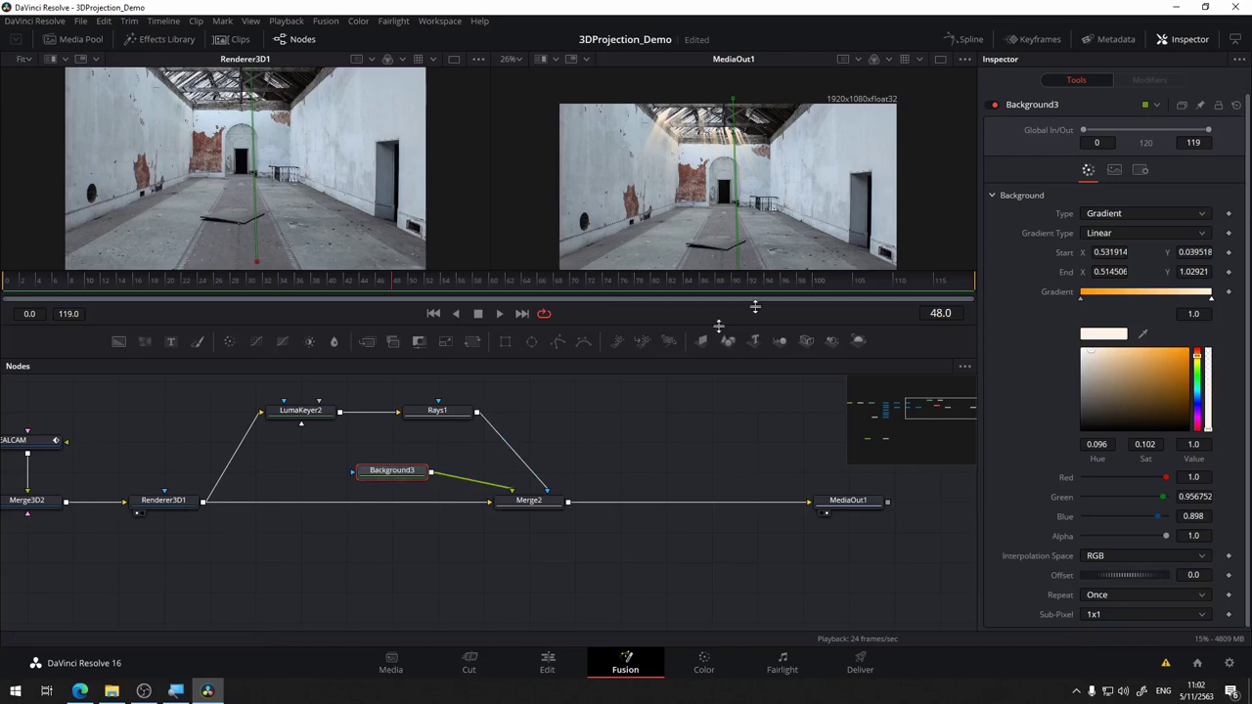
- Move the gradient end to X 0.448932, Y 0.898141 and lower its saturation to 0.06
{"action": "scroll", "coordinate": [762, 213], "scroll_direction": "down", "scroll_amount": 2}
{"action": "scroll", "coordinate": [762, 213], "scroll_direction": "up", "scroll_amount": 1}
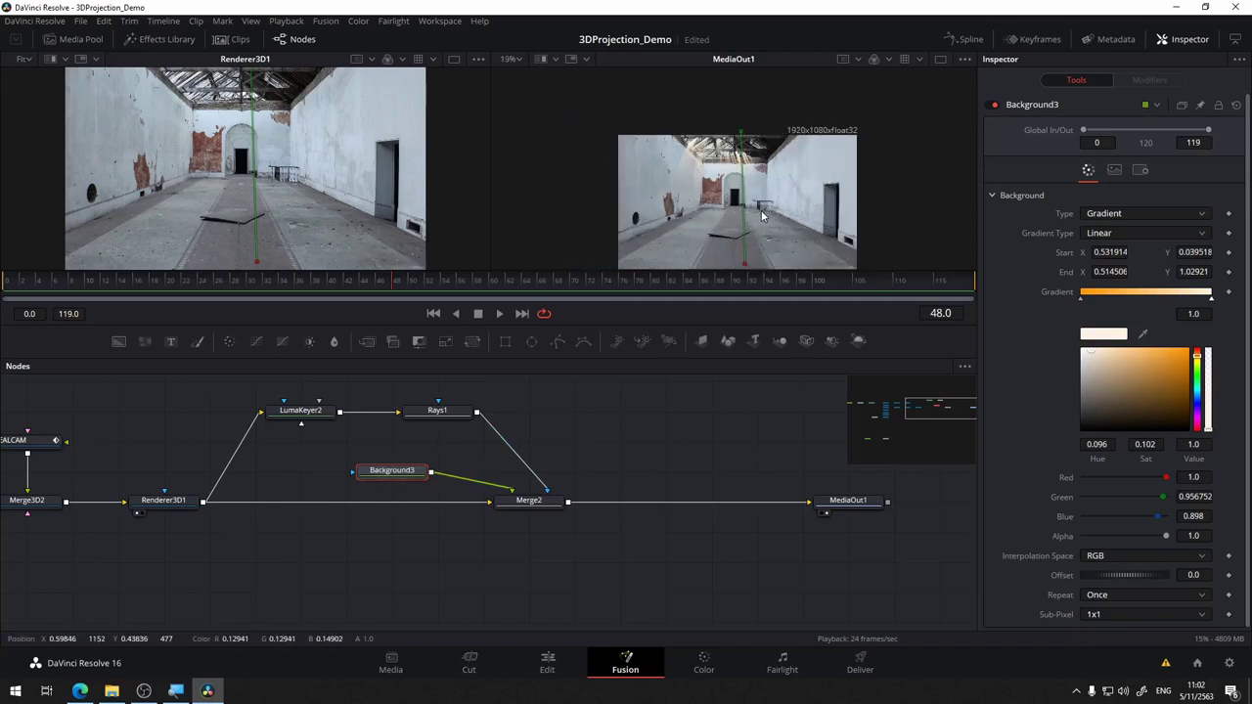
{"action": "left_click_drag", "start_coordinate": [748, 269], "coordinate": [751, 261]}
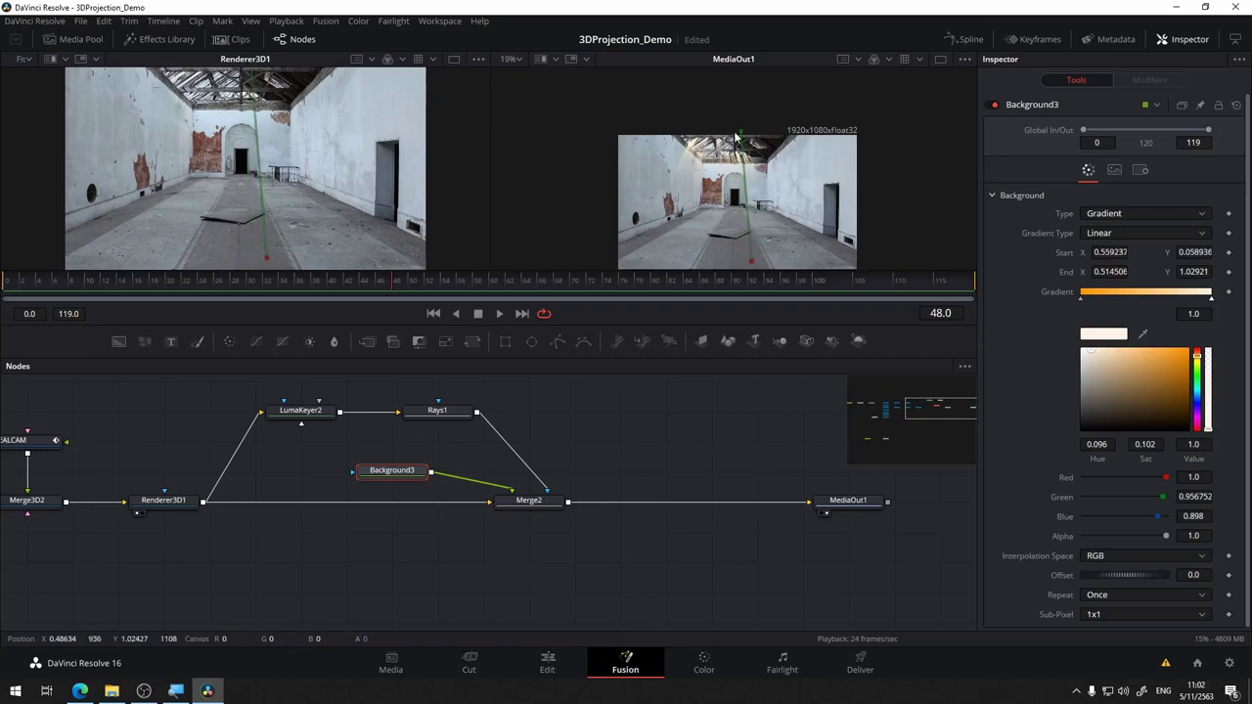
{"action": "left_click_drag", "start_coordinate": [741, 137], "coordinate": [725, 152]}
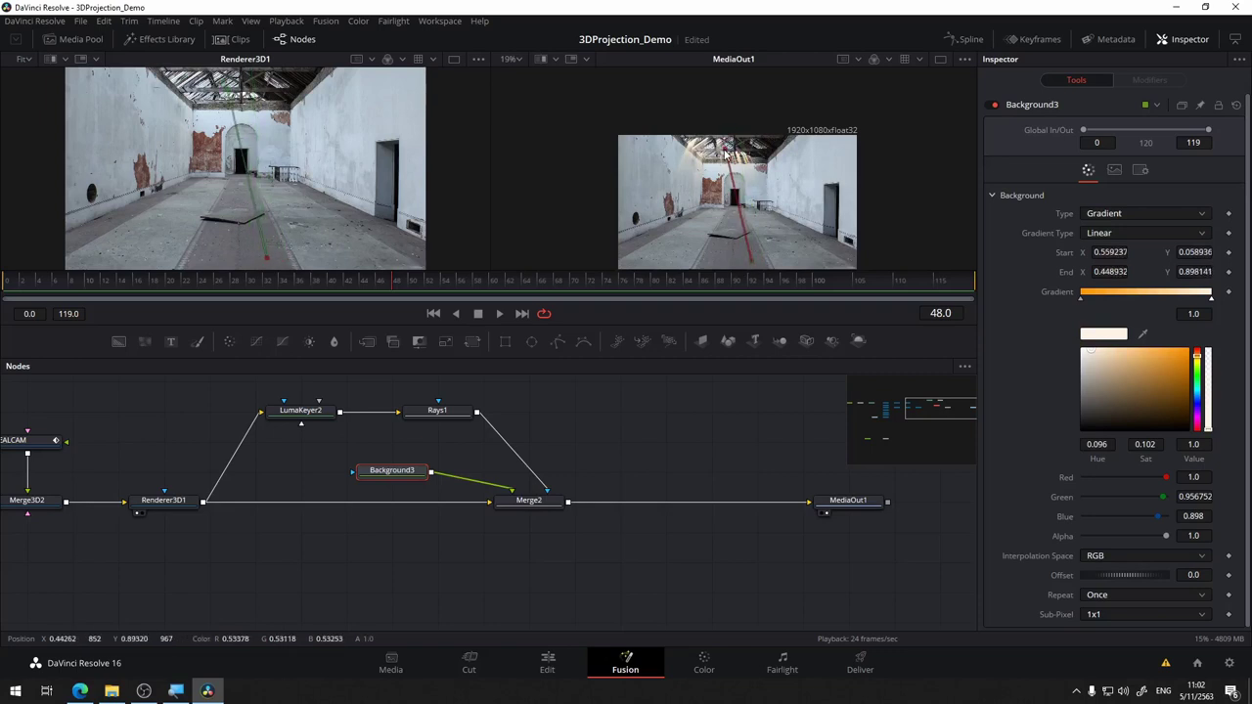
{"action": "left_click_drag", "start_coordinate": [1091, 354], "coordinate": [1086, 352]}
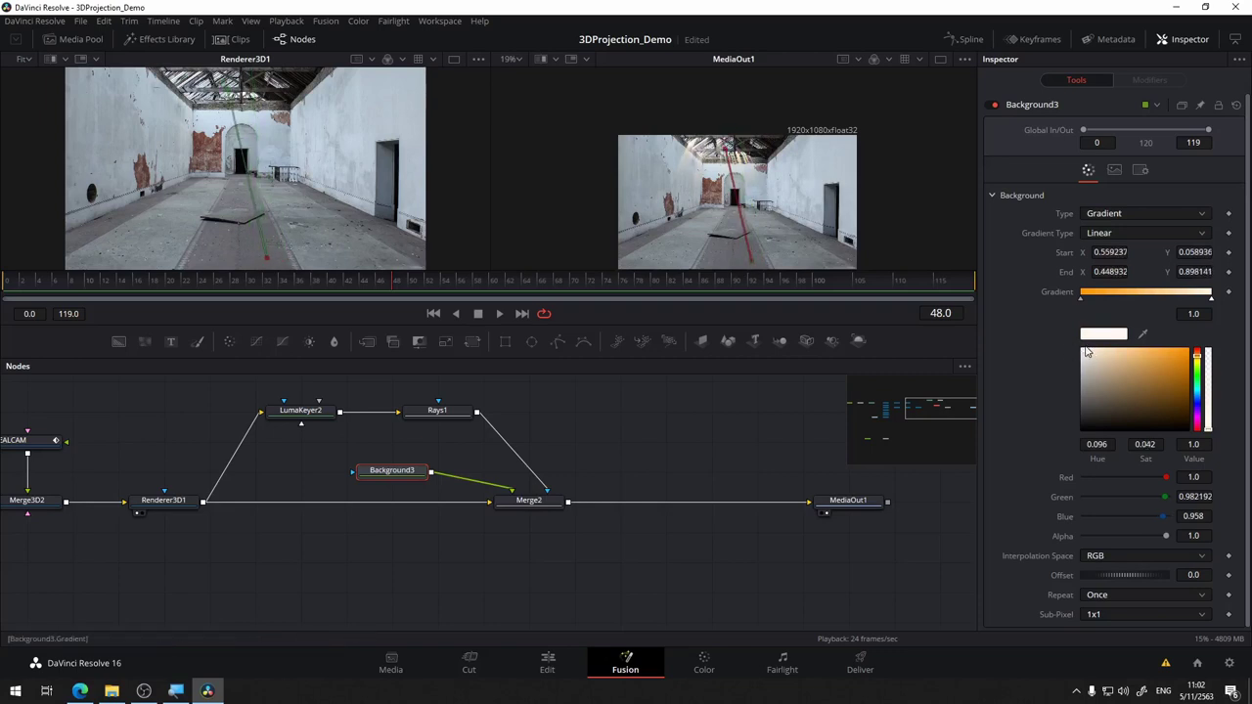
- Review the shot at frames 2, 20 and 37, returning to frame 48
{"action": "scroll", "coordinate": [745, 161], "scroll_direction": "up", "scroll_amount": 5}
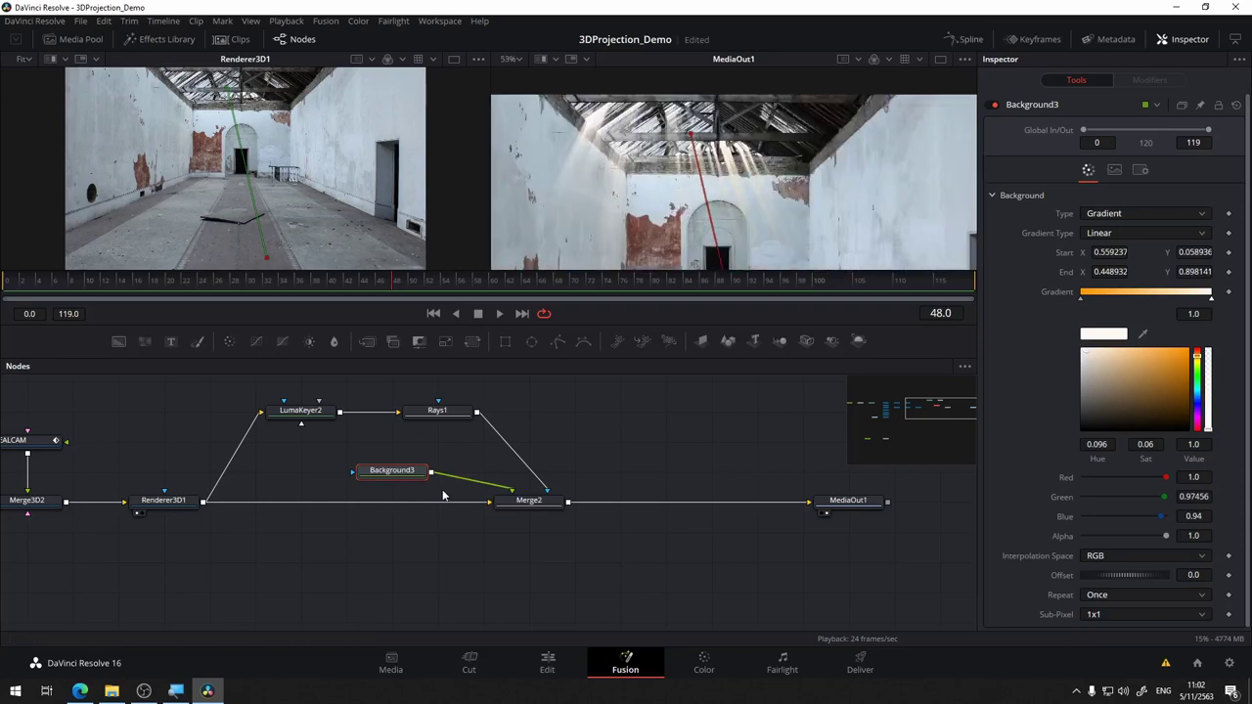
{"action": "left_click_drag", "start_coordinate": [600, 440], "coordinate": [626, 441]}
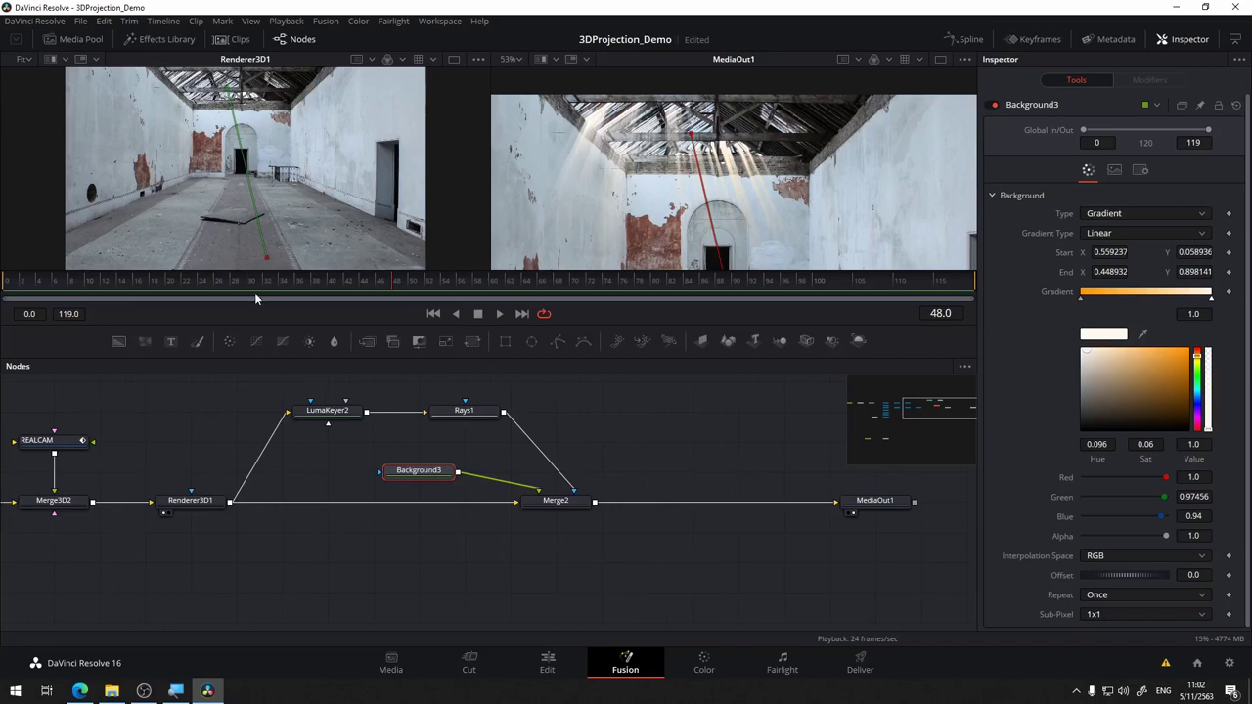
{"action": "left_click", "coordinate": [65, 283]}
{"action": "scroll", "coordinate": [654, 198], "scroll_direction": "down", "scroll_amount": 2}
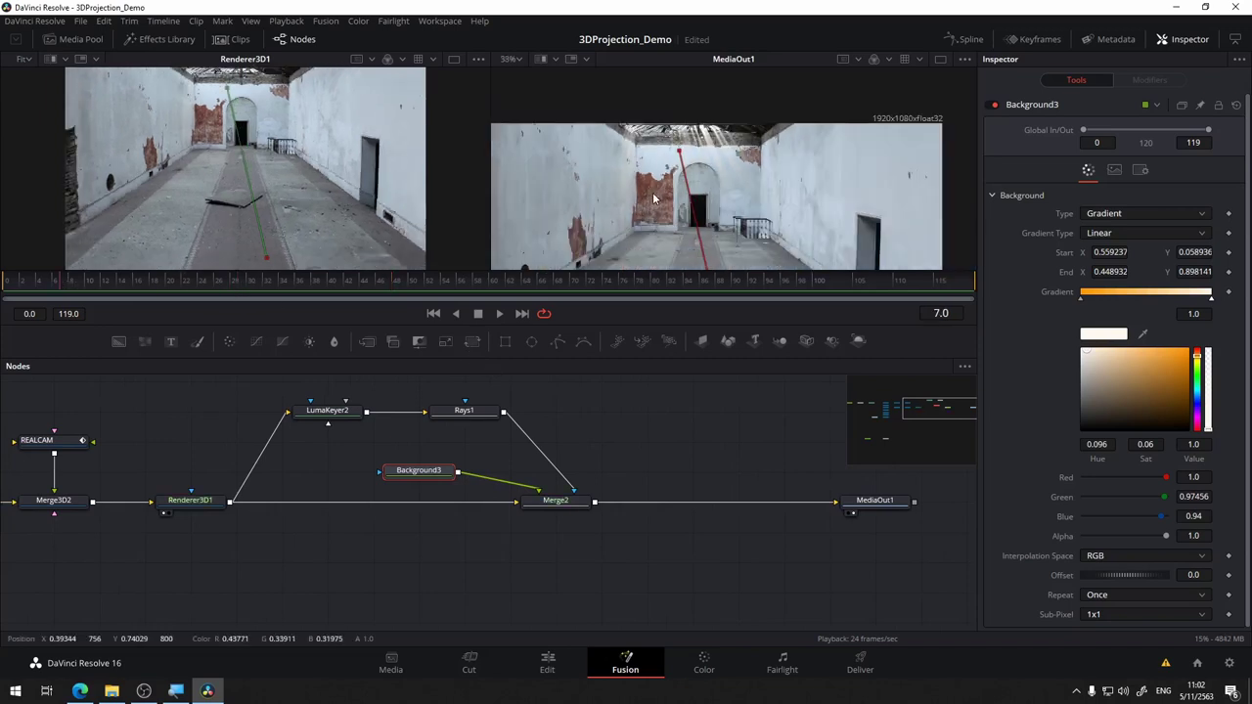
{"action": "left_click", "coordinate": [24, 282]}
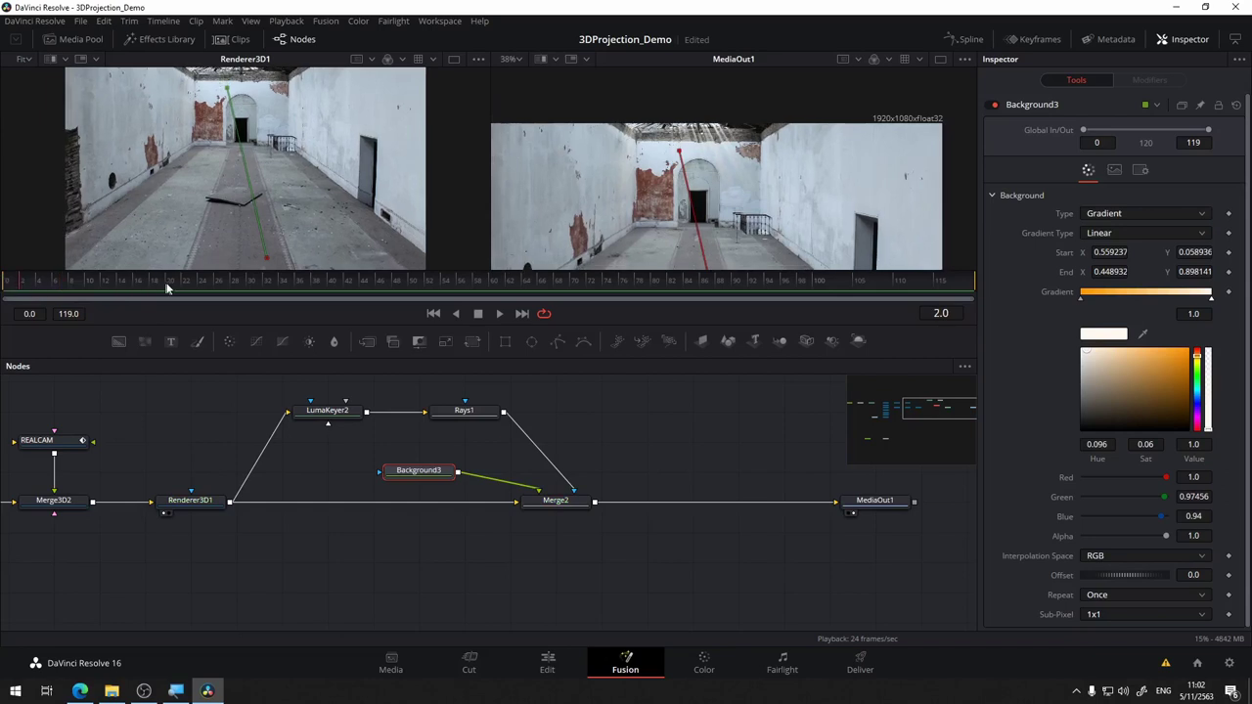
{"action": "left_click", "coordinate": [166, 284]}
{"action": "left_click", "coordinate": [303, 284]}
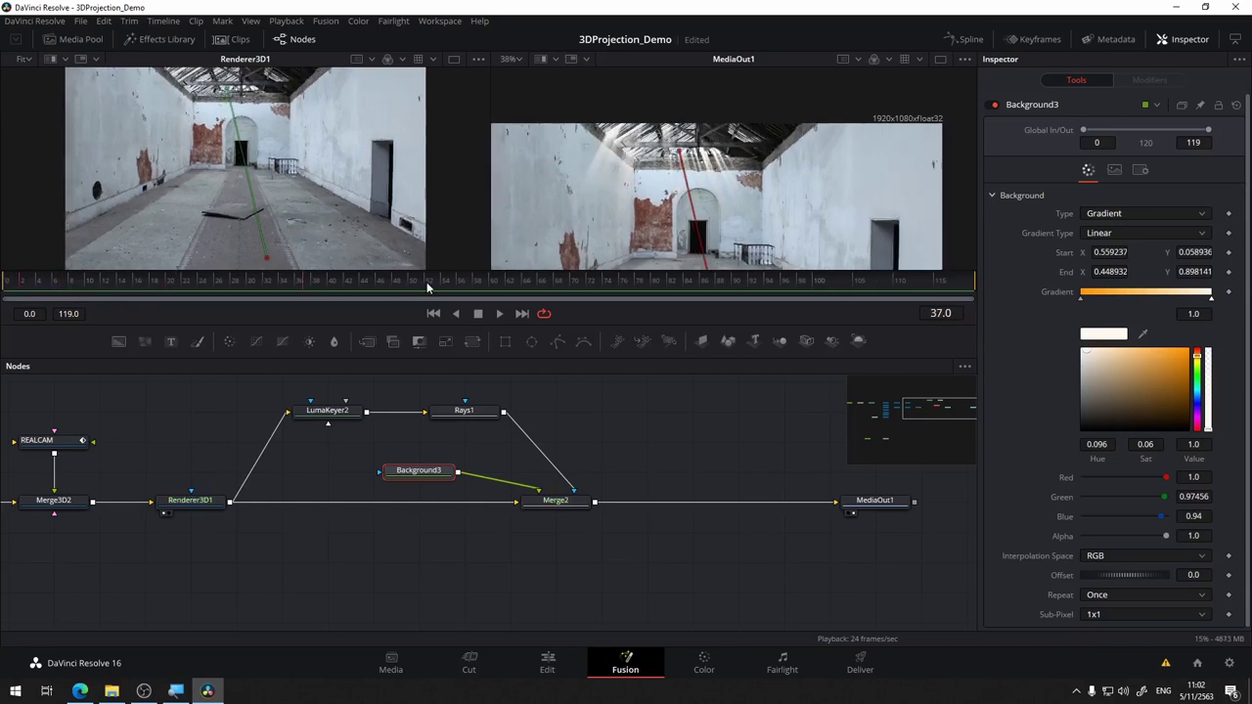
{"action": "left_click", "coordinate": [396, 281]}
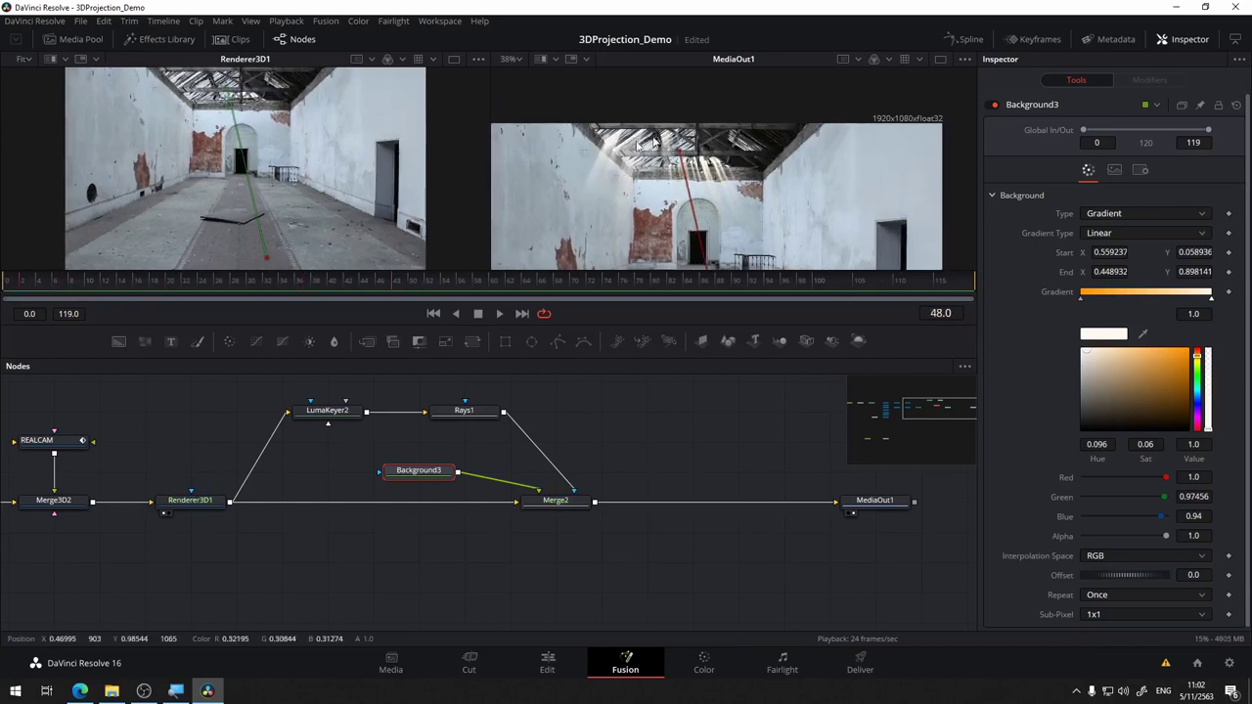
{"action": "left_click_drag", "start_coordinate": [587, 425], "coordinate": [796, 441]}
- Drop LumaKeyer2's Low threshold from 0.894 to 0.883, then show Merge2 in the right viewer
{"action": "scroll", "coordinate": [636, 450], "scroll_direction": "down", "scroll_amount": 2}
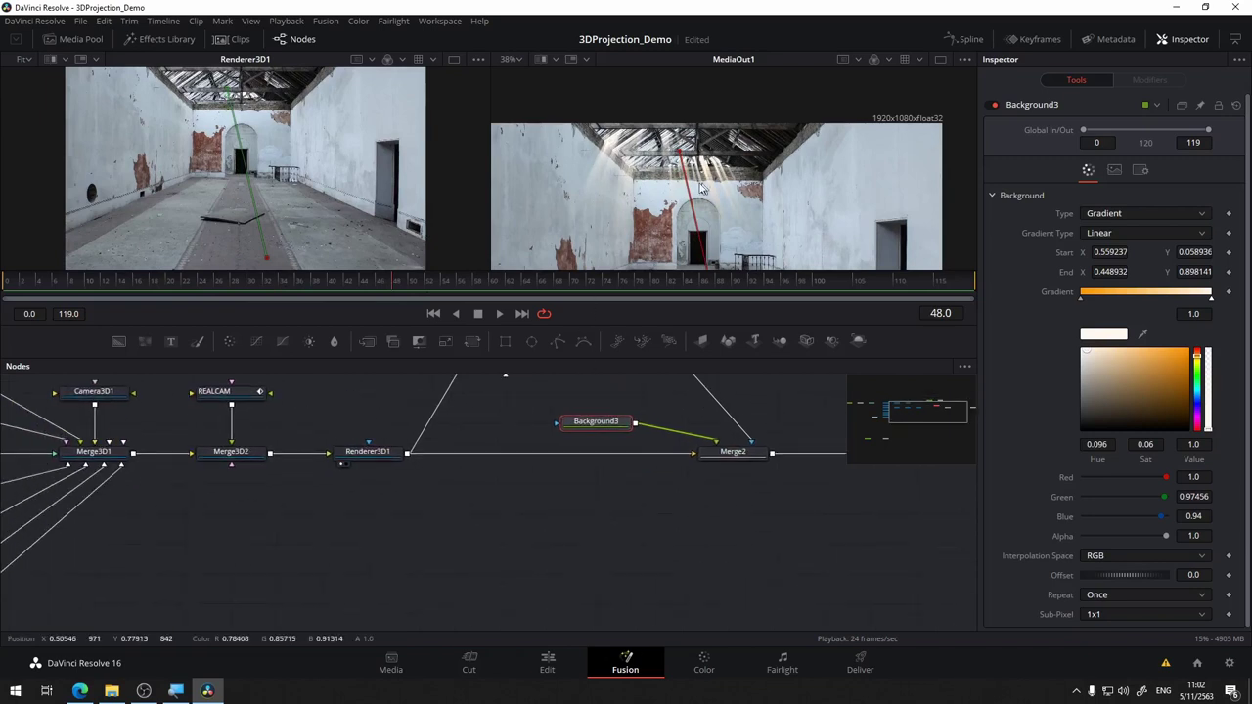
{"action": "scroll", "coordinate": [479, 480], "scroll_direction": "up", "scroll_amount": 3}
{"action": "left_click", "coordinate": [468, 462]}
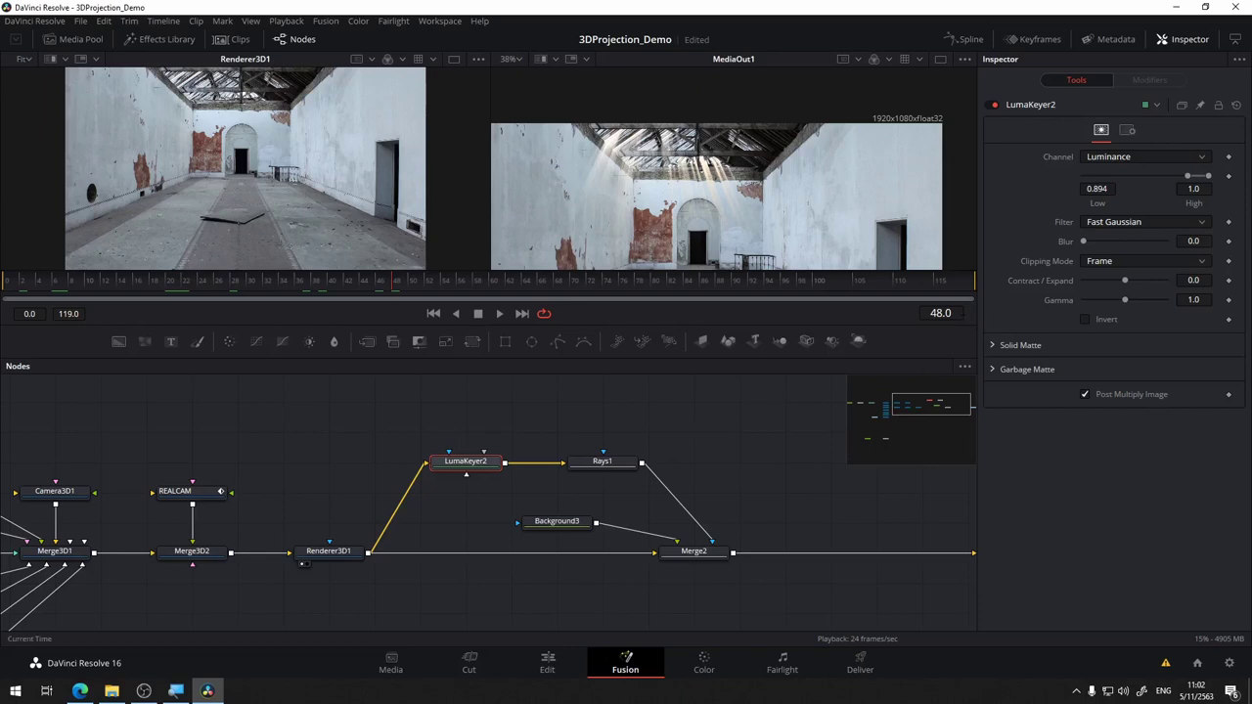
{"action": "left_click_drag", "start_coordinate": [371, 446], "coordinate": [538, 407]}
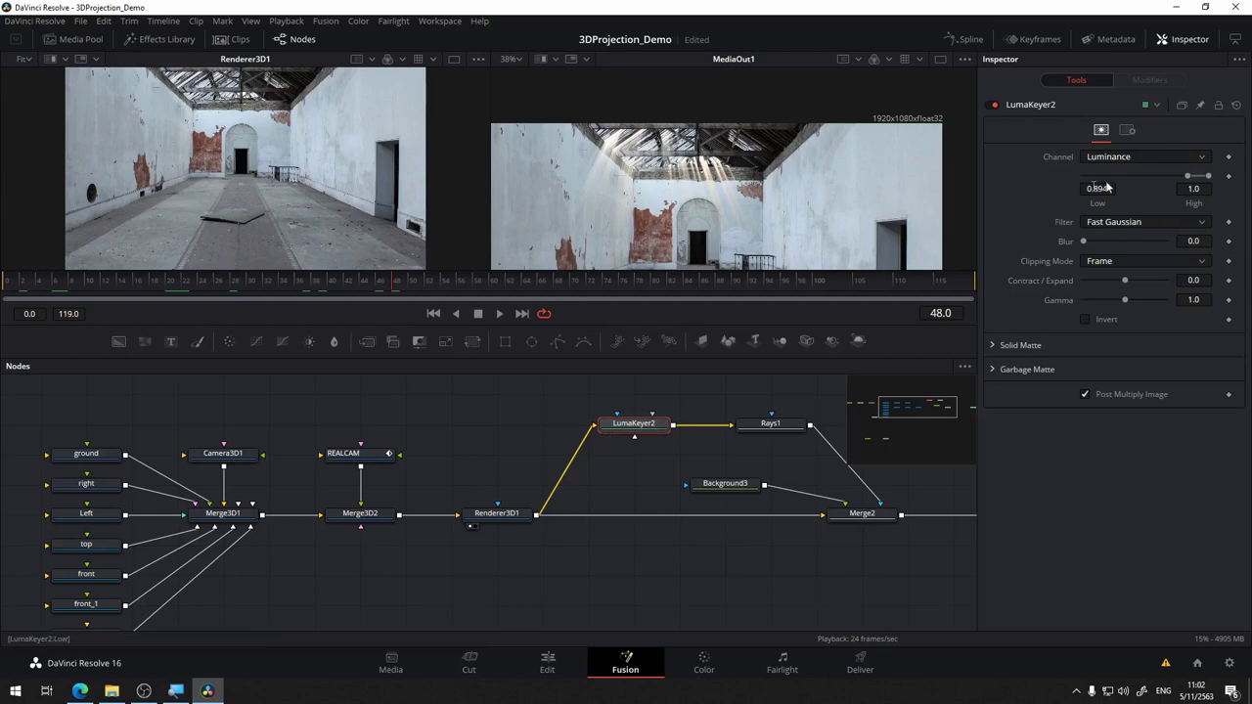
{"action": "key", "text": "2"}
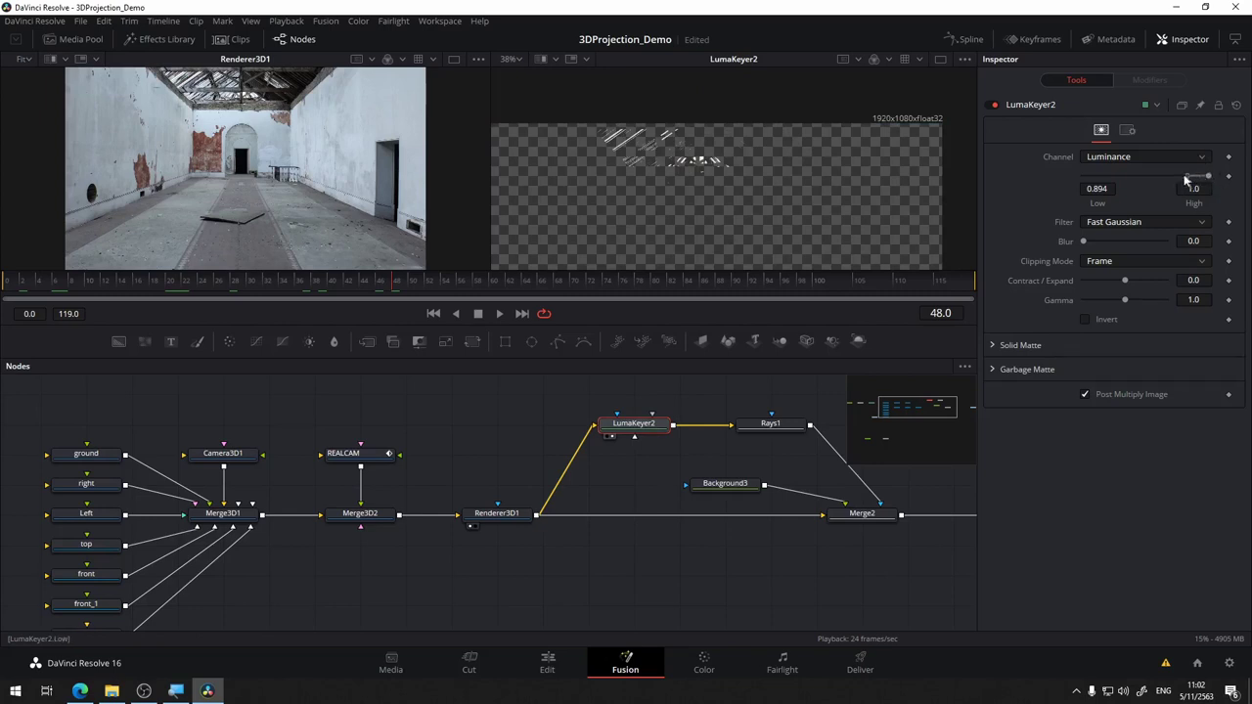
{"action": "left_click_drag", "start_coordinate": [1186, 179], "coordinate": [1175, 176]}
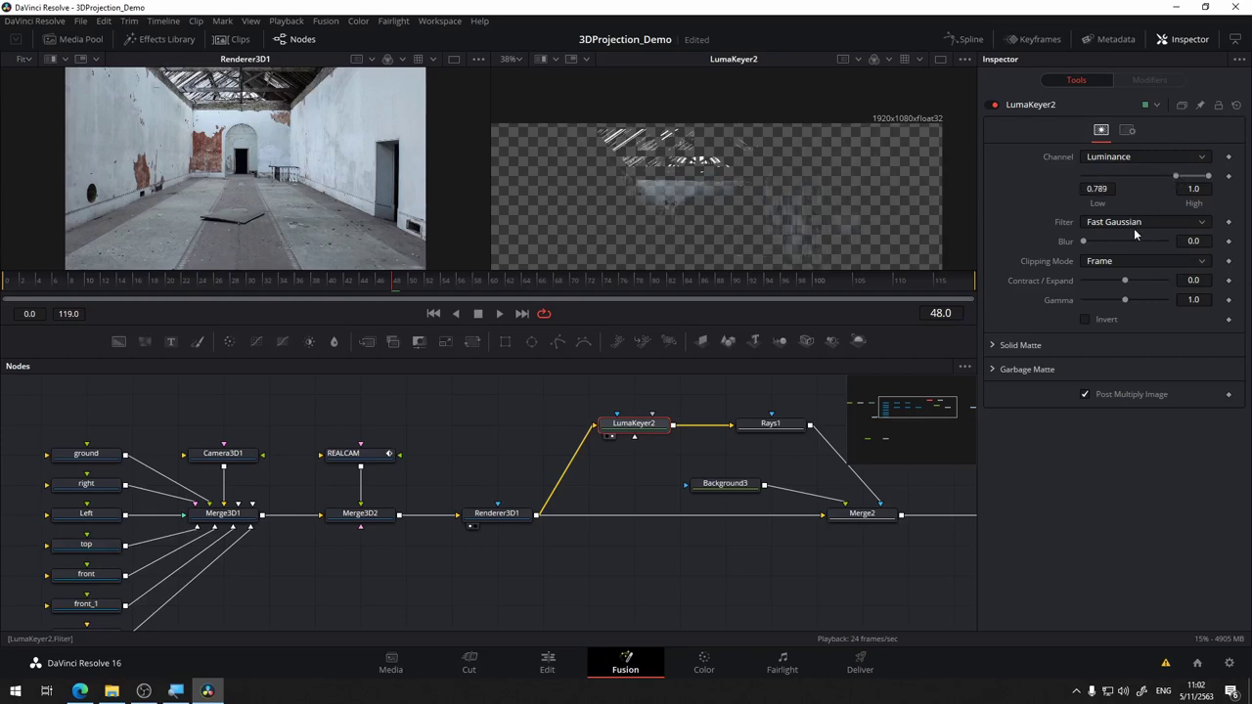
{"action": "left_click", "coordinate": [839, 526]}
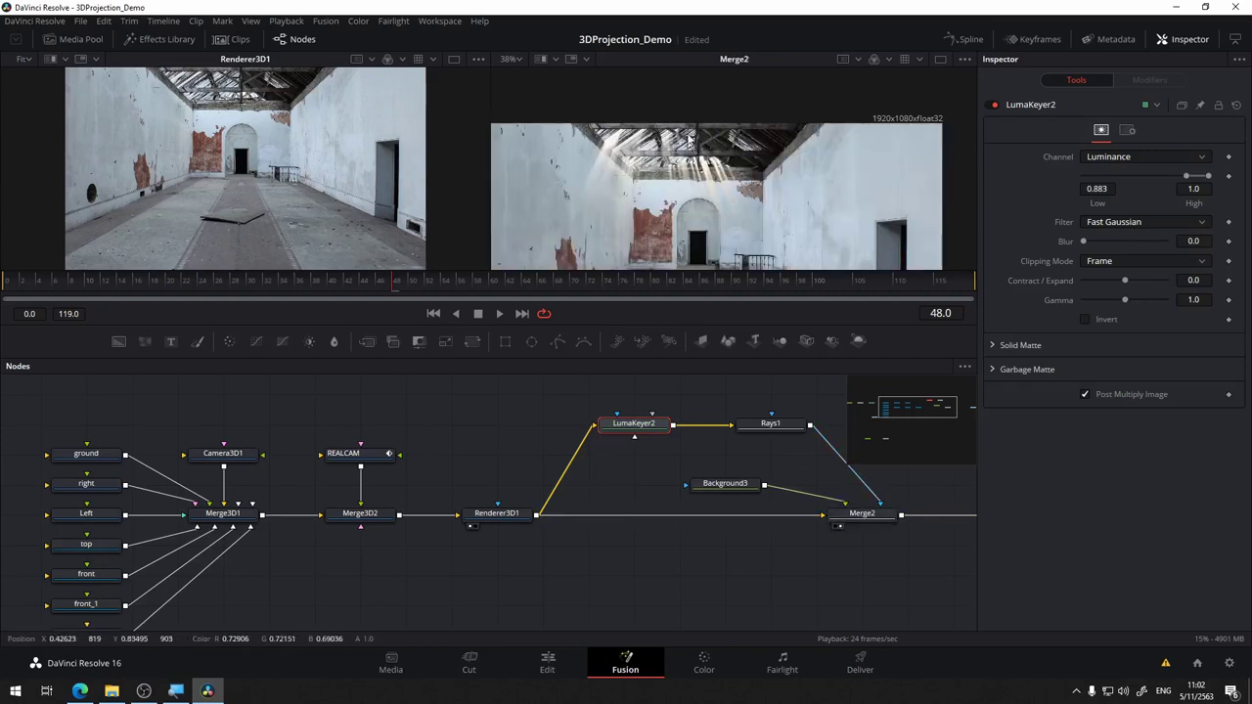
{"action": "left_click_drag", "start_coordinate": [529, 398], "coordinate": [650, 346]}
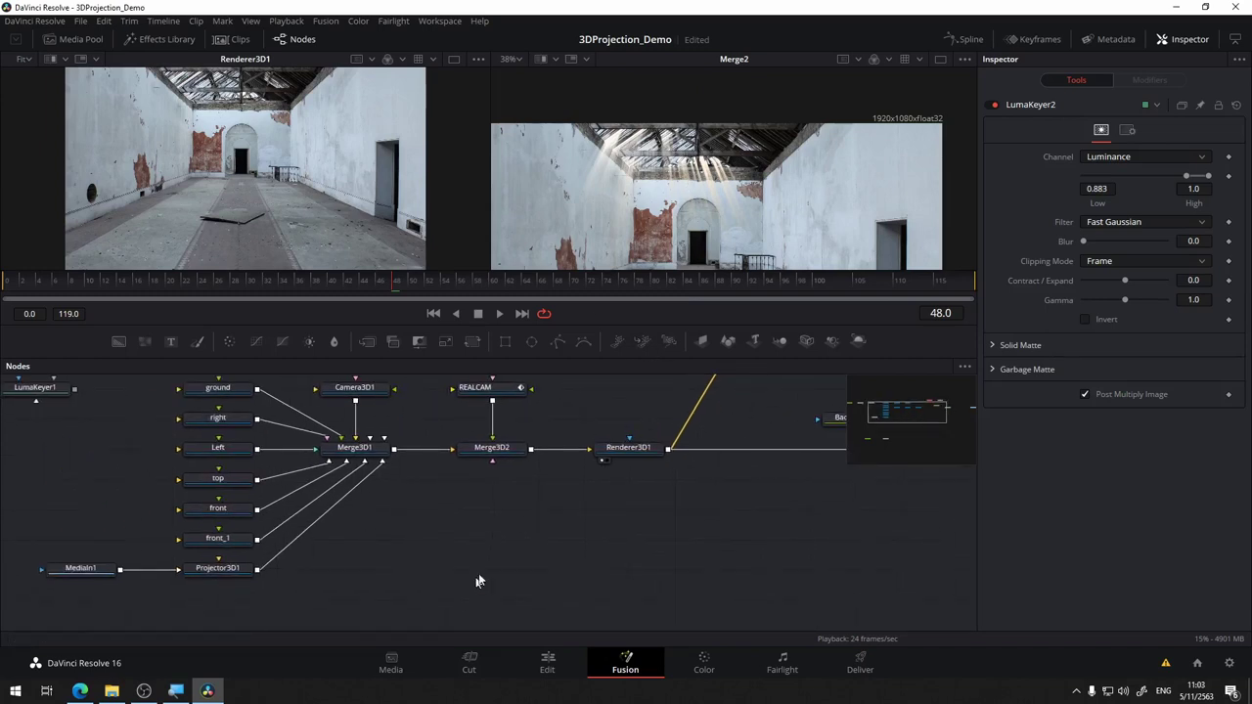
- Load the top plane, then Merge3D1's camera-and-projector scene, into the left viewer and orbit it
{"action": "left_click_drag", "start_coordinate": [477, 581], "coordinate": [517, 593]}
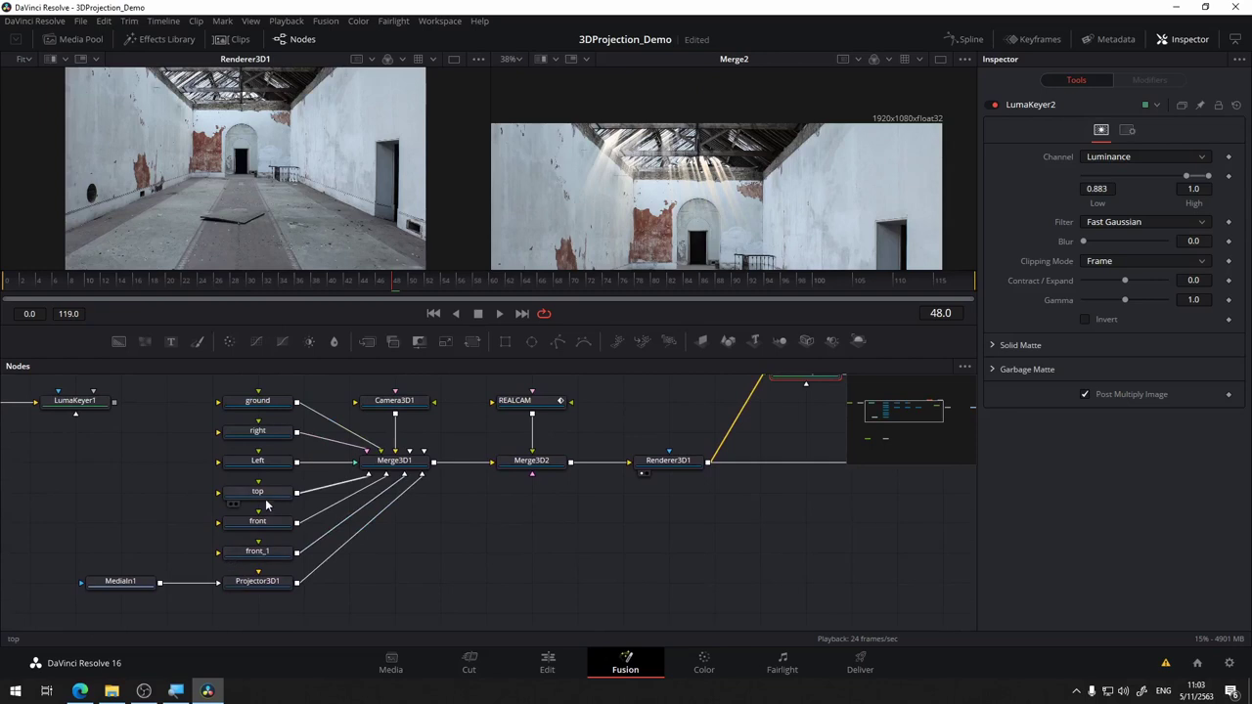
{"action": "left_click_drag", "start_coordinate": [265, 499], "coordinate": [323, 240]}
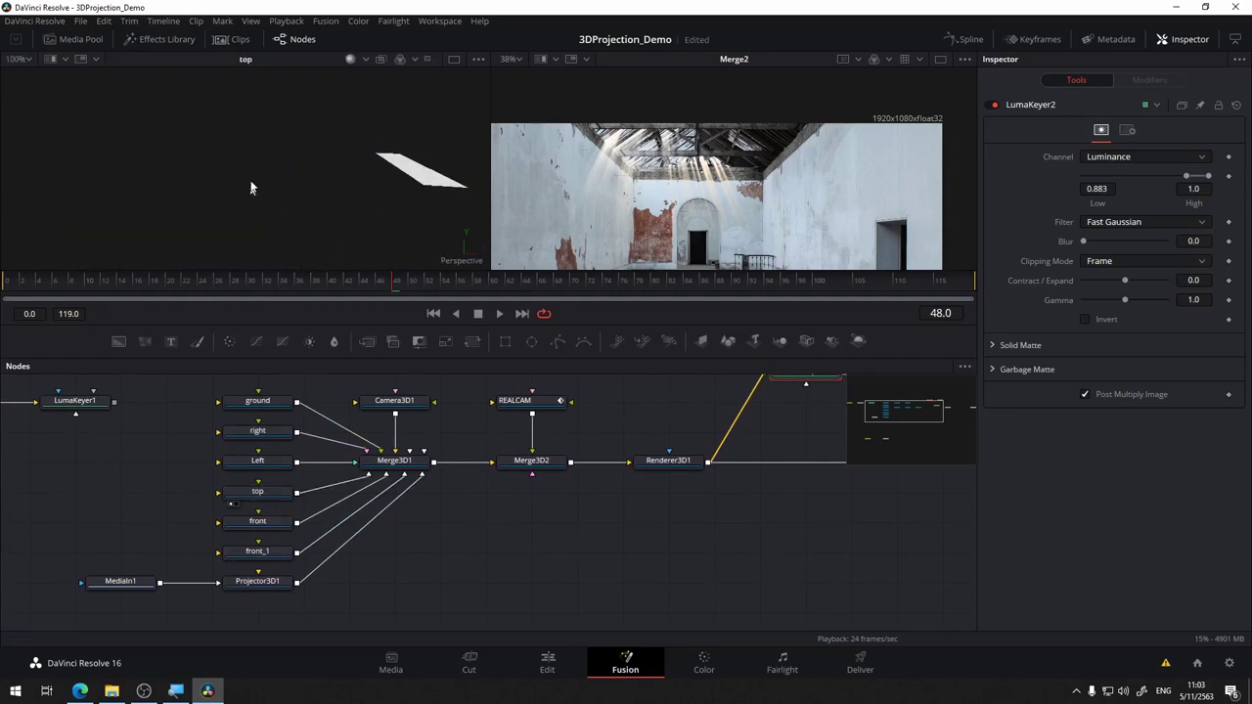
{"action": "left_click_drag", "start_coordinate": [250, 188], "coordinate": [232, 152]}
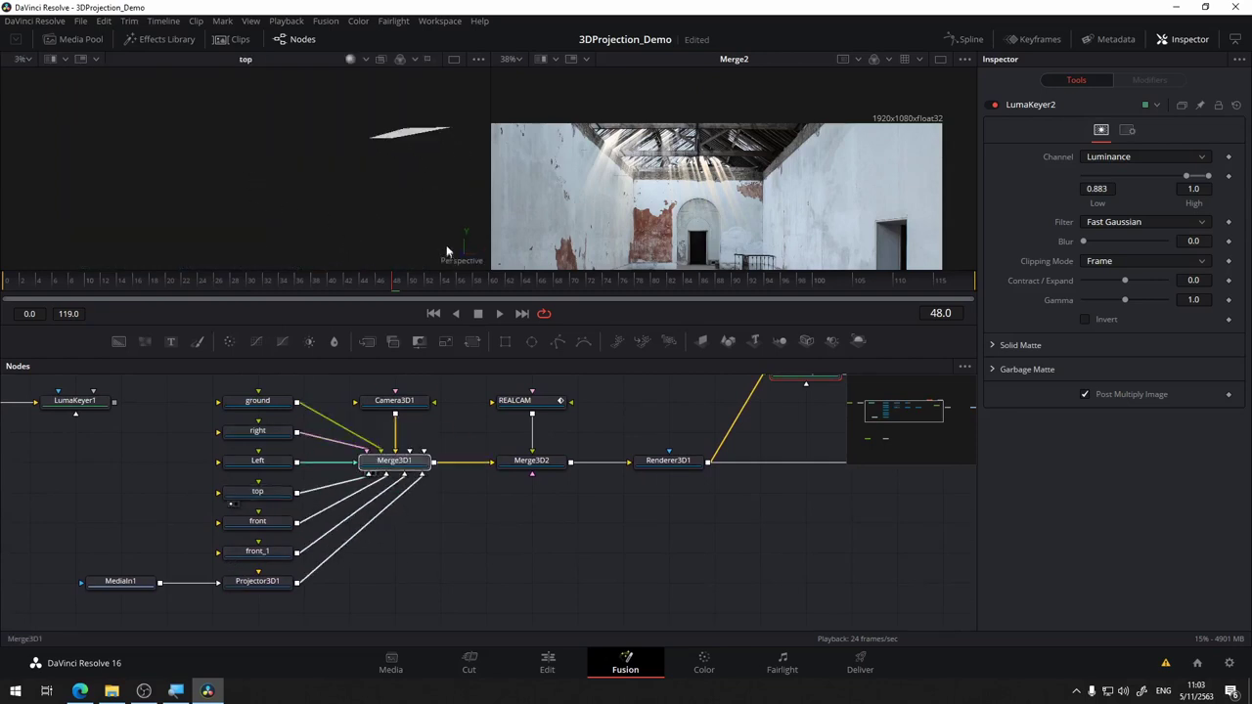
{"action": "mouse_move", "coordinate": [391, 458]}
{"action": "left_mouse_down"}
{"action": "mouse_move", "coordinate": [424, 232]}
{"action": "mouse_move", "coordinate": [335, 239]}
{"action": "left_mouse_up"}
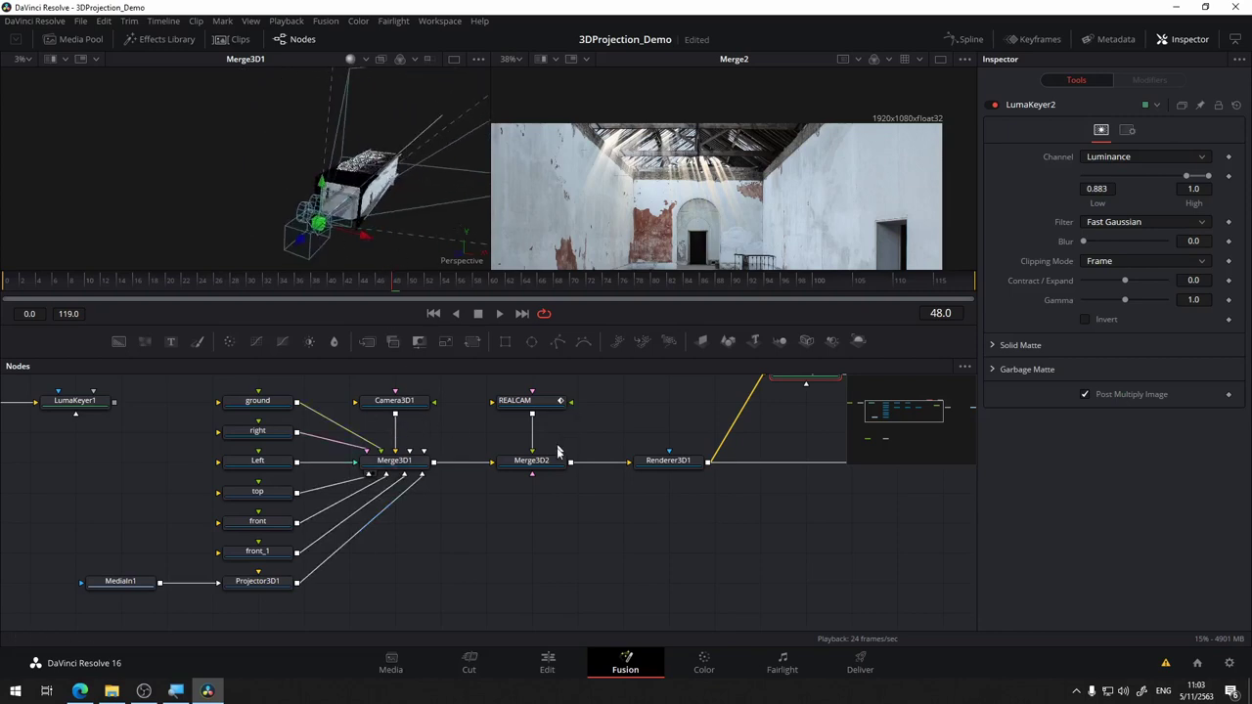
{"action": "scroll", "coordinate": [523, 531], "scroll_direction": "right", "scroll_amount": 3}
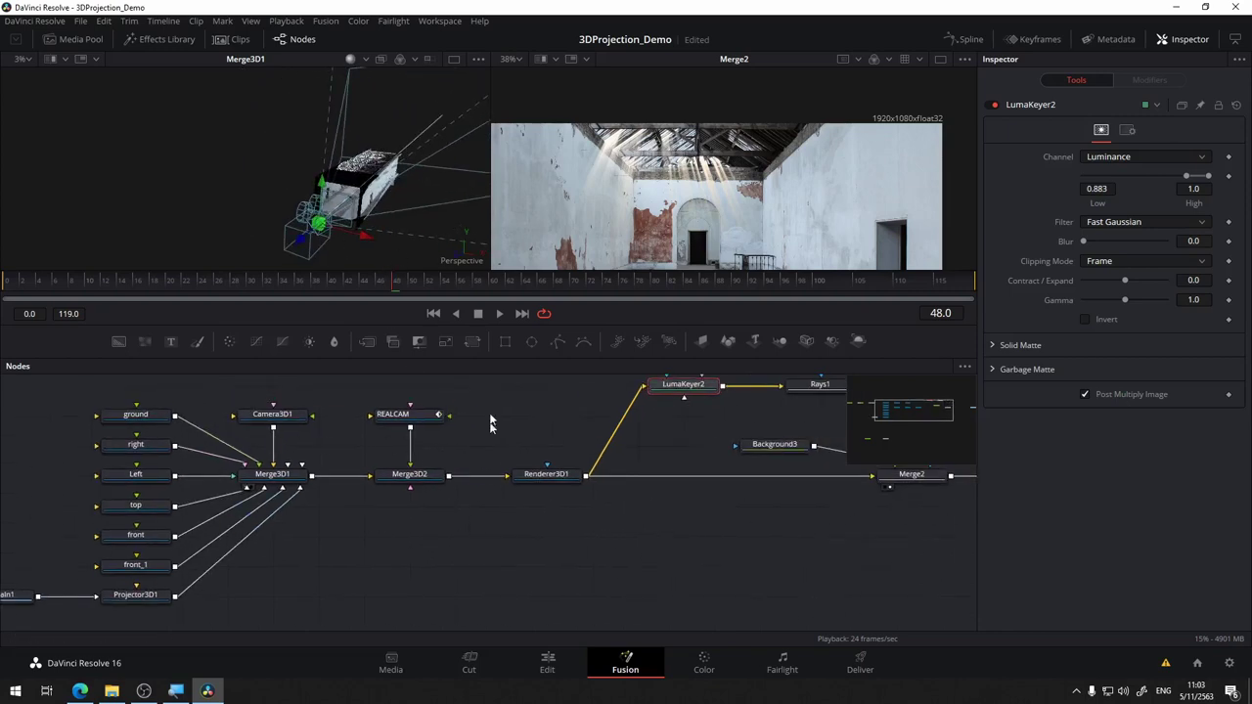
- Paste copies of Camera3D1, REALCAM, Merge3D1 and Merge3D2 below the originals
{"action": "left_click_drag", "start_coordinate": [482, 385], "coordinate": [231, 505]}
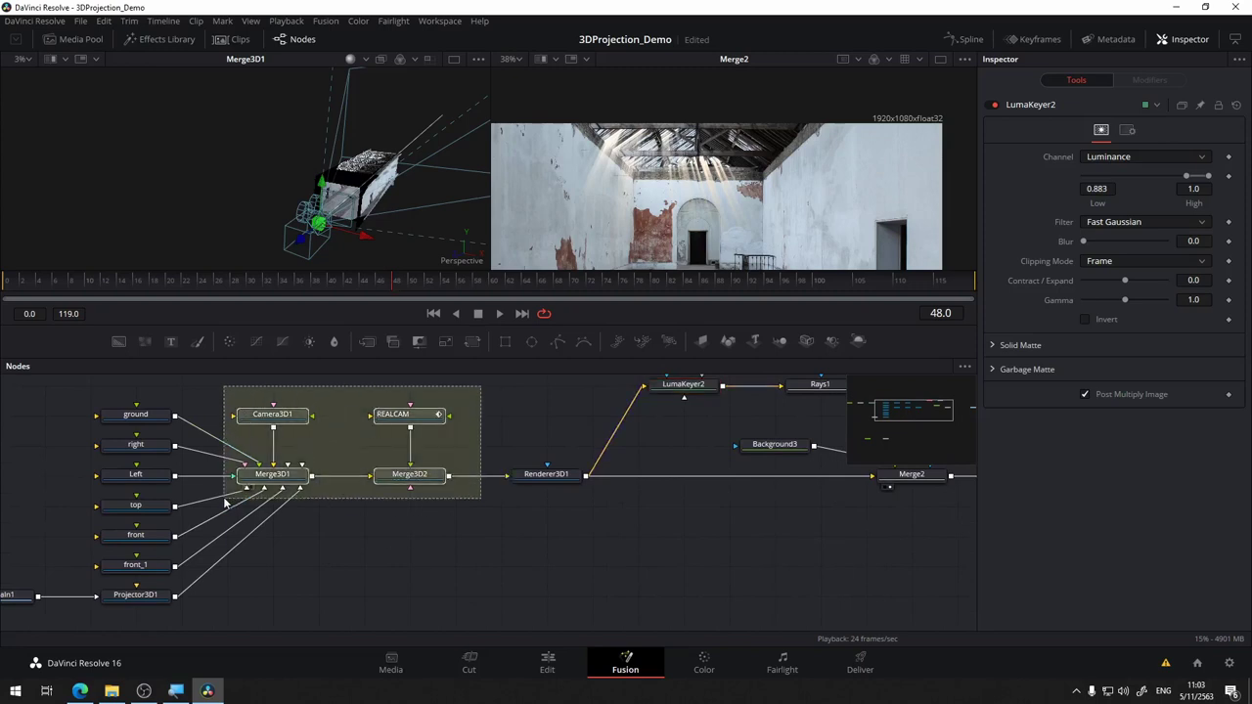
{"action": "scroll", "coordinate": [450, 548], "scroll_direction": "down", "scroll_amount": 5}
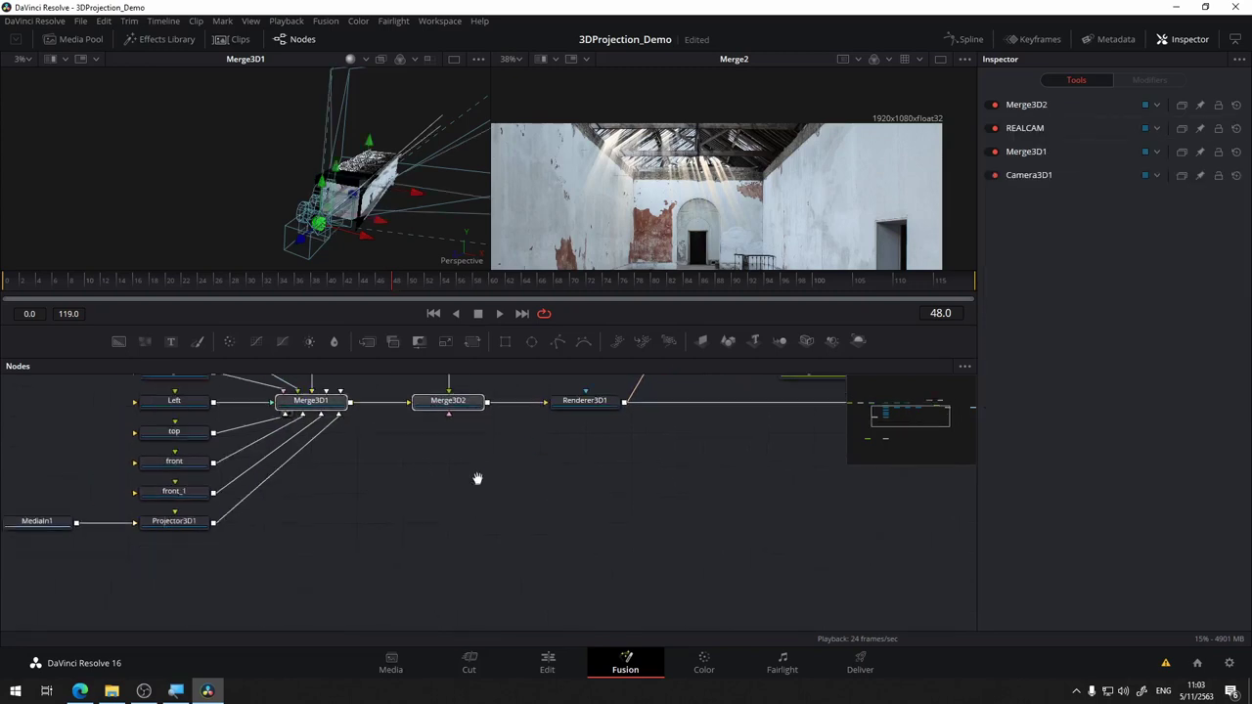
{"action": "key", "text": "ctrl+v"}
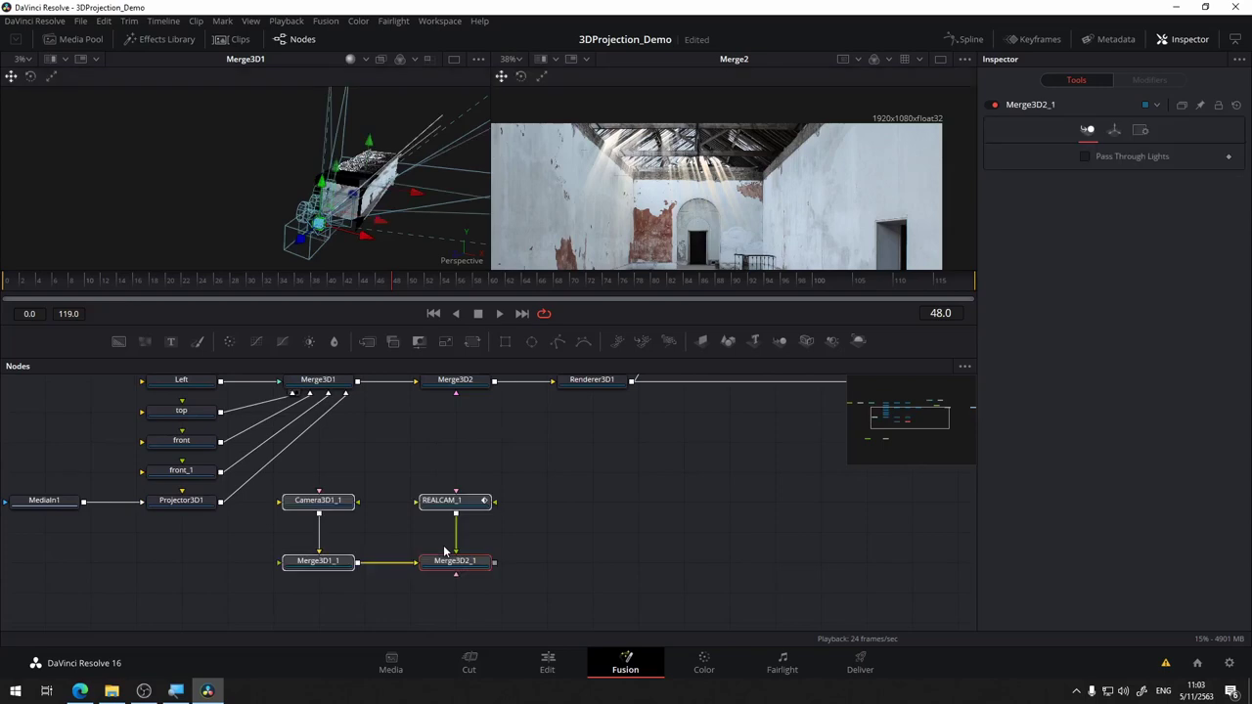
{"action": "mouse_move", "coordinate": [465, 562]}
{"action": "left_mouse_down"}
{"action": "mouse_move", "coordinate": [582, 536]}
{"action": "mouse_move", "coordinate": [537, 506]}
{"action": "left_mouse_up"}
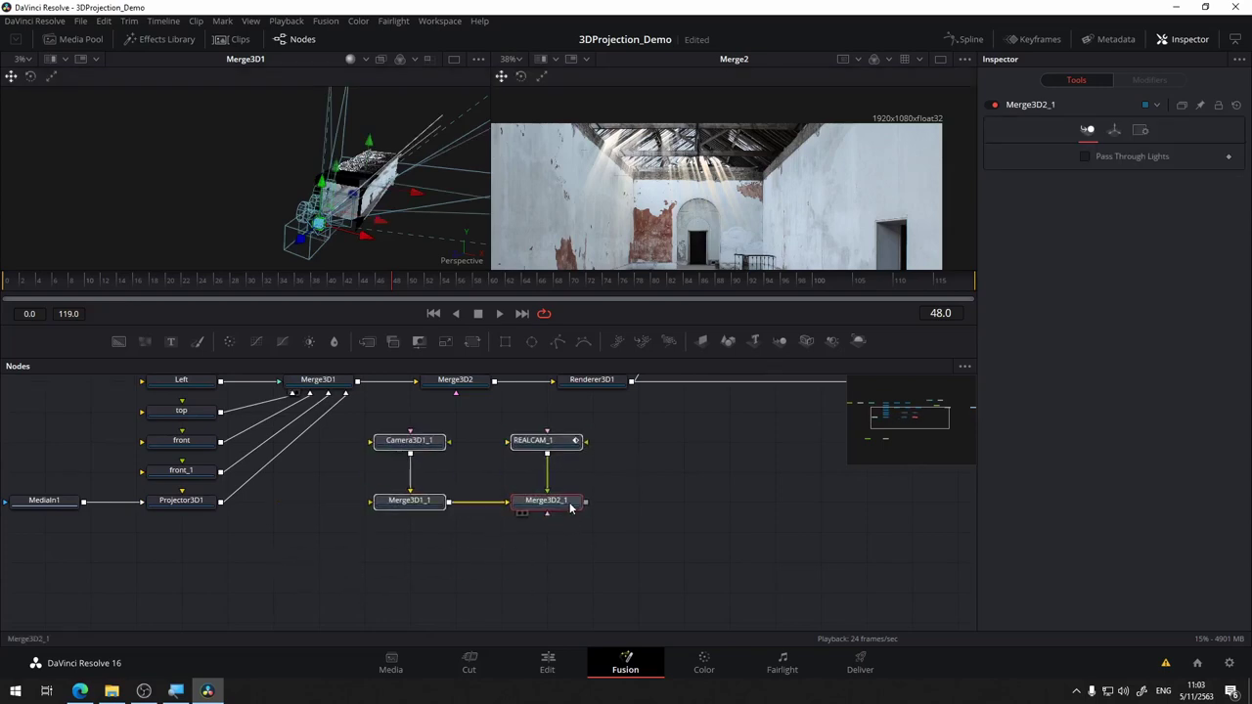
{"action": "scroll", "coordinate": [689, 494], "scroll_direction": "up", "scroll_amount": 3}
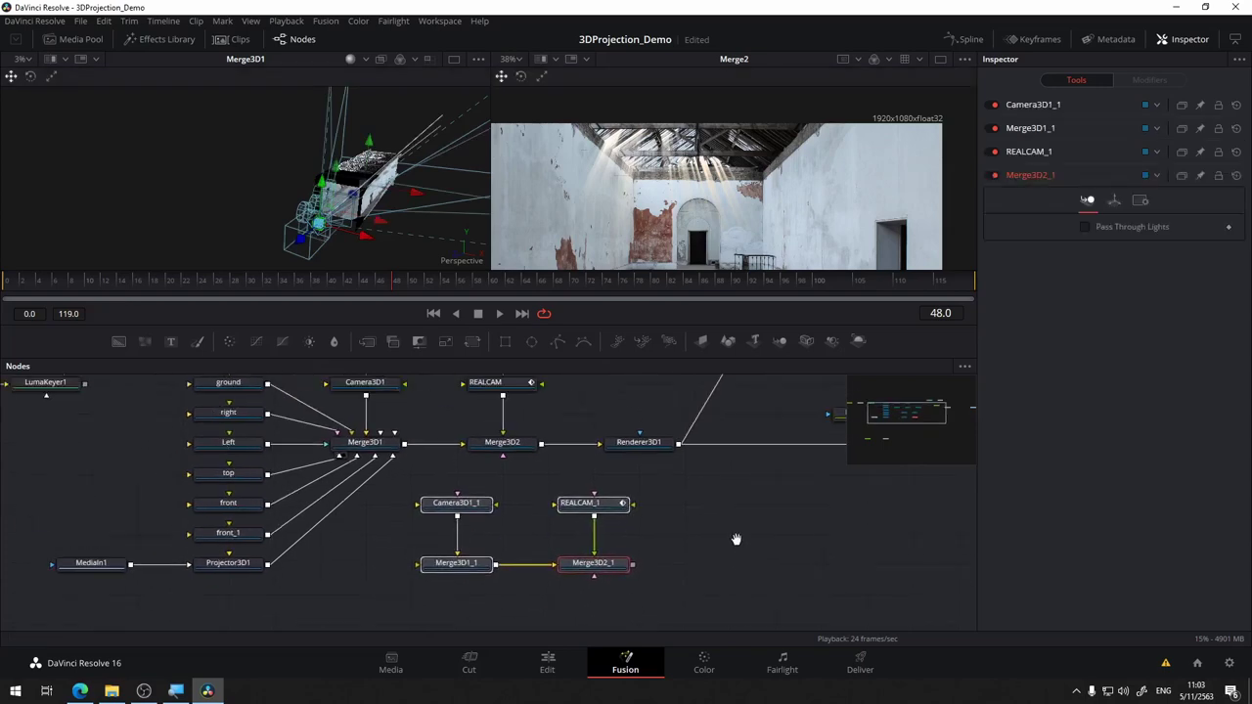
{"action": "left_click", "coordinate": [330, 567]}
{"action": "scroll", "coordinate": [362, 513], "scroll_direction": "up", "scroll_amount": 2}
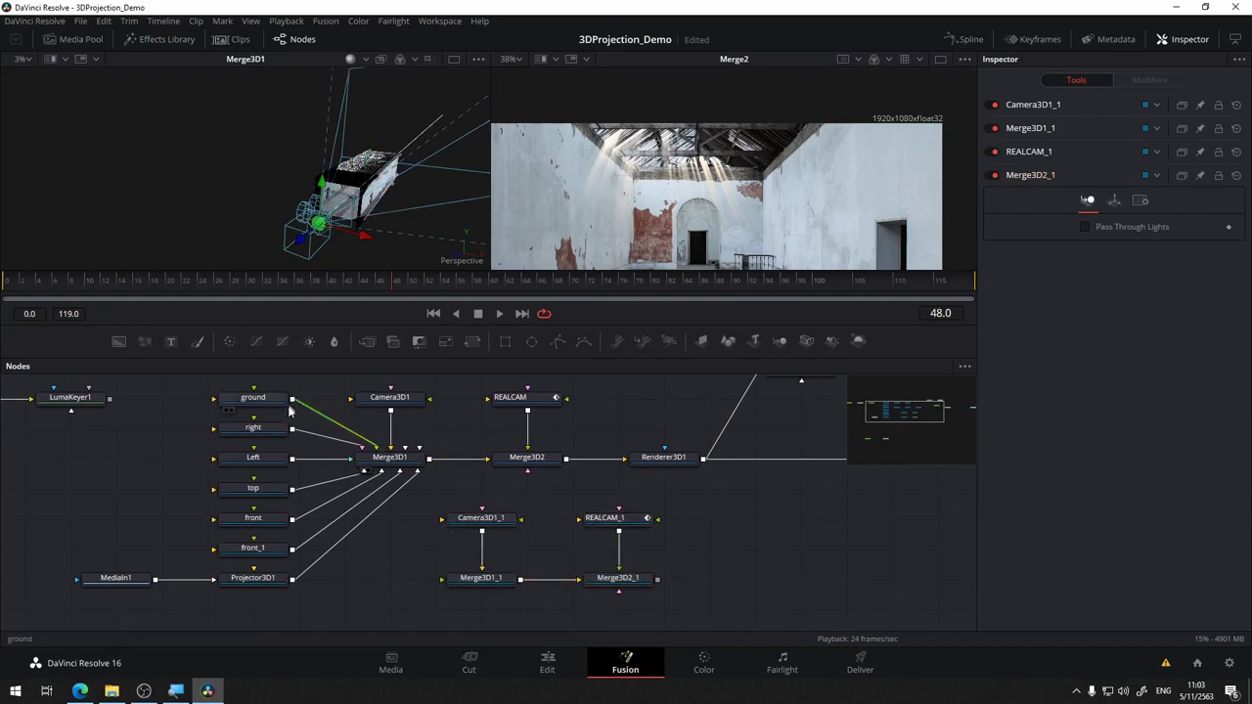
- Connect the top node and Projector3D1 into Merge3D1_1 and view its scene side-on
{"action": "left_click_drag", "start_coordinate": [293, 489], "coordinate": [477, 581]}
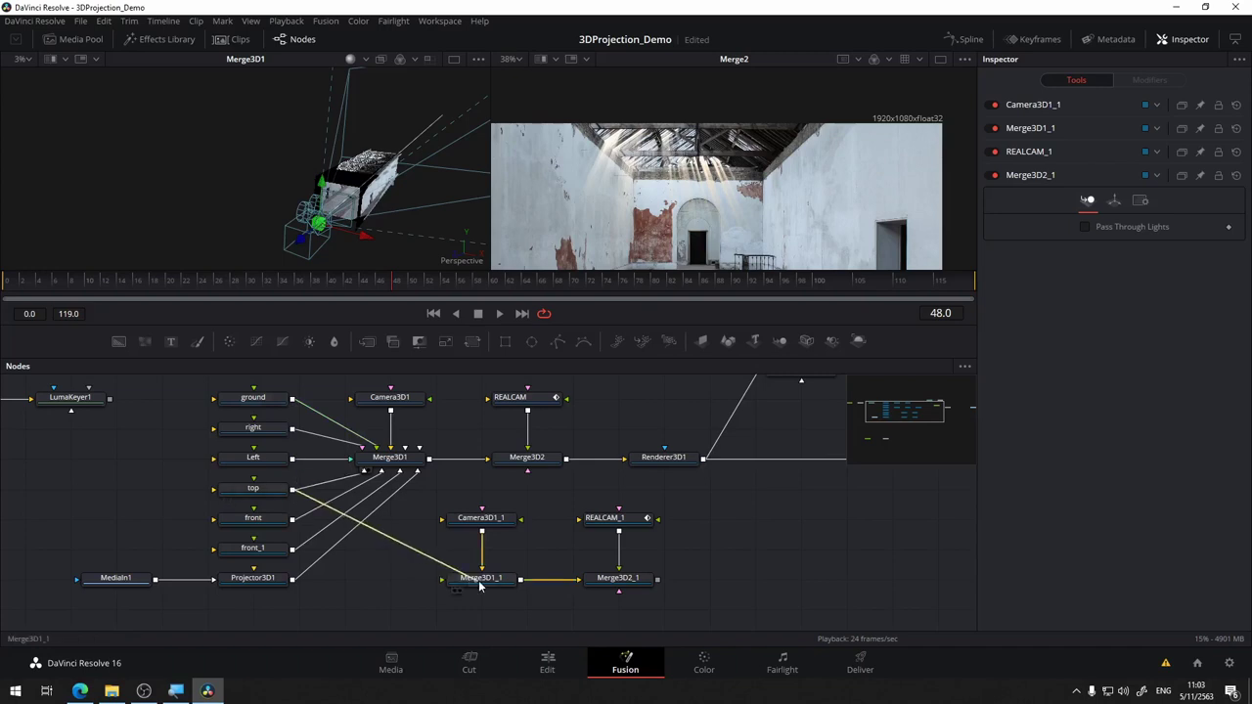
{"action": "left_click_drag", "start_coordinate": [292, 579], "coordinate": [450, 578]}
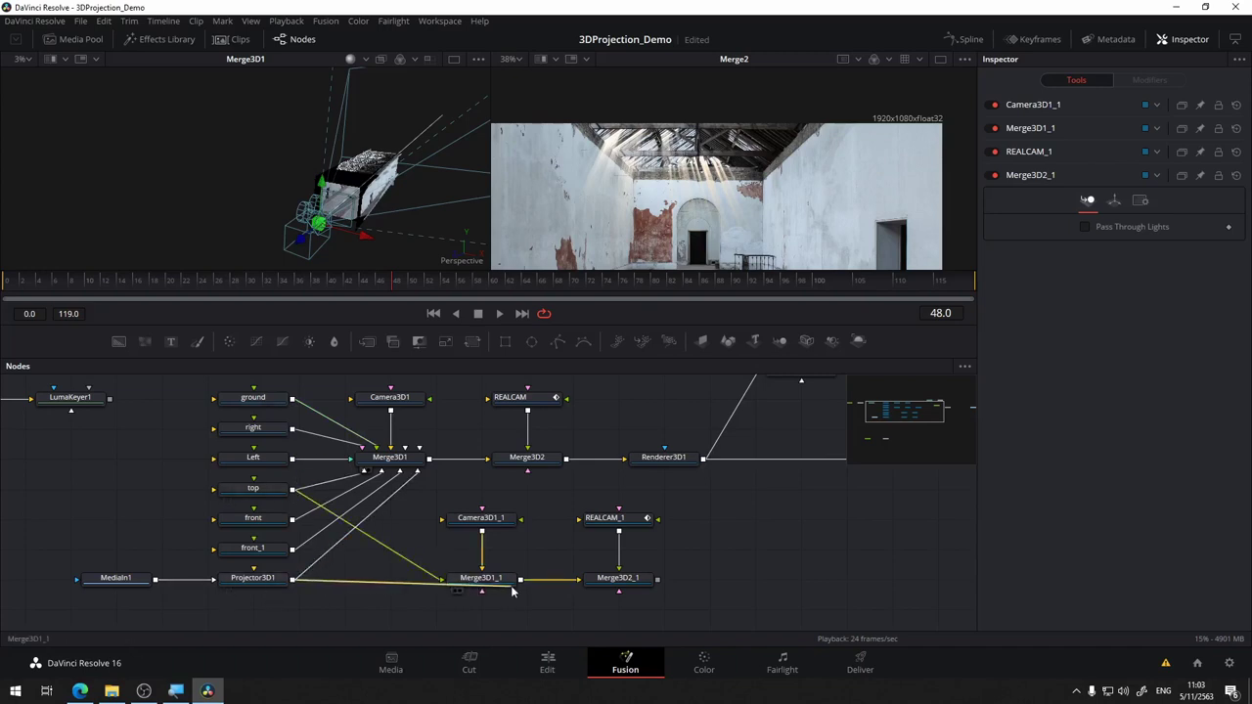
{"action": "left_click", "coordinate": [489, 582]}
{"action": "key", "text": "1"}
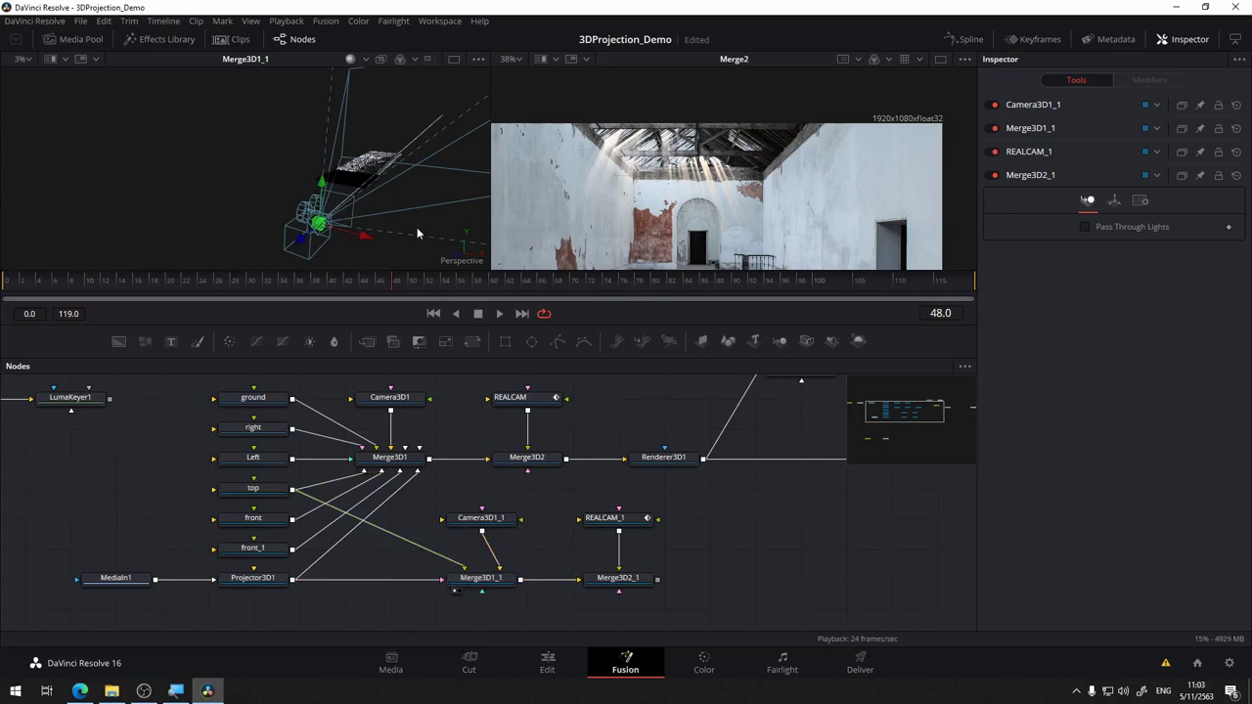
{"action": "left_click_drag", "start_coordinate": [416, 227], "coordinate": [297, 225]}
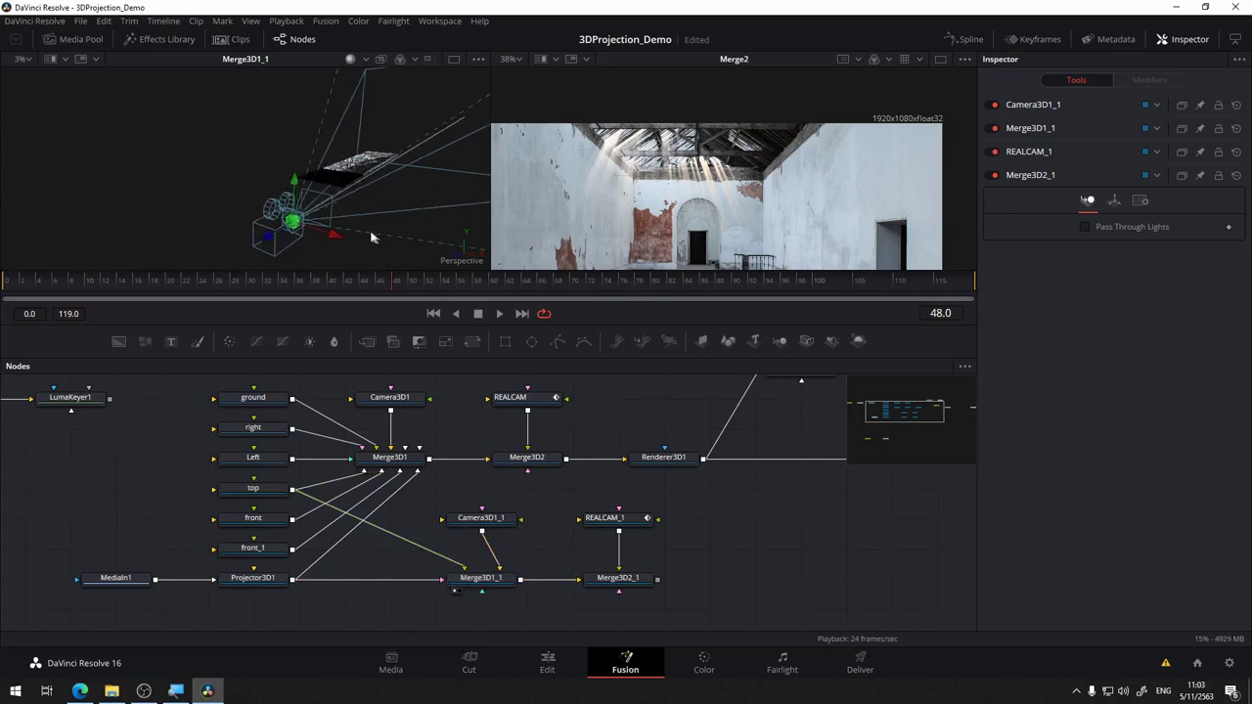
- Duplicate Renderer3D1 and feed Merge3D2_1 into the pasted Renderer3D1_1
{"action": "left_click", "coordinate": [616, 578]}
{"action": "left_click_drag", "start_coordinate": [633, 582], "coordinate": [387, 445]}
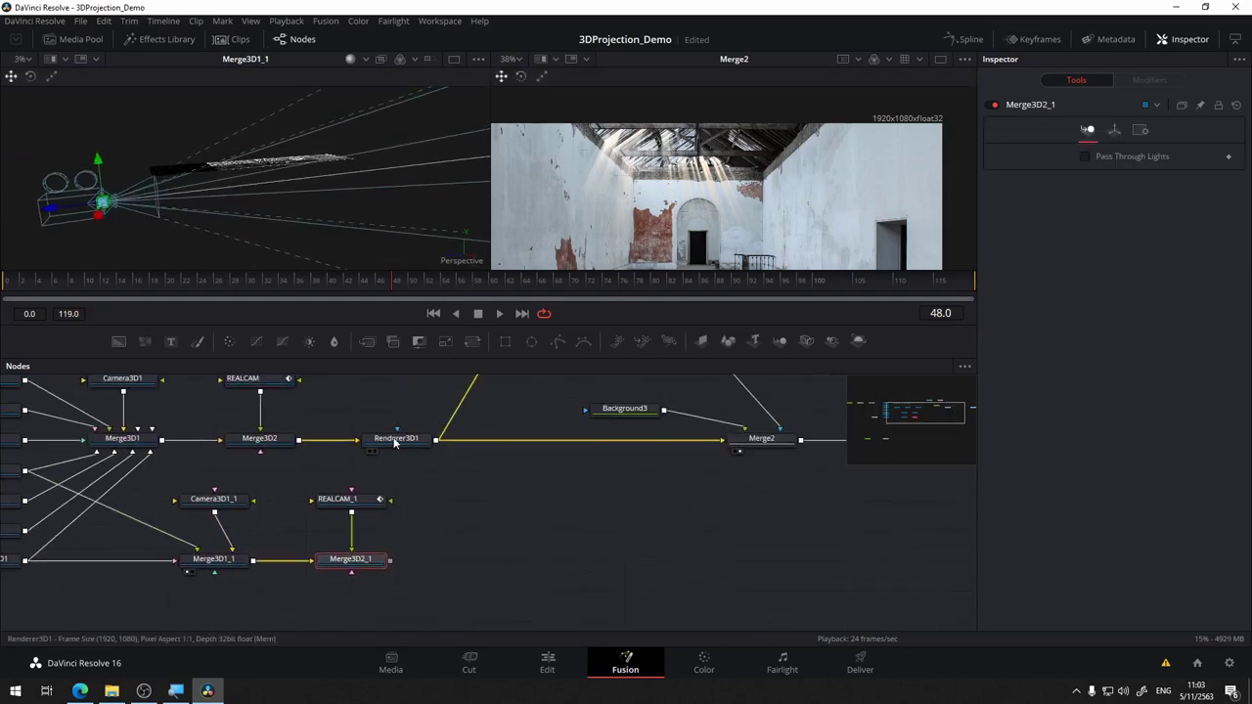
{"action": "left_click", "coordinate": [395, 441]}
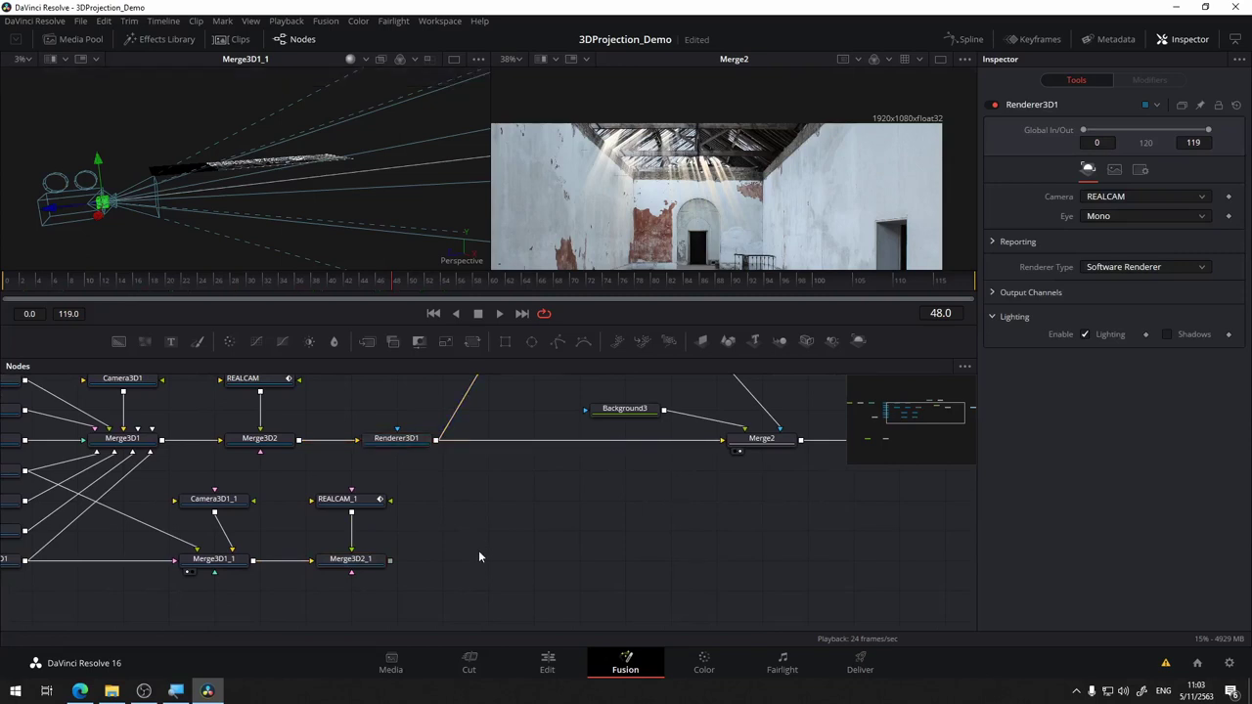
{"action": "key", "text": "ctrl+c"}
{"action": "key", "text": "ctrl+v"}
{"action": "left_click_drag", "start_coordinate": [389, 560], "coordinate": [489, 562]}
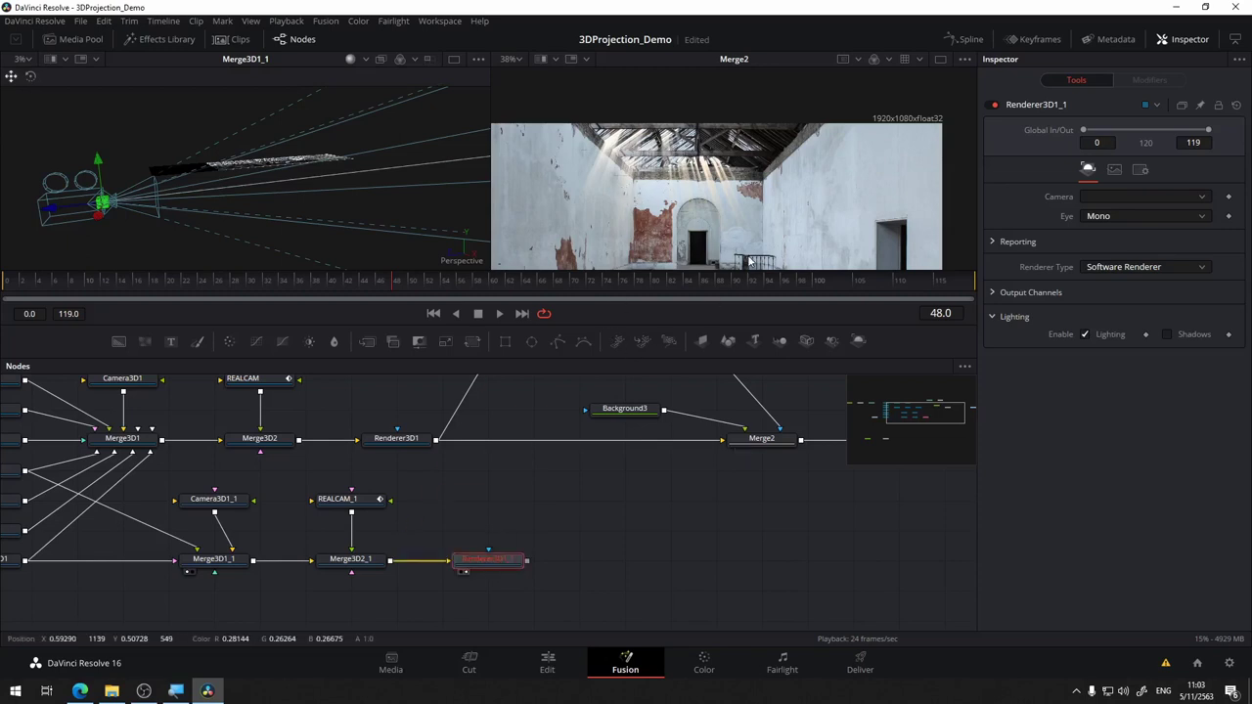
- Inspect the Merge3D2_1 and Merge3D1_1 scenes in the viewers, orbiting around the camera
{"action": "left_click_drag", "start_coordinate": [497, 565], "coordinate": [521, 552]}
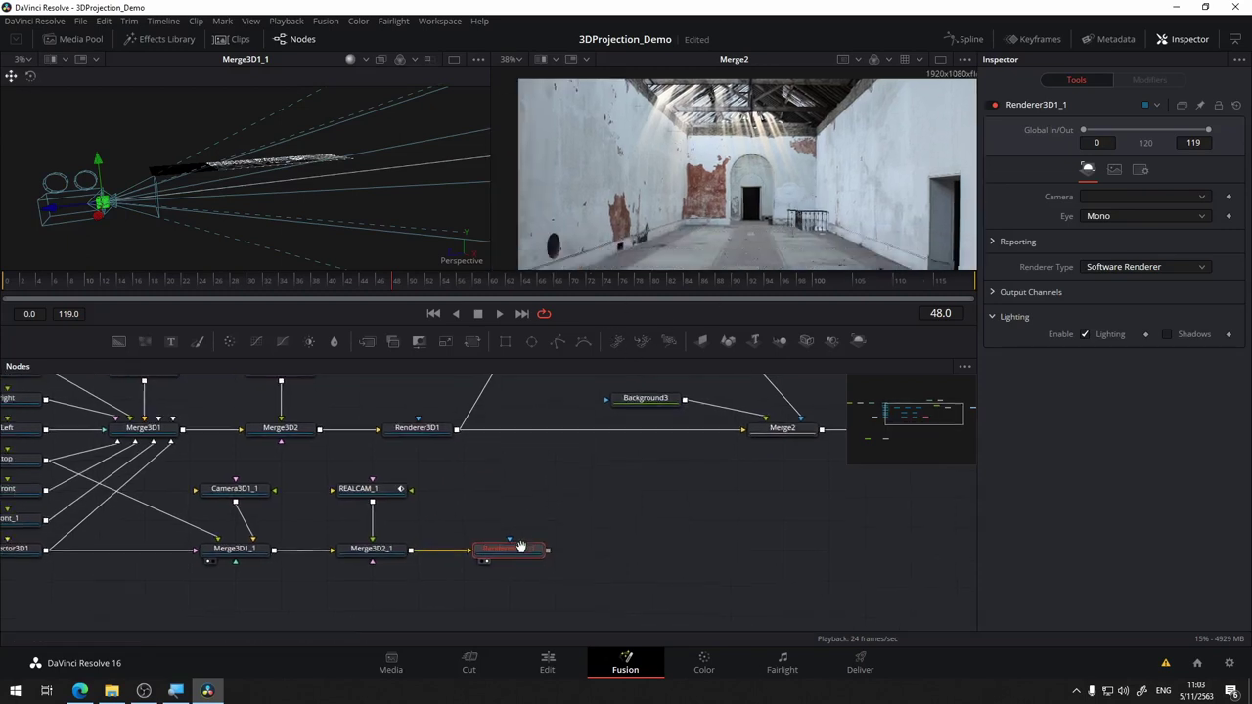
{"action": "left_click", "coordinate": [384, 551]}
{"action": "key", "text": "2"}
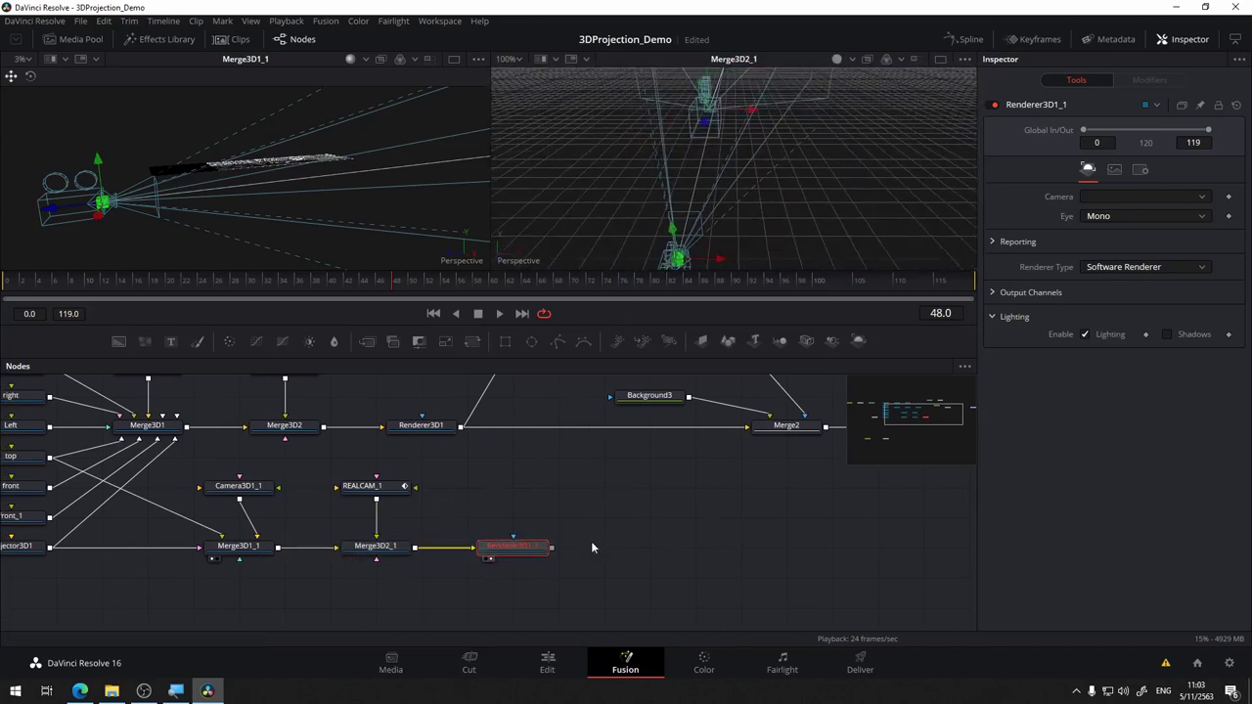
{"action": "left_click_drag", "start_coordinate": [444, 574], "coordinate": [489, 568]}
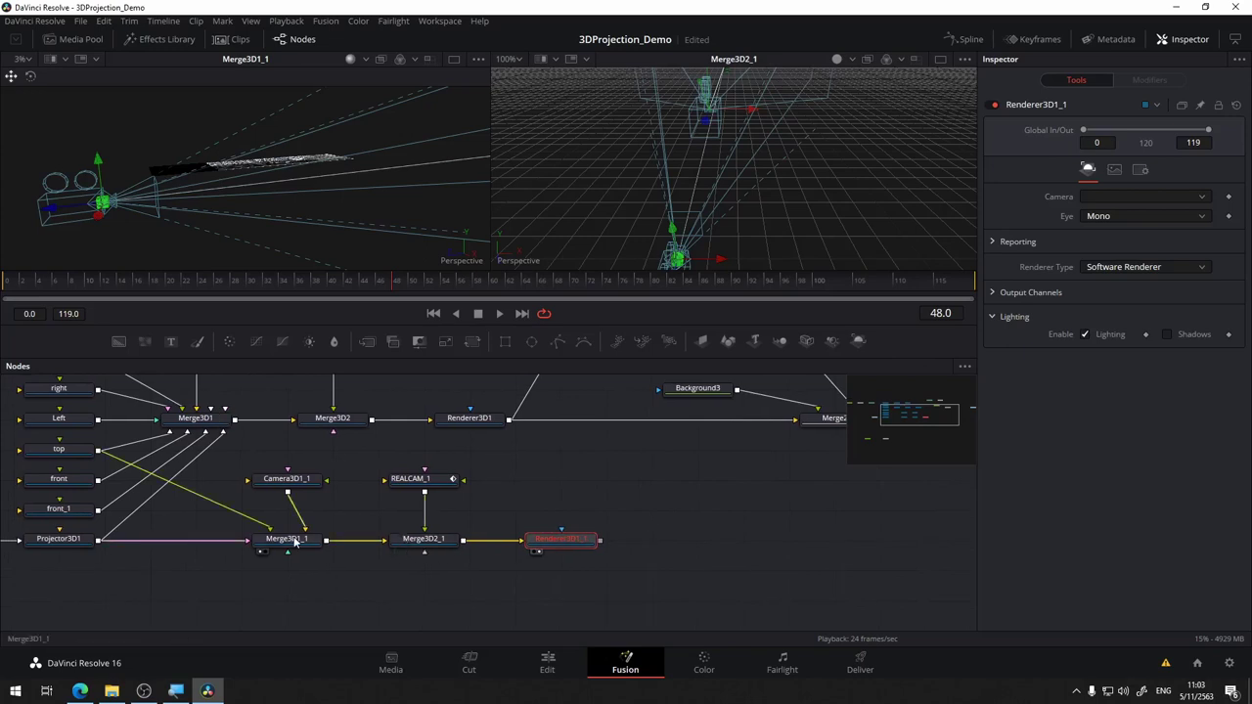
{"action": "left_click_drag", "start_coordinate": [377, 517], "coordinate": [423, 526]}
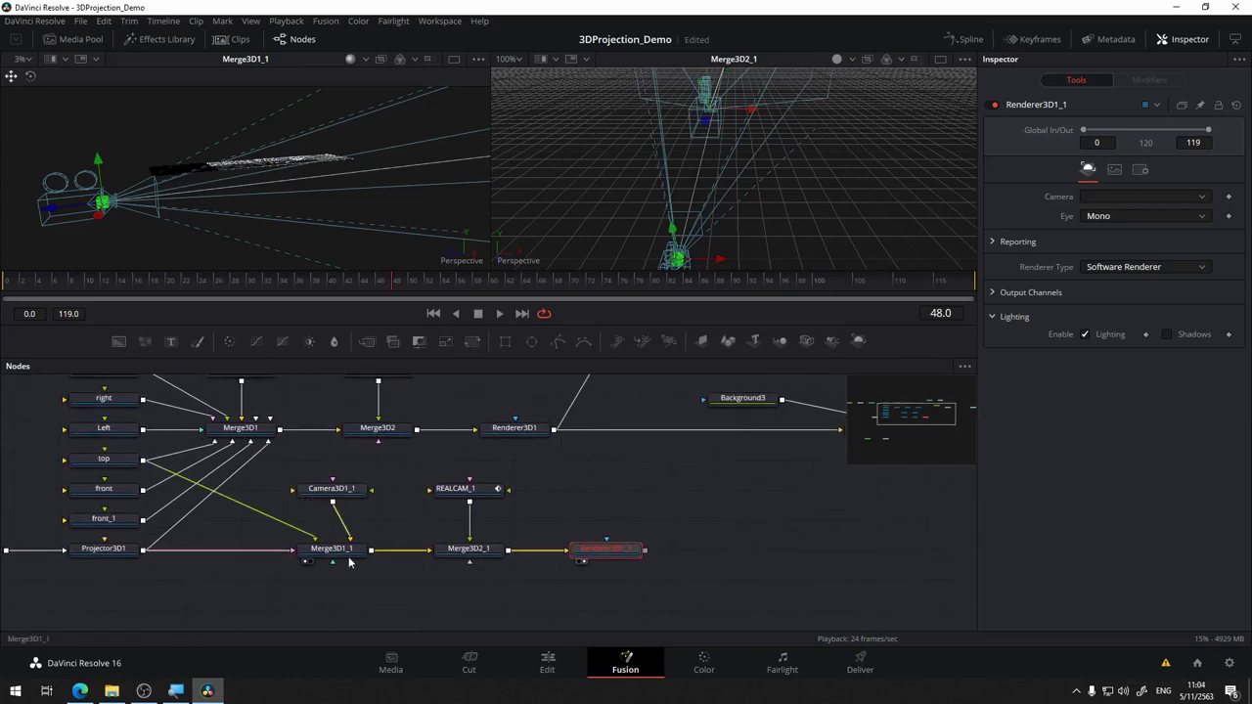
{"action": "left_click", "coordinate": [311, 562]}
{"action": "mouse_move", "coordinate": [700, 172]}
{"action": "left_mouse_down"}
{"action": "mouse_move", "coordinate": [617, 176]}
{"action": "mouse_move", "coordinate": [715, 140]}
{"action": "left_mouse_up"}
{"action": "left_click_drag", "start_coordinate": [280, 506], "coordinate": [346, 527]}
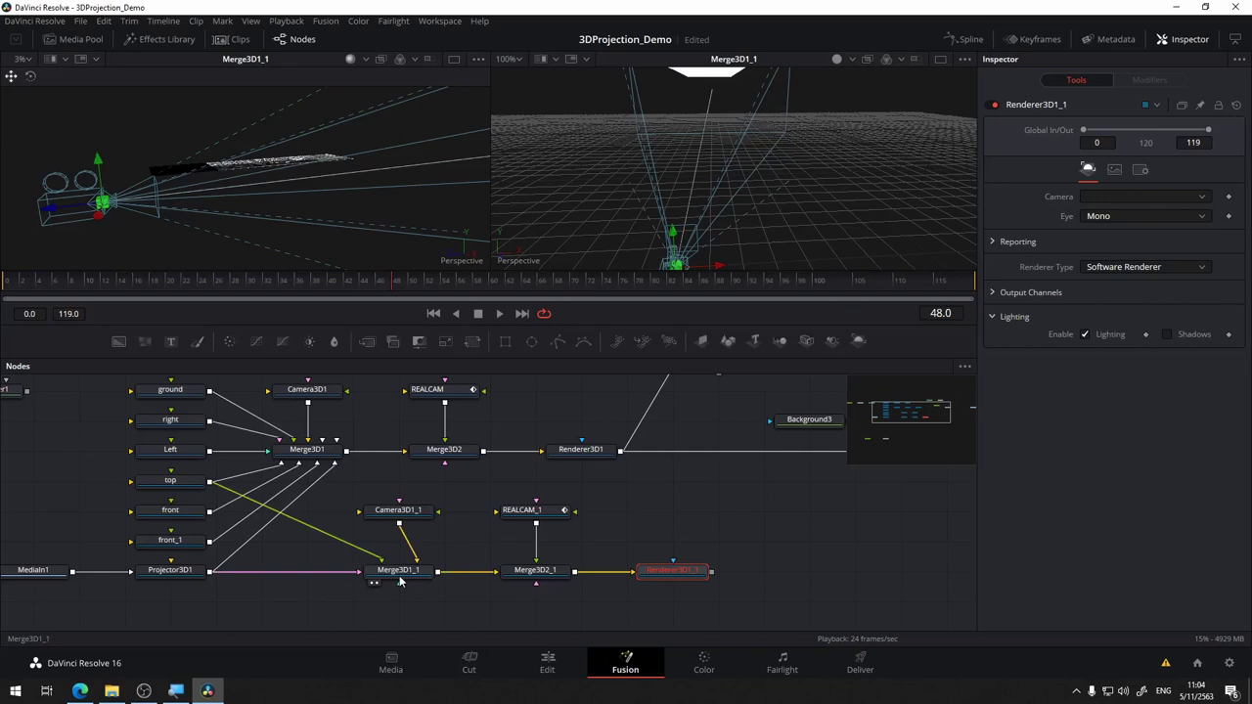
{"action": "mouse_move", "coordinate": [392, 229]}
{"action": "left_mouse_down"}
{"action": "mouse_move", "coordinate": [271, 252]}
{"action": "mouse_move", "coordinate": [420, 225]}
{"action": "left_mouse_up"}
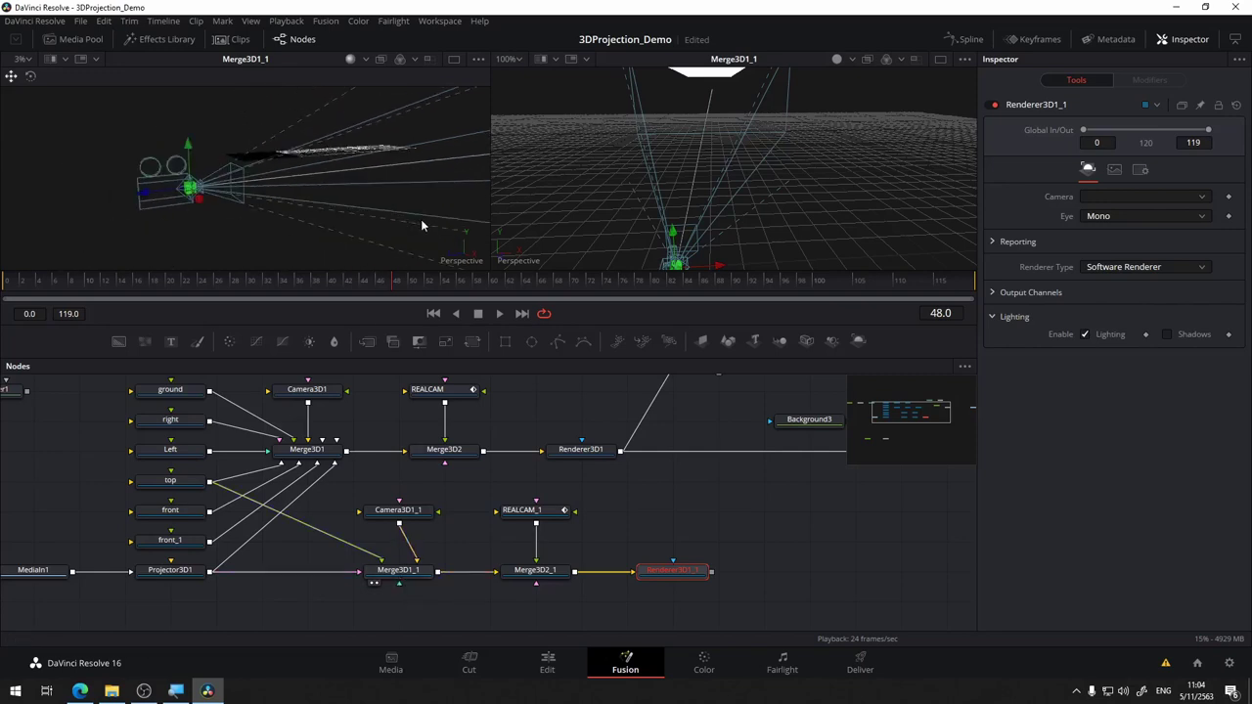
{"action": "mouse_move", "coordinate": [313, 238]}
{"action": "left_mouse_down"}
{"action": "mouse_move", "coordinate": [303, 226]}
{"action": "mouse_move", "coordinate": [166, 232]}
{"action": "mouse_move", "coordinate": [270, 675]}
{"action": "left_mouse_up"}
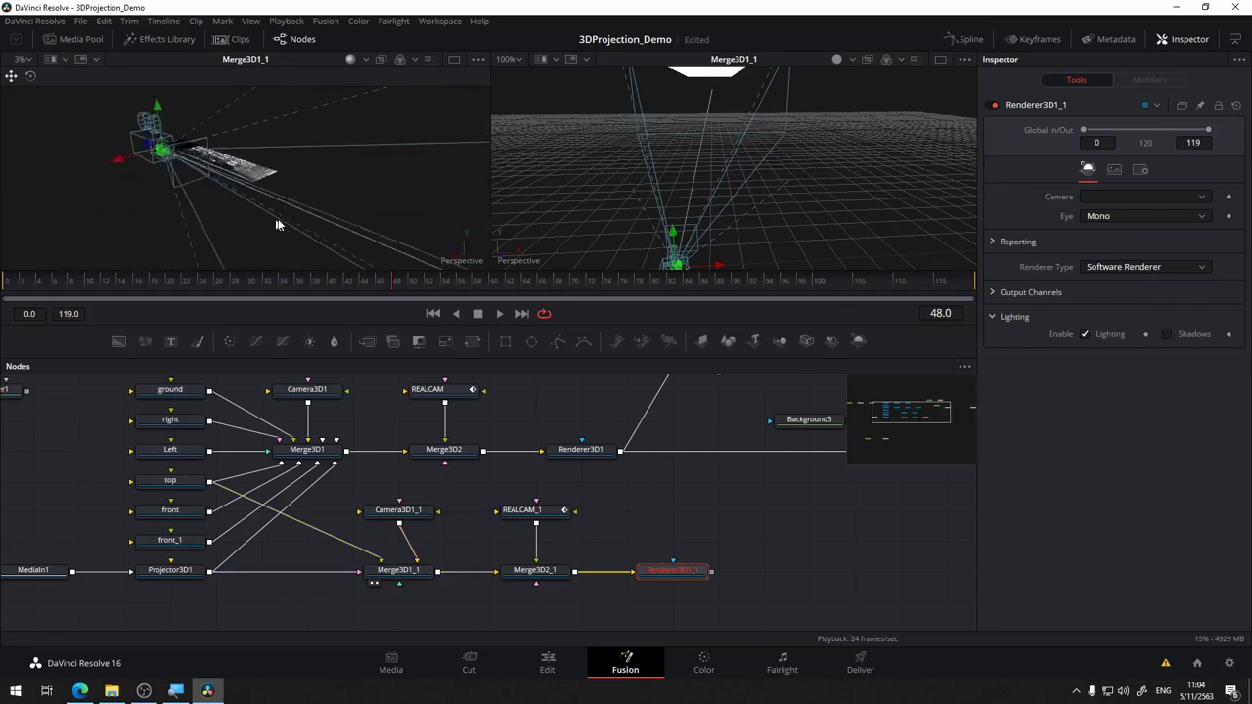
- Delete Renderer3D1_1 and orbit Merge3D2_1's projected scene in the right viewer
{"action": "left_click", "coordinate": [645, 569]}
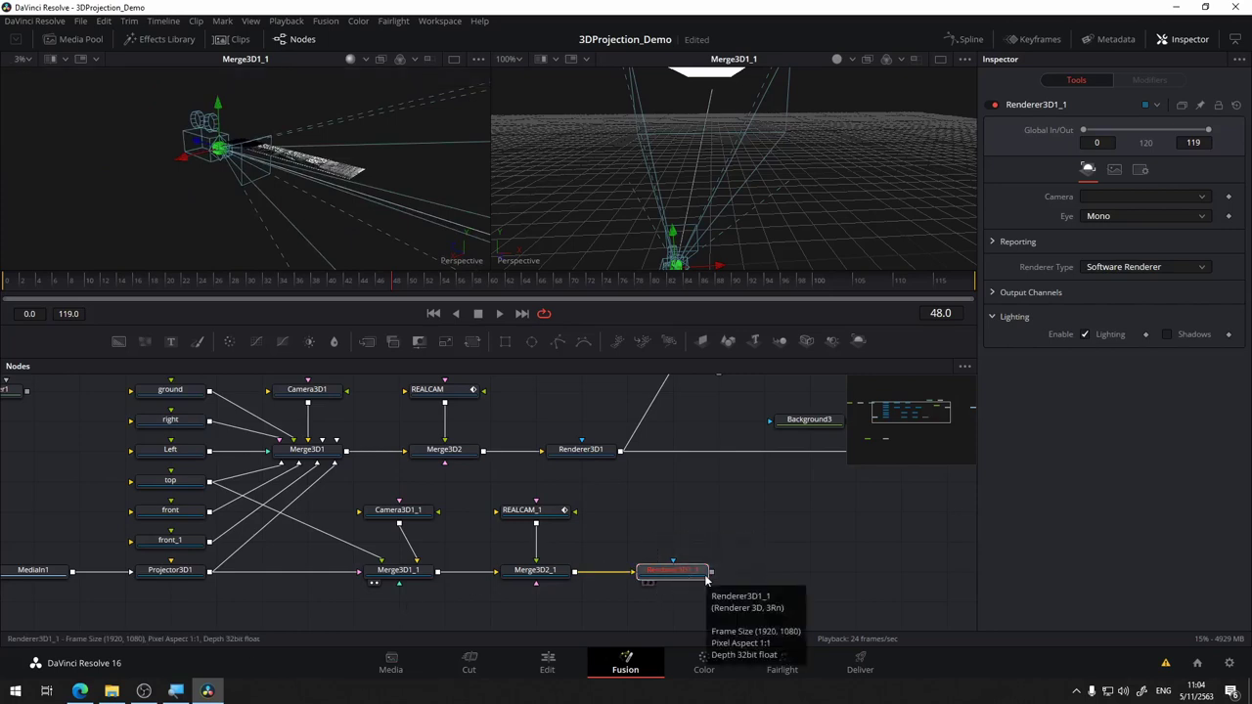
{"action": "key", "text": "Delete"}
{"action": "mouse_move", "coordinate": [615, 549]}
{"action": "left_mouse_down"}
{"action": "mouse_move", "coordinate": [720, 527]}
{"action": "mouse_move", "coordinate": [698, 572]}
{"action": "left_mouse_up"}
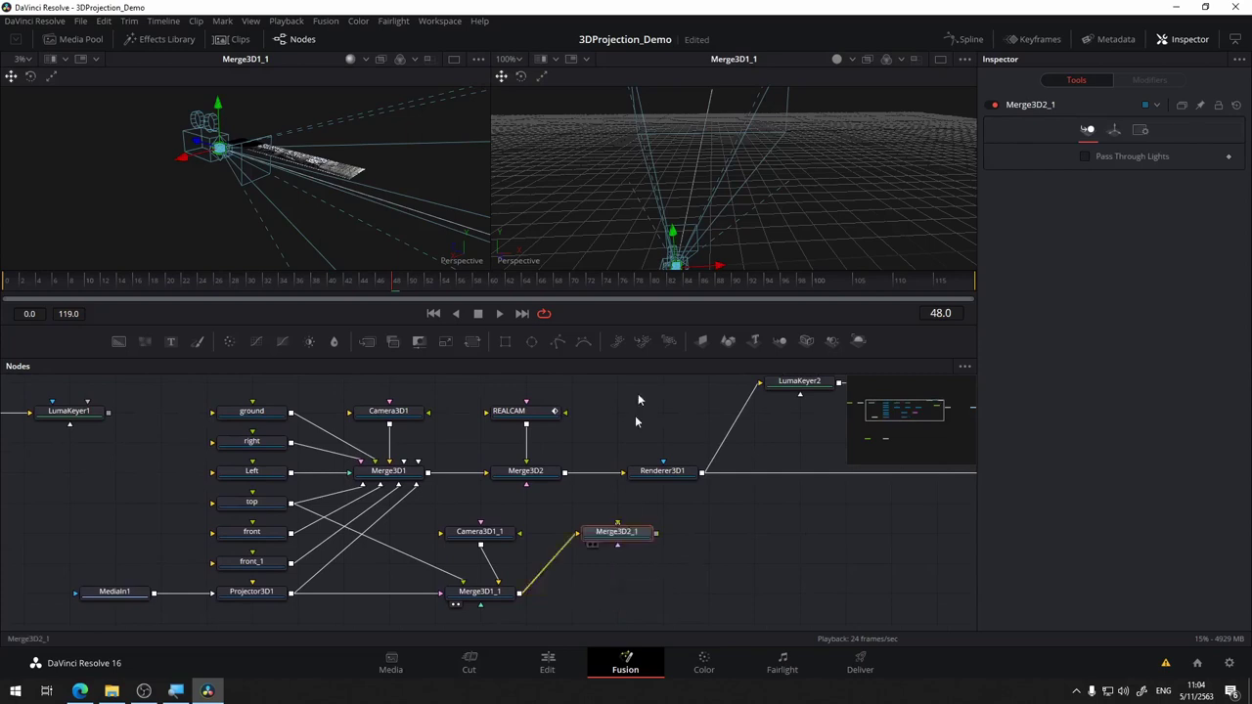
{"action": "left_click_drag", "start_coordinate": [622, 597], "coordinate": [661, 262]}
{"action": "left_click_drag", "start_coordinate": [736, 212], "coordinate": [640, 113]}
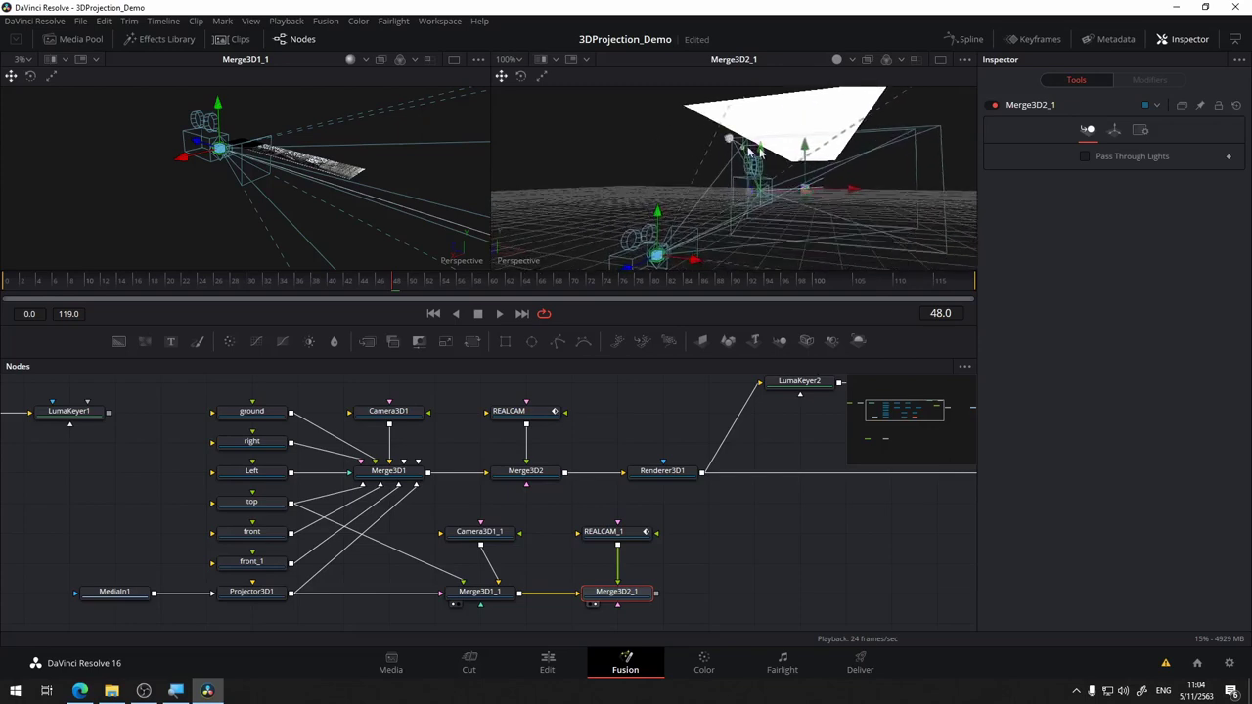
{"action": "left_click_drag", "start_coordinate": [661, 615], "coordinate": [487, 593]}
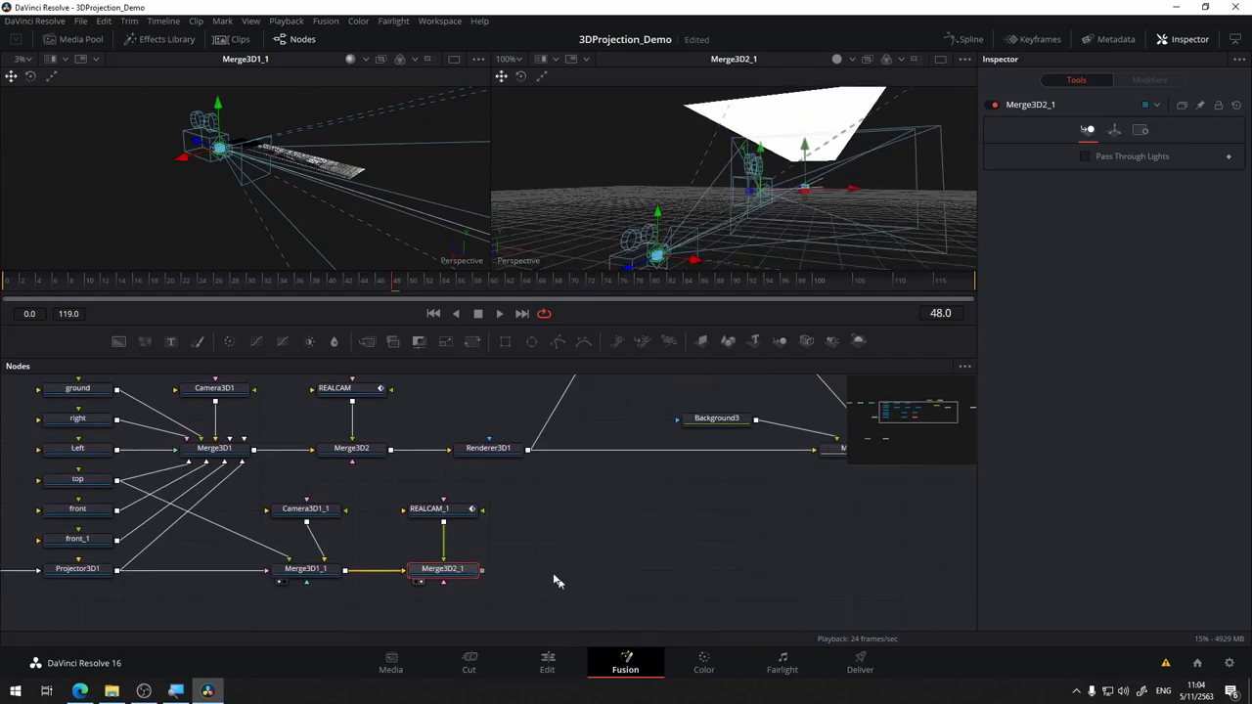
- Add a new Renderer 3D node and feed Merge3D2_1 into it
{"action": "left_click", "coordinate": [528, 561]}
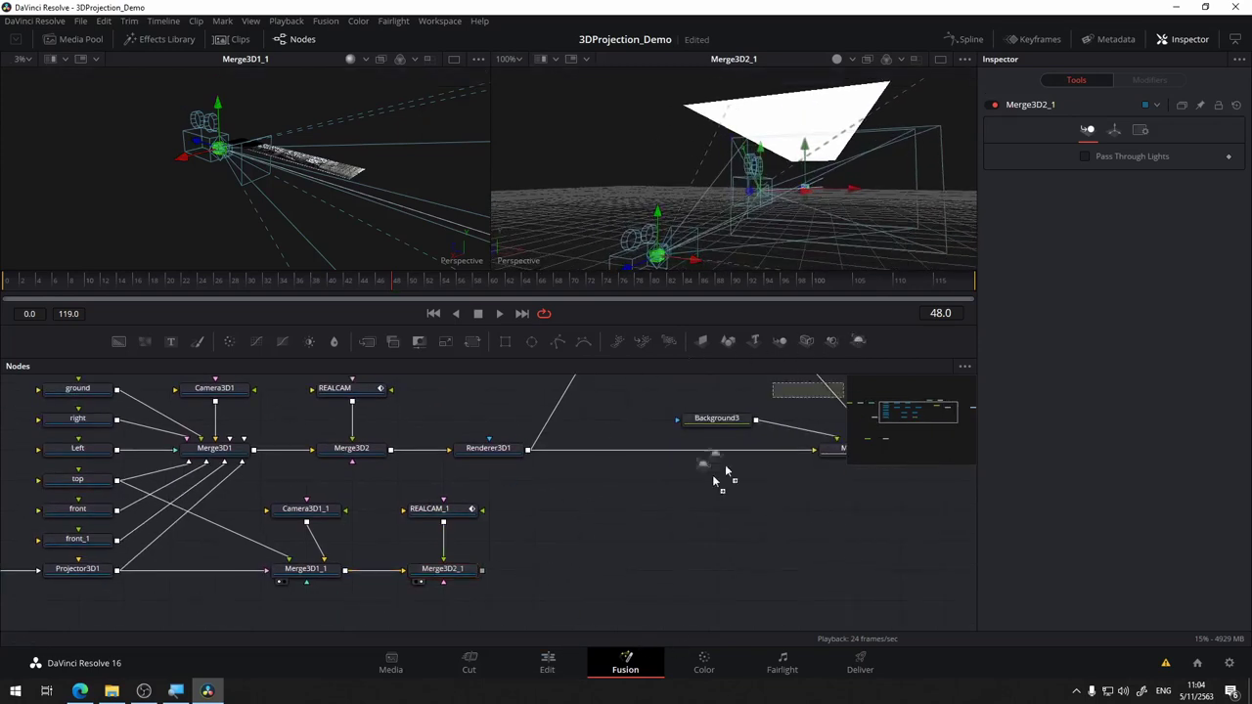
{"action": "left_click_drag", "start_coordinate": [831, 342], "coordinate": [580, 570]}
{"action": "left_click_drag", "start_coordinate": [481, 578], "coordinate": [582, 575]}
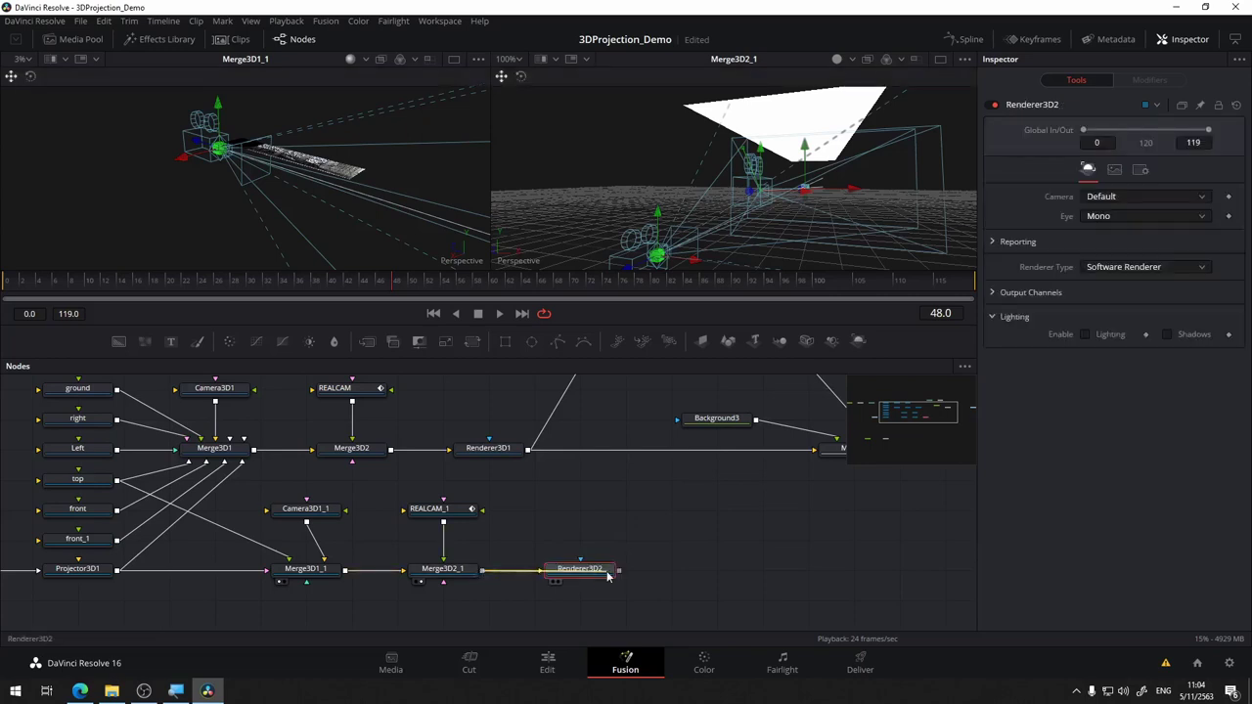
- Set Renderer3D2's camera to REALCAM_1, view it, and unhook Renderer3D1 from LumaKeyer2
{"action": "left_click", "coordinate": [1141, 198]}
{"action": "left_click", "coordinate": [1147, 238]}
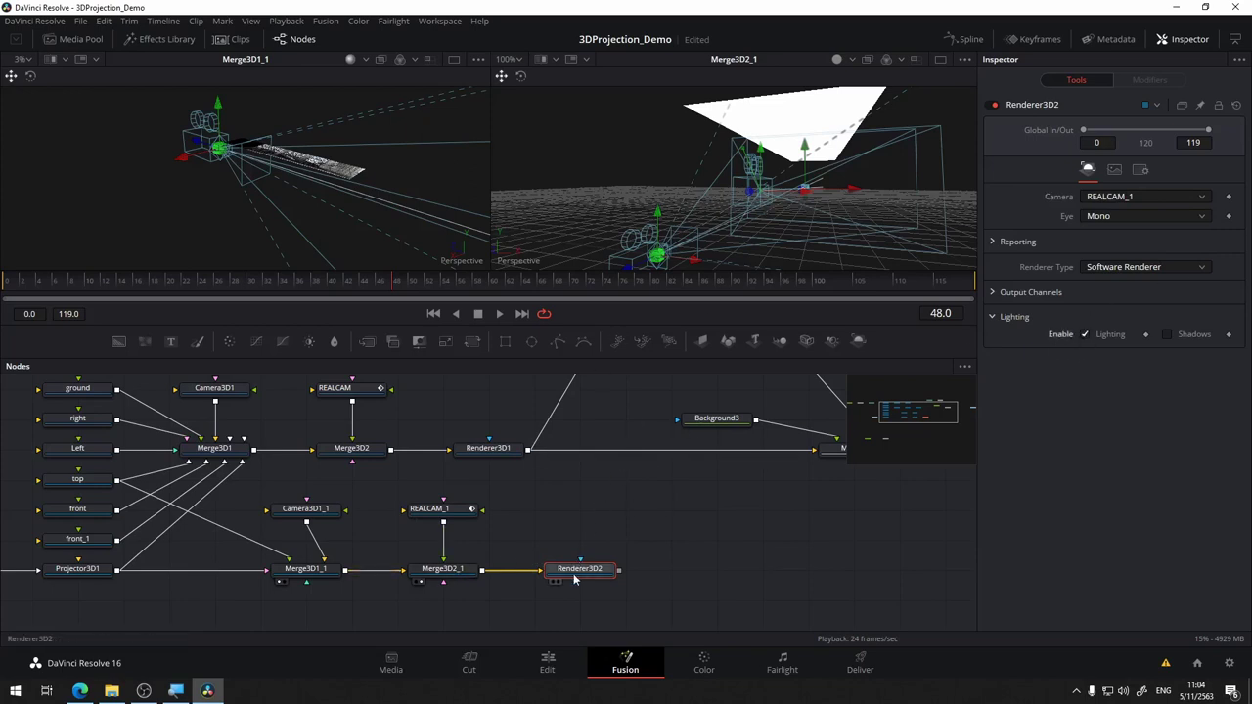
{"action": "key", "text": "2"}
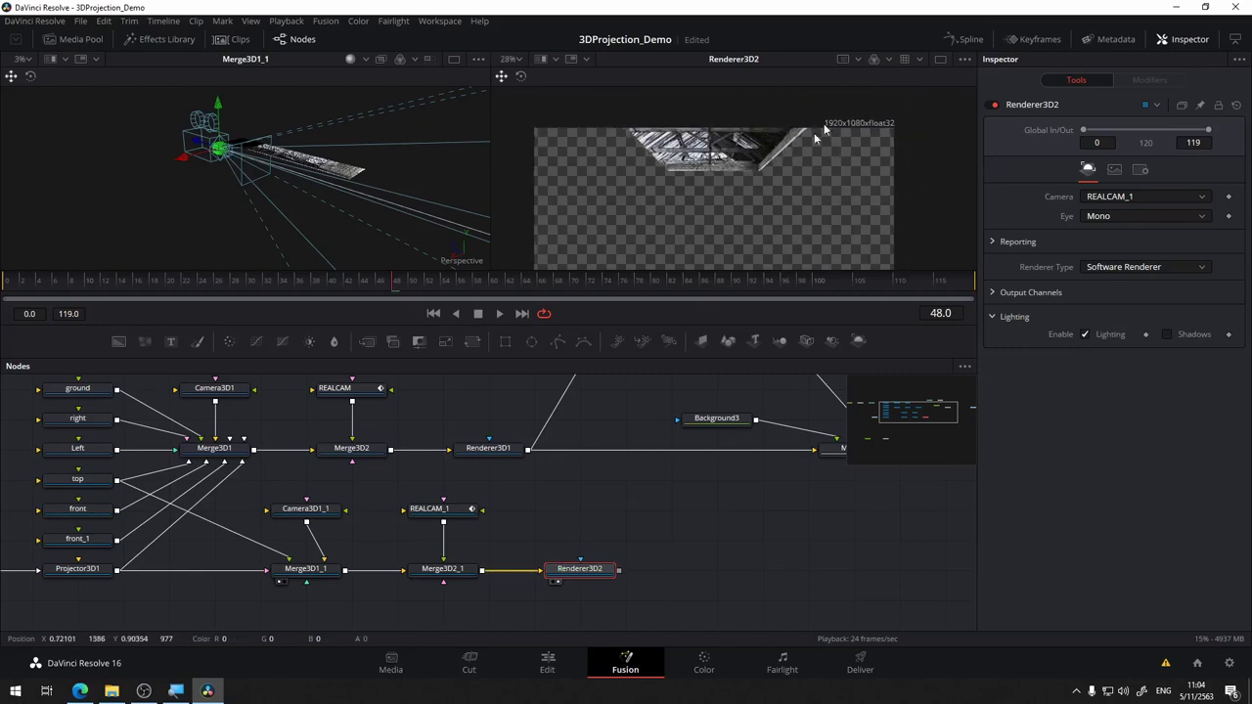
{"action": "mouse_move", "coordinate": [671, 553]}
{"action": "left_mouse_down"}
{"action": "mouse_move", "coordinate": [388, 584]}
{"action": "mouse_move", "coordinate": [428, 590]}
{"action": "left_mouse_up"}
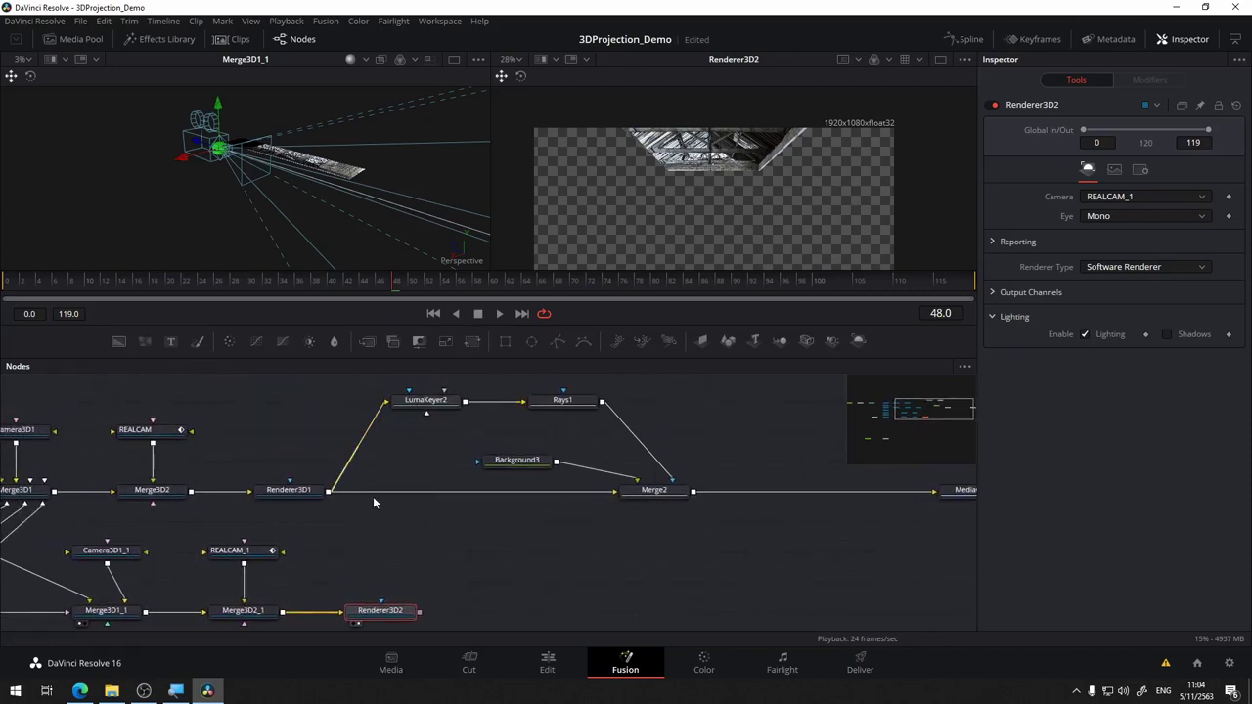
{"action": "left_click_drag", "start_coordinate": [379, 423], "coordinate": [367, 440]}
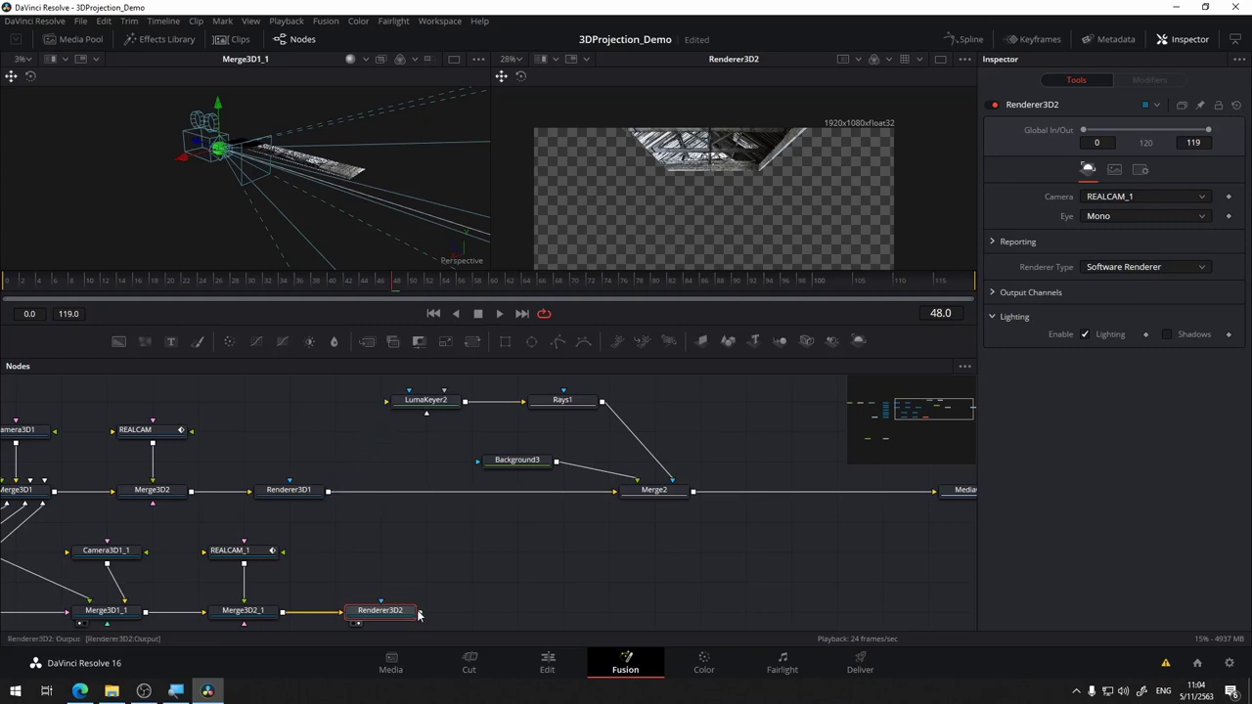
- Feed Renderer3D2 into LumaKeyer2, view its alpha matte, and lower Low to 0.644
{"action": "left_click_drag", "start_coordinate": [419, 614], "coordinate": [423, 408]}
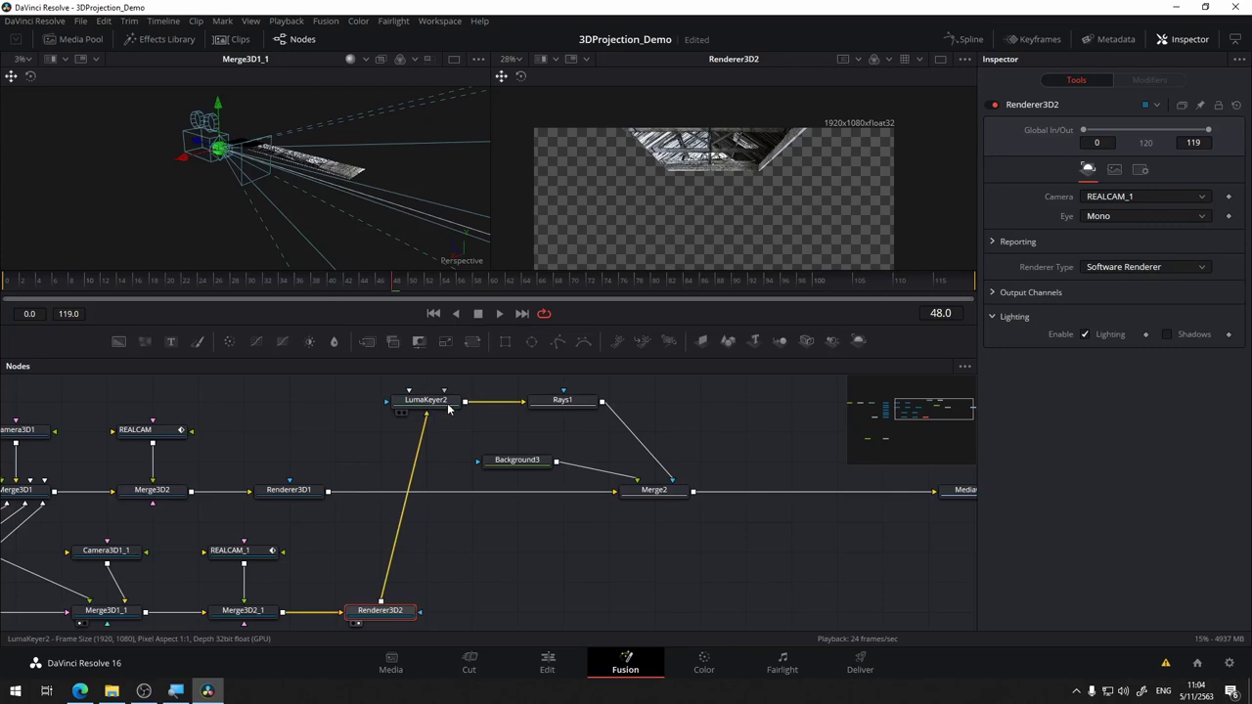
{"action": "key", "text": "2"}
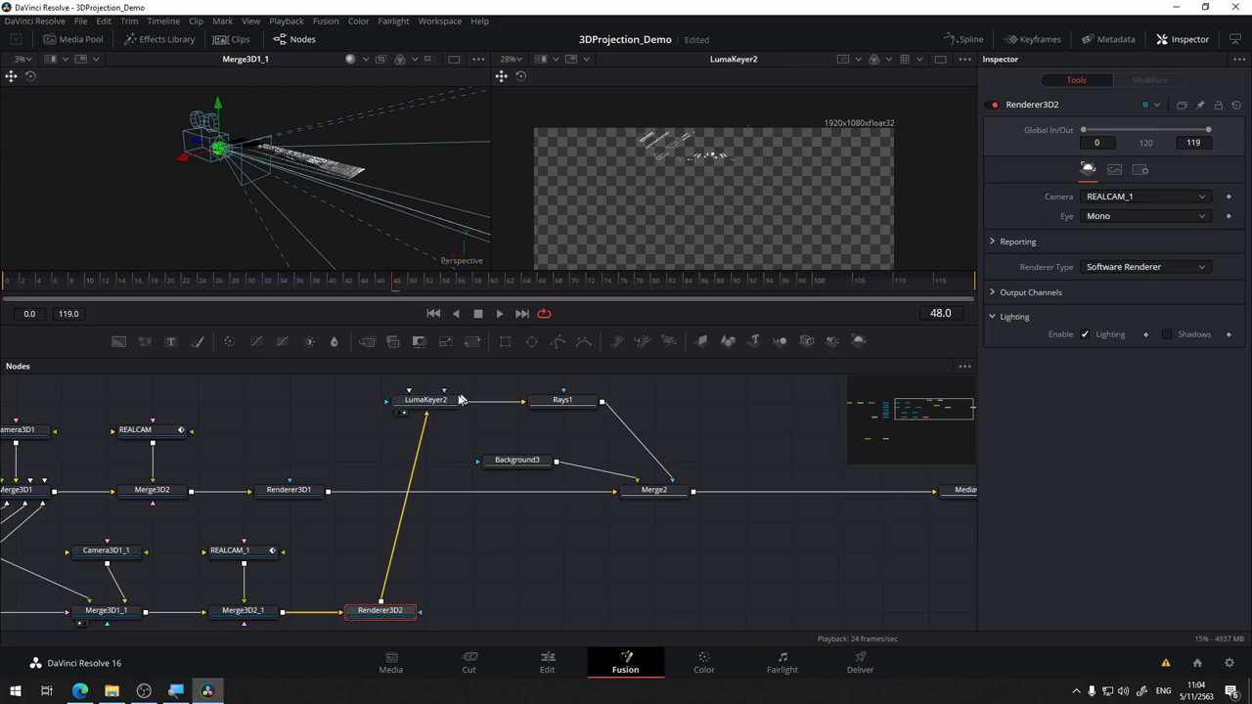
{"action": "left_click", "coordinate": [435, 401]}
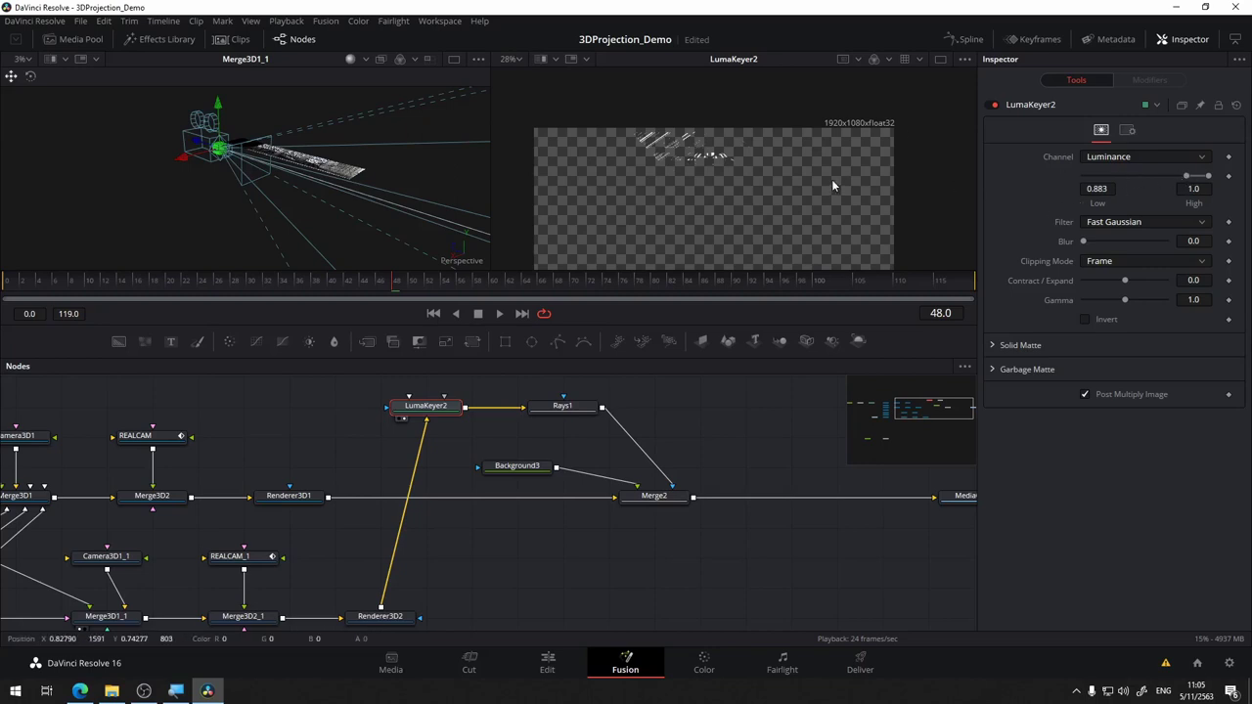
{"action": "key", "text": "a"}
{"action": "mouse_move", "coordinate": [1183, 176]}
{"action": "left_mouse_down"}
{"action": "mouse_move", "coordinate": [1153, 183]}
{"action": "mouse_move", "coordinate": [1171, 174]}
{"action": "left_mouse_up"}
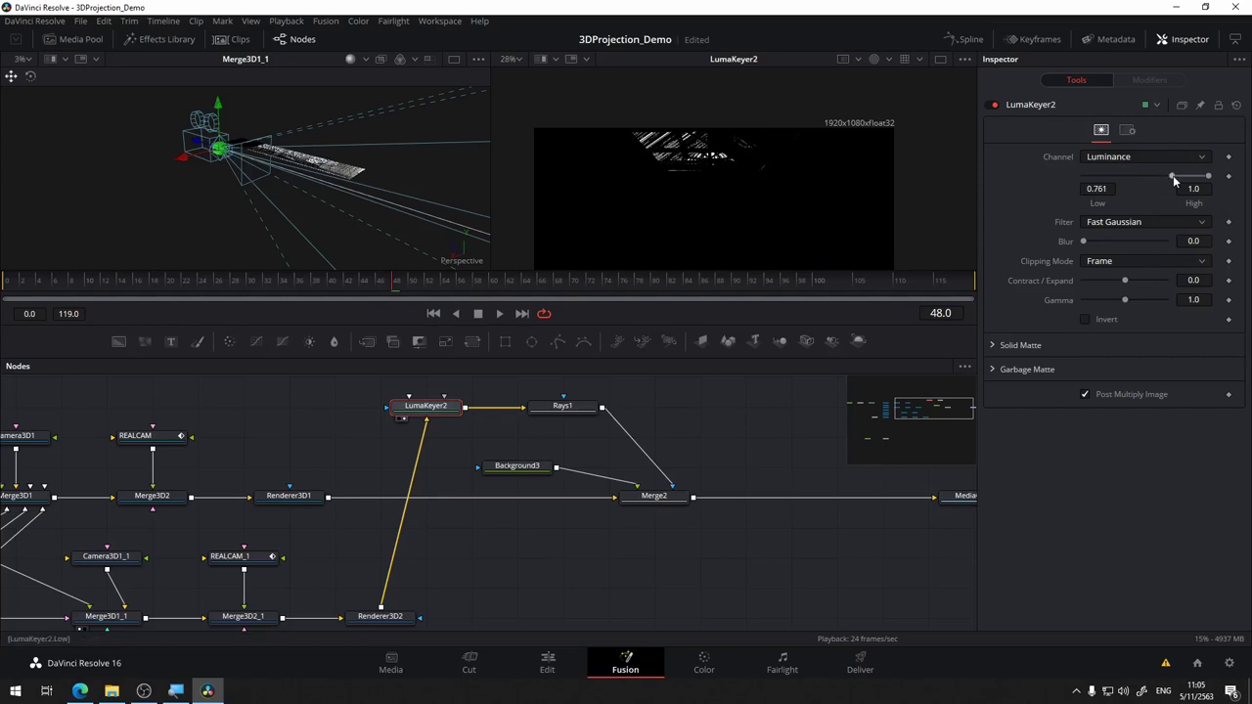
{"action": "left_click_drag", "start_coordinate": [1173, 175], "coordinate": [1165, 177]}
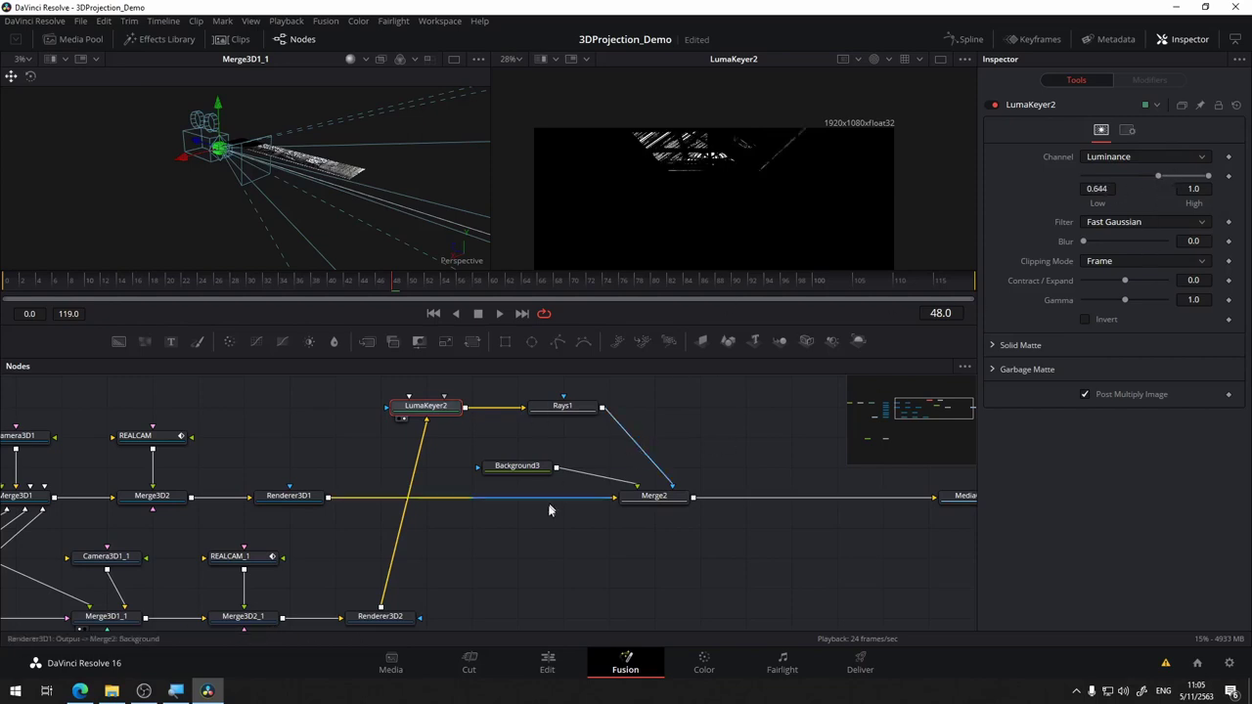
{"action": "left_click_drag", "start_coordinate": [528, 549], "coordinate": [572, 539]}
- Insert a Brightness/Contrast node between Renderer3D2 and LumaKeyer2
{"action": "left_click_drag", "start_coordinate": [482, 554], "coordinate": [505, 551]}
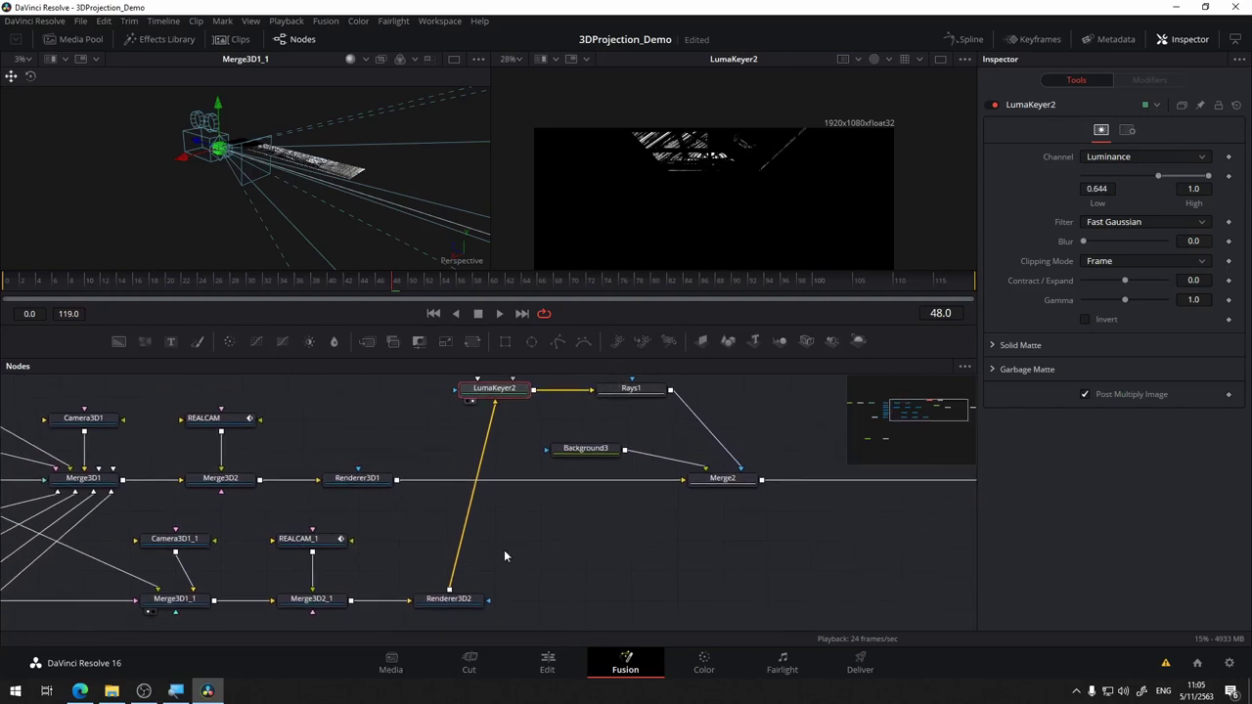
{"action": "mouse_move", "coordinate": [308, 340]}
{"action": "left_mouse_down"}
{"action": "mouse_move", "coordinate": [476, 513]}
{"action": "mouse_move", "coordinate": [468, 519]}
{"action": "left_mouse_up"}
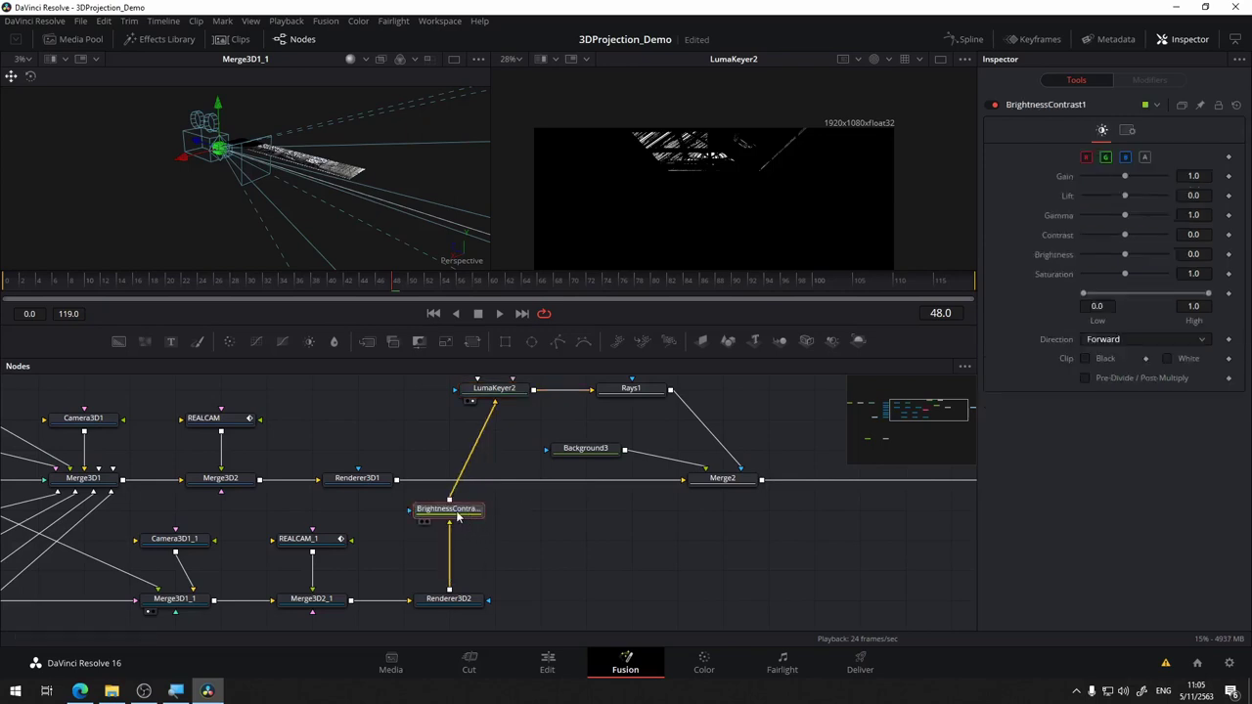
{"action": "left_click_drag", "start_coordinate": [450, 433], "coordinate": [585, 599]}
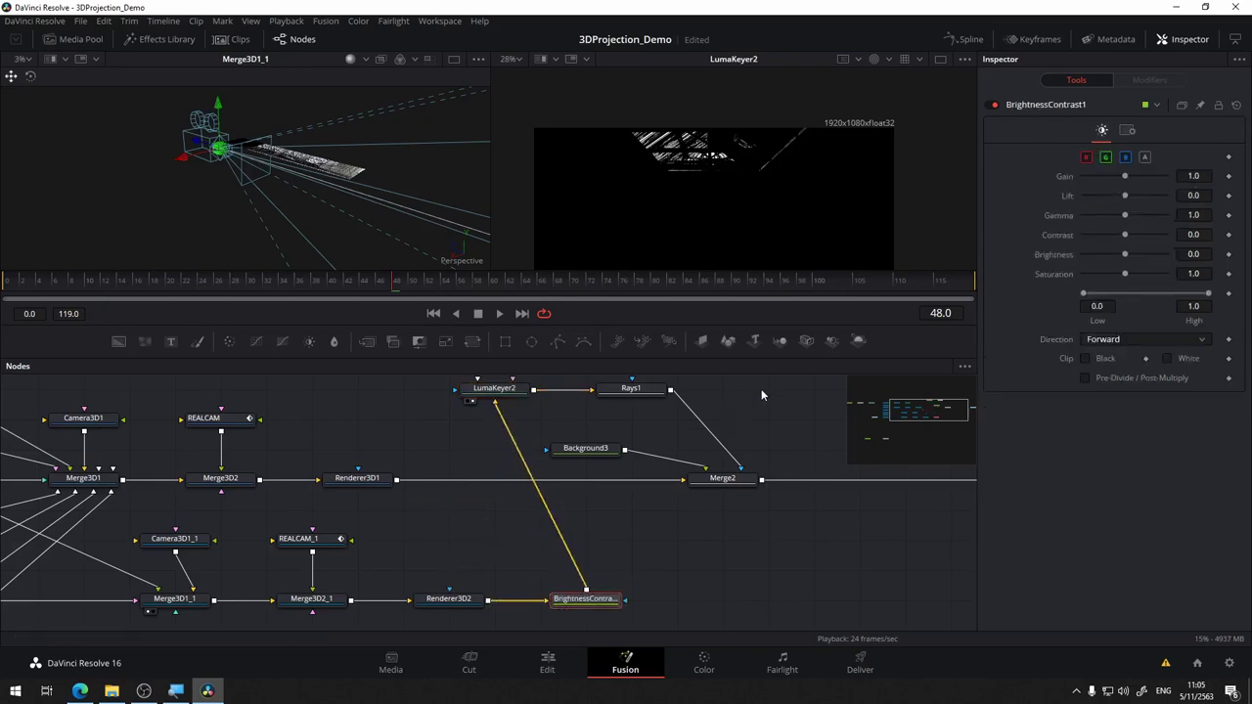
- Line LumaKeyer2 and Rays1 up after BrightnessContrast1 and view its colour output
{"action": "left_click_drag", "start_coordinate": [763, 386], "coordinate": [455, 429]}
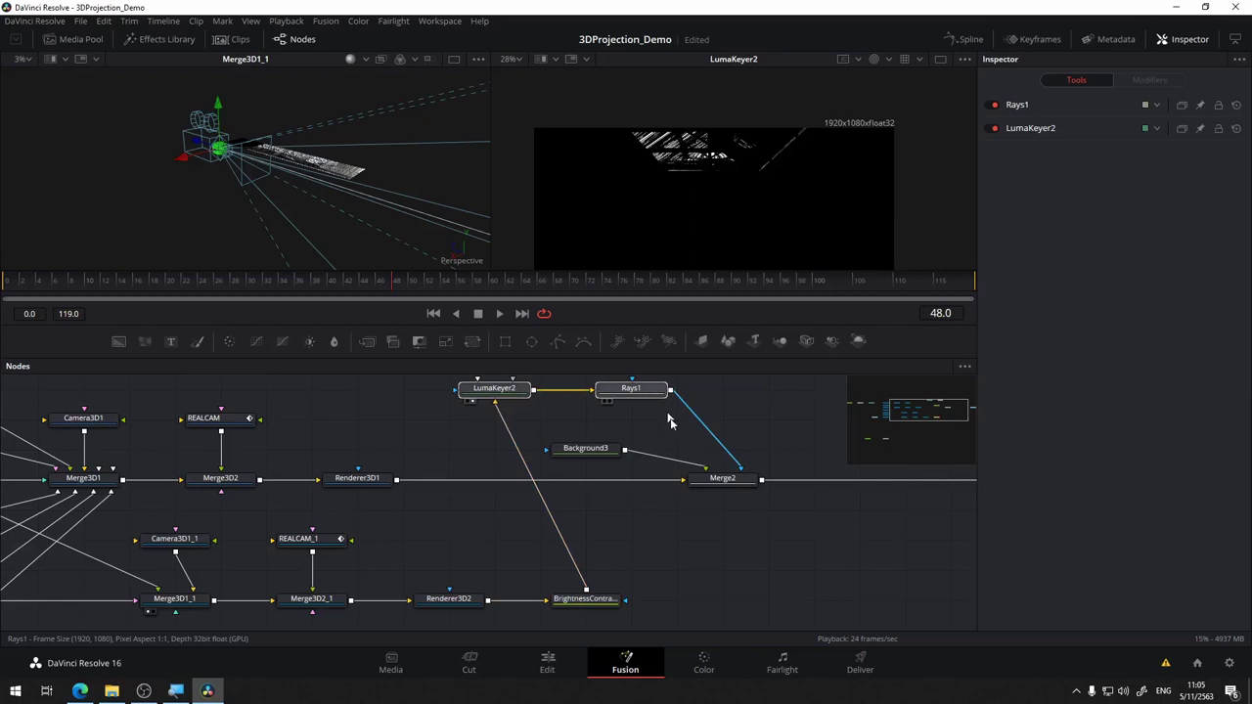
{"action": "left_click_drag", "start_coordinate": [636, 389], "coordinate": [863, 600]}
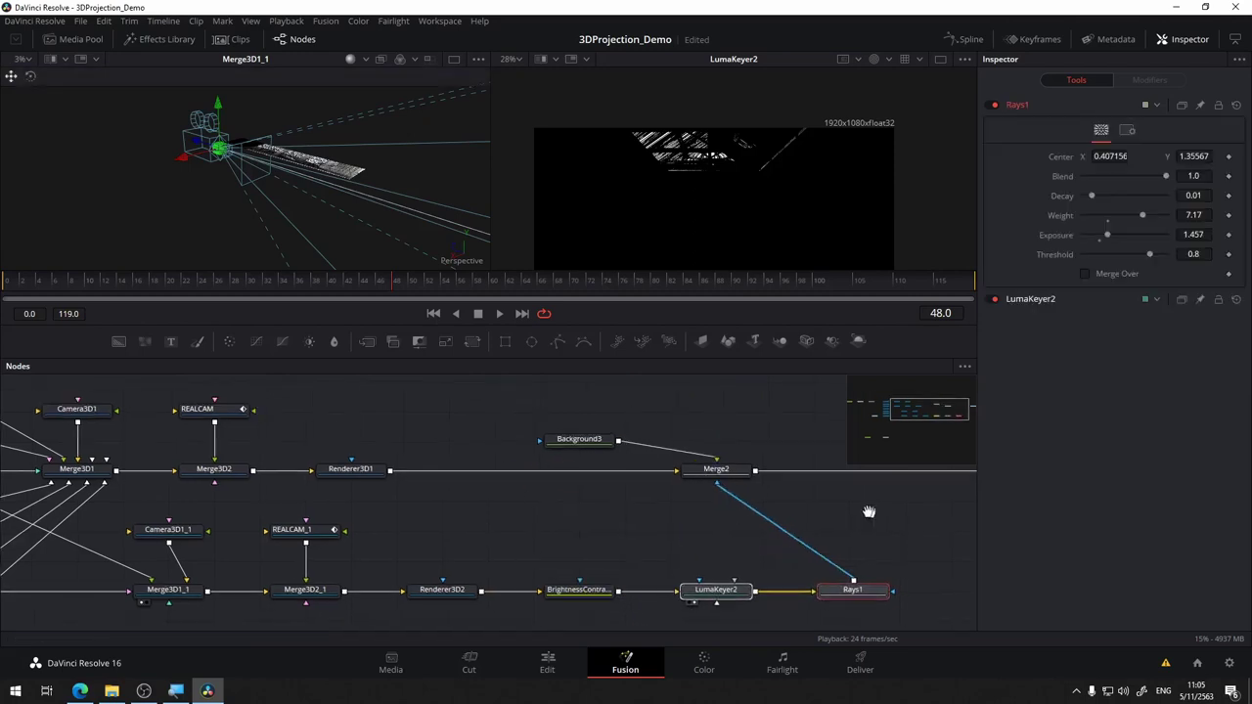
{"action": "scroll", "coordinate": [358, 480], "scroll_direction": "right", "scroll_amount": 3}
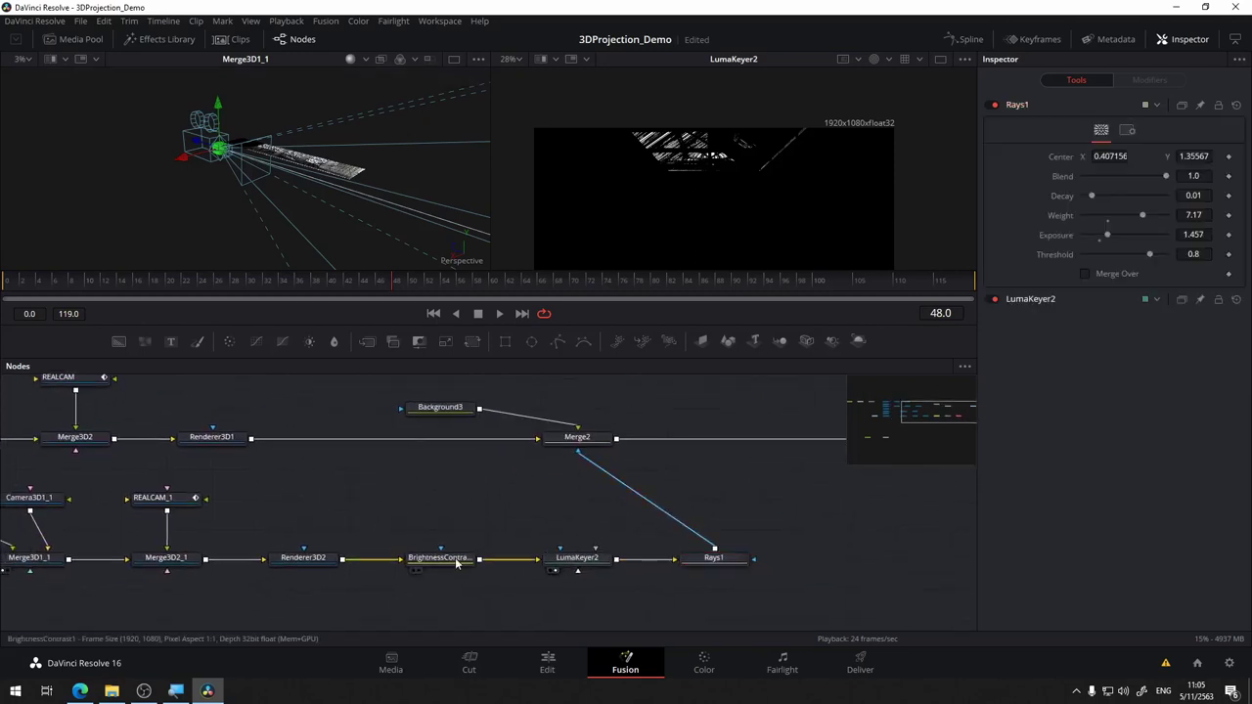
{"action": "key", "text": "2"}
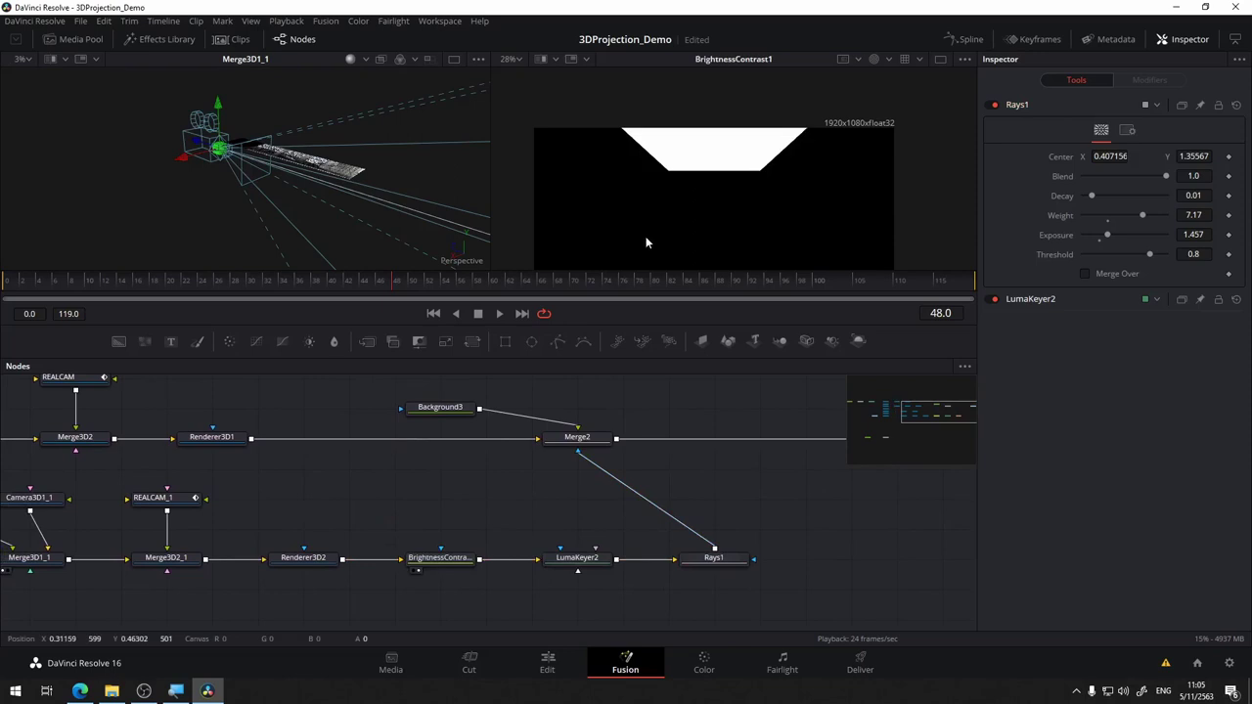
{"action": "key", "text": "c"}
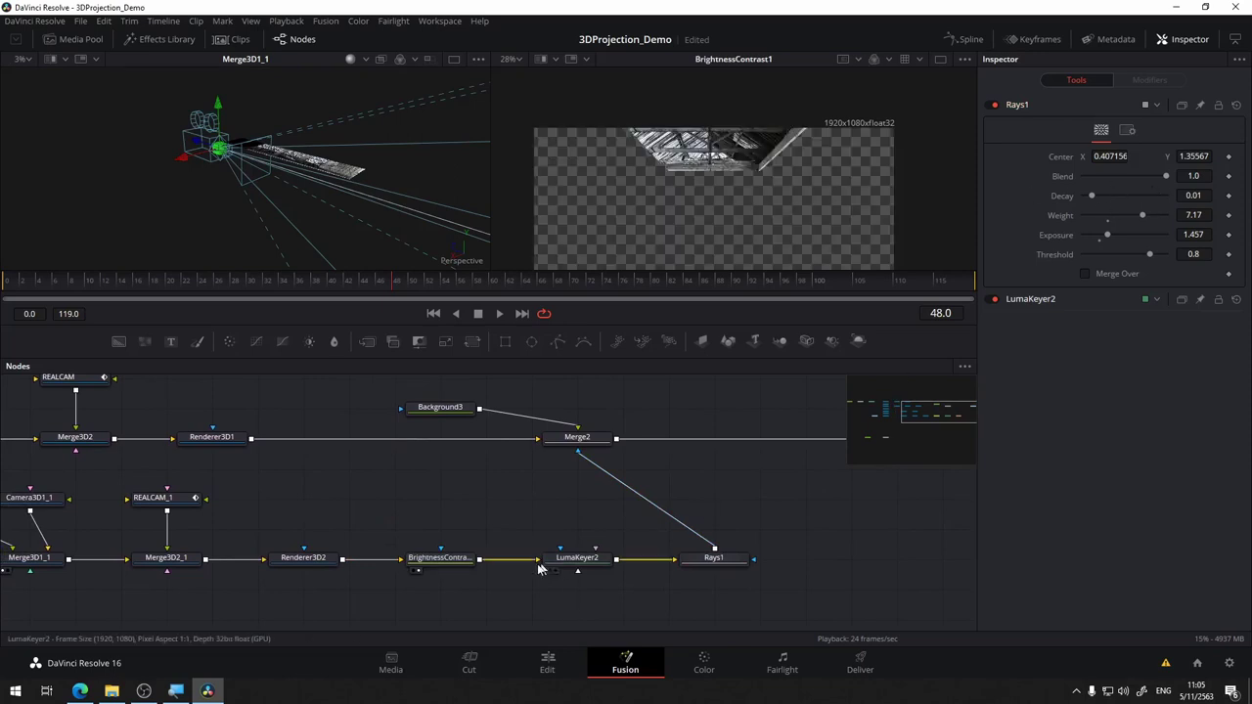
{"action": "left_click", "coordinate": [440, 557]}
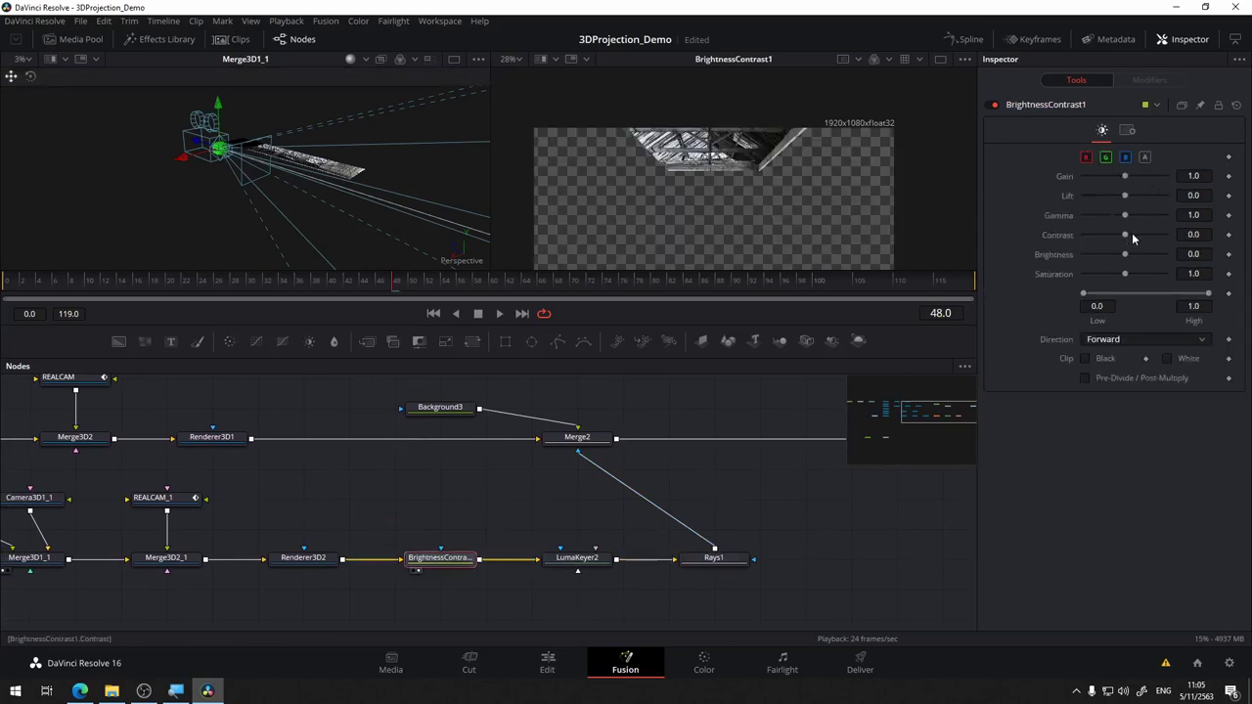
- Set BrightnessContrast1 Gain to 0.89 and Lift to -0.25, zooming in on the roof
{"action": "left_click_drag", "start_coordinate": [1124, 236], "coordinate": [1166, 234]}
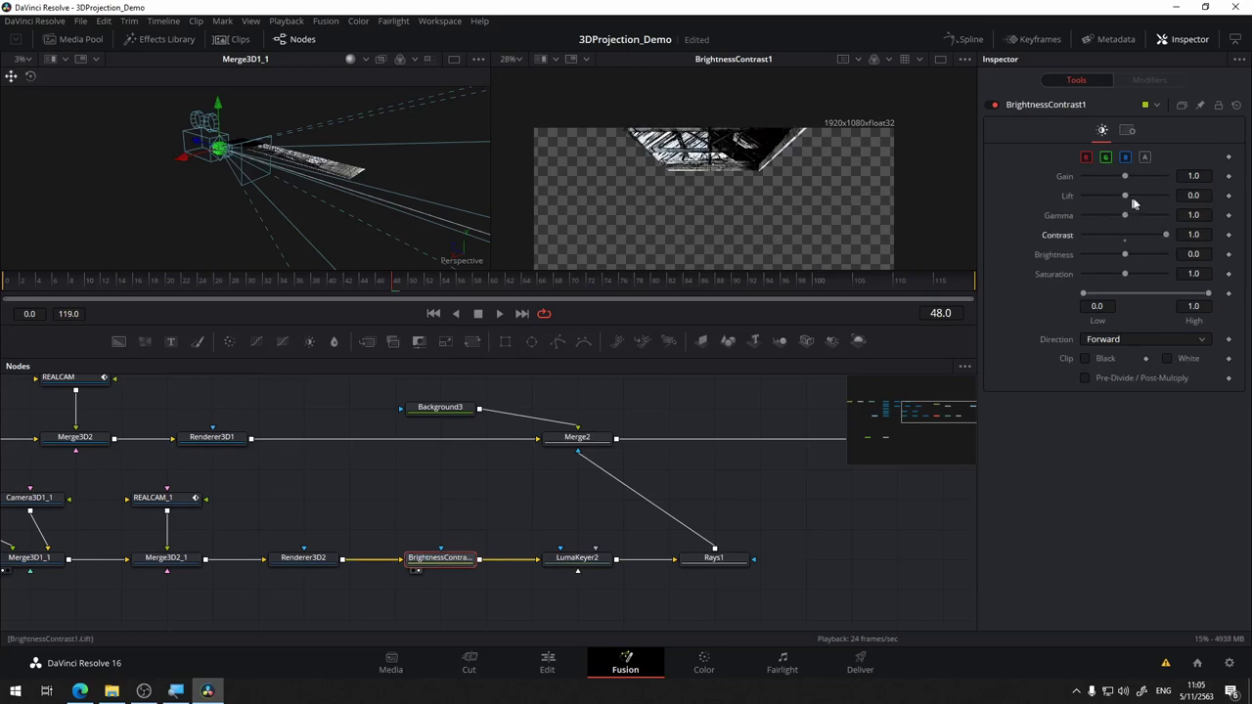
{"action": "mouse_move", "coordinate": [1126, 177]}
{"action": "left_mouse_down"}
{"action": "mouse_move", "coordinate": [1096, 222]}
{"action": "mouse_move", "coordinate": [1122, 220]}
{"action": "mouse_move", "coordinate": [1105, 202]}
{"action": "mouse_move", "coordinate": [1118, 178]}
{"action": "left_mouse_up"}
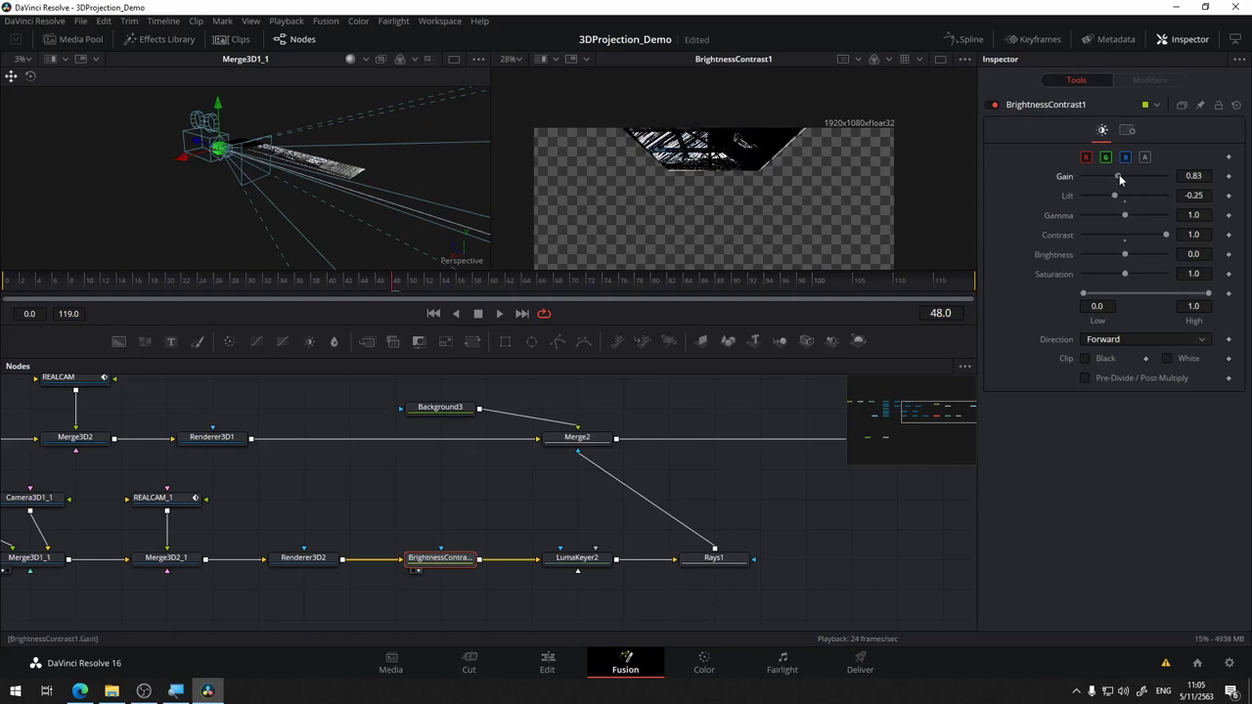
{"action": "scroll", "coordinate": [659, 210], "scroll_direction": "up", "scroll_amount": 2}
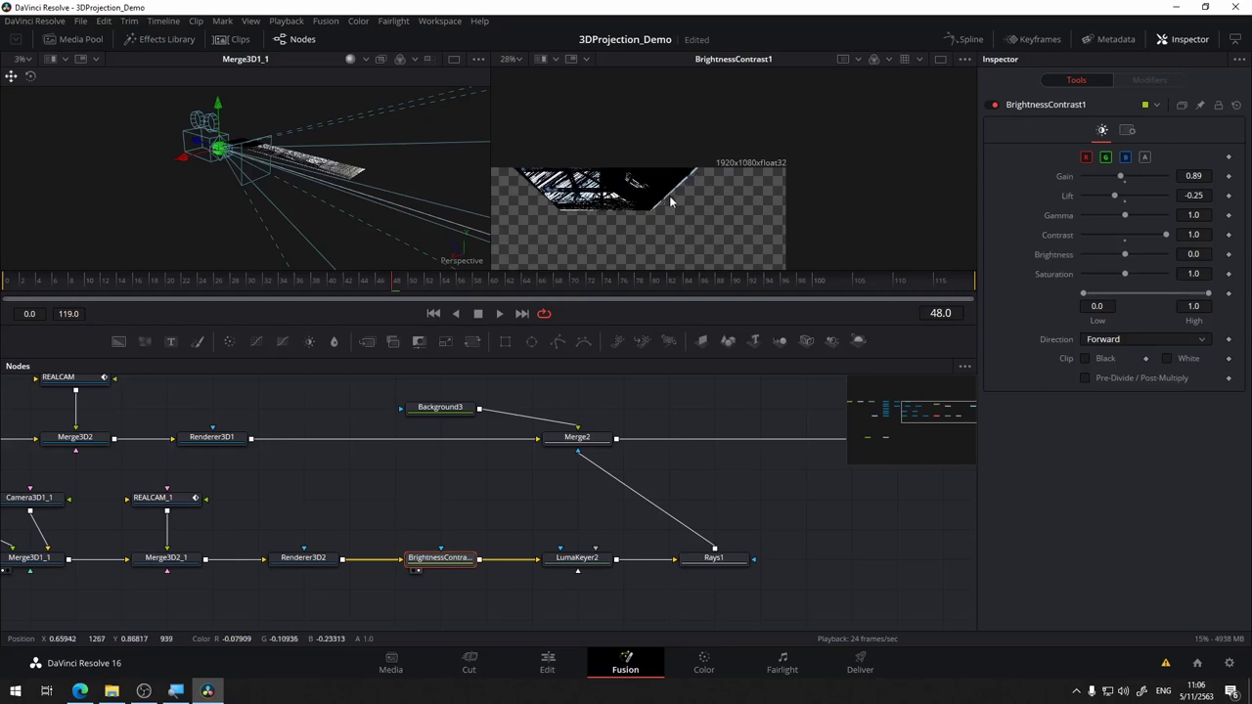
{"action": "scroll", "coordinate": [657, 198], "scroll_direction": "up", "scroll_amount": 2}
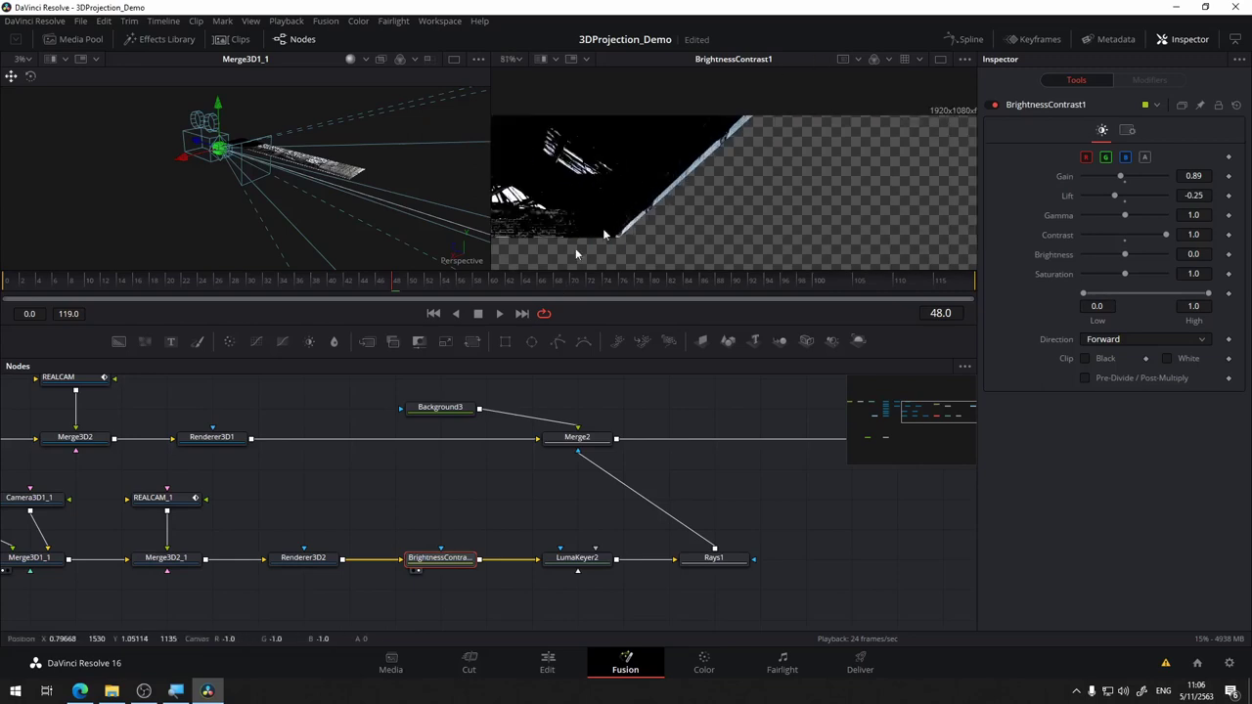
{"action": "left_click_drag", "start_coordinate": [657, 215], "coordinate": [900, 193]}
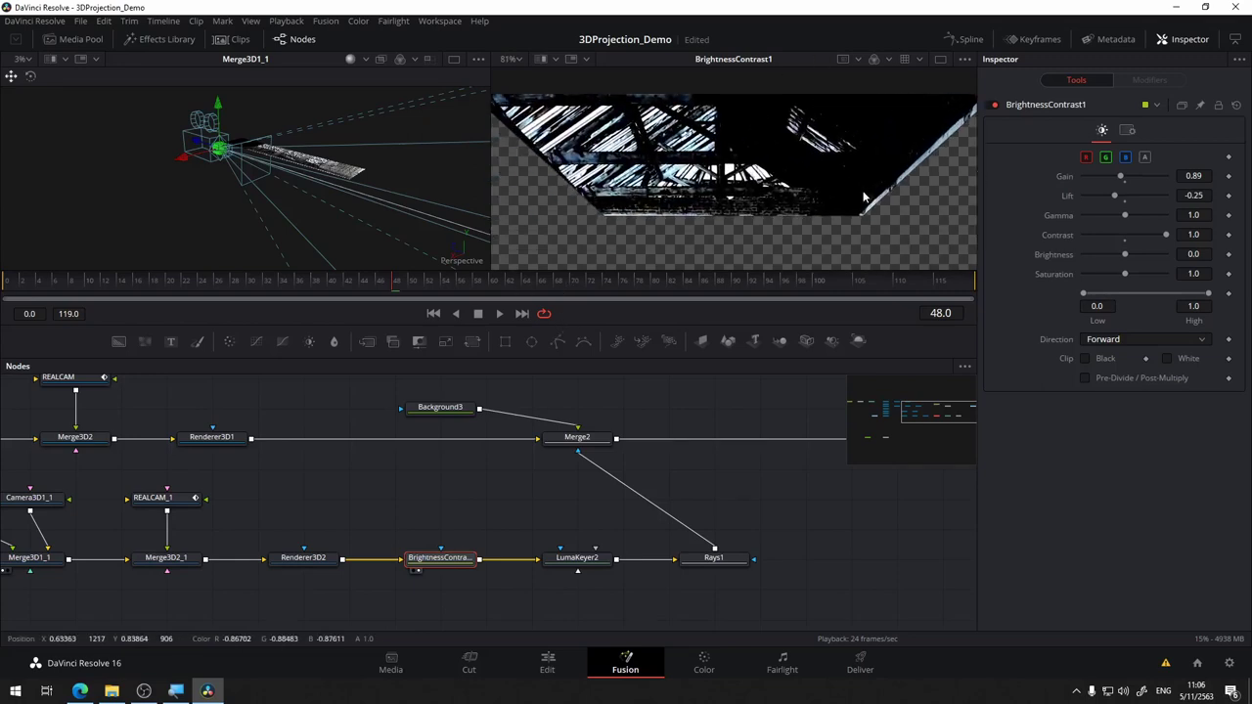
{"action": "scroll", "coordinate": [420, 498], "scroll_direction": "left", "scroll_amount": 10}
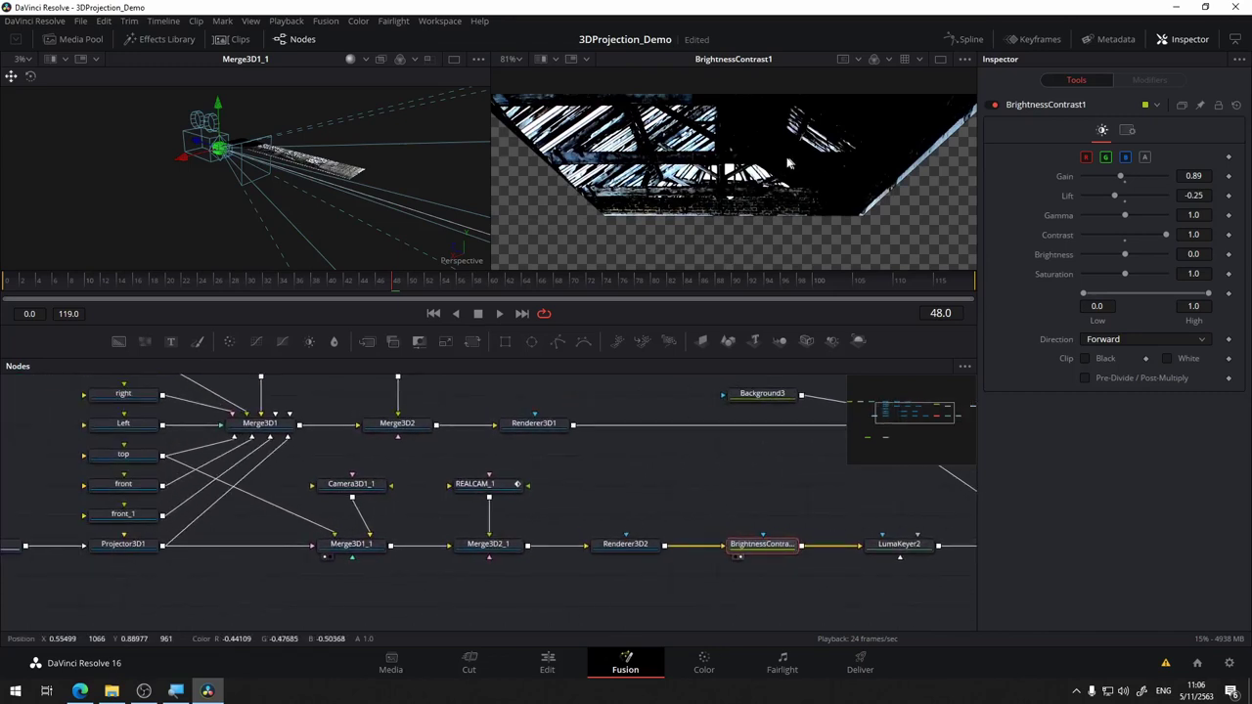
{"action": "scroll", "coordinate": [763, 206], "scroll_direction": "up", "scroll_amount": 3}
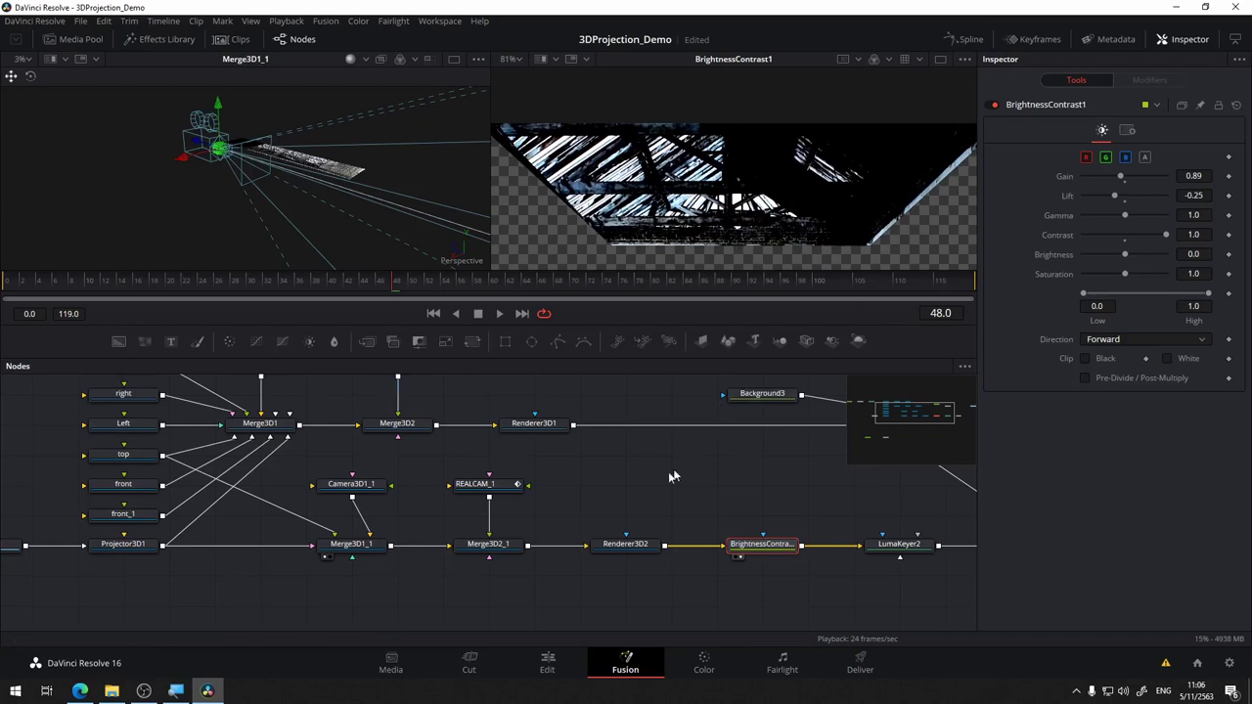
{"action": "left_click_drag", "start_coordinate": [671, 476], "coordinate": [436, 466]}
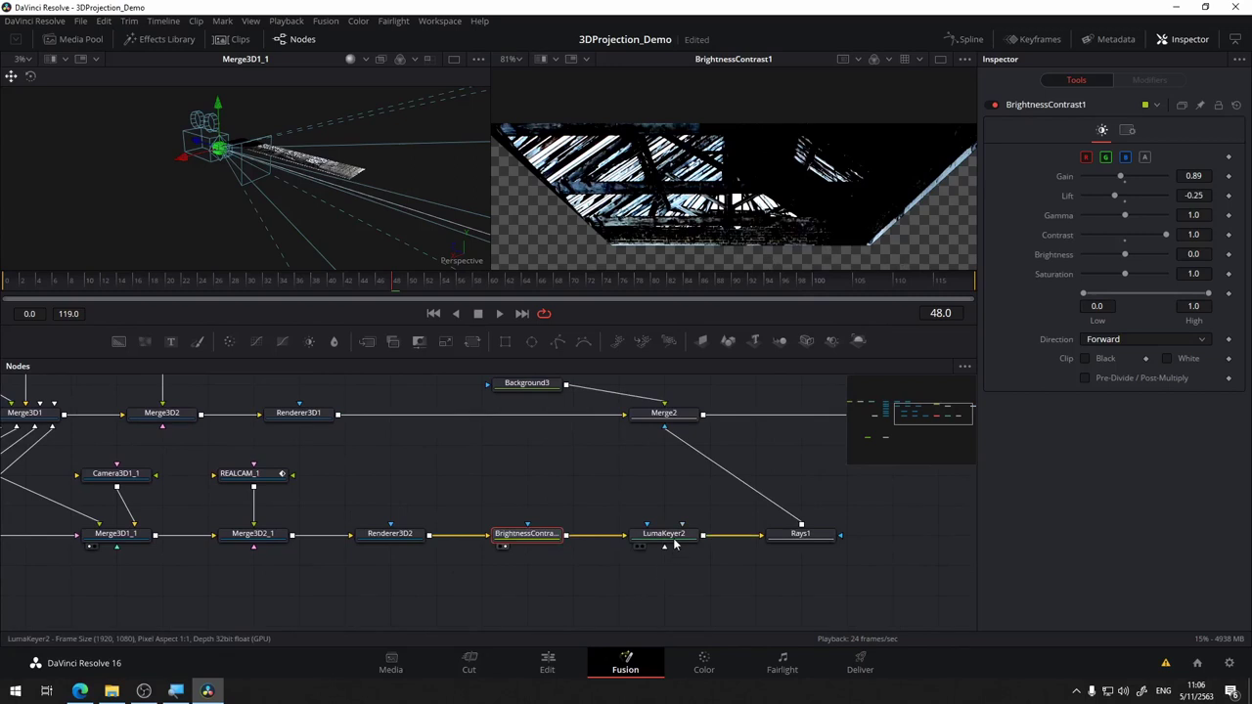
- Preview LumaKeyer2's key over earlier frames, raise Low to 0.95, and return to frame 48
{"action": "key", "text": "2"}
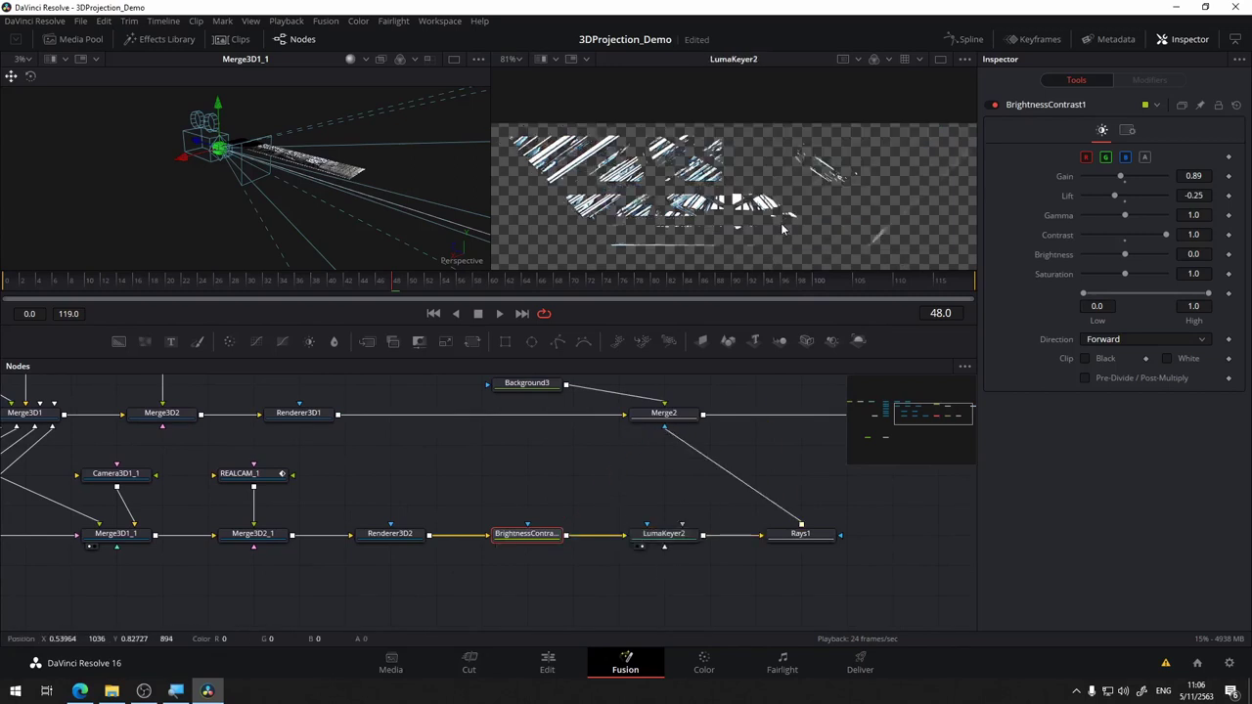
{"action": "left_click_drag", "start_coordinate": [847, 220], "coordinate": [797, 191]}
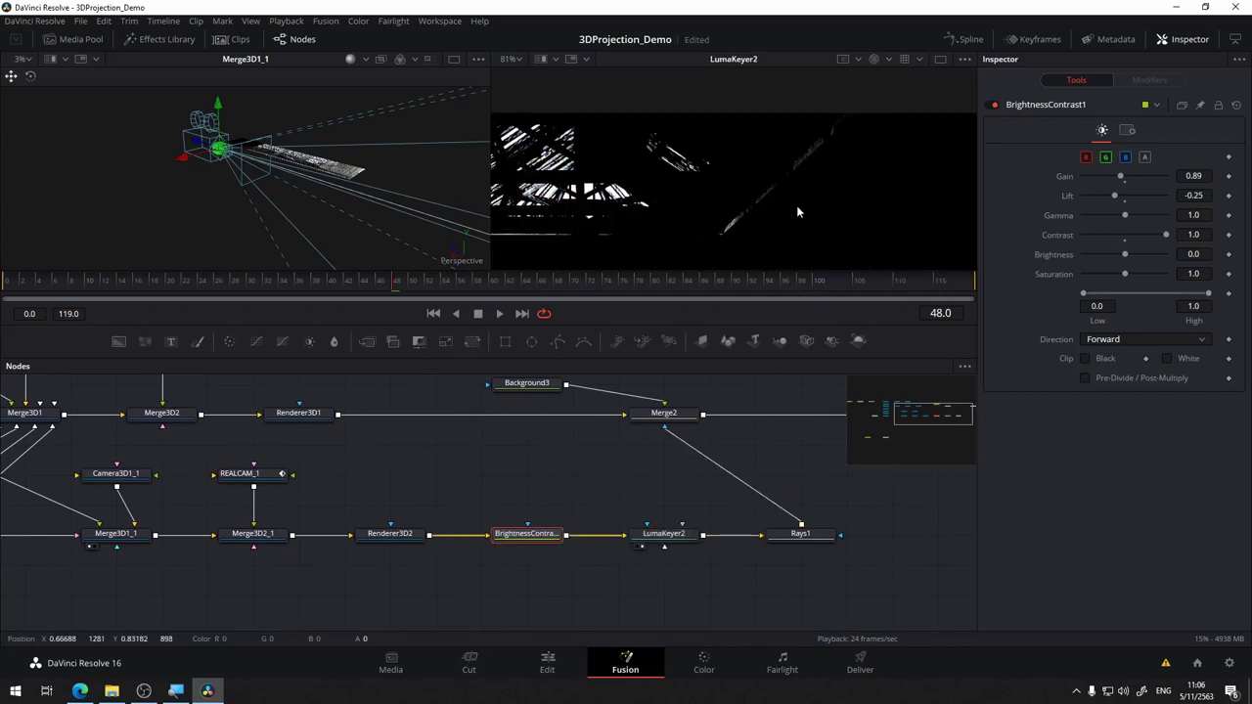
{"action": "left_click", "coordinate": [392, 284]}
{"action": "mouse_move", "coordinate": [392, 284]}
{"action": "left_mouse_down"}
{"action": "mouse_move", "coordinate": [245, 280]}
{"action": "mouse_move", "coordinate": [274, 281]}
{"action": "left_mouse_up"}
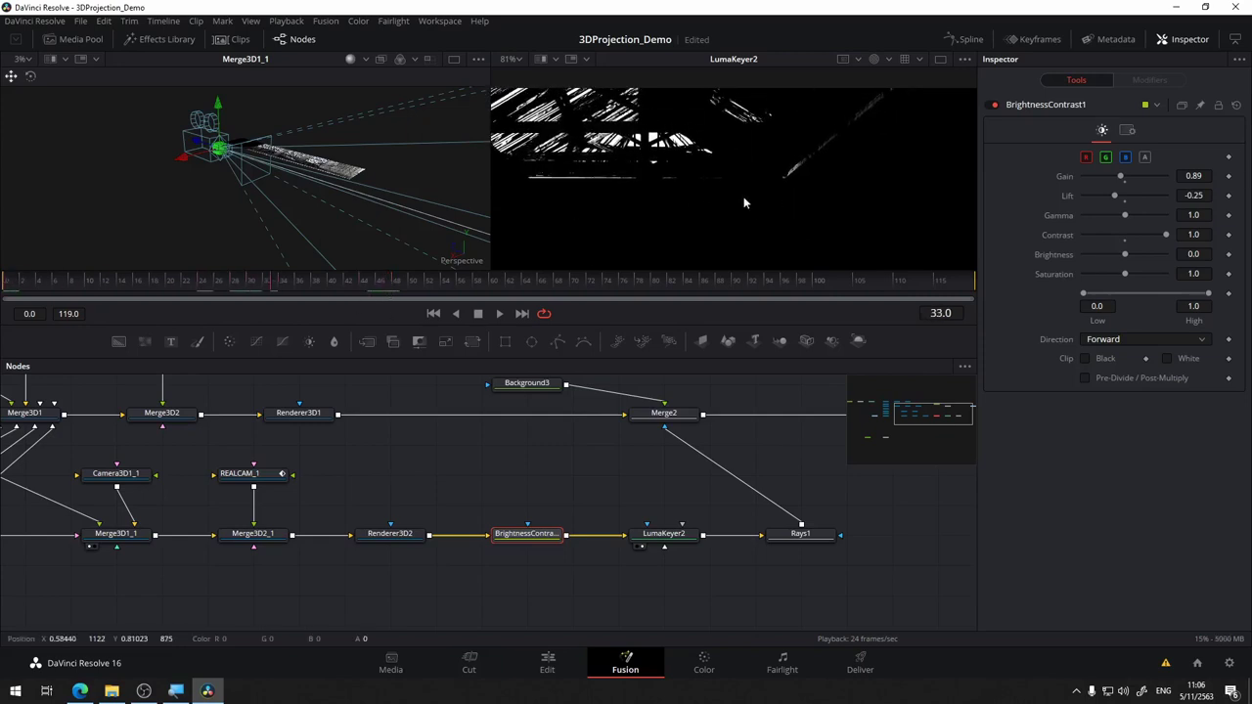
{"action": "scroll", "coordinate": [744, 202], "scroll_direction": "down", "scroll_amount": 3}
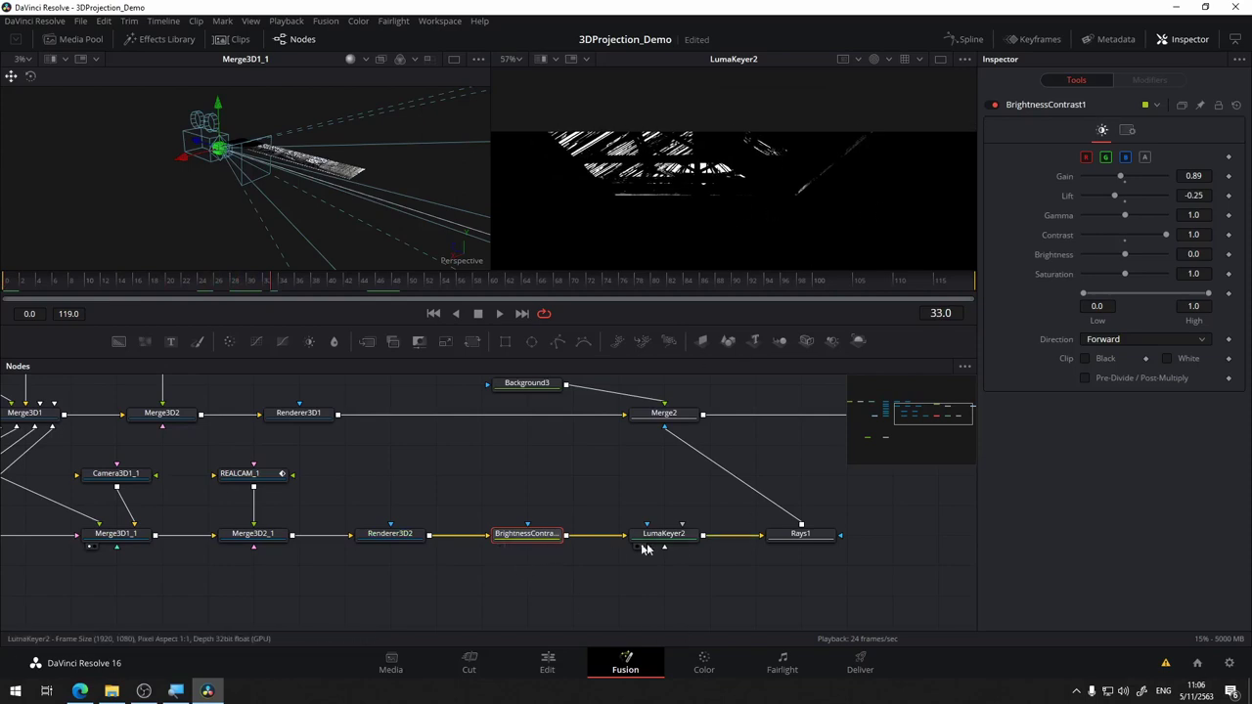
{"action": "left_click", "coordinate": [673, 536]}
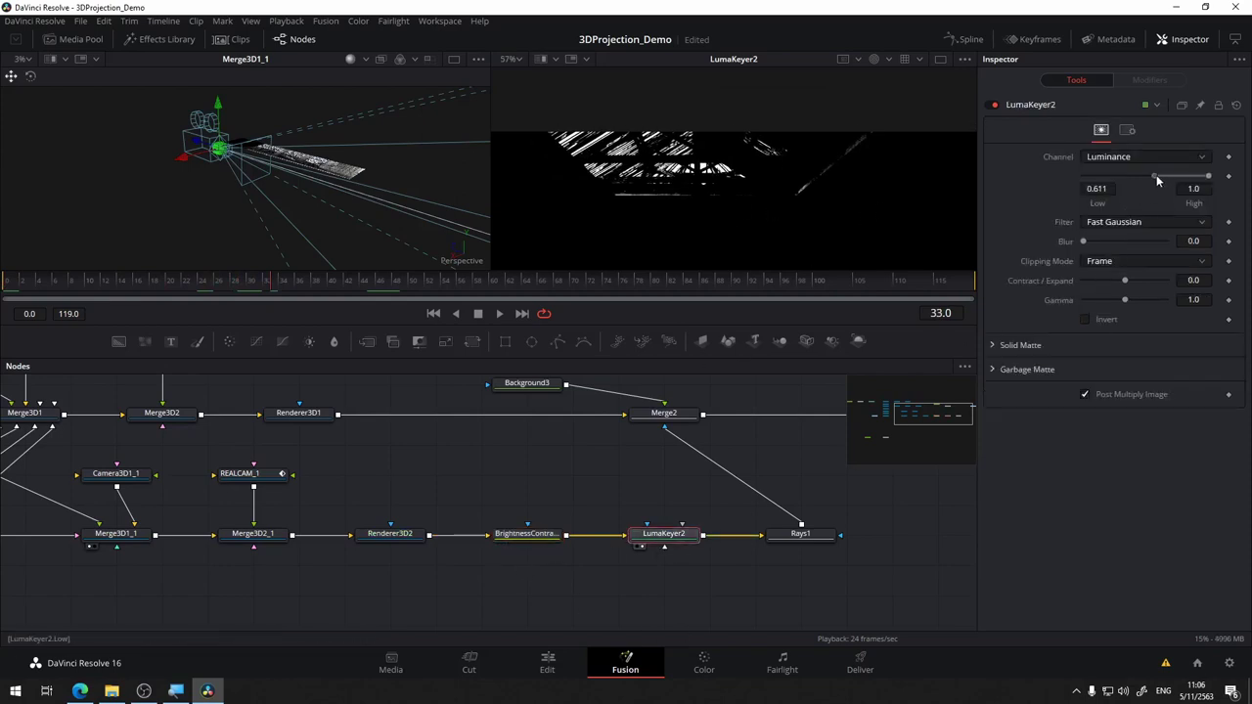
{"action": "left_click_drag", "start_coordinate": [1157, 179], "coordinate": [1178, 173]}
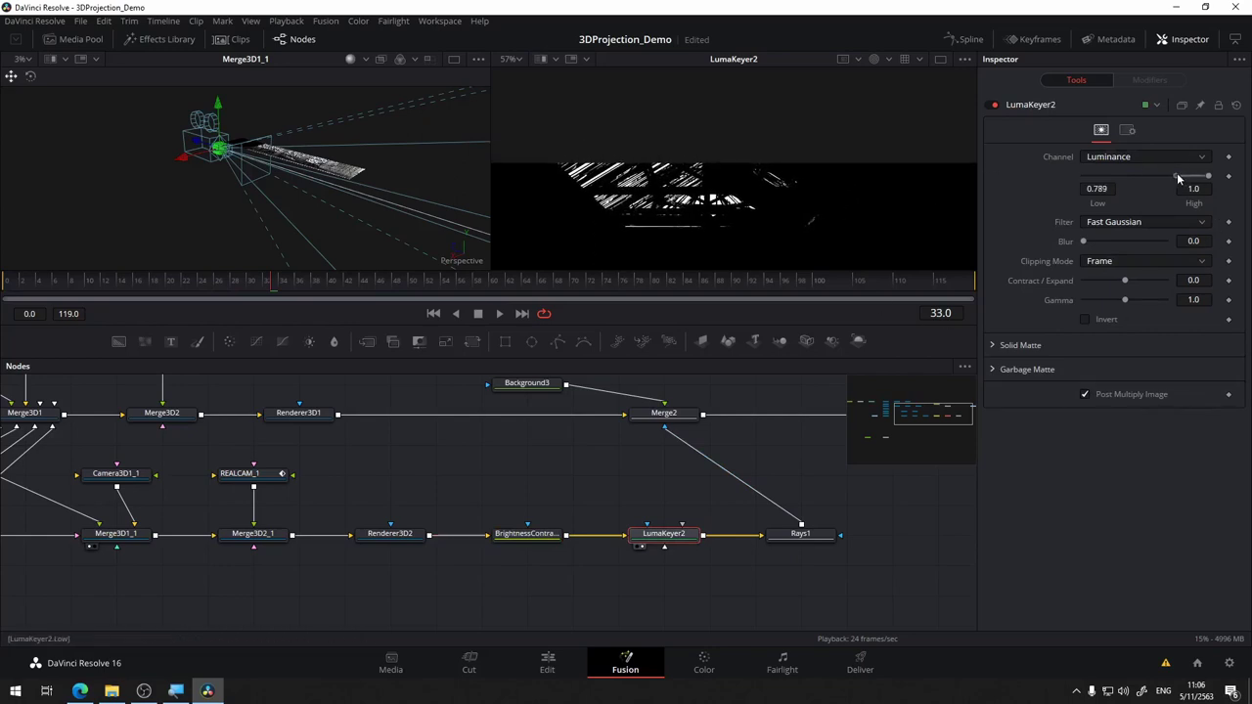
{"action": "left_click_drag", "start_coordinate": [1184, 177], "coordinate": [1195, 175]}
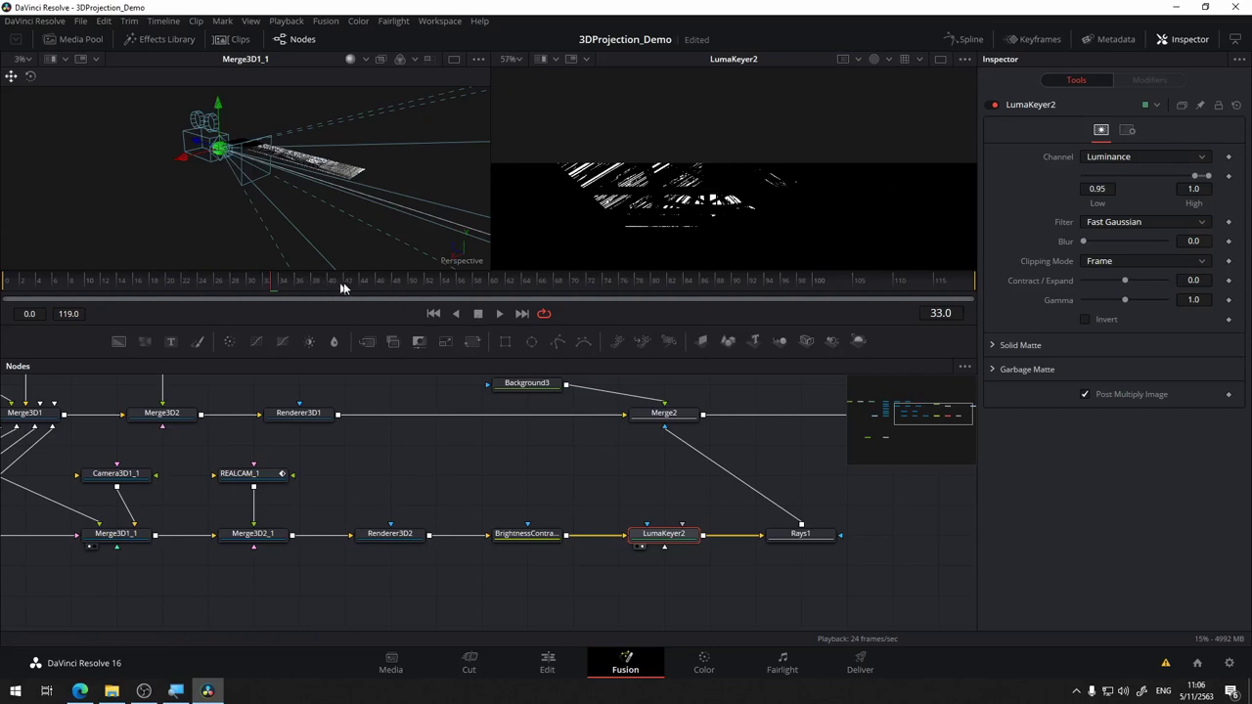
{"action": "left_click", "coordinate": [393, 283]}
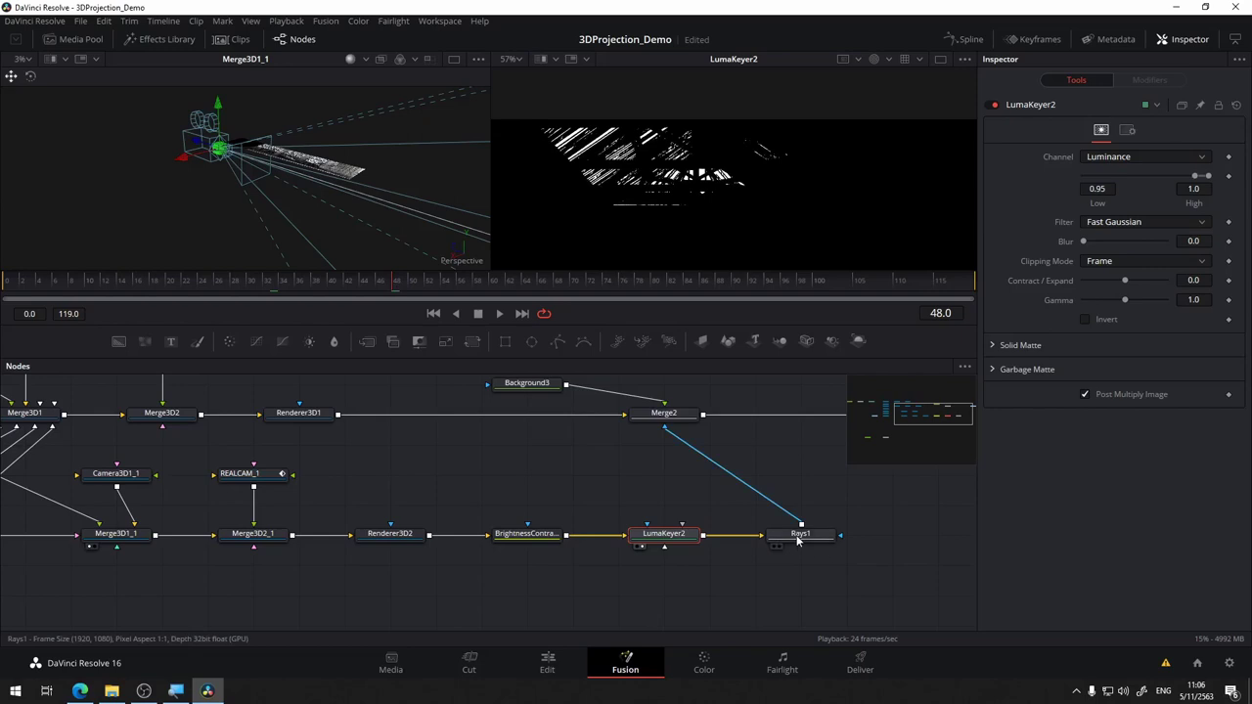
- Stack Background3 above Merge2 with Rays1 beneath, then view the final MediaOut1 composite
{"action": "left_click_drag", "start_coordinate": [826, 245], "coordinate": [826, 238]}
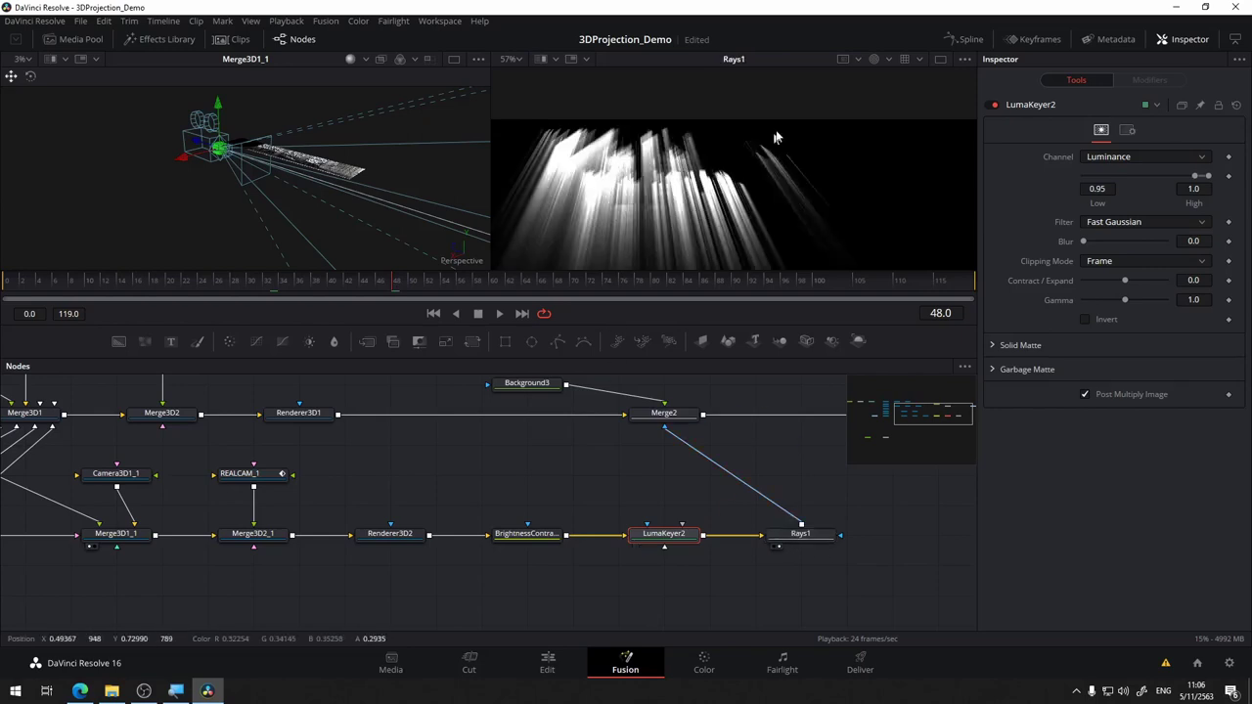
{"action": "left_click_drag", "start_coordinate": [712, 376], "coordinate": [499, 416]}
{"action": "left_click_drag", "start_coordinate": [476, 467], "coordinate": [704, 467]}
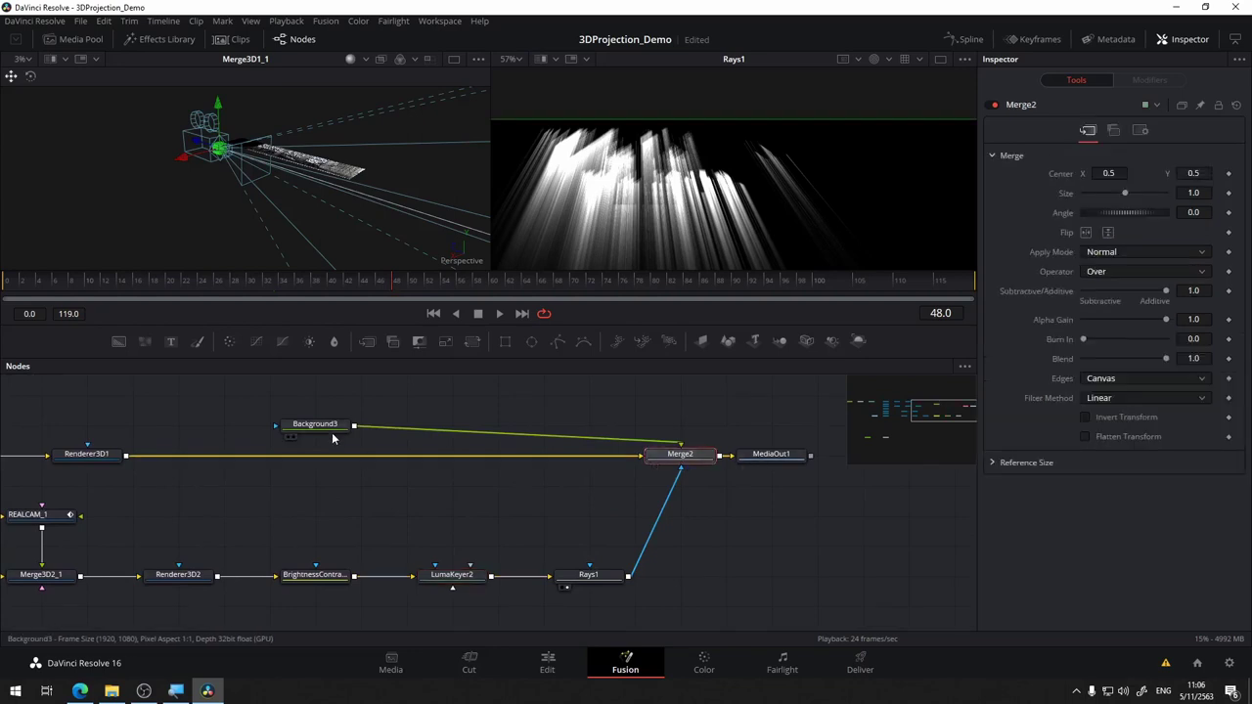
{"action": "left_click_drag", "start_coordinate": [333, 426], "coordinate": [680, 393]}
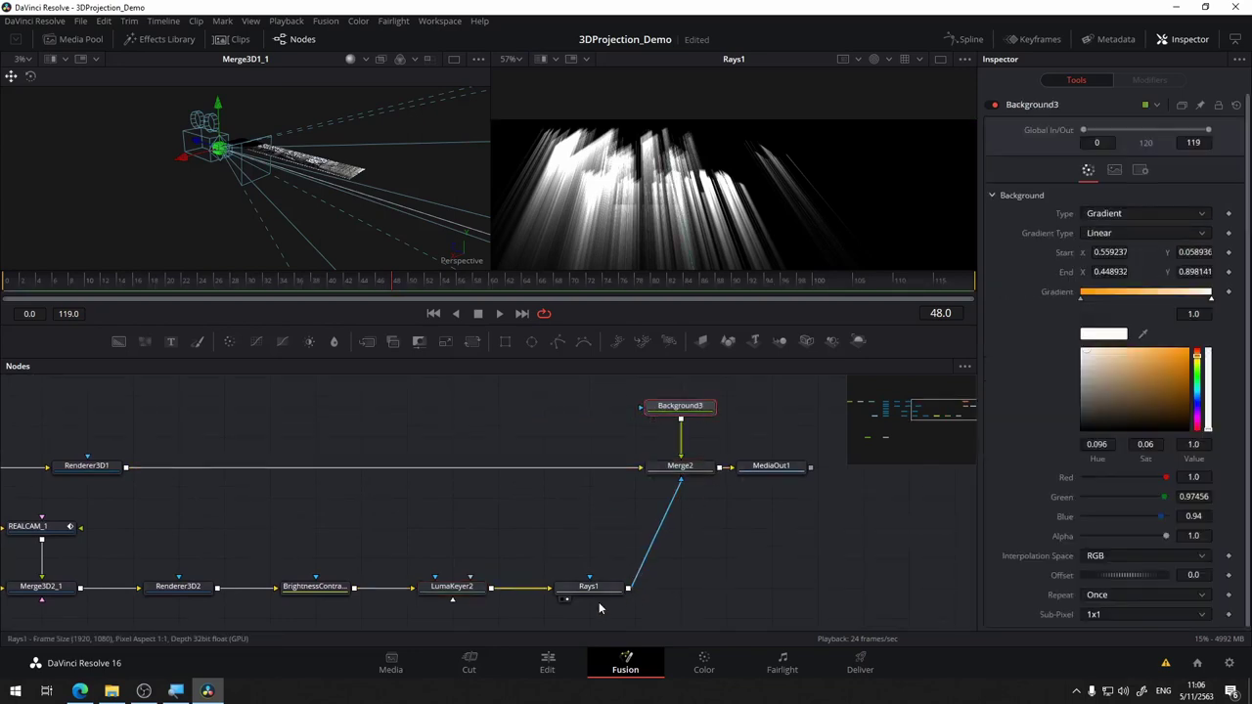
{"action": "left_click_drag", "start_coordinate": [596, 594], "coordinate": [689, 592]}
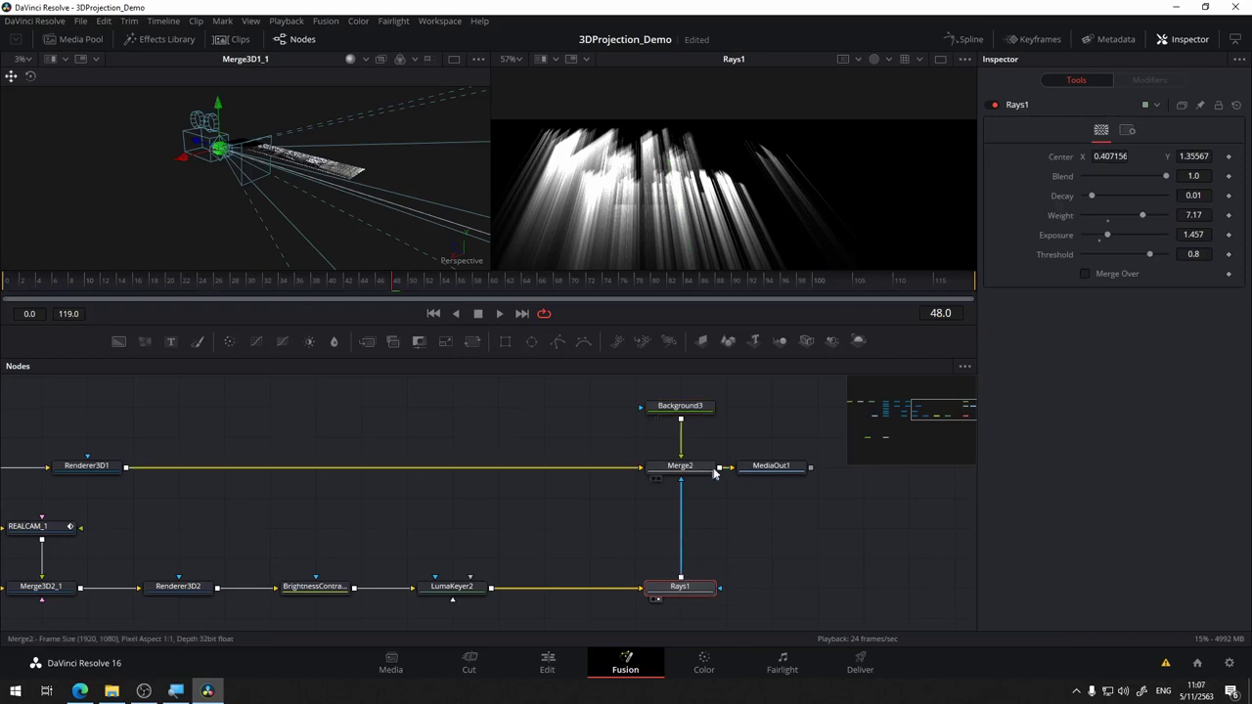
{"action": "left_click", "coordinate": [748, 478]}
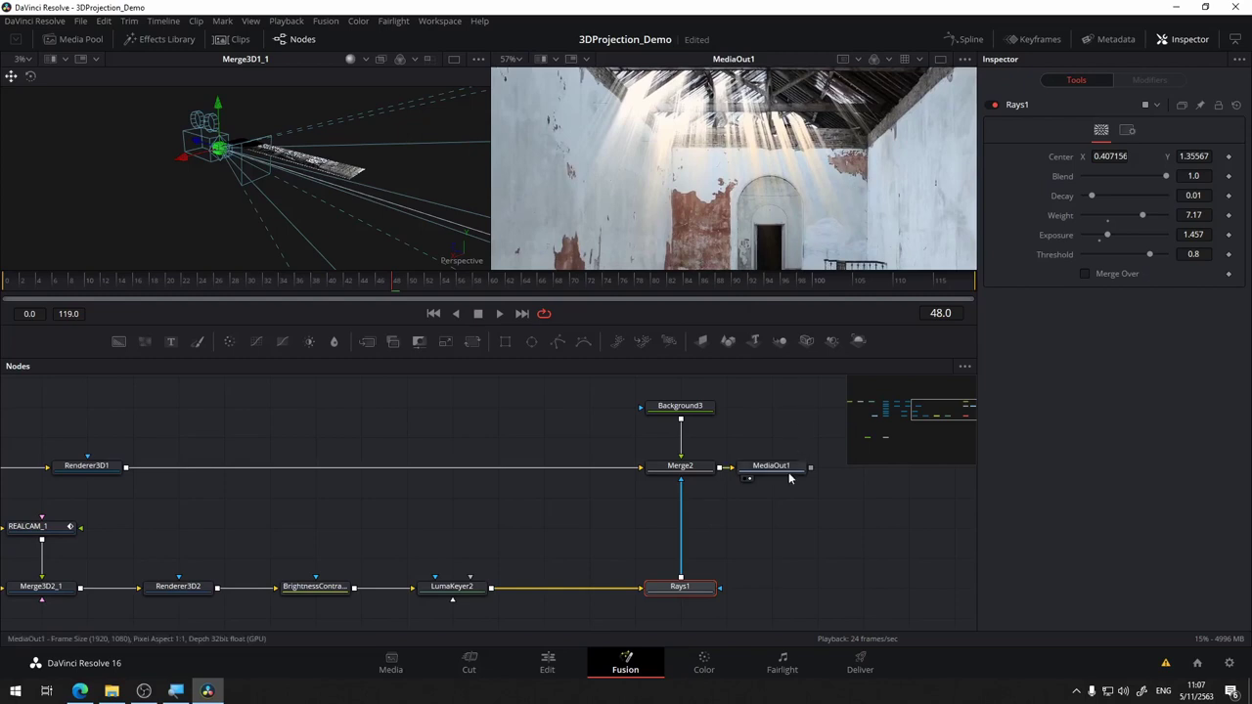
- Move MediaOut1 beside Merge2 and survey the Merge2 and Rays1 area
{"action": "left_click_drag", "start_coordinate": [803, 475], "coordinate": [894, 474]}
{"action": "scroll", "coordinate": [884, 477], "scroll_direction": "up", "scroll_amount": 1}
{"action": "scroll", "coordinate": [797, 165], "scroll_direction": "down", "scroll_amount": 2}
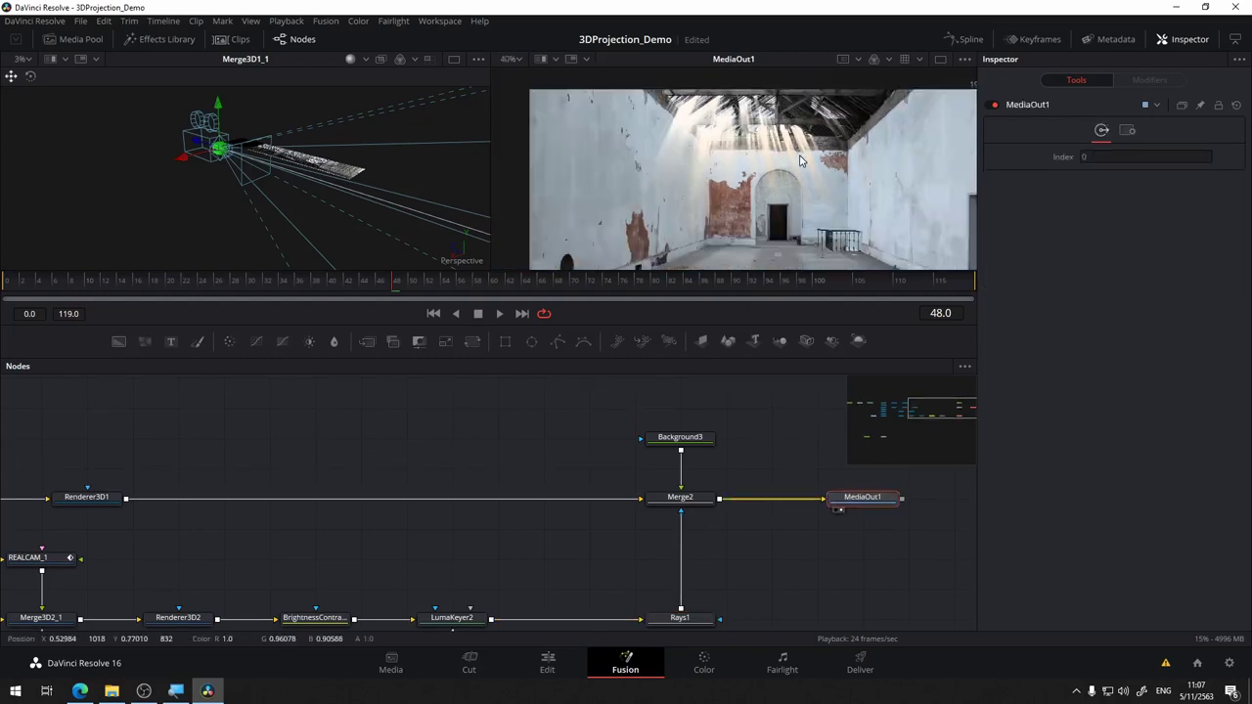
{"action": "scroll", "coordinate": [741, 537], "scroll_direction": "down", "scroll_amount": 2}
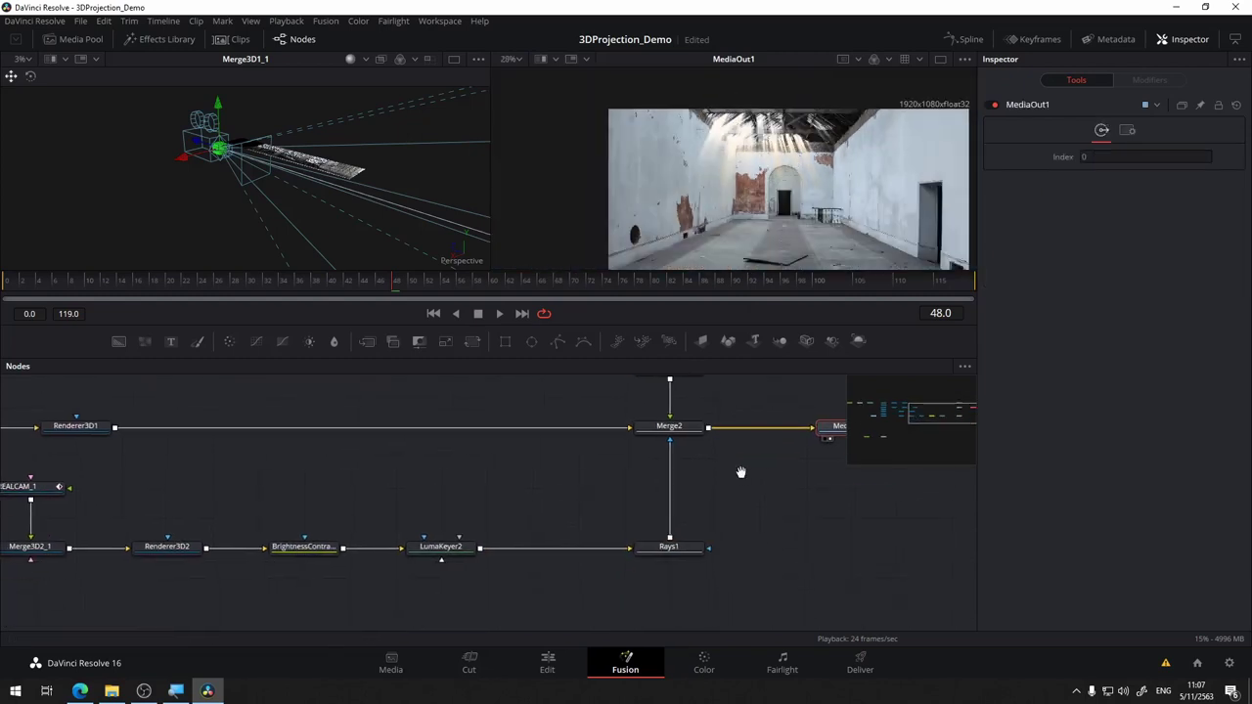
{"action": "scroll", "coordinate": [386, 454], "scroll_direction": "left", "scroll_amount": 4}
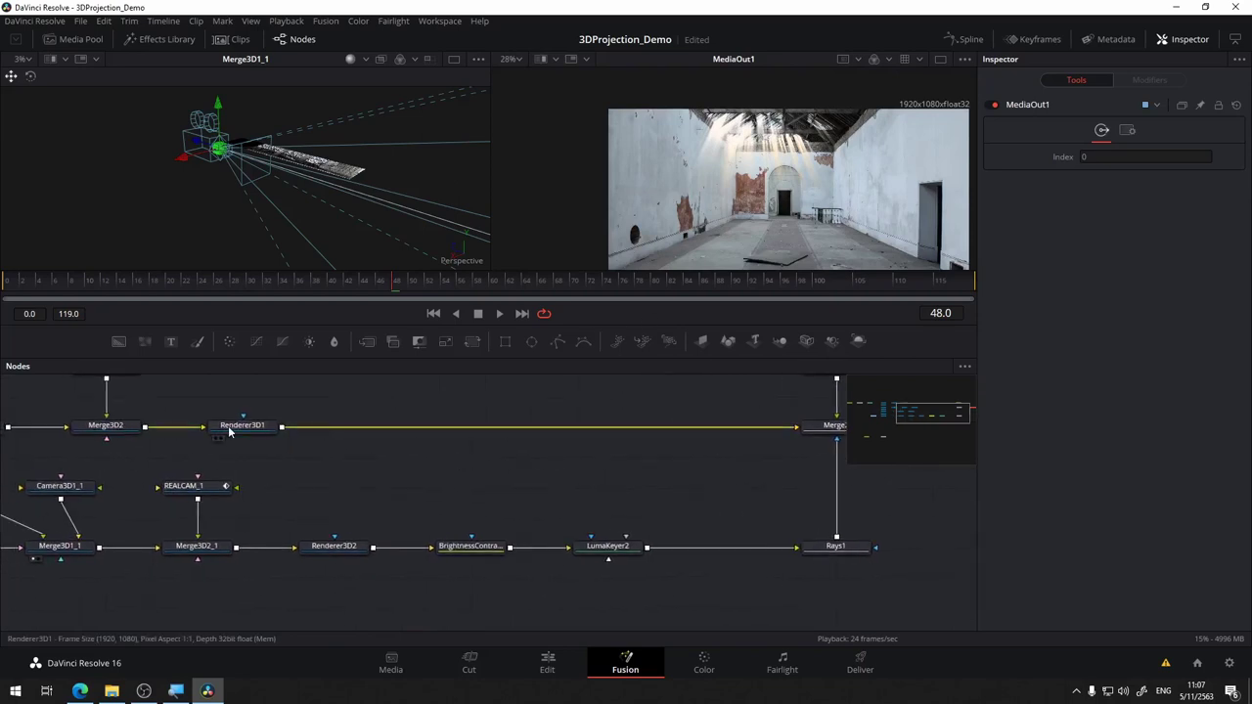
{"action": "left_click_drag", "start_coordinate": [534, 483], "coordinate": [467, 497]}
{"action": "scroll", "coordinate": [327, 532], "scroll_direction": "down", "scroll_amount": 2}
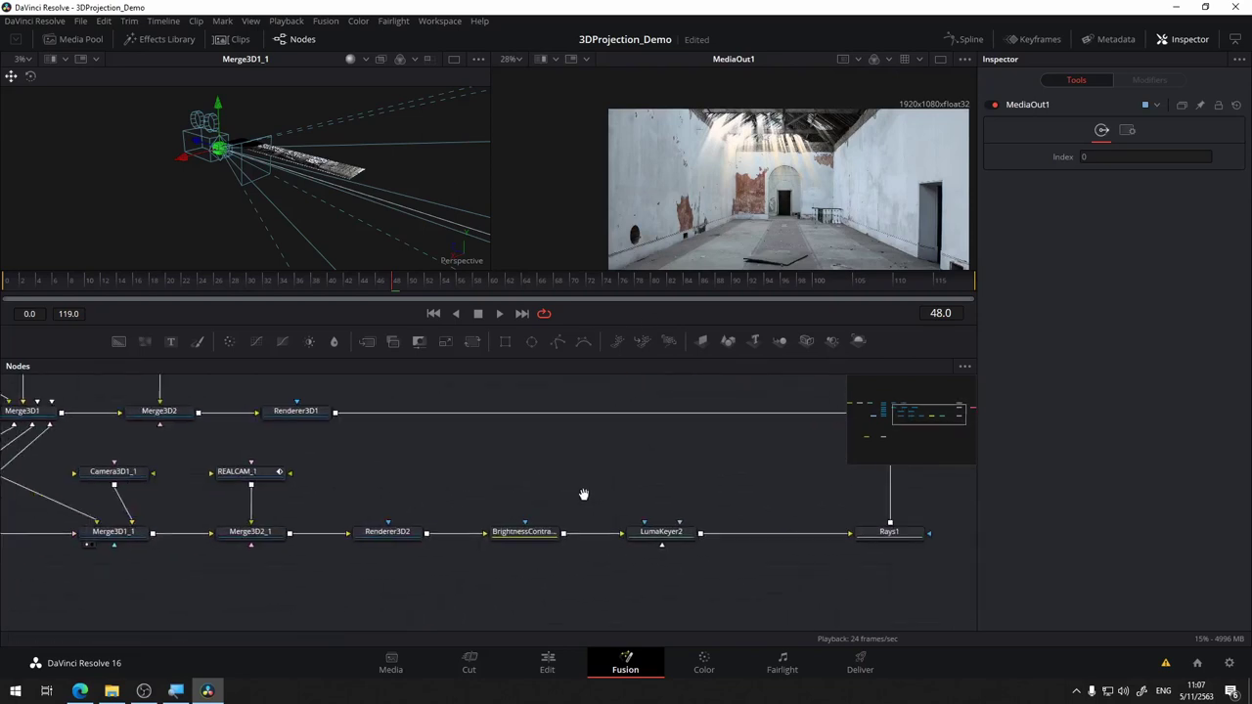
{"action": "scroll", "coordinate": [291, 548], "scroll_direction": "up", "scroll_amount": 2}
{"action": "left_click_drag", "start_coordinate": [396, 529], "coordinate": [561, 484]}
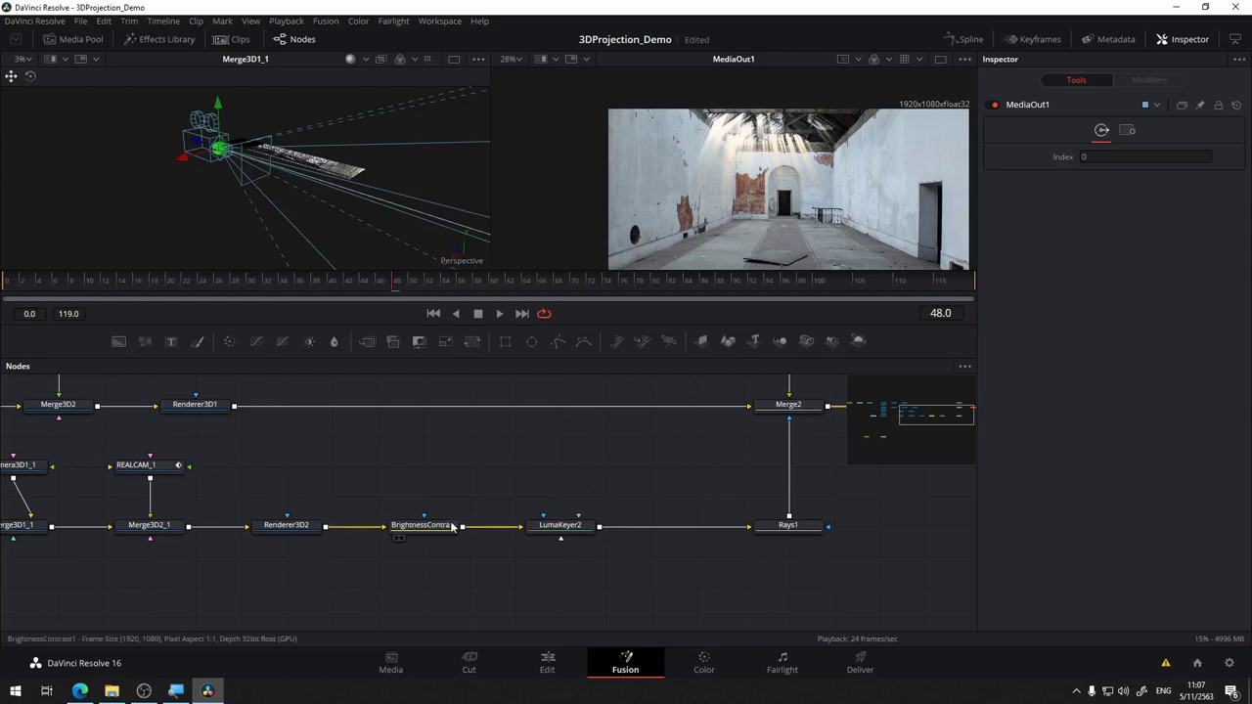
- Review the projection and Merge3D nodes, then move MediaOut1 further right of Merge2
{"action": "left_click_drag", "start_coordinate": [376, 448], "coordinate": [578, 430]}
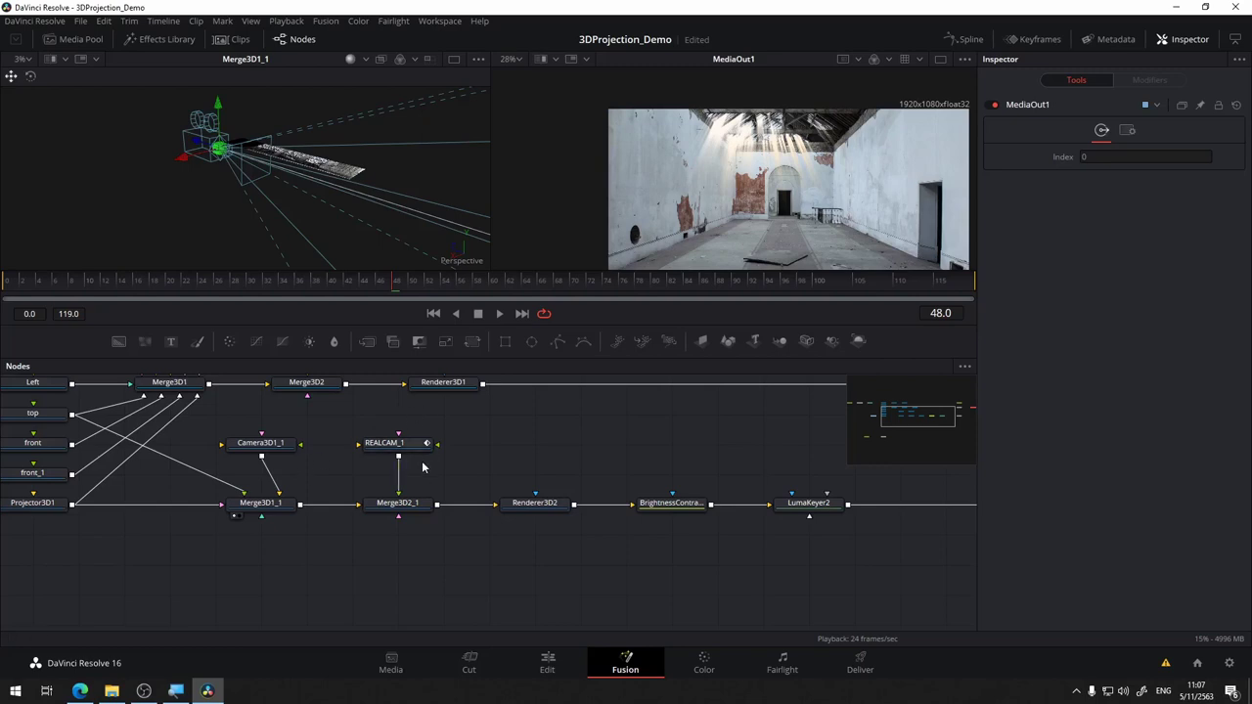
{"action": "left_click_drag", "start_coordinate": [662, 430], "coordinate": [365, 483]}
{"action": "left_click_drag", "start_coordinate": [260, 516], "coordinate": [425, 476]}
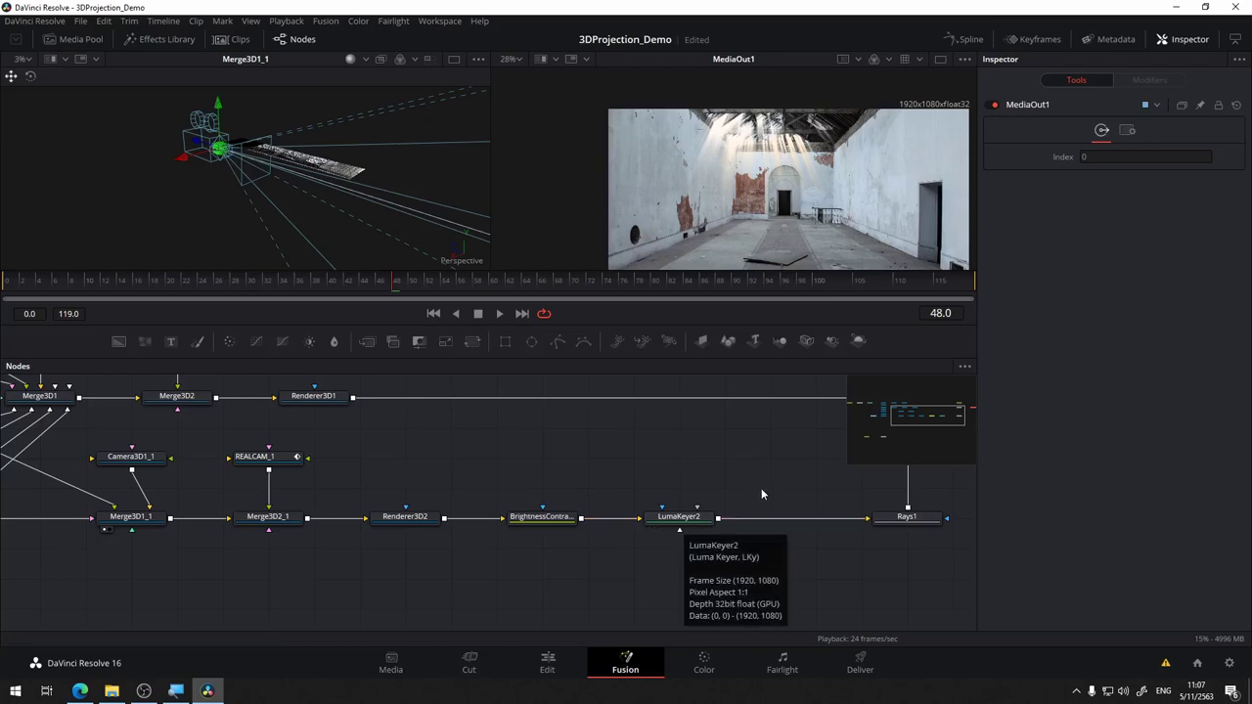
{"action": "mouse_move", "coordinate": [683, 530]}
{"action": "left_mouse_down"}
{"action": "mouse_move", "coordinate": [523, 545]}
{"action": "mouse_move", "coordinate": [449, 514]}
{"action": "left_mouse_up"}
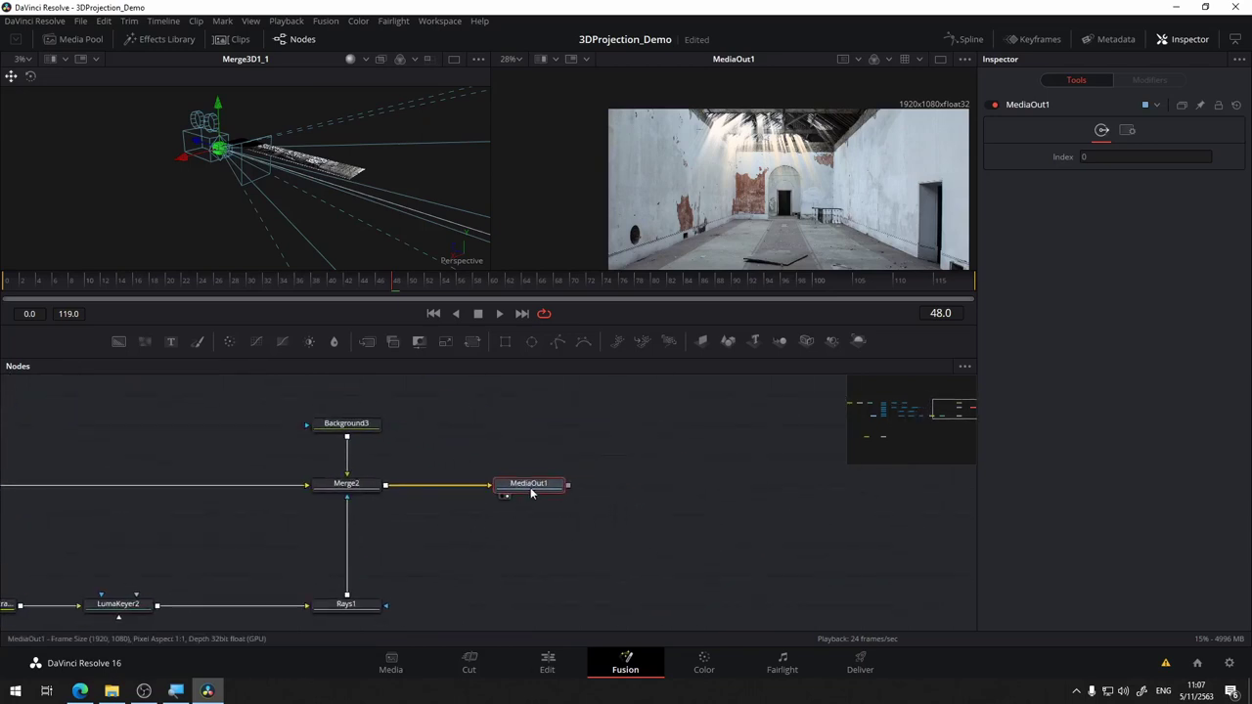
{"action": "left_click_drag", "start_coordinate": [528, 484], "coordinate": [619, 485]}
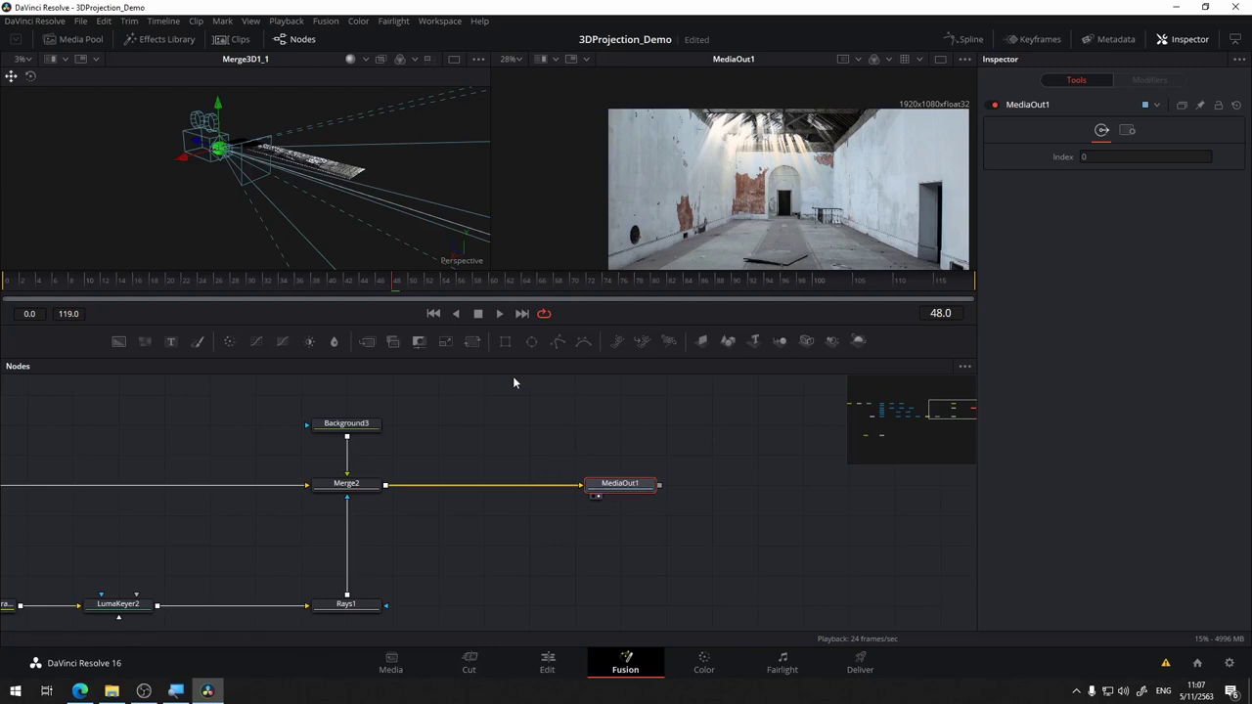
- Select Rays1 and drag its origin point higher in the frame
{"action": "left_click", "coordinate": [344, 595]}
{"action": "scroll", "coordinate": [345, 595], "scroll_direction": "down", "scroll_amount": 1}
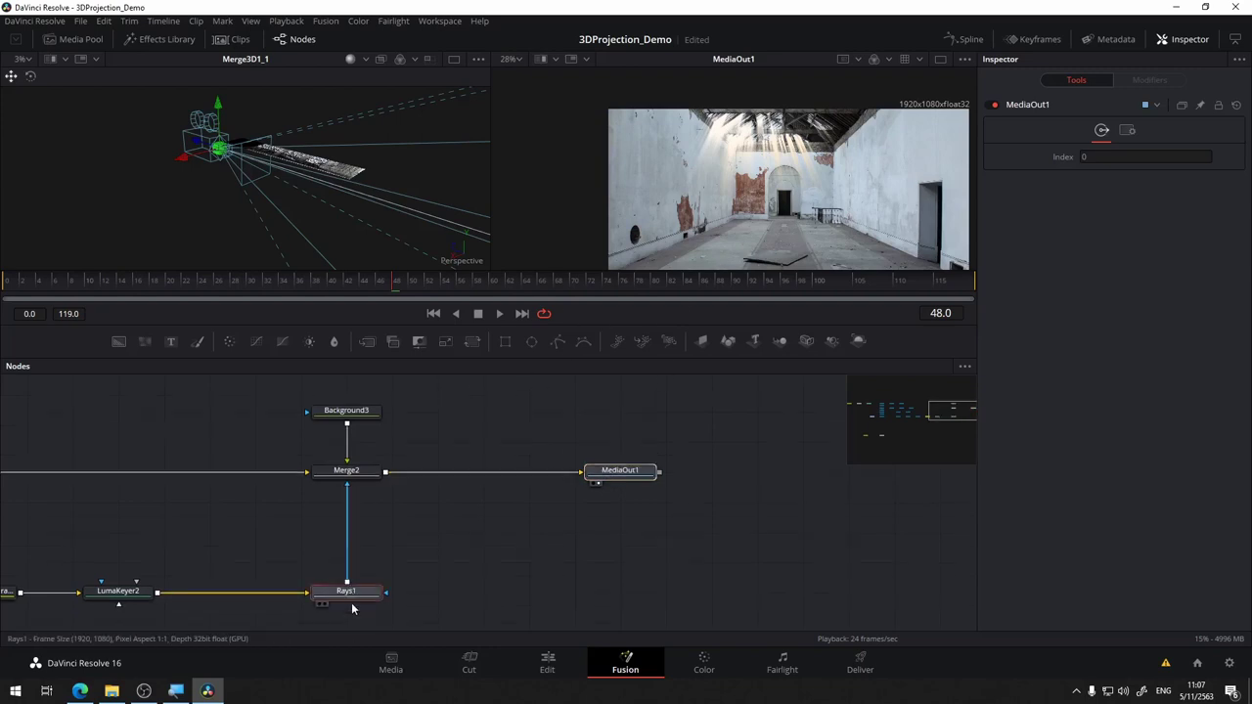
{"action": "left_click_drag", "start_coordinate": [767, 196], "coordinate": [750, 251]}
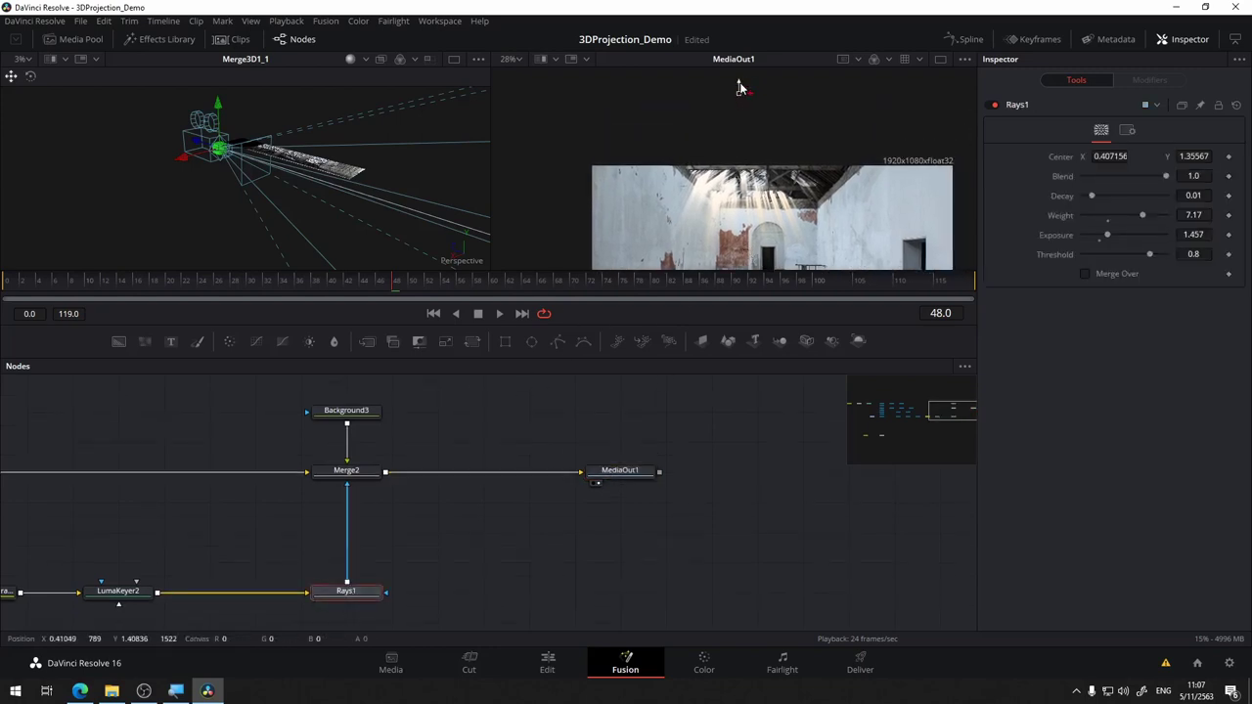
{"action": "mouse_move", "coordinate": [743, 84]}
{"action": "left_mouse_down"}
{"action": "mouse_move", "coordinate": [743, 56]}
{"action": "mouse_move", "coordinate": [751, 112]}
{"action": "left_mouse_up"}
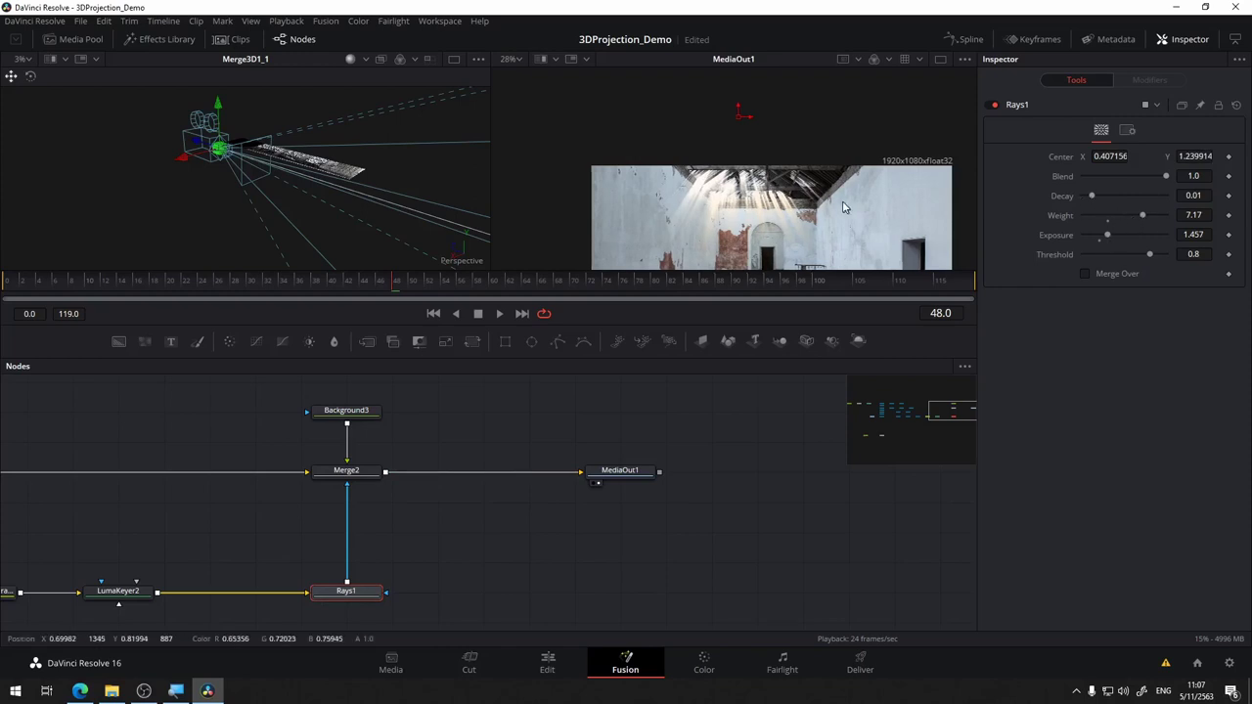
- Set Rays1's Decay to 0.0063, Weight to 6.38 and Exposure to 1.772
{"action": "left_click", "coordinate": [1093, 196]}
{"action": "left_click_drag", "start_coordinate": [1093, 195], "coordinate": [1088, 197]}
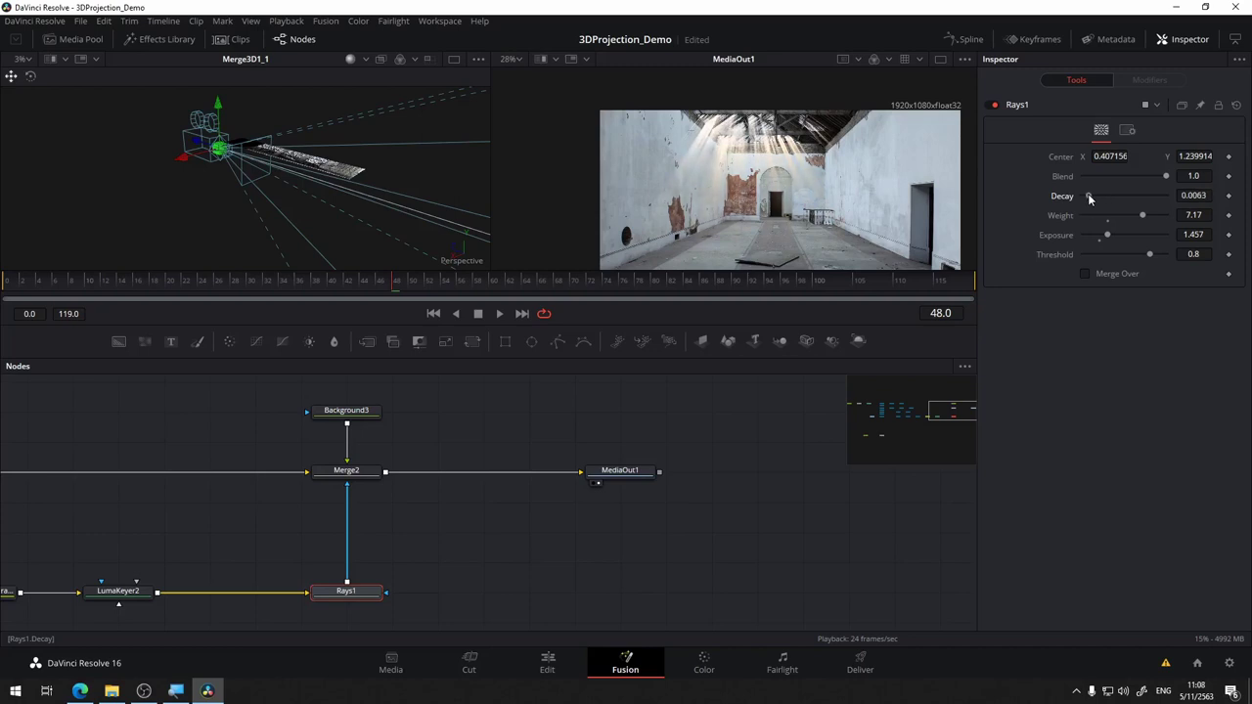
{"action": "left_click_drag", "start_coordinate": [1141, 215], "coordinate": [1135, 216]}
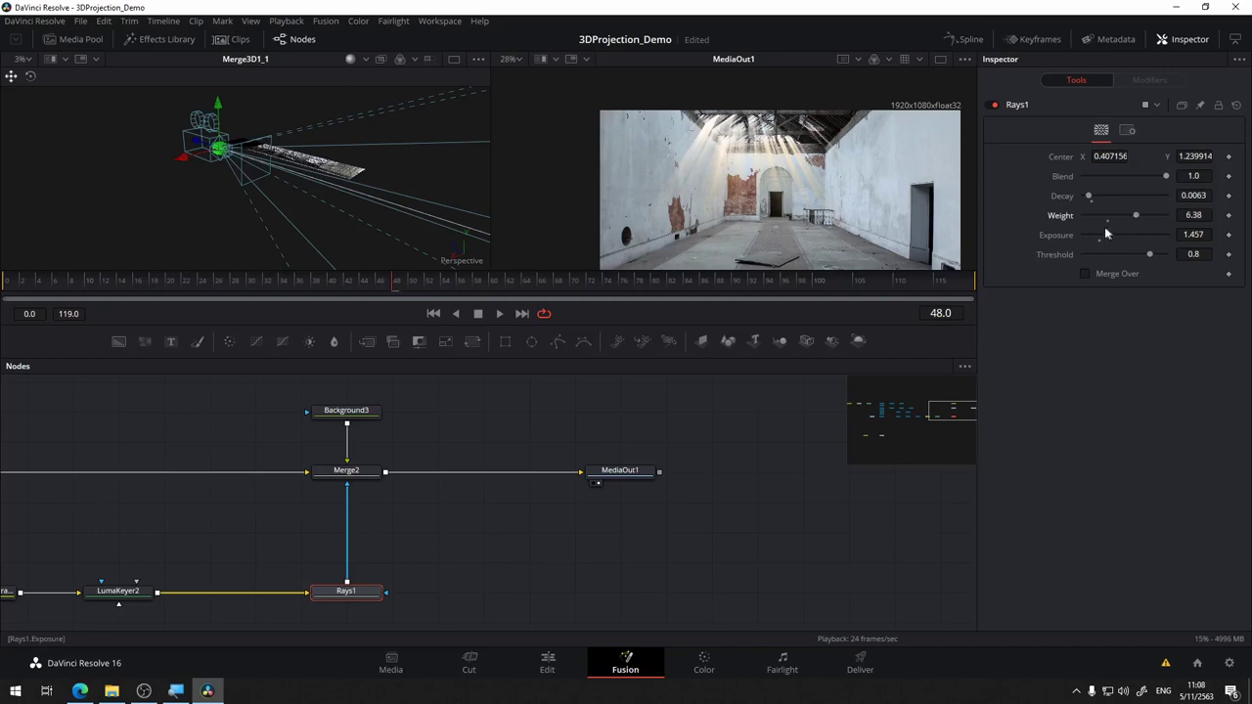
{"action": "left_click_drag", "start_coordinate": [1106, 234], "coordinate": [1117, 237]}
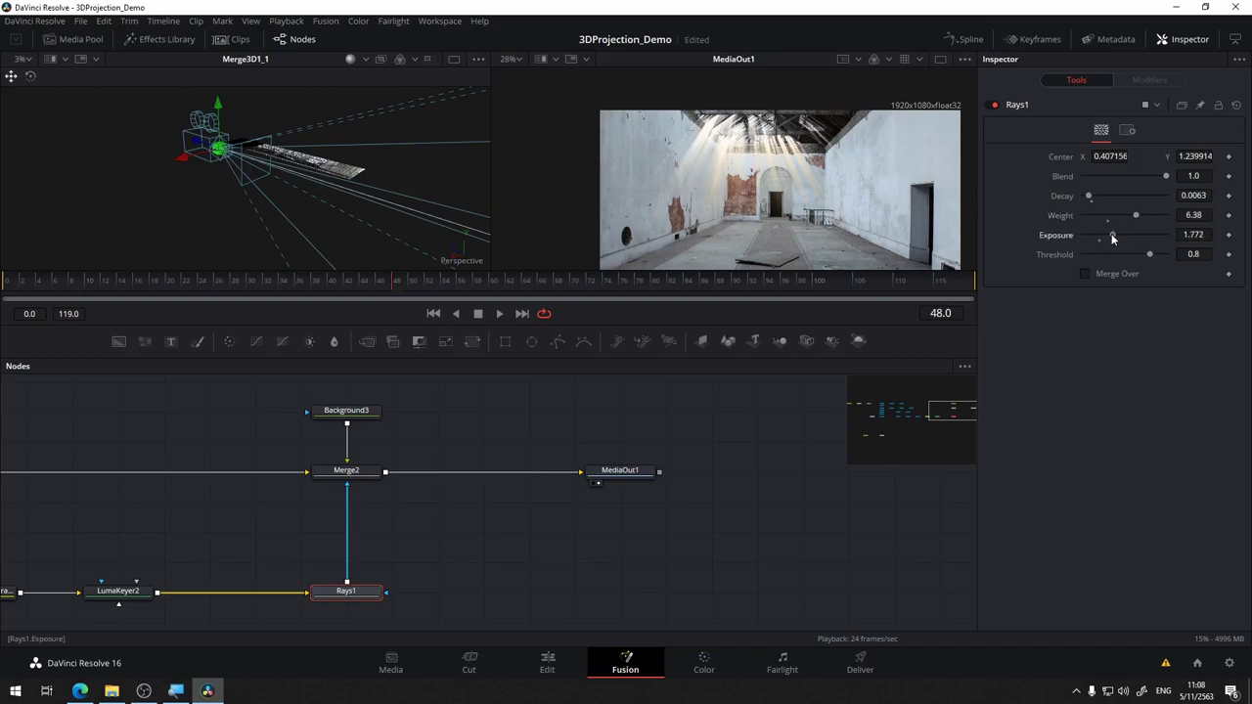
{"action": "left_click_drag", "start_coordinate": [391, 519], "coordinate": [538, 513]}
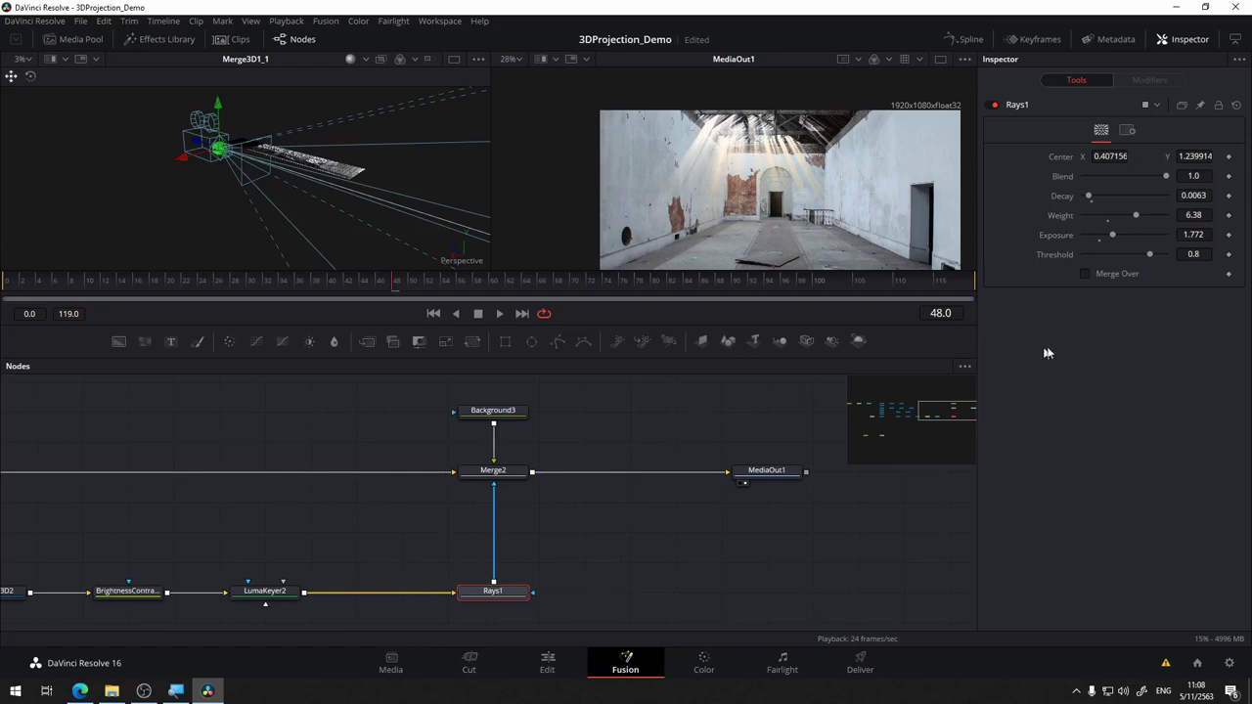
- Switch Merge2's Apply Mode to Screen and lower its Blend to 0.921
{"action": "left_click", "coordinate": [509, 472]}
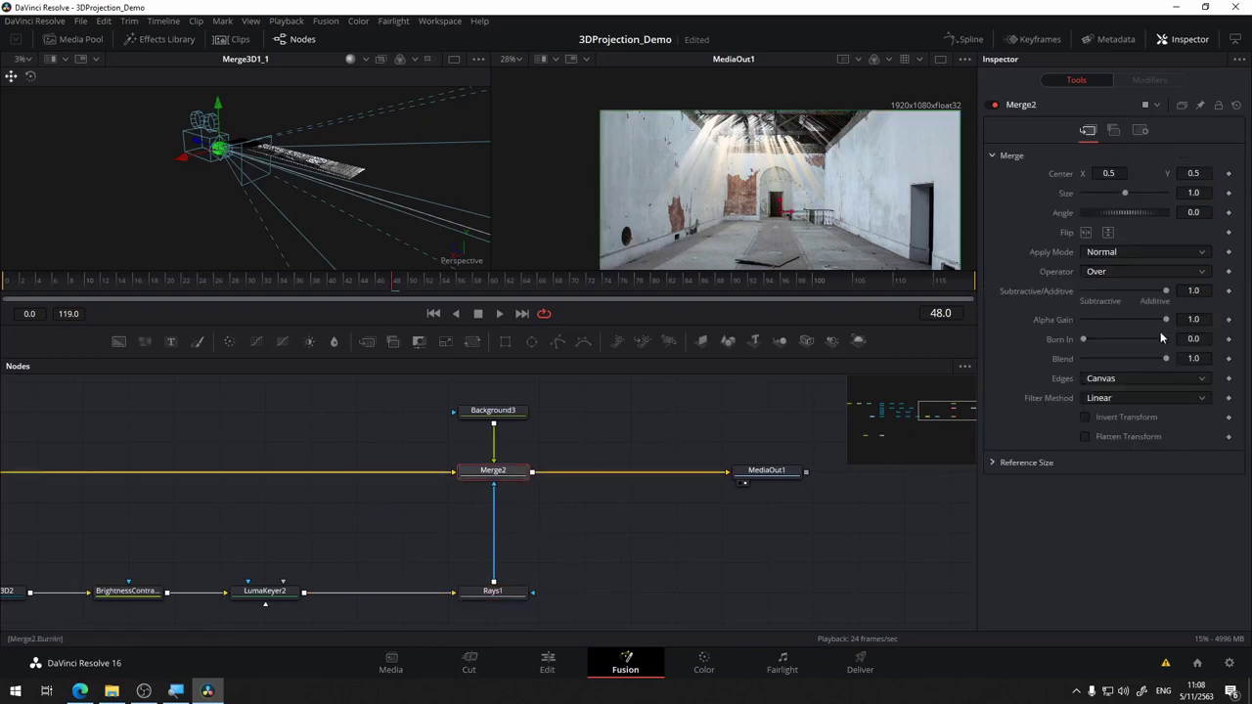
{"action": "left_click_drag", "start_coordinate": [1165, 358], "coordinate": [1153, 358]}
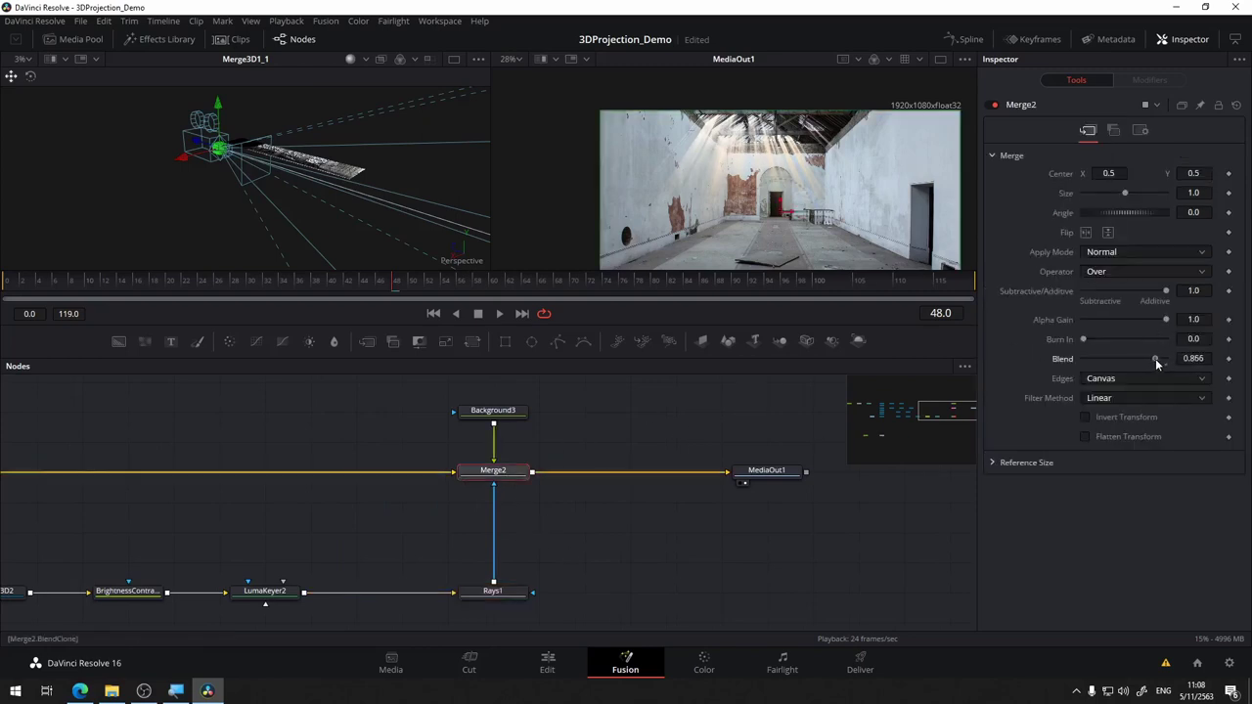
{"action": "left_click", "coordinate": [1144, 251]}
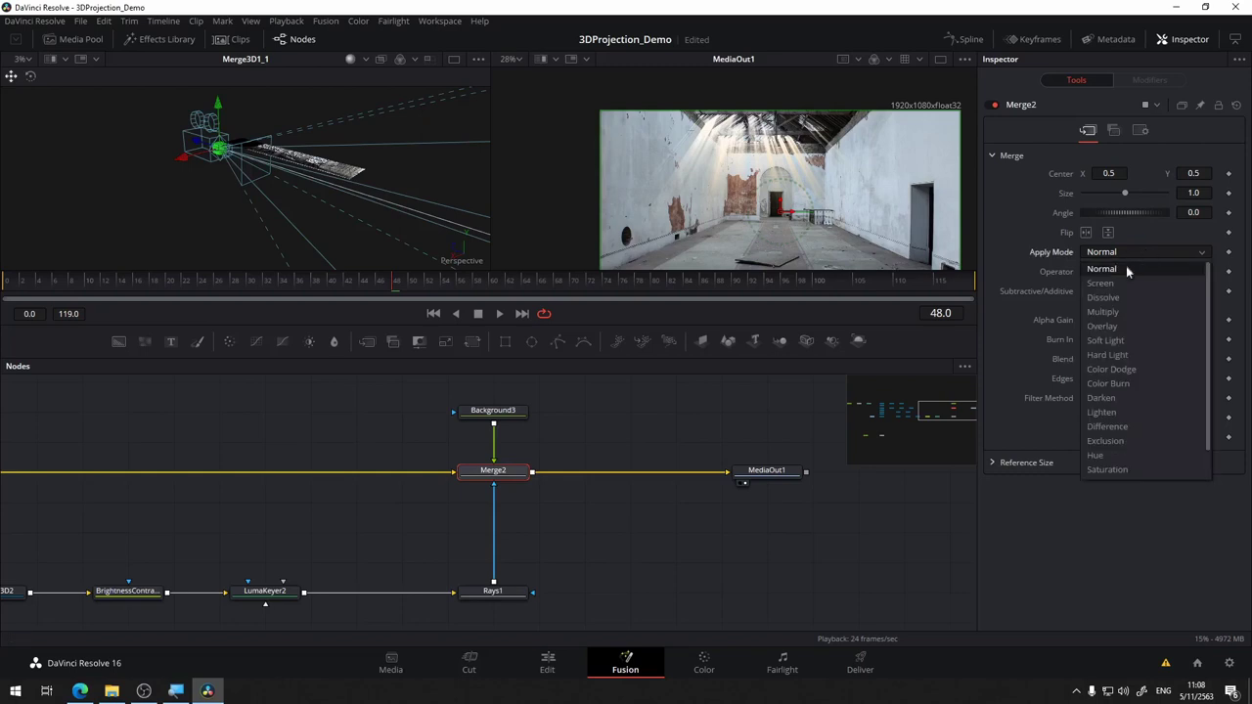
{"action": "left_click", "coordinate": [1122, 326]}
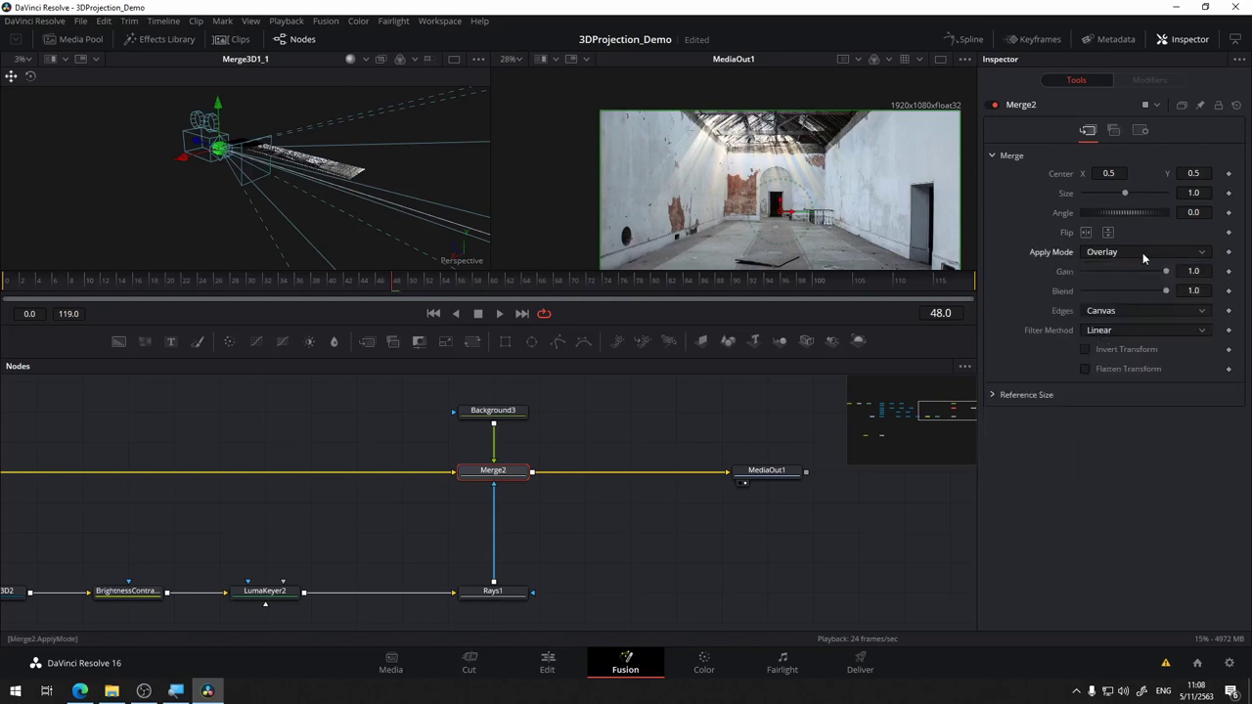
{"action": "left_click", "coordinate": [1142, 252]}
{"action": "left_click", "coordinate": [1125, 294]}
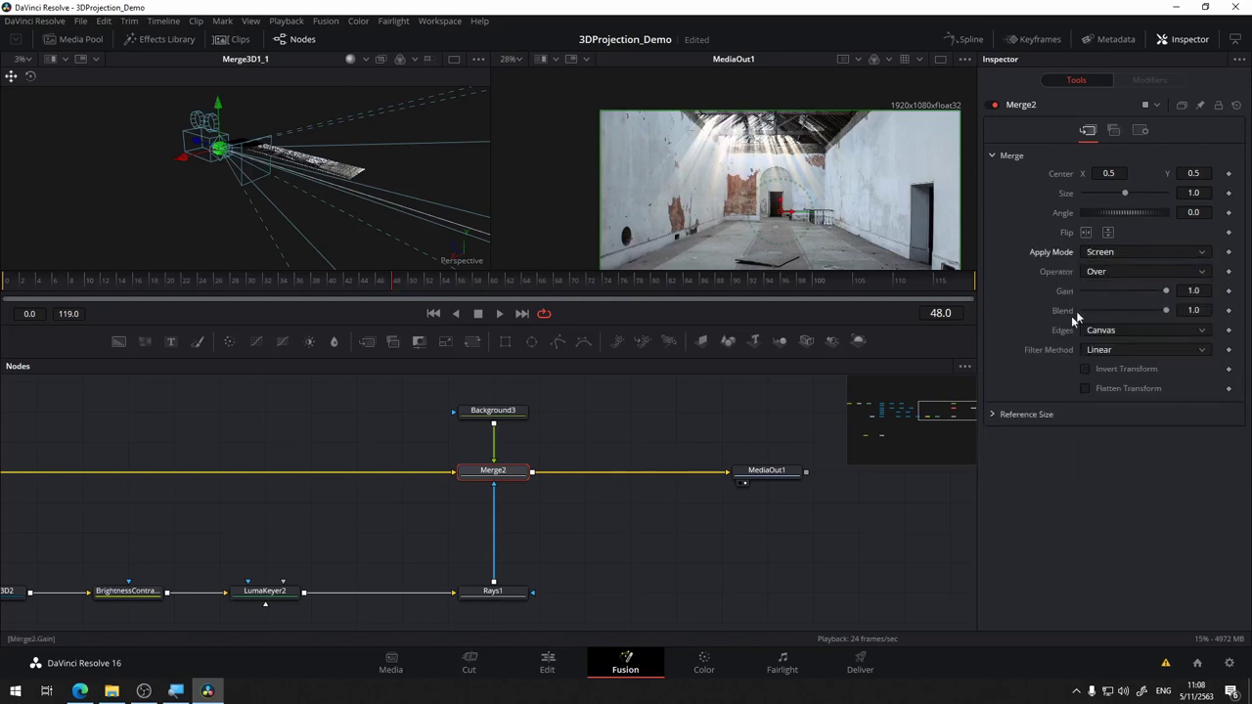
{"action": "left_click_drag", "start_coordinate": [1165, 310], "coordinate": [1163, 291]}
{"action": "scroll", "coordinate": [521, 452], "scroll_direction": "up", "scroll_amount": 1}
{"action": "scroll", "coordinate": [521, 452], "scroll_direction": "up", "scroll_amount": 1}
{"action": "left_click", "coordinate": [522, 452]}
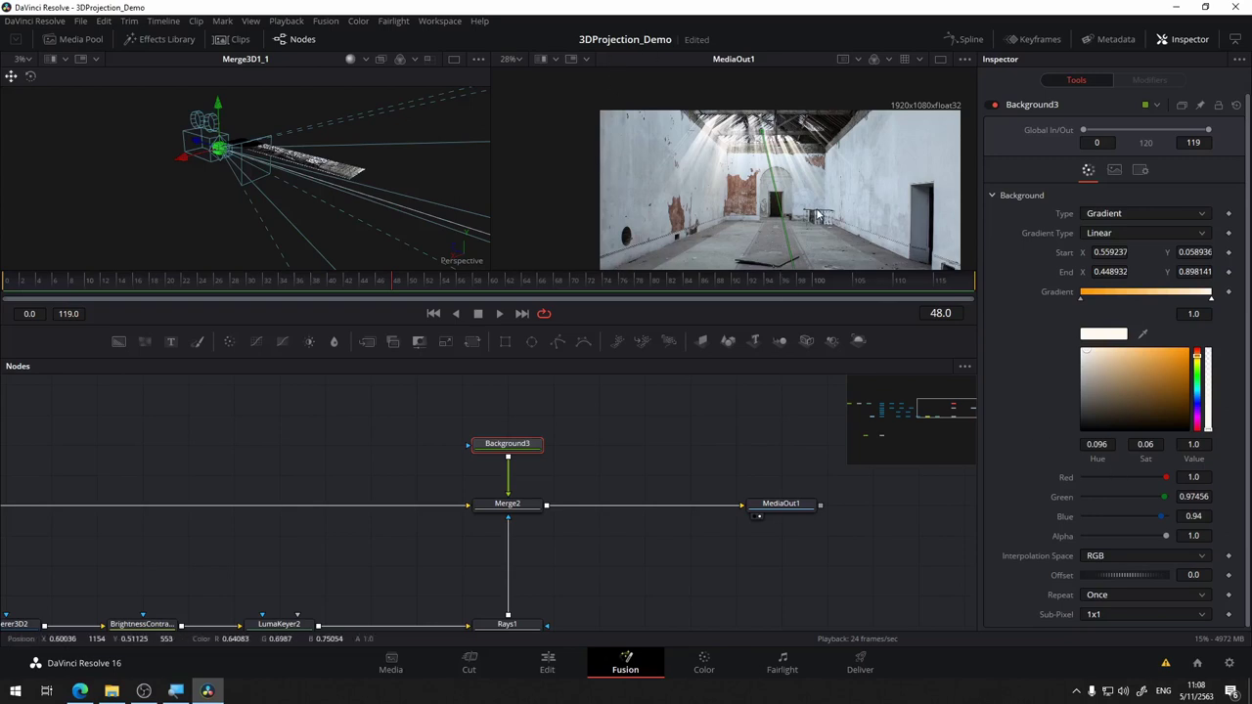
- Drag Rays1's centre in the viewer to about X 0.405, Y 1.475, above the roof
{"action": "left_click_drag", "start_coordinate": [559, 599], "coordinate": [592, 556]}
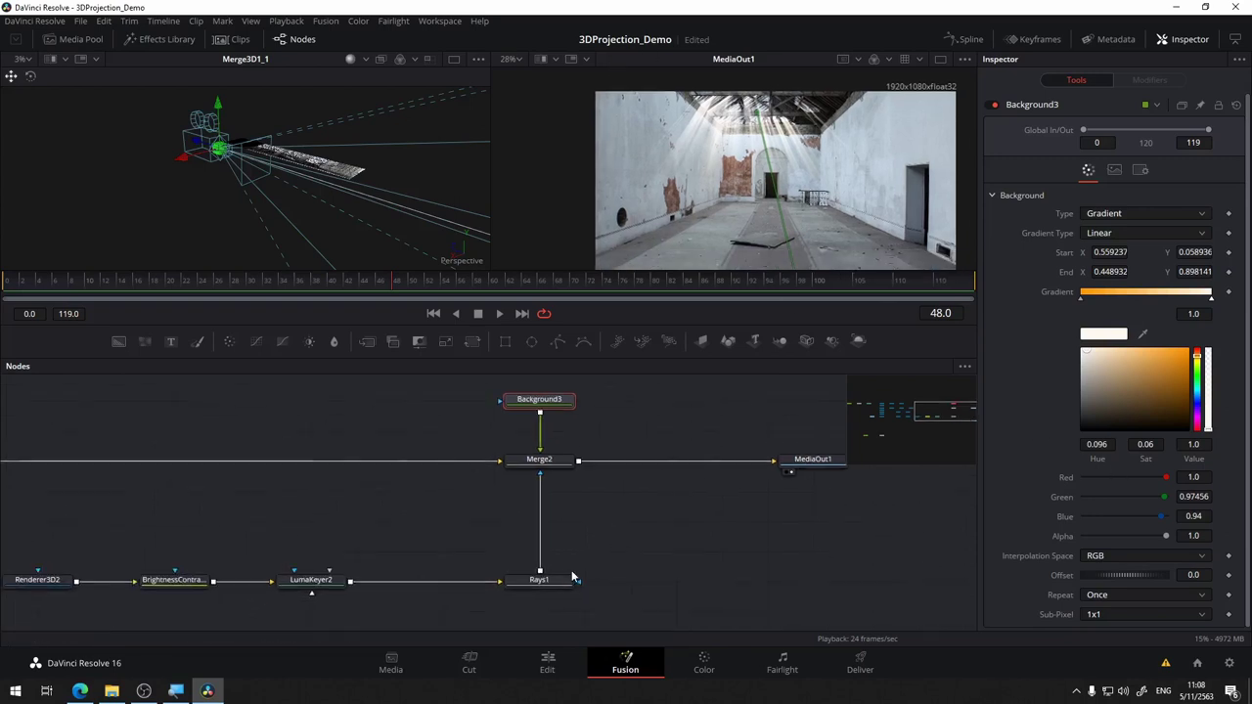
{"action": "left_click", "coordinate": [562, 580]}
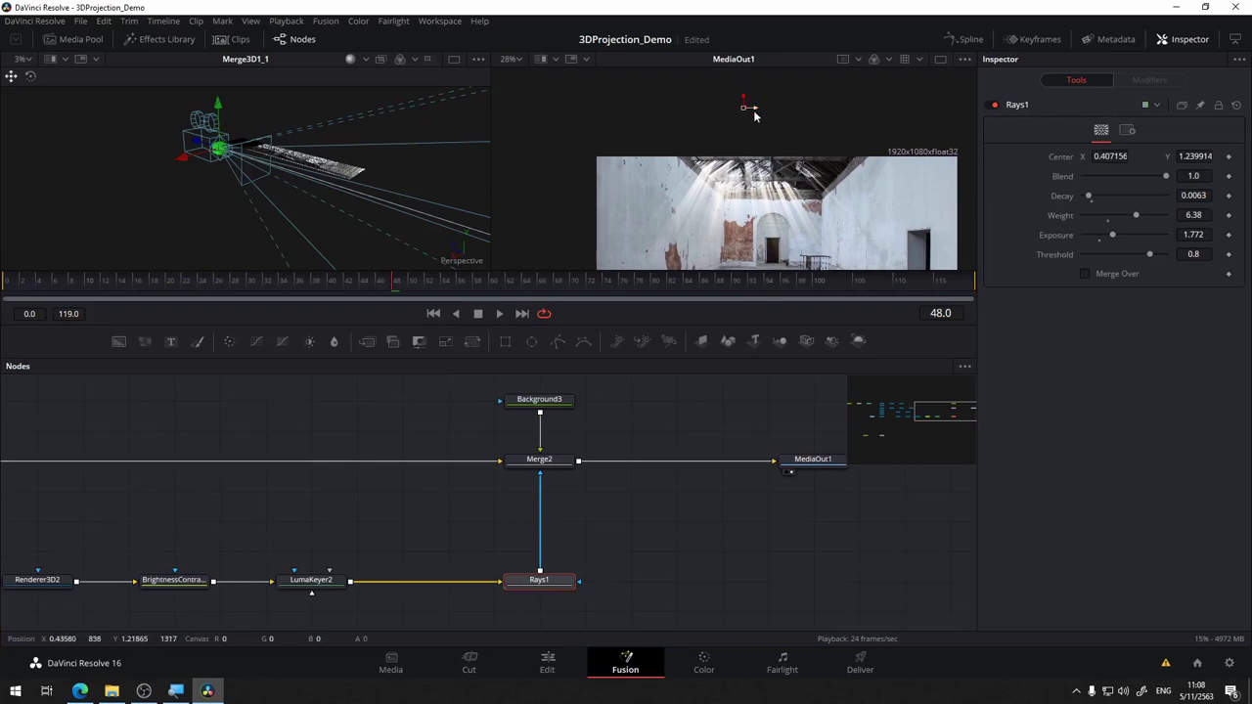
{"action": "left_click_drag", "start_coordinate": [754, 115], "coordinate": [706, 115]}
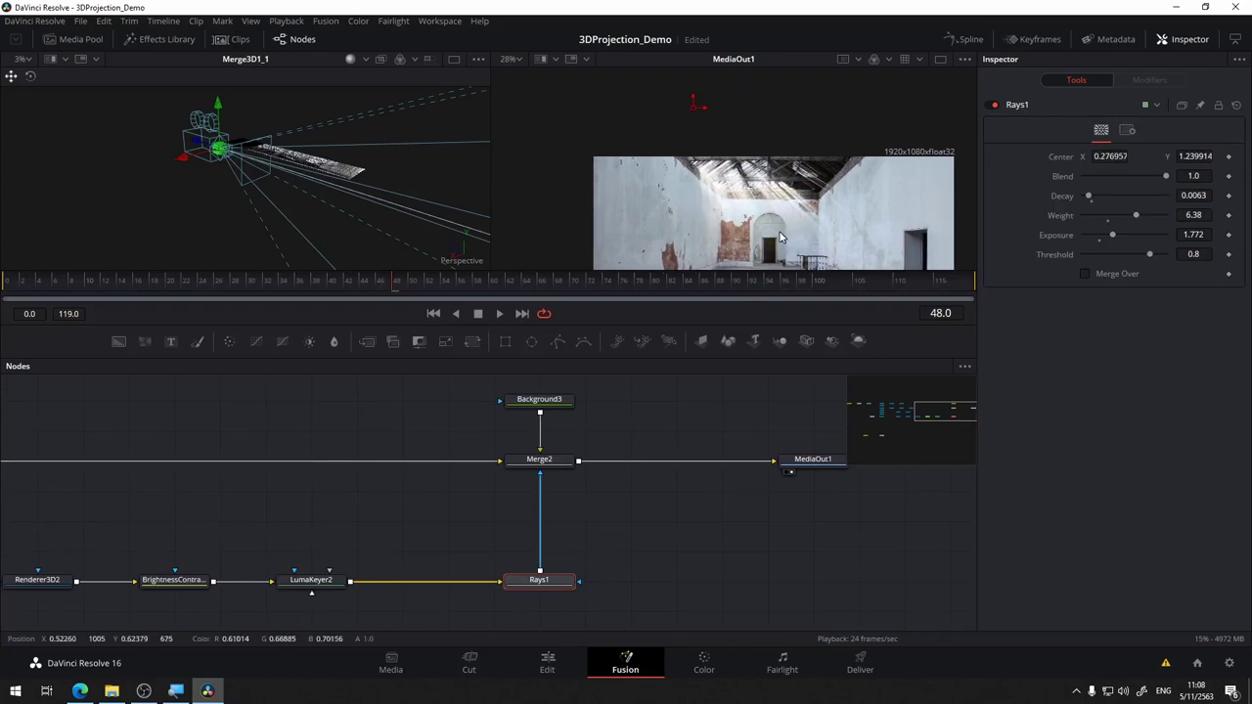
{"action": "left_click_drag", "start_coordinate": [758, 189], "coordinate": [812, 282]}
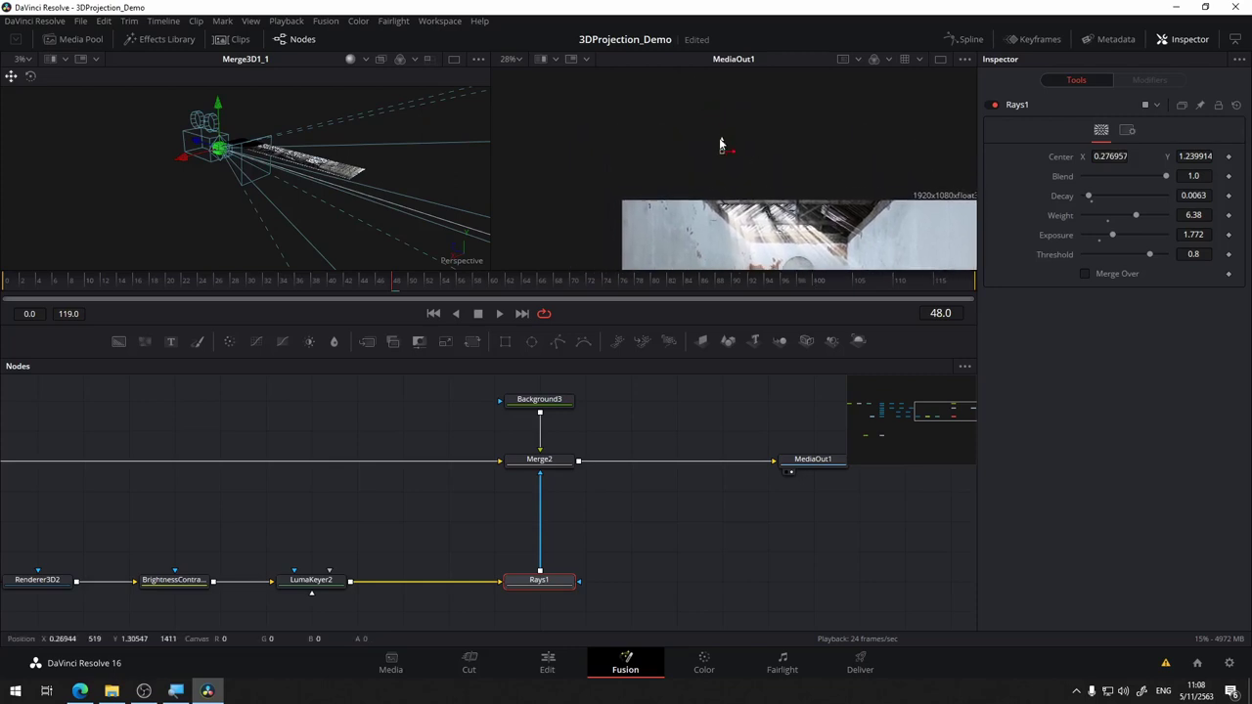
{"action": "left_click_drag", "start_coordinate": [721, 147], "coordinate": [723, 100]}
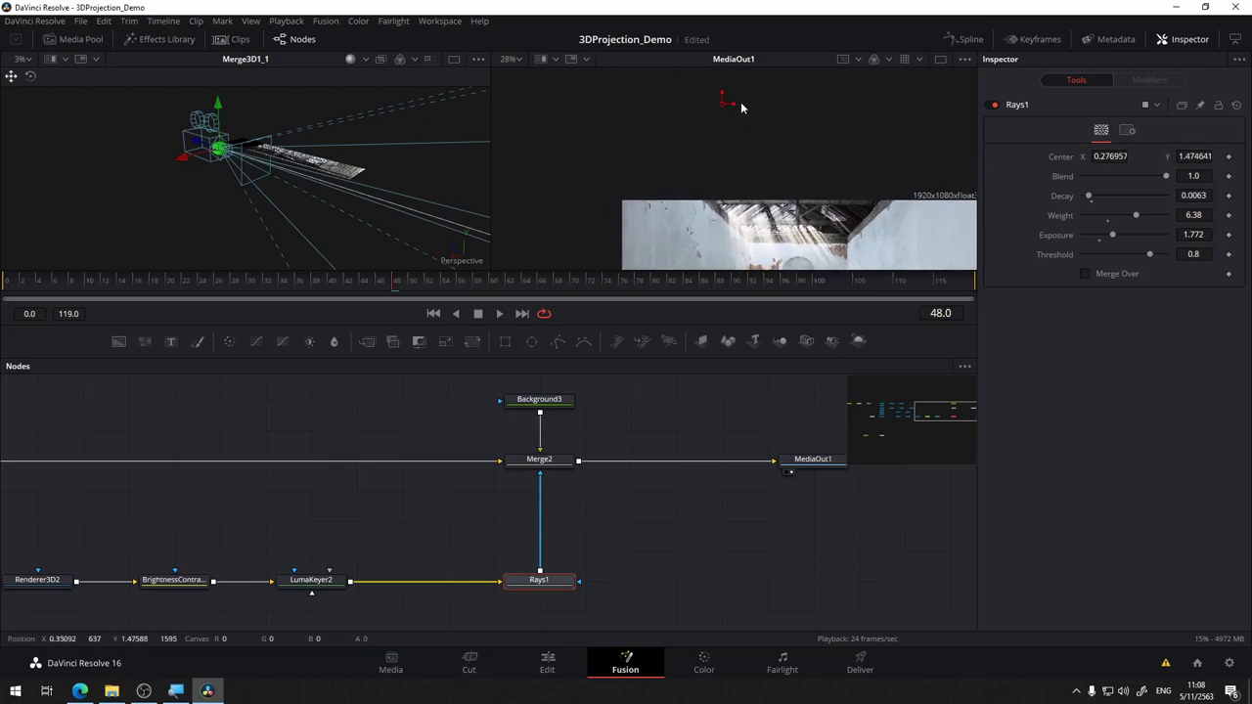
{"action": "left_click_drag", "start_coordinate": [733, 107], "coordinate": [780, 108]}
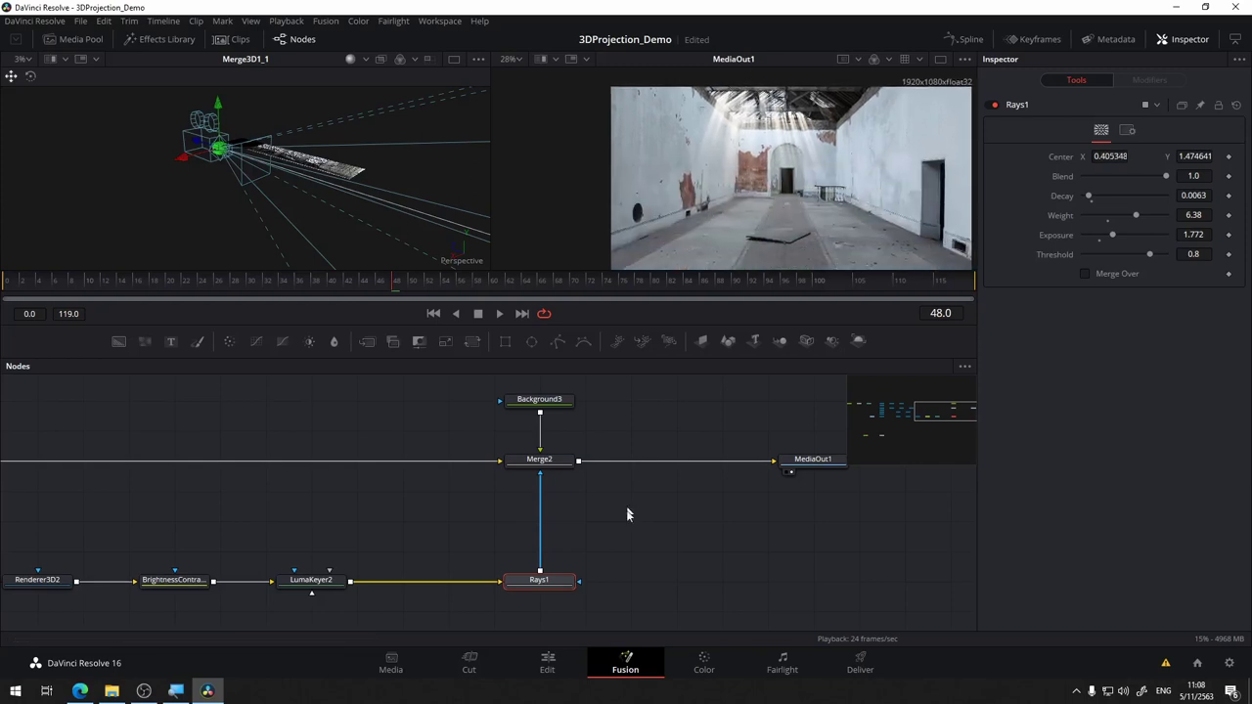
{"action": "left_click_drag", "start_coordinate": [635, 520], "coordinate": [589, 596]}
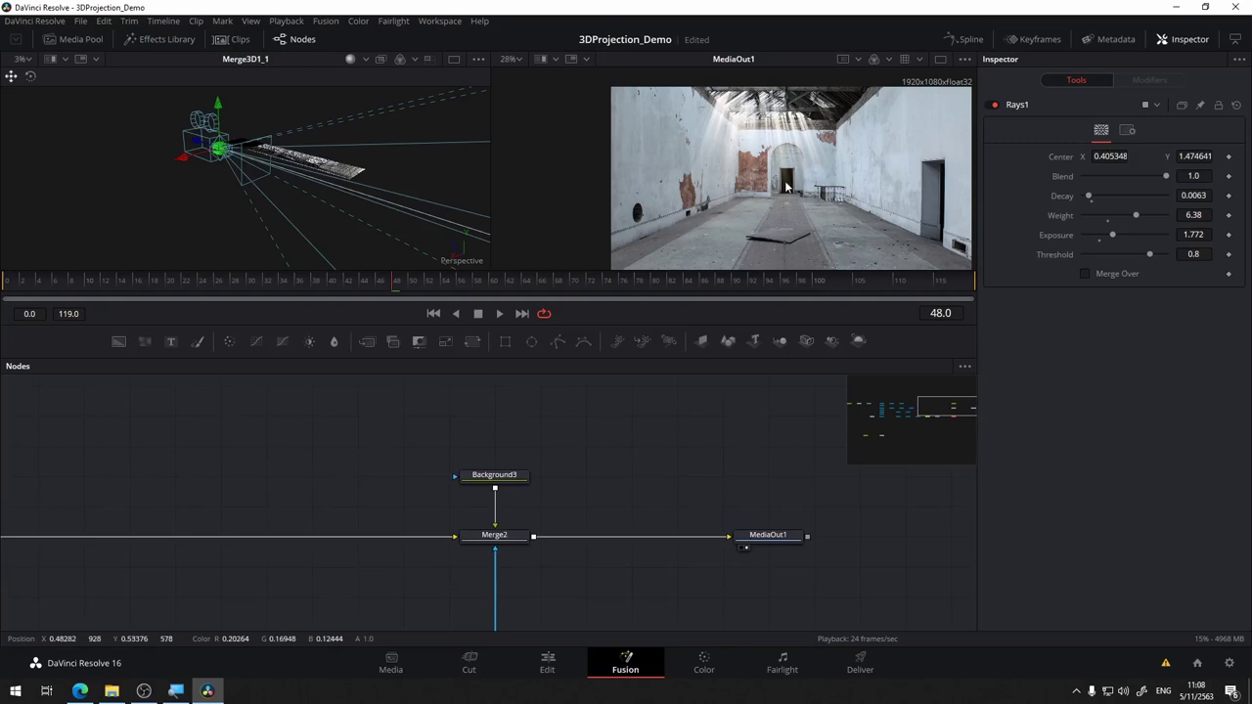
{"action": "scroll", "coordinate": [784, 186], "scroll_direction": "up", "scroll_amount": 2}
{"action": "scroll", "coordinate": [763, 171], "scroll_direction": "up", "scroll_amount": 3}
{"action": "scroll", "coordinate": [704, 127], "scroll_direction": "up", "scroll_amount": 3}
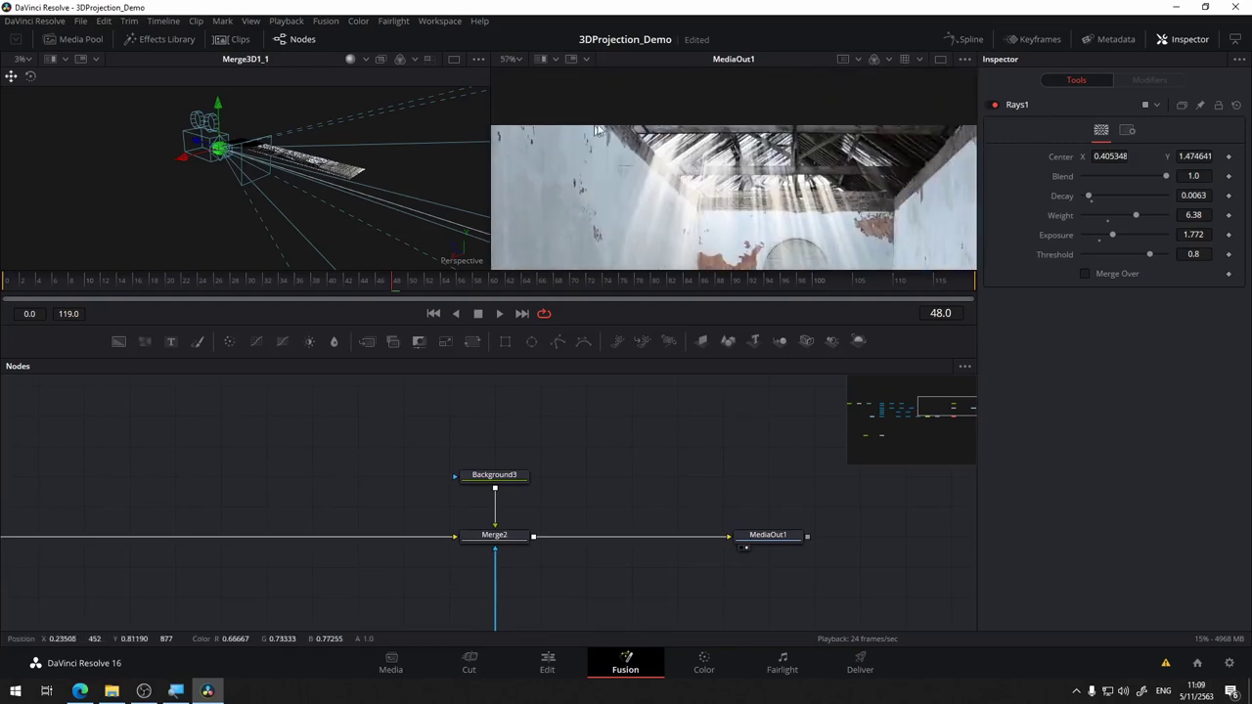
{"action": "left_click_drag", "start_coordinate": [639, 459], "coordinate": [687, 344]}
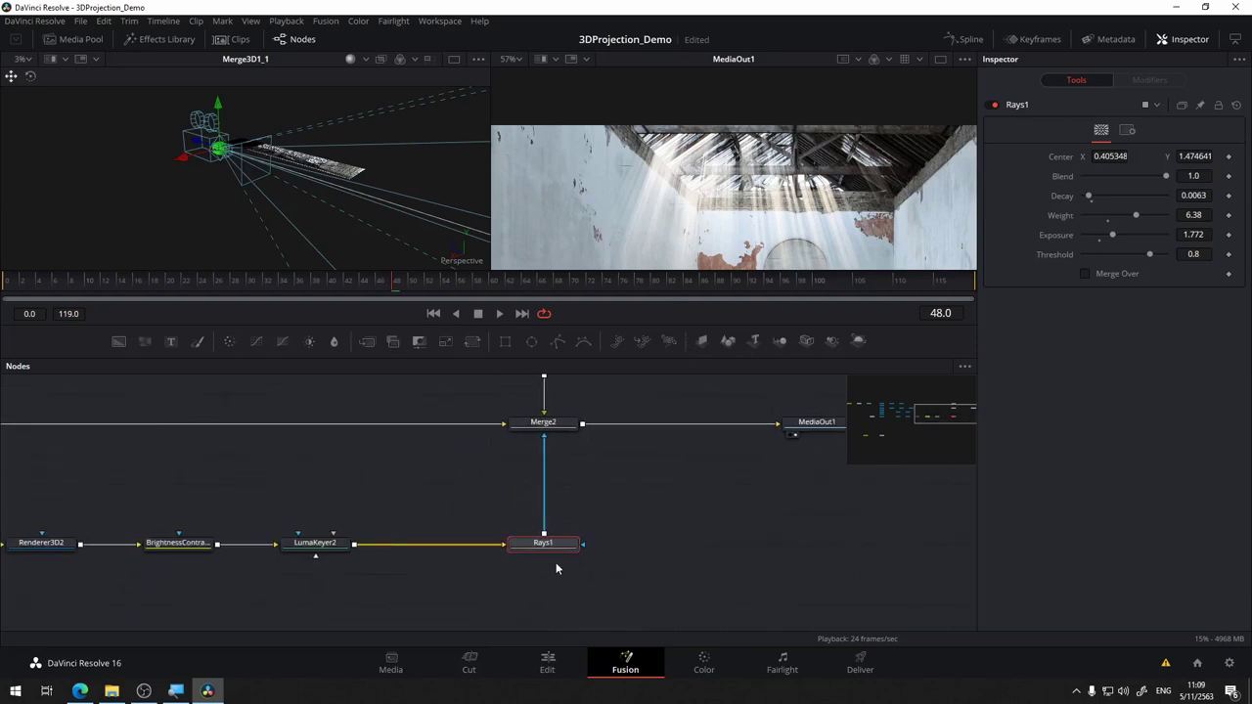
{"action": "left_click_drag", "start_coordinate": [597, 526], "coordinate": [565, 570]}
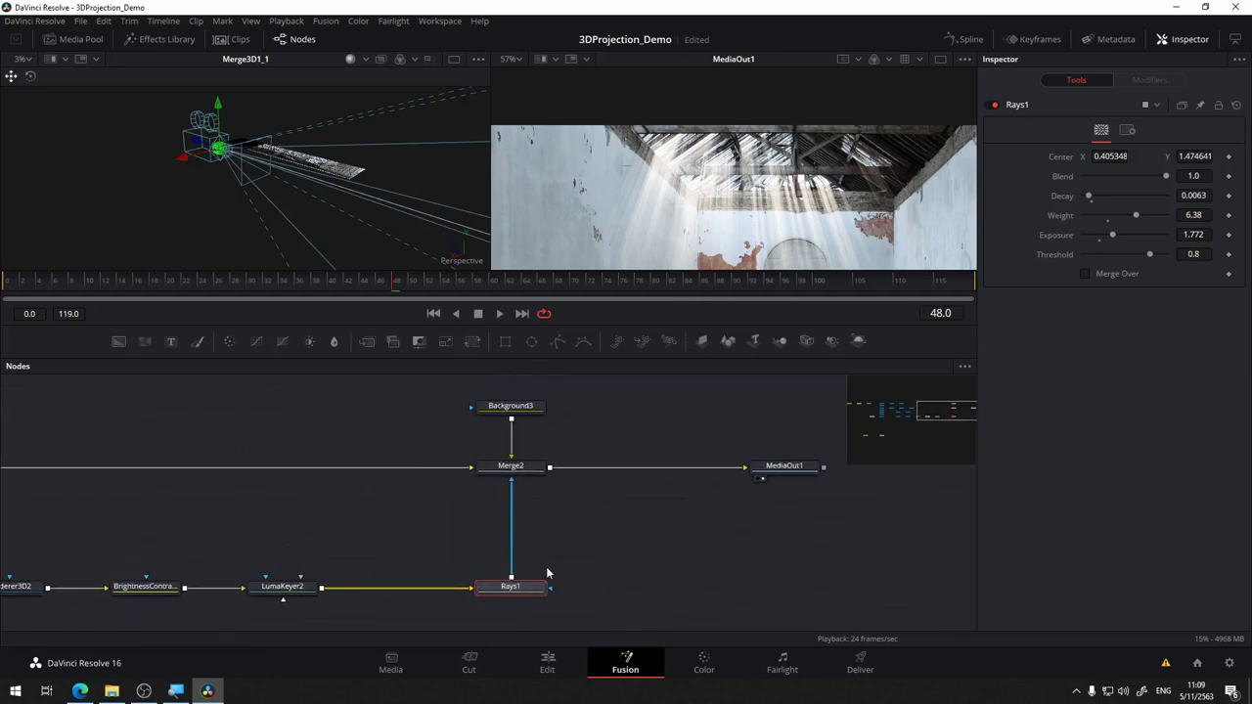
- Show Rays1's isolated output in the viewer and deselect all nodes
{"action": "key", "text": "2"}
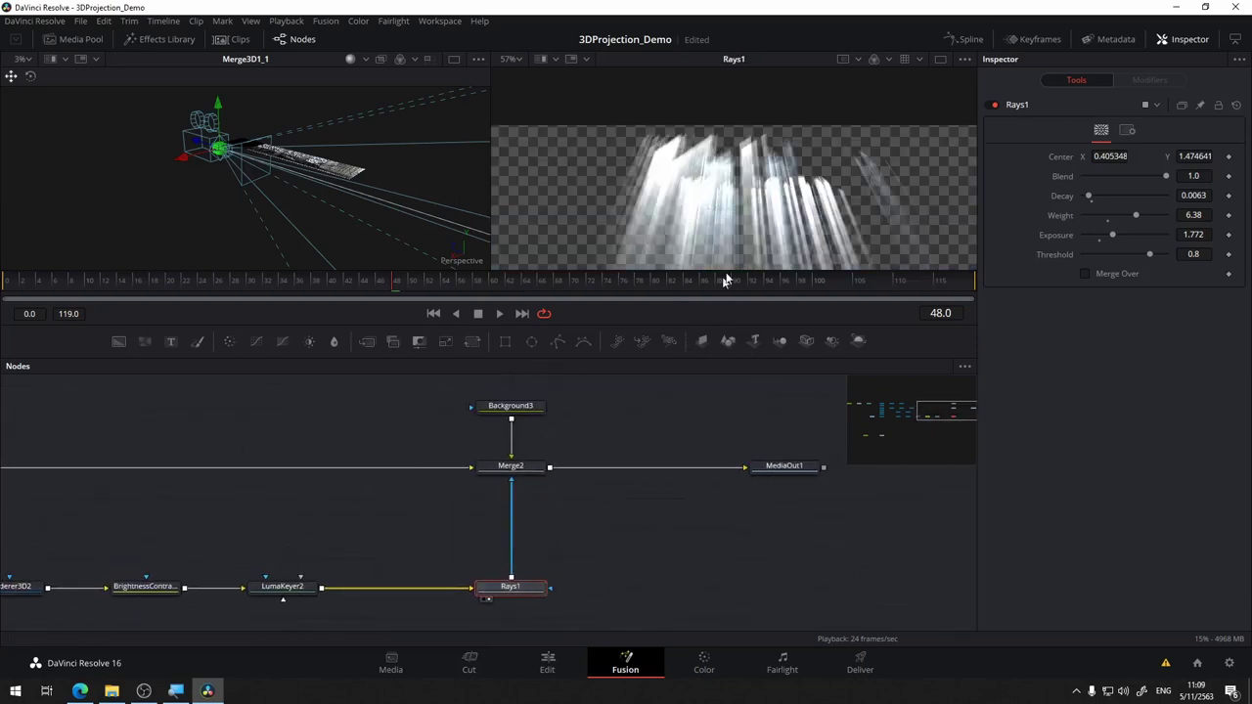
{"action": "left_click_drag", "start_coordinate": [604, 533], "coordinate": [614, 474]}
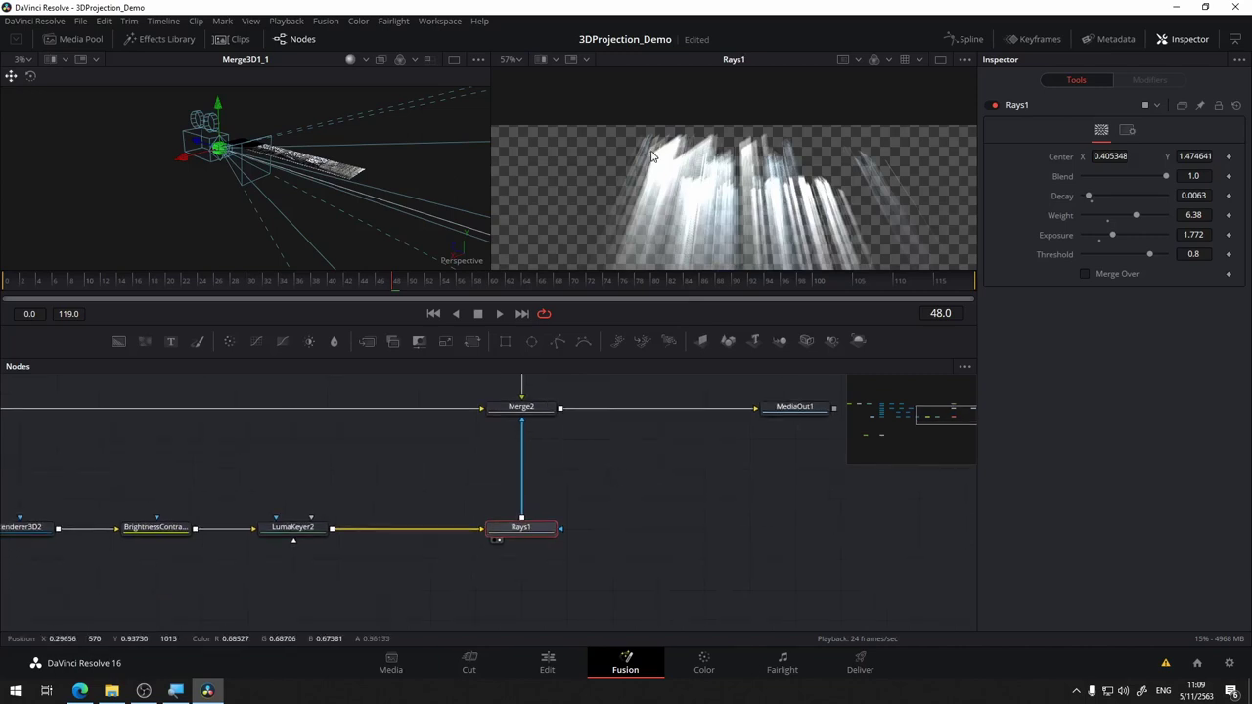
{"action": "left_click", "coordinate": [608, 484]}
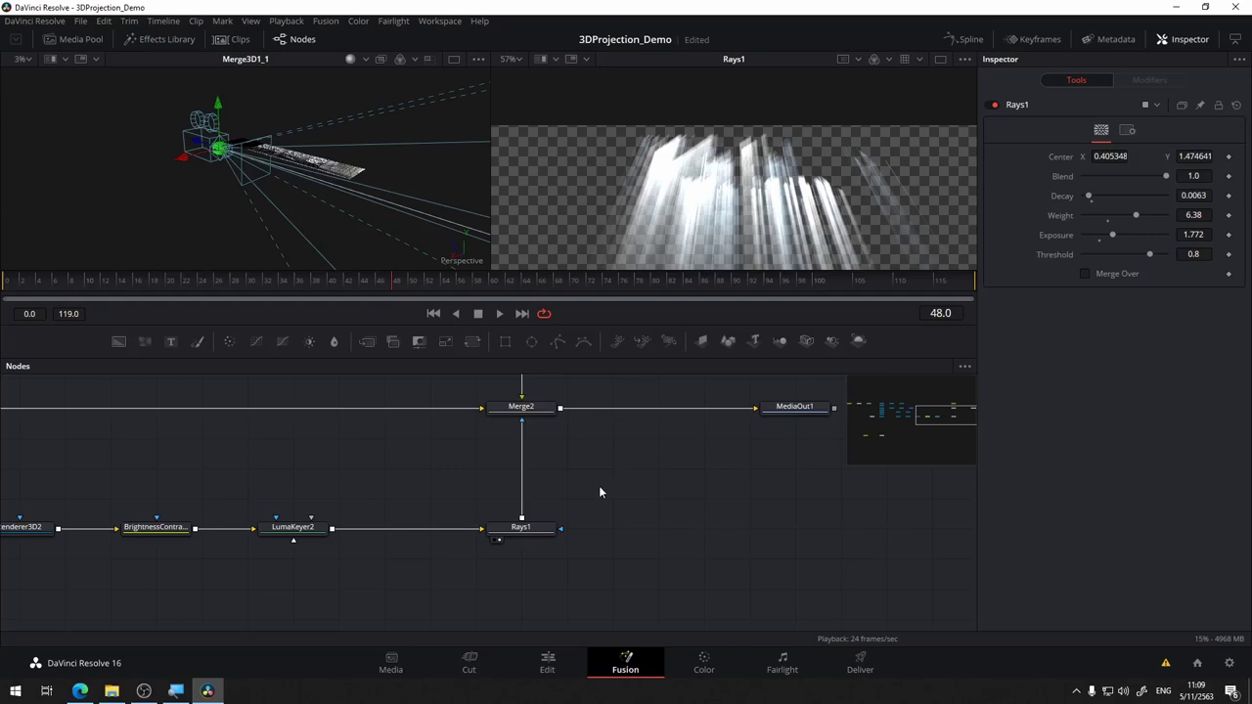
{"action": "key", "text": "shift+space"}
- Add a Blur node fed by Rays1 at Blur Size 28.3, placed right of Rays1
{"action": "type", "text": "blu"}
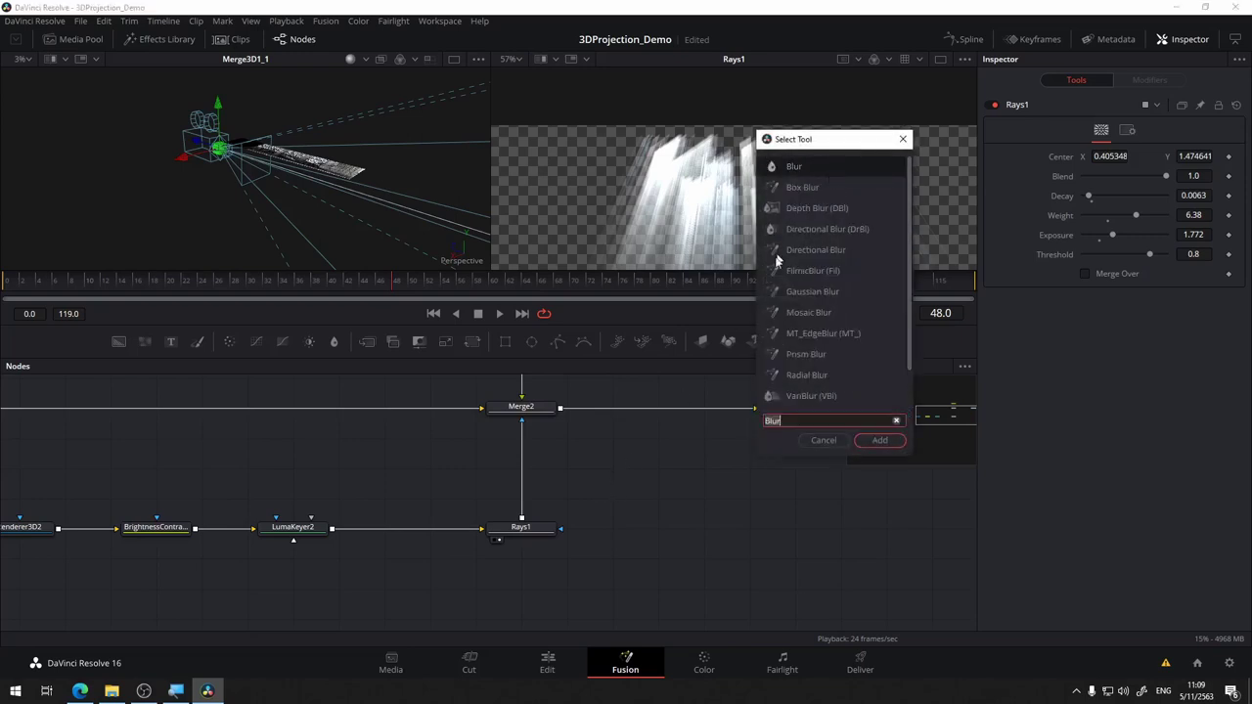
{"action": "left_click", "coordinate": [880, 440]}
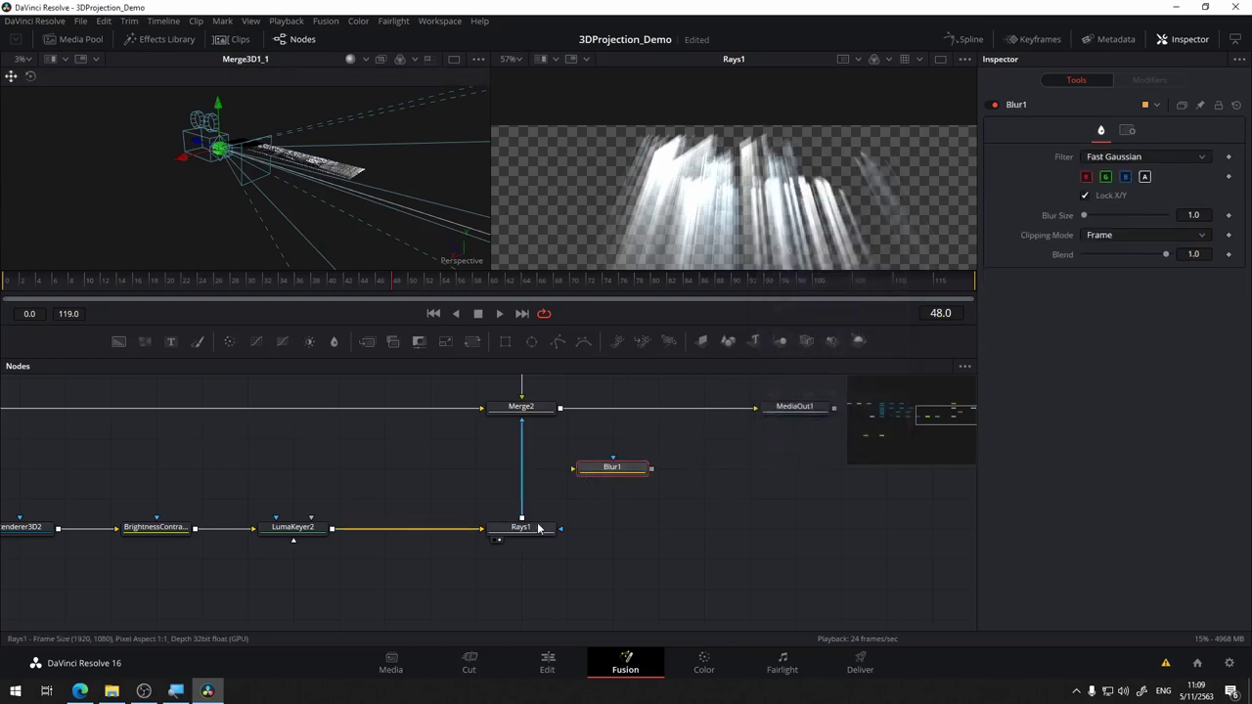
{"action": "mouse_move", "coordinate": [523, 522]}
{"action": "left_mouse_down"}
{"action": "mouse_move", "coordinate": [635, 467]}
{"action": "mouse_move", "coordinate": [724, 213]}
{"action": "left_mouse_up"}
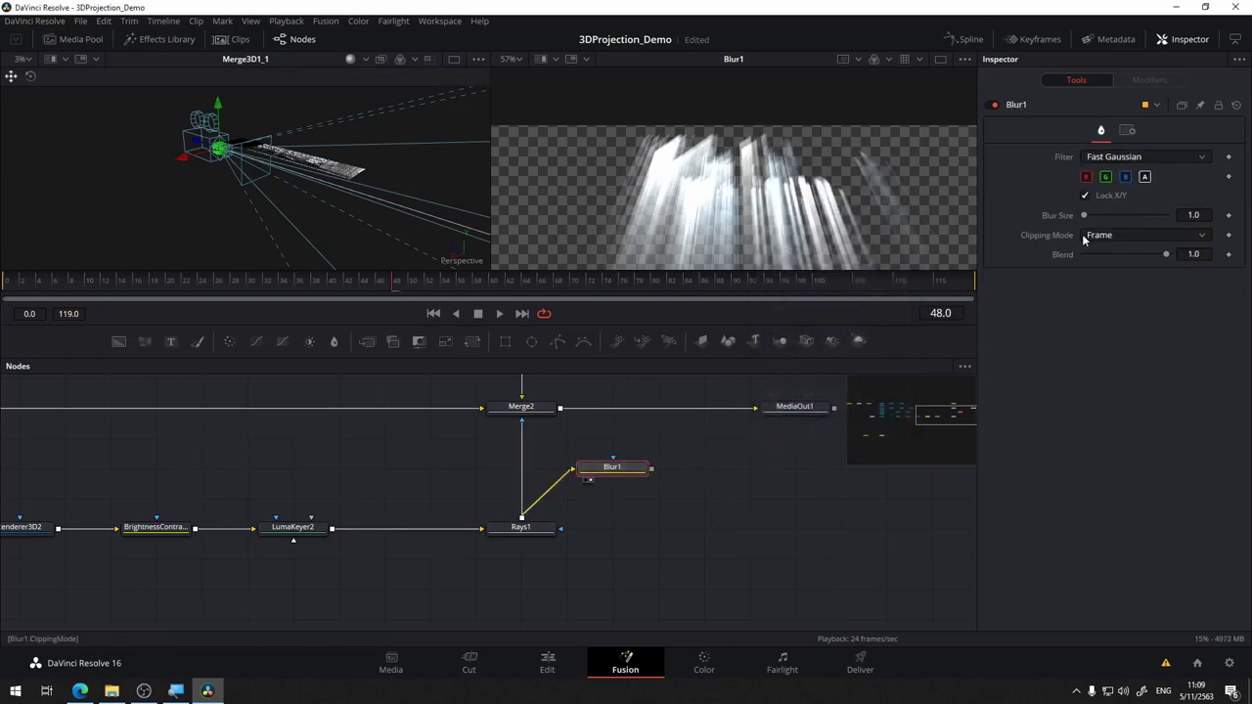
{"action": "left_click_drag", "start_coordinate": [1084, 215], "coordinate": [1110, 221]}
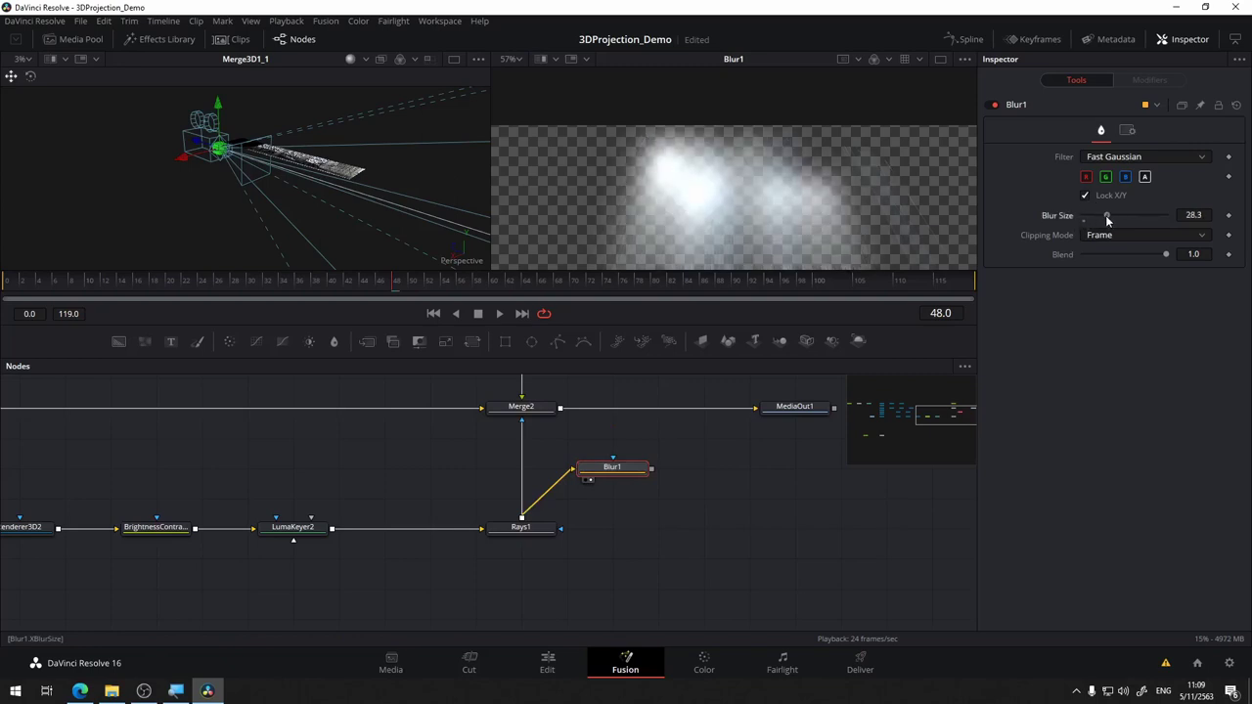
{"action": "middle_click", "coordinate": [748, 496]}
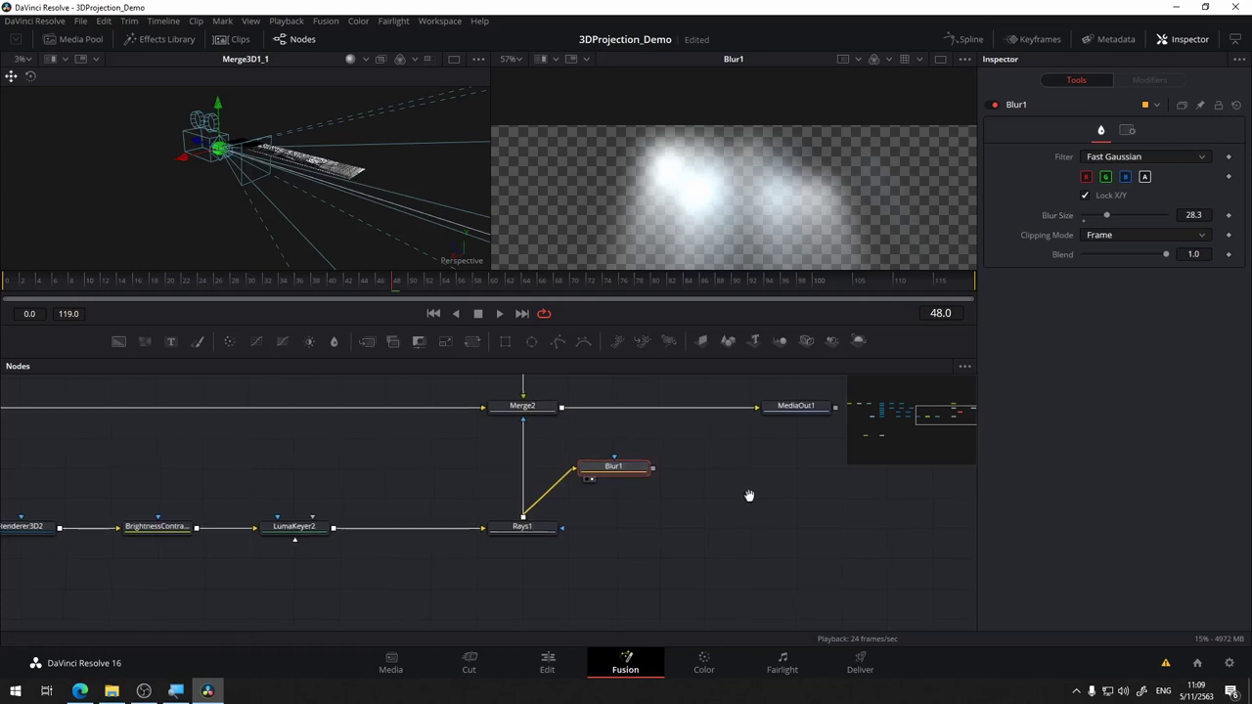
{"action": "mouse_move", "coordinate": [611, 473]}
{"action": "left_mouse_down"}
{"action": "mouse_move", "coordinate": [703, 502]}
{"action": "mouse_move", "coordinate": [714, 544]}
{"action": "left_mouse_up"}
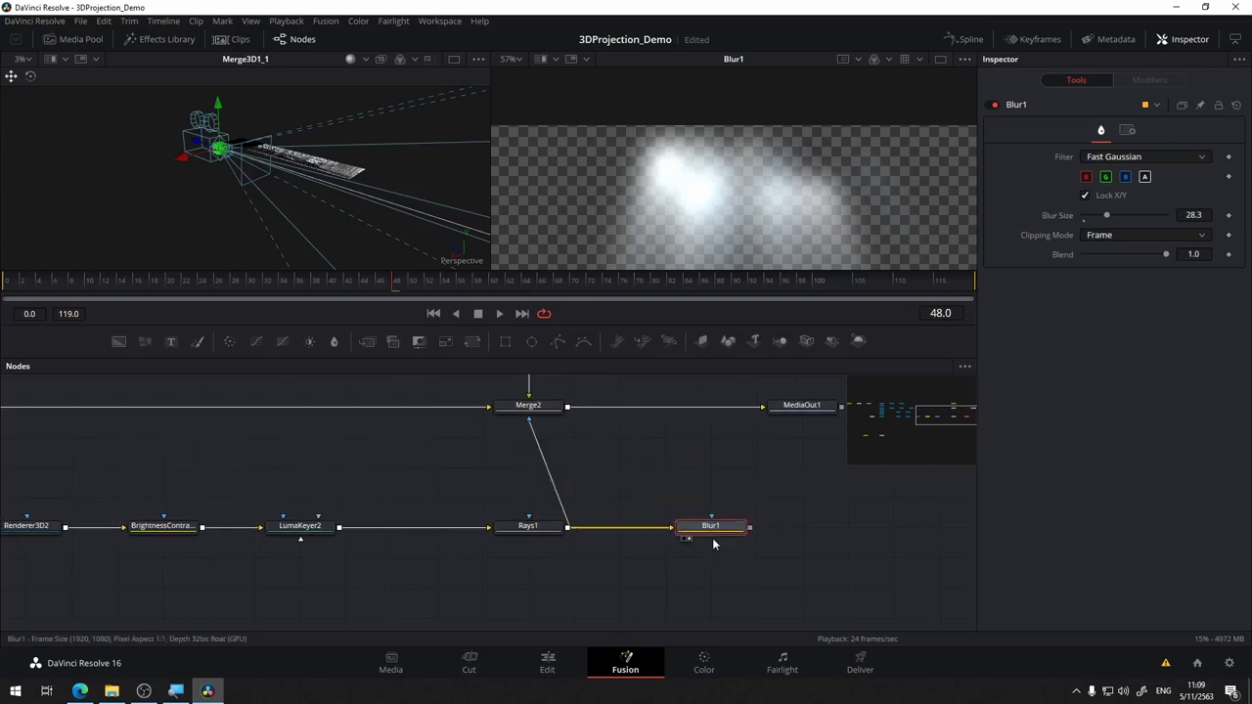
{"action": "scroll", "coordinate": [631, 452], "scroll_direction": "right", "scroll_amount": 3}
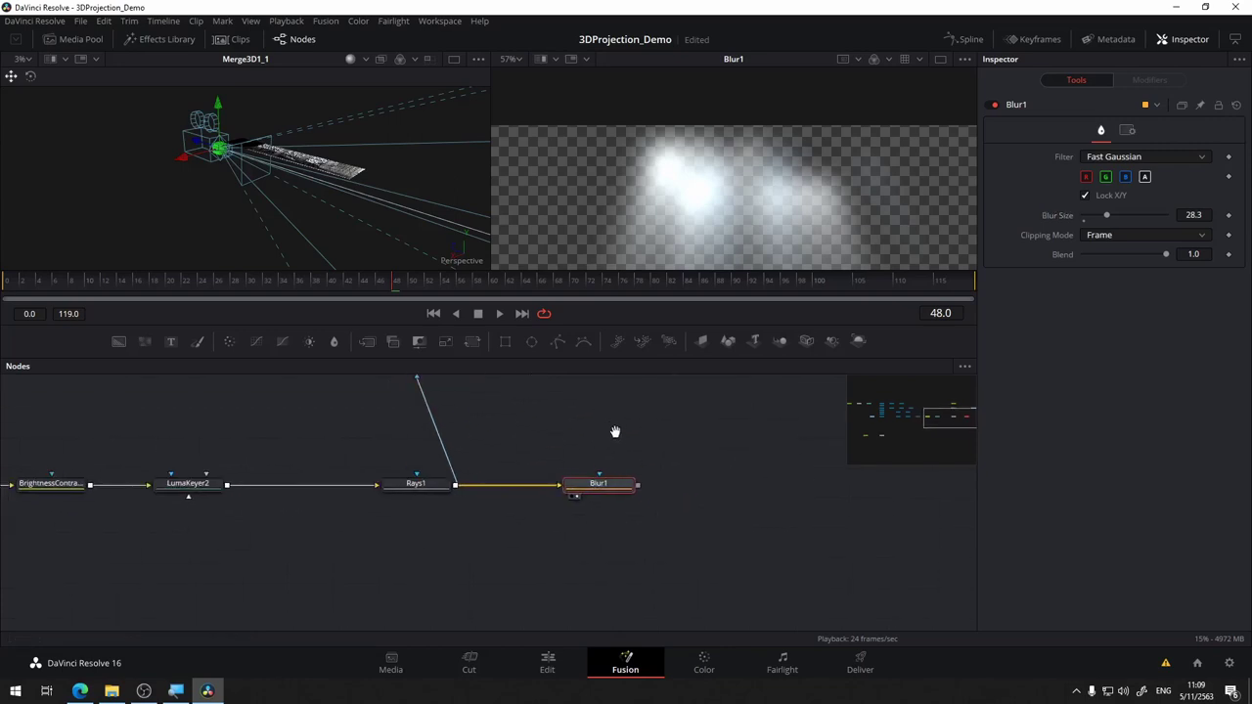
{"action": "scroll", "coordinate": [626, 448], "scroll_direction": "right", "scroll_amount": 2}
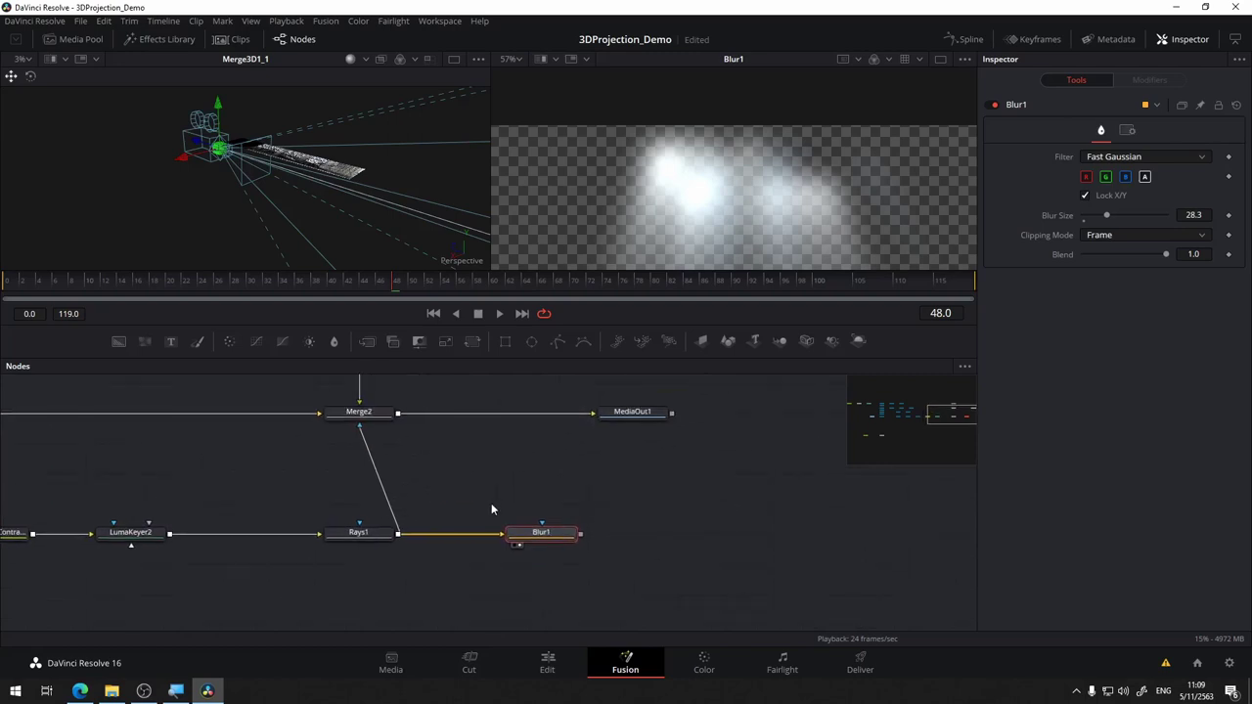
- Add Merge4 with Rays1 as background and Blur1's glow as foreground
{"action": "left_click", "coordinate": [371, 343]}
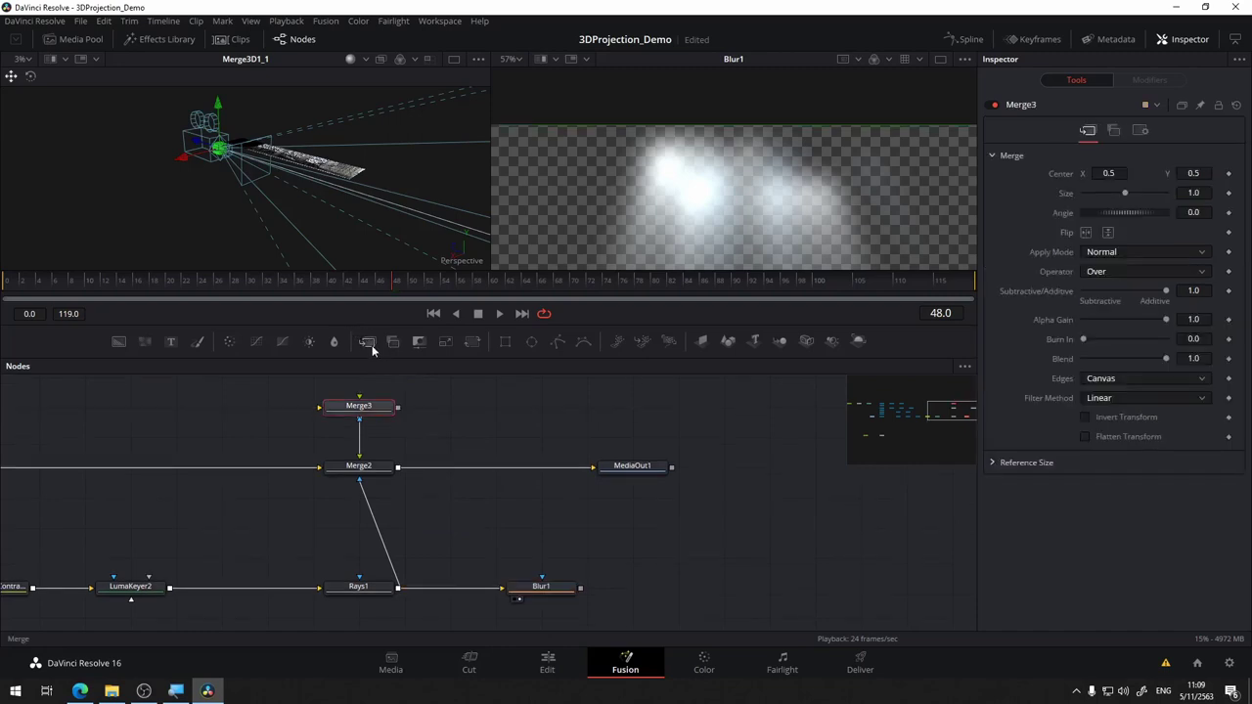
{"action": "left_click_drag", "start_coordinate": [493, 530], "coordinate": [494, 529]}
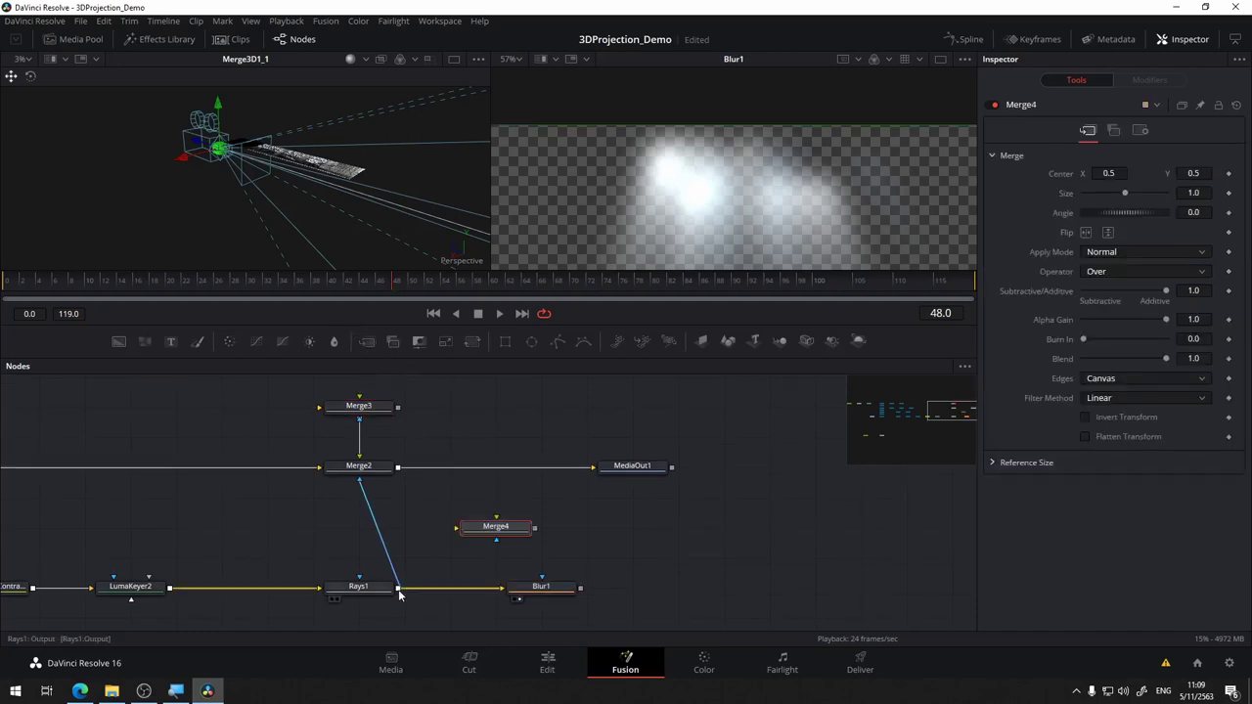
{"action": "left_click_drag", "start_coordinate": [398, 587], "coordinate": [497, 526]}
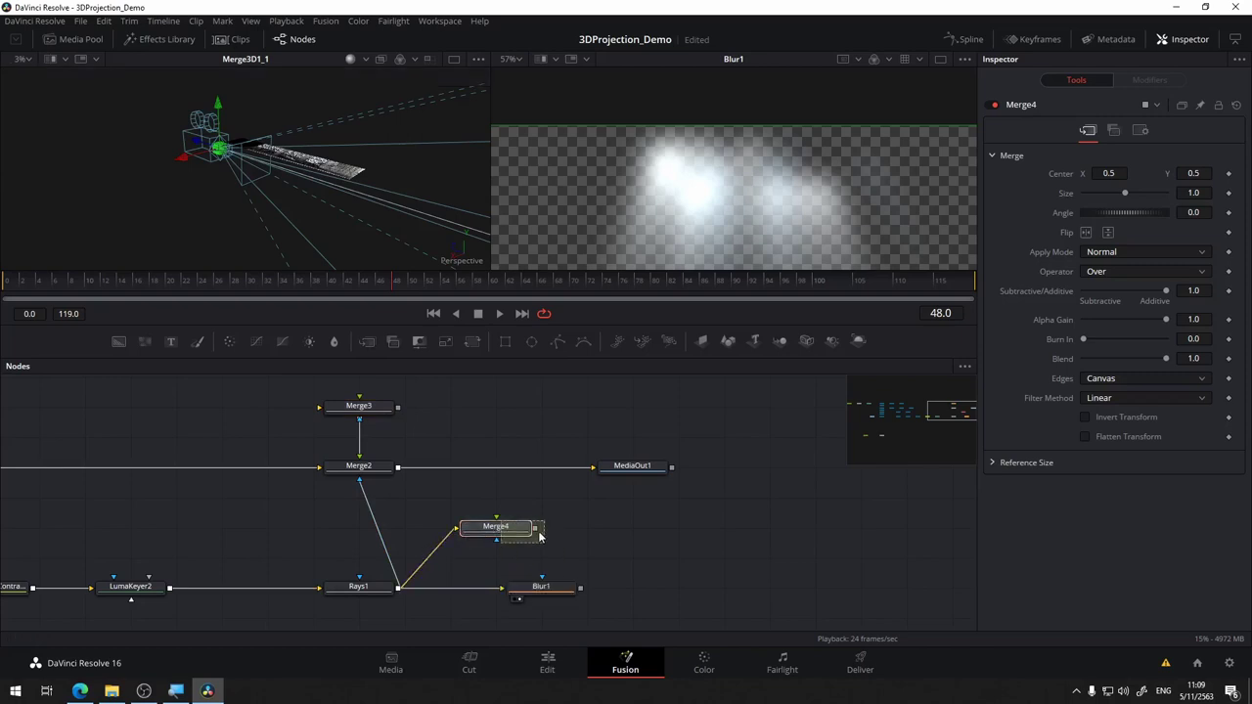
{"action": "left_click_drag", "start_coordinate": [497, 539], "coordinate": [544, 590]}
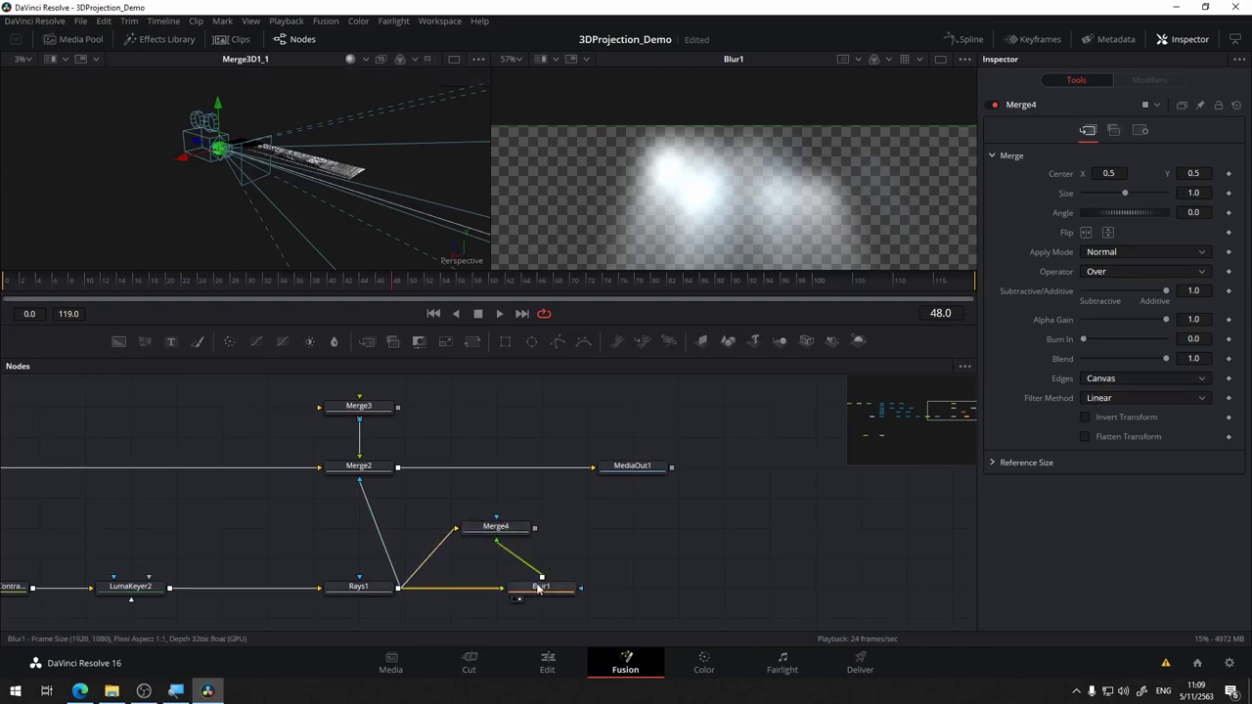
- Compare Merge4, Rays1 and Blur1 outputs in the viewer, then link Merge4 toward Merge2
{"action": "left_click_drag", "start_coordinate": [496, 528], "coordinate": [687, 229]}
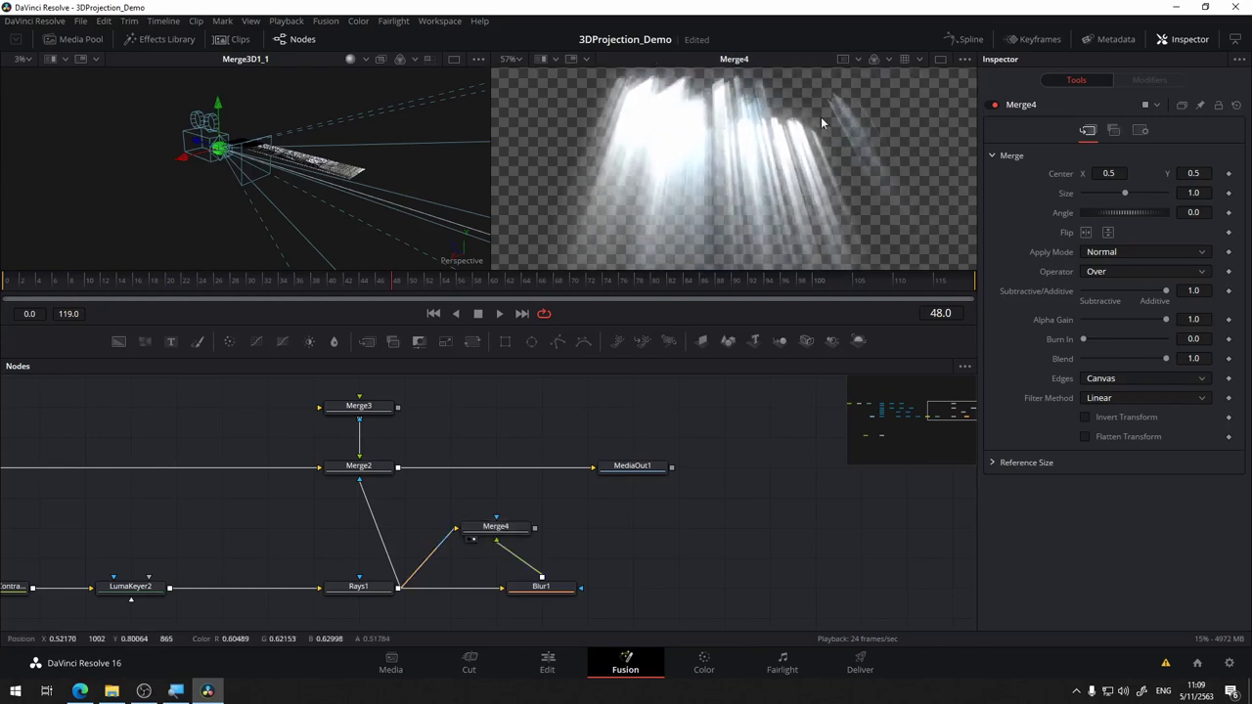
{"action": "left_click_drag", "start_coordinate": [358, 586], "coordinate": [645, 198]}
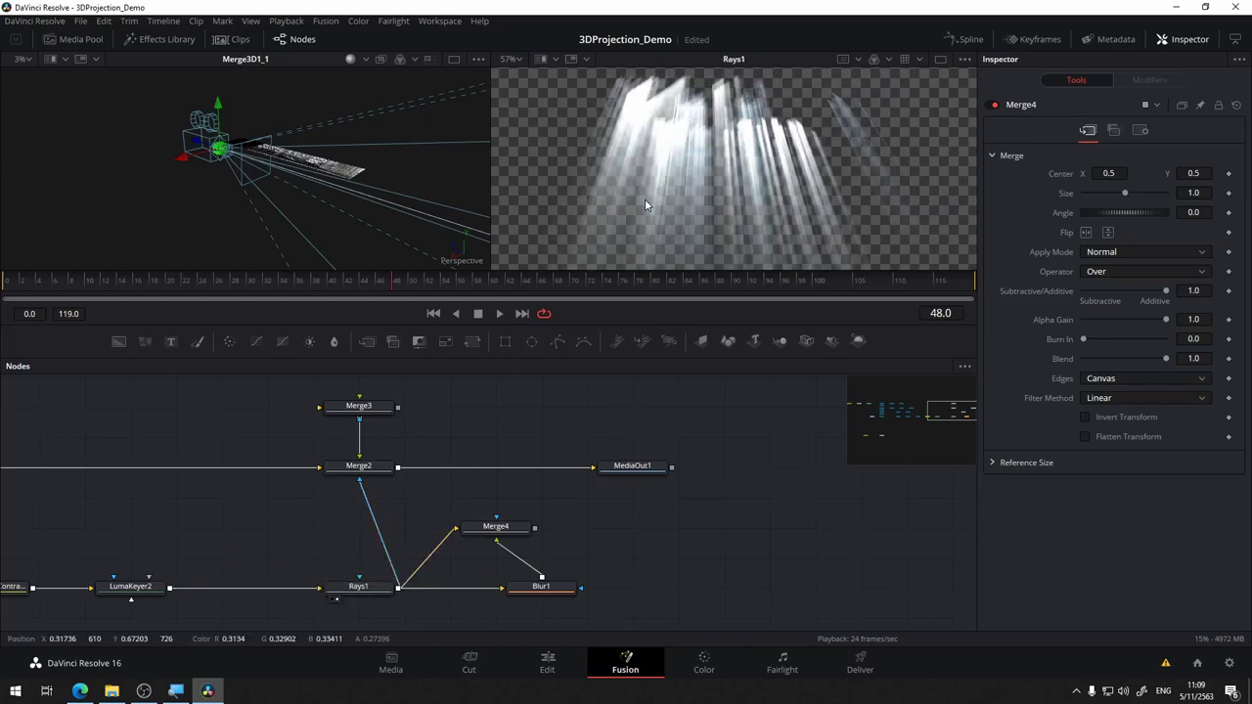
{"action": "left_click_drag", "start_coordinate": [541, 587], "coordinate": [725, 135]}
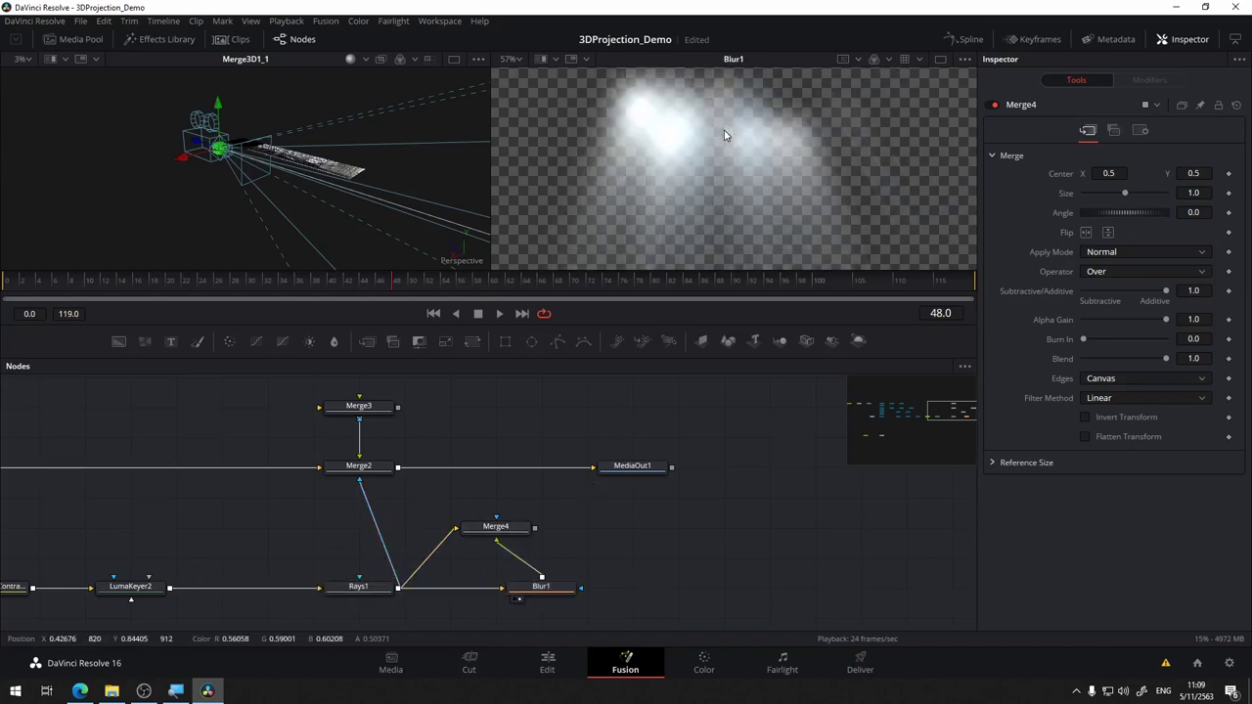
{"action": "left_click_drag", "start_coordinate": [496, 526], "coordinate": [655, 229]}
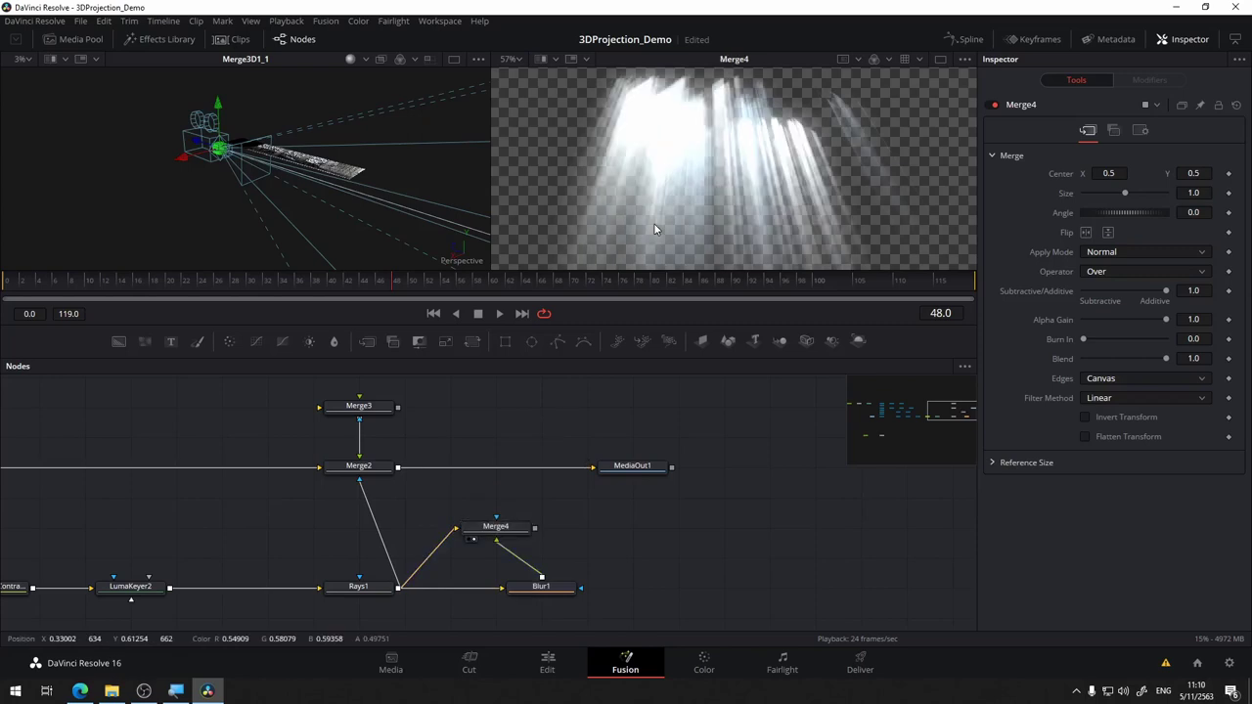
{"action": "left_click_drag", "start_coordinate": [620, 537], "coordinate": [627, 573]}
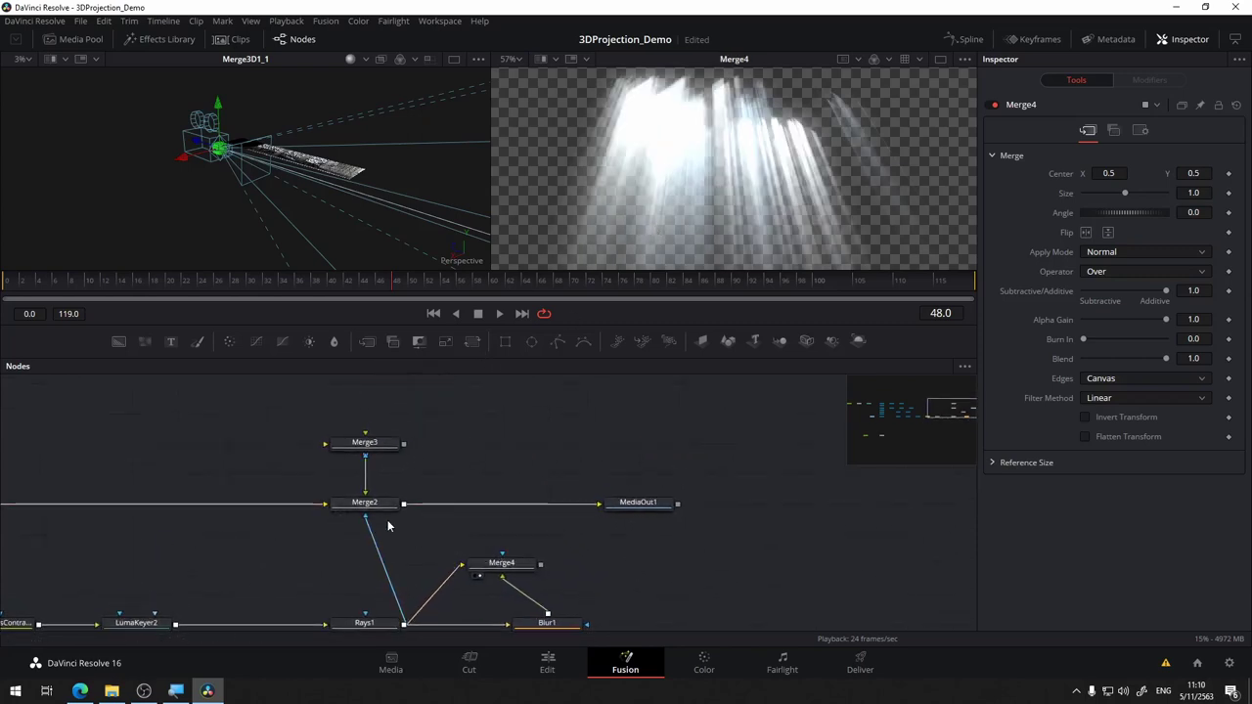
{"action": "left_click_drag", "start_coordinate": [540, 564], "coordinate": [379, 506]}
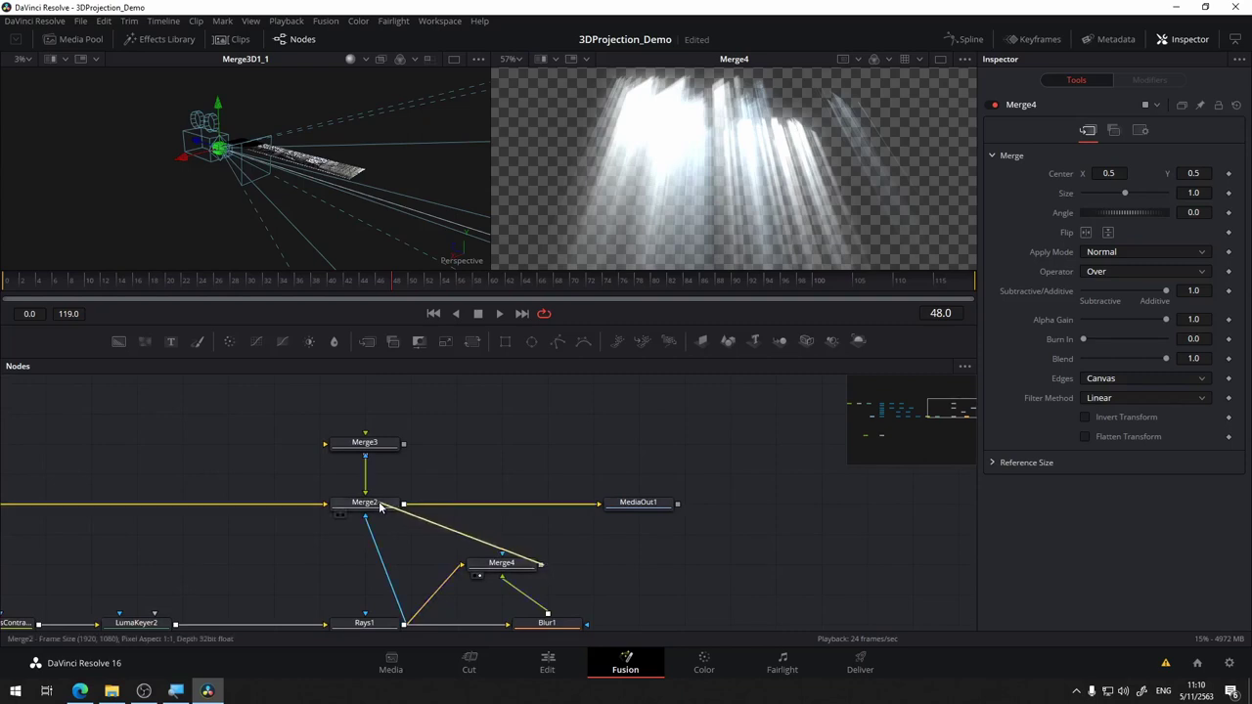
- Route Merge4 into Merge2's mask input in place of Rays1 and view the final output
{"action": "left_click", "coordinate": [425, 533]}
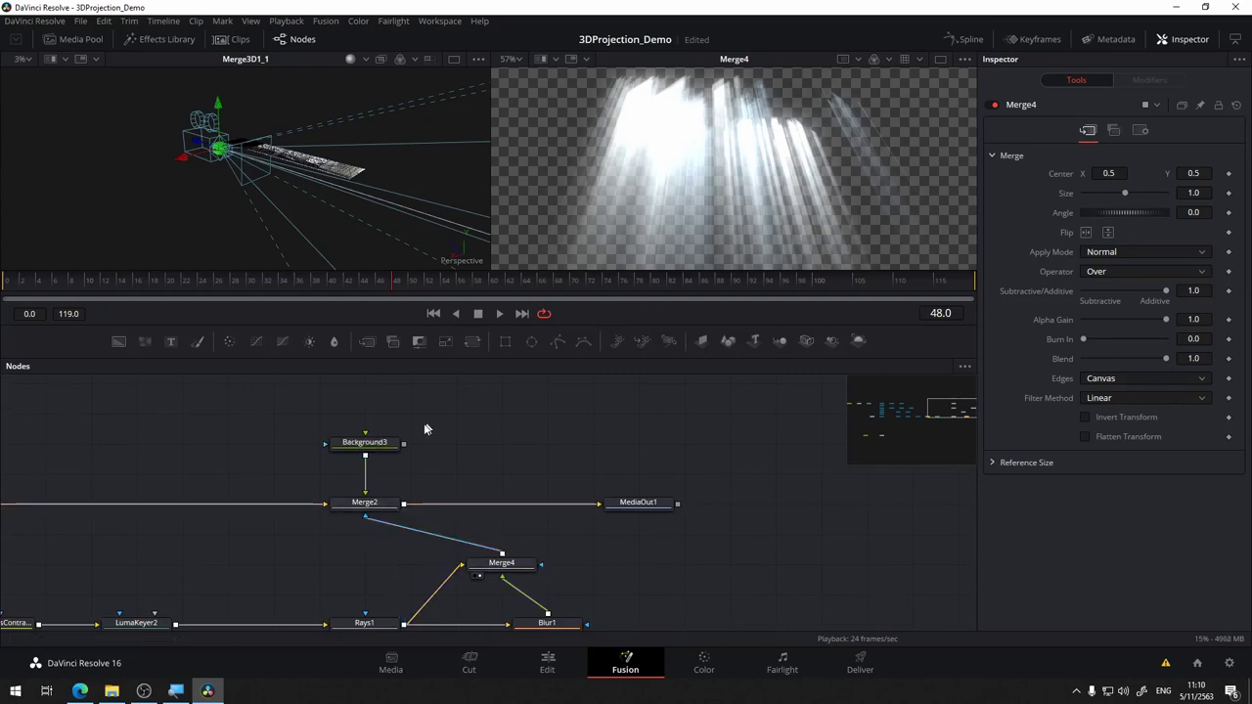
{"action": "left_click", "coordinate": [617, 514]}
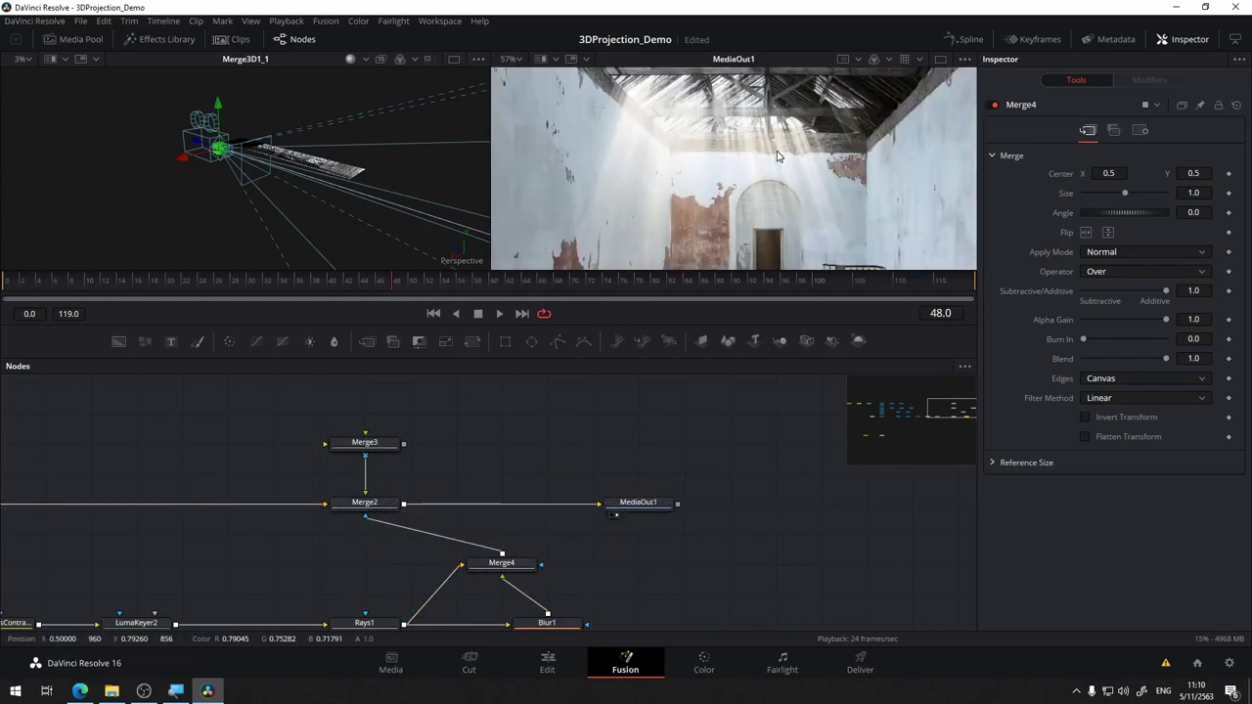
{"action": "scroll", "coordinate": [778, 156], "scroll_direction": "down", "scroll_amount": 3}
{"action": "scroll", "coordinate": [778, 157], "scroll_direction": "up", "scroll_amount": 3}
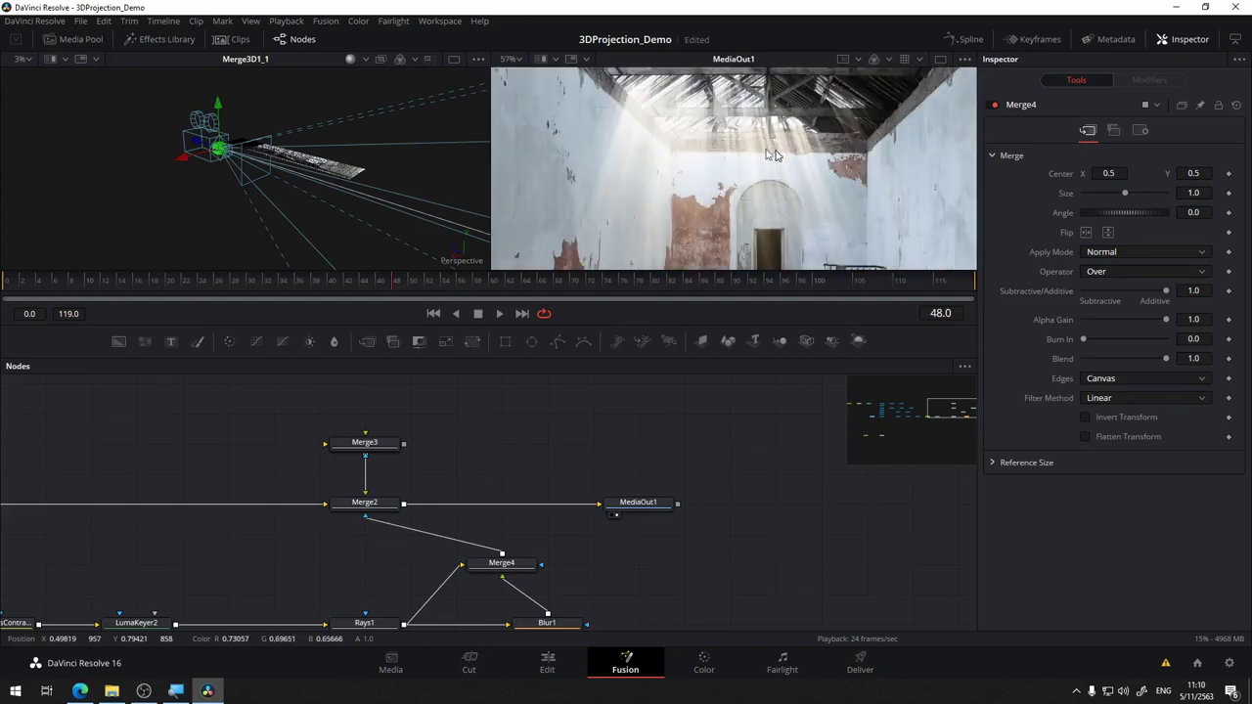
{"action": "scroll", "coordinate": [585, 588], "scroll_direction": "down", "scroll_amount": 2}
- Lower Merge4's Blend to 0.772 and centre the full composite in the viewer
{"action": "left_click", "coordinate": [529, 499]}
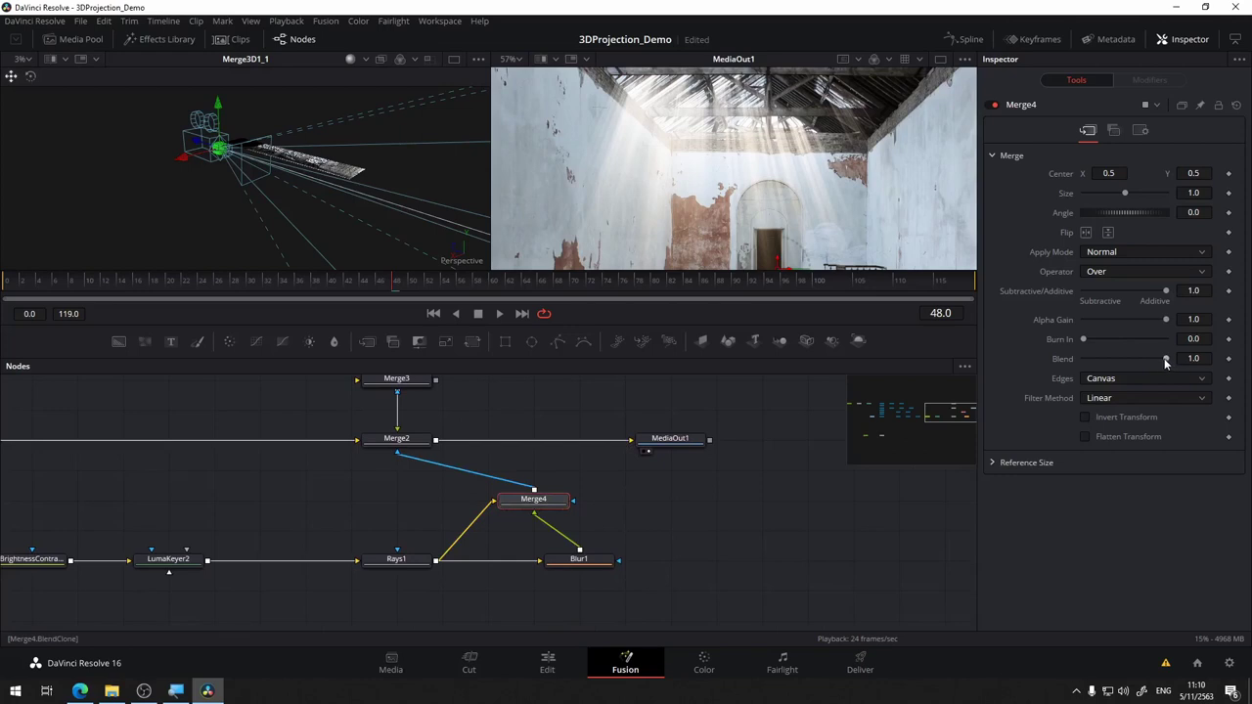
{"action": "left_click_drag", "start_coordinate": [1165, 359], "coordinate": [1146, 359]}
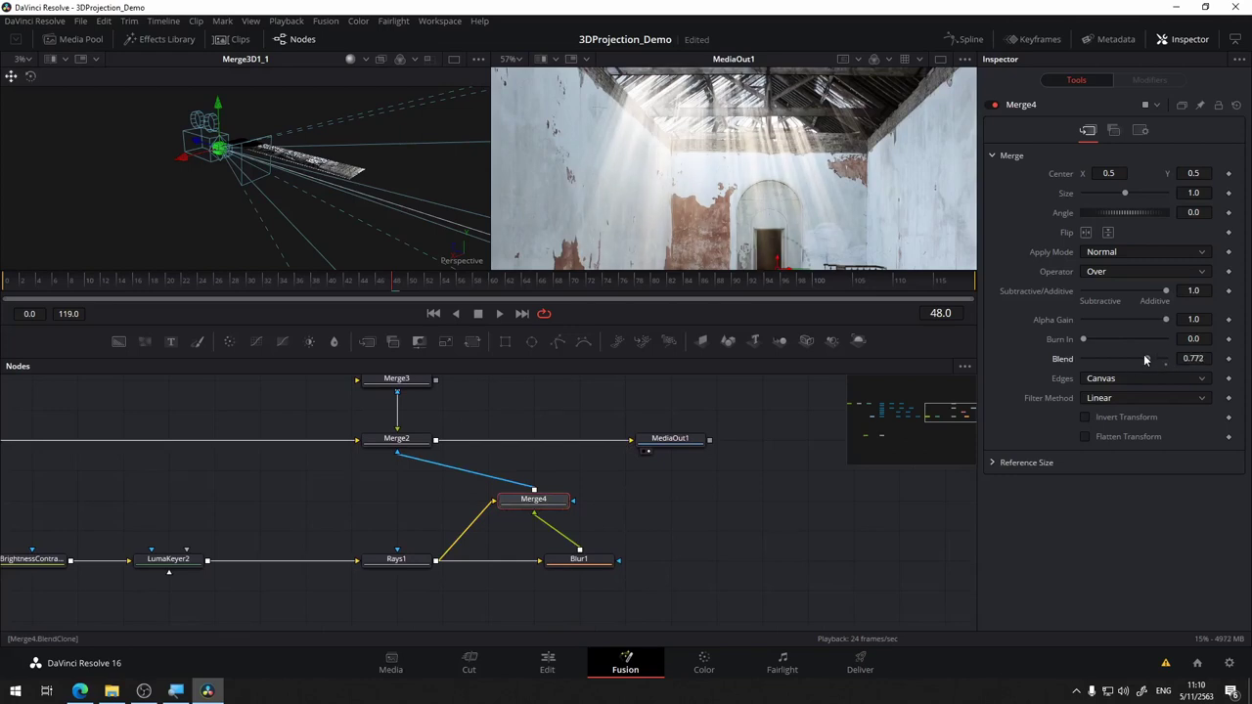
{"action": "scroll", "coordinate": [675, 154], "scroll_direction": "down", "scroll_amount": 2}
{"action": "scroll", "coordinate": [675, 154], "scroll_direction": "down", "scroll_amount": 1}
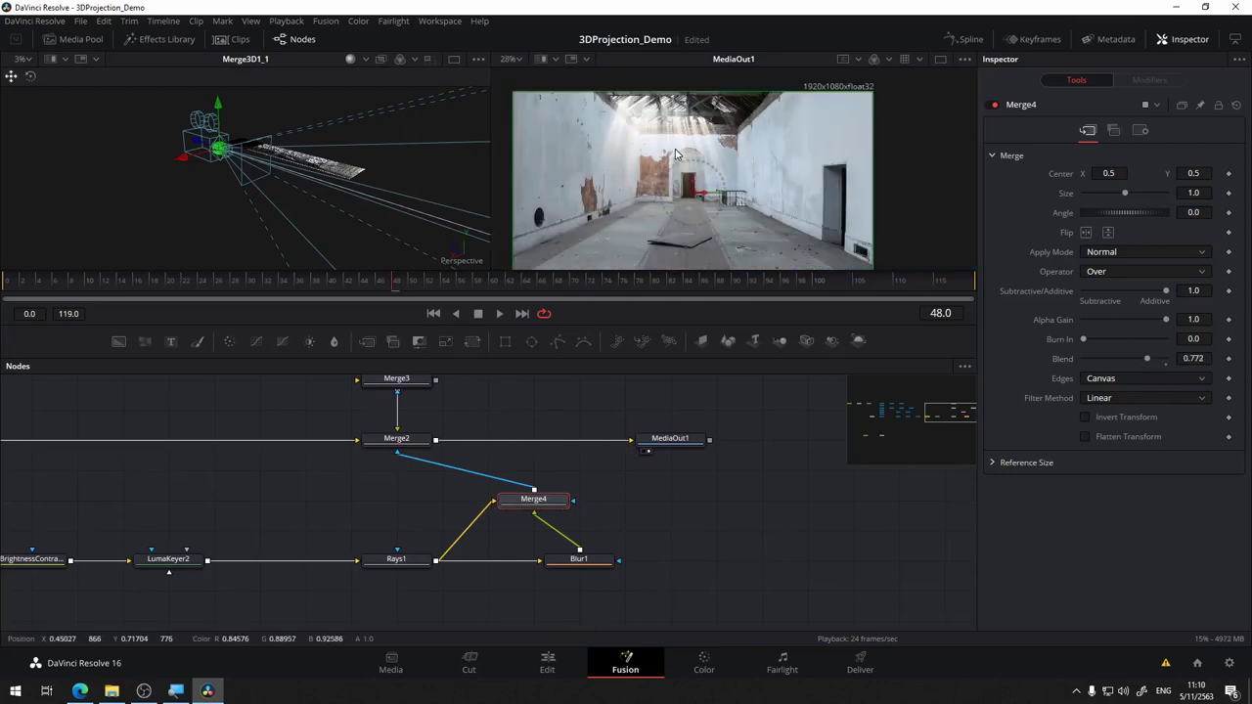
{"action": "left_click_drag", "start_coordinate": [675, 154], "coordinate": [719, 213]}
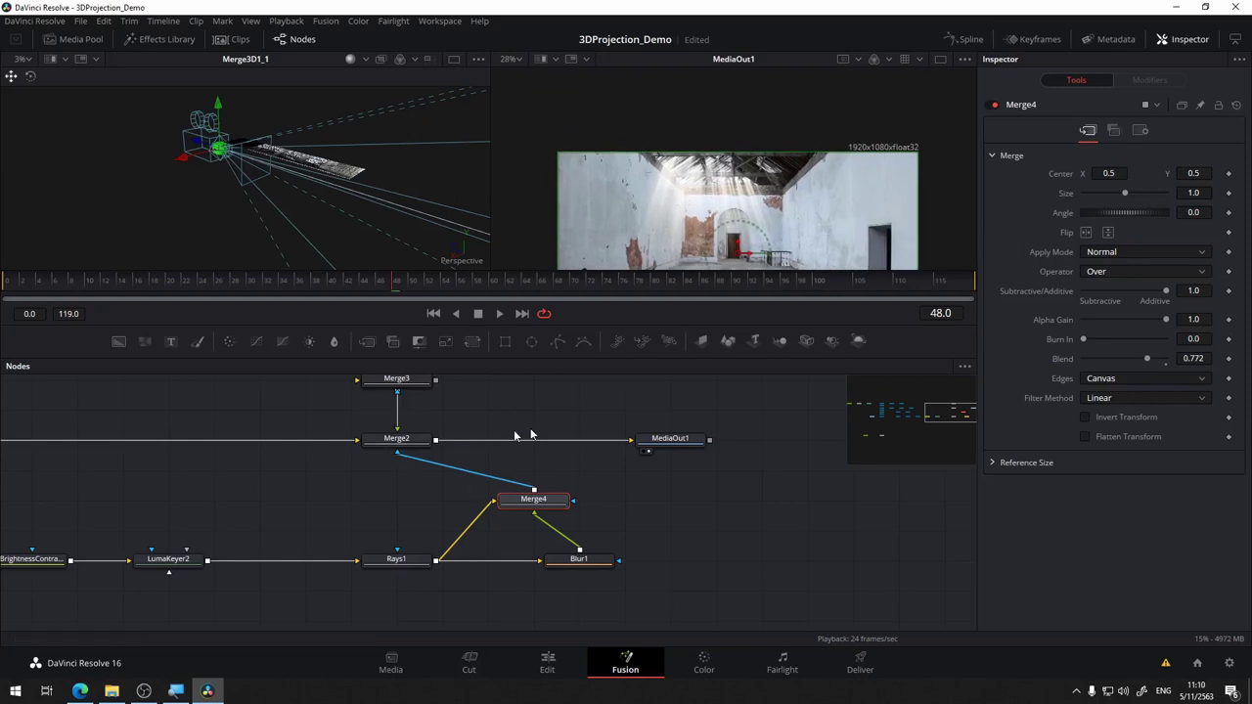
- Shift Merge3, Merge2 and MediaOut1 right so Merge2 sits above Merge4
{"action": "scroll", "coordinate": [706, 487], "scroll_direction": "up", "scroll_amount": 3}
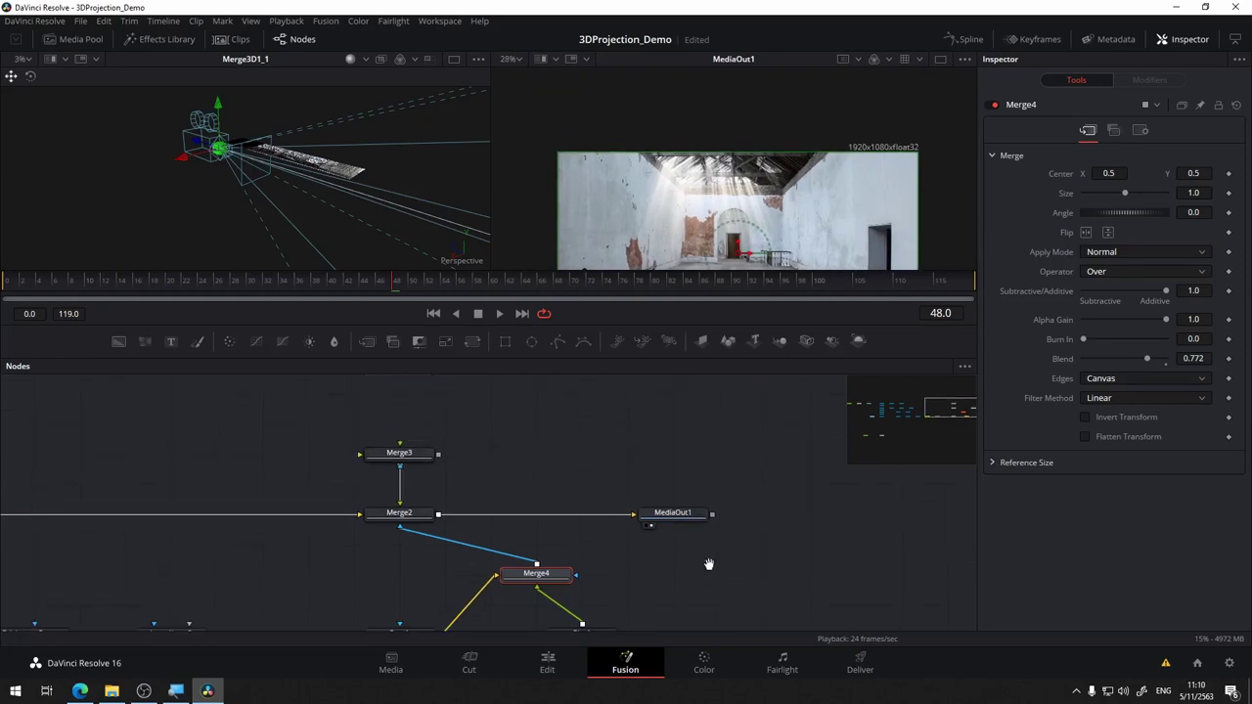
{"action": "left_click_drag", "start_coordinate": [779, 438], "coordinate": [321, 530]}
{"action": "left_click_drag", "start_coordinate": [399, 521], "coordinate": [536, 521]}
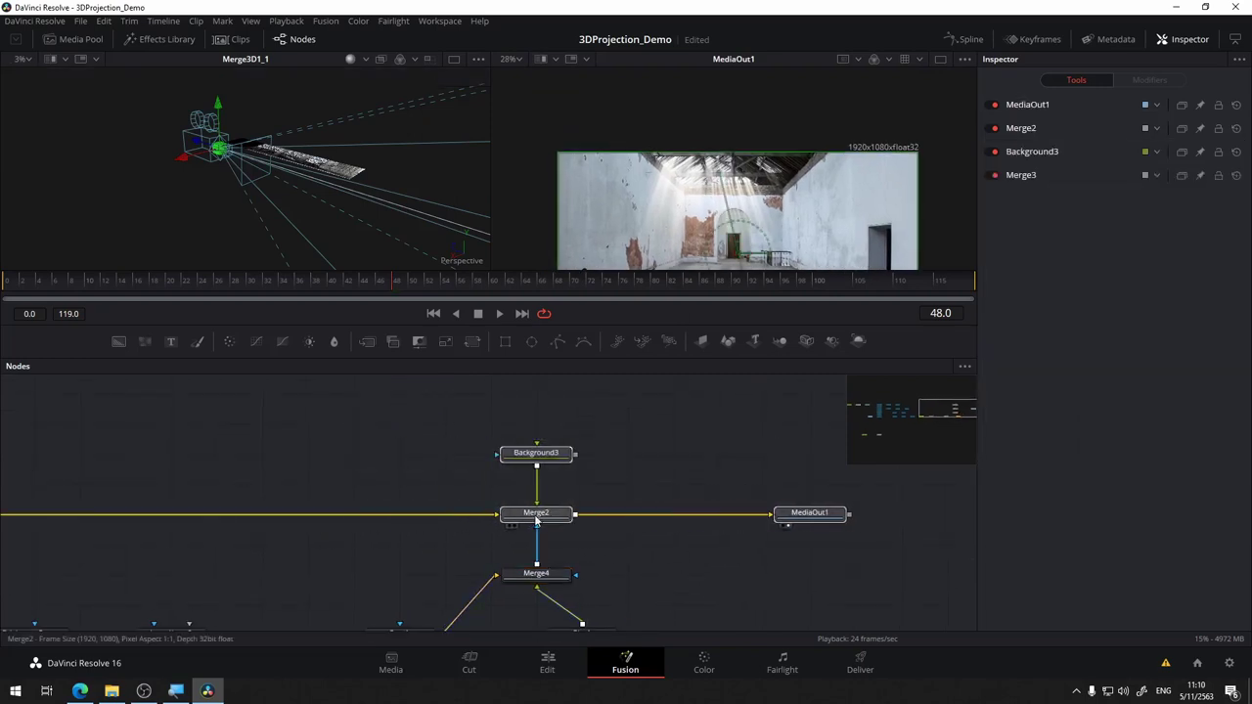
- Review Merge2's and Merge4's Inspector settings and the Renderer3D-to-Rays1 node chain
{"action": "left_click", "coordinate": [551, 521]}
{"action": "scroll", "coordinate": [655, 533], "scroll_direction": "down", "scroll_amount": 3}
{"action": "scroll", "coordinate": [592, 454], "scroll_direction": "right", "scroll_amount": 2}
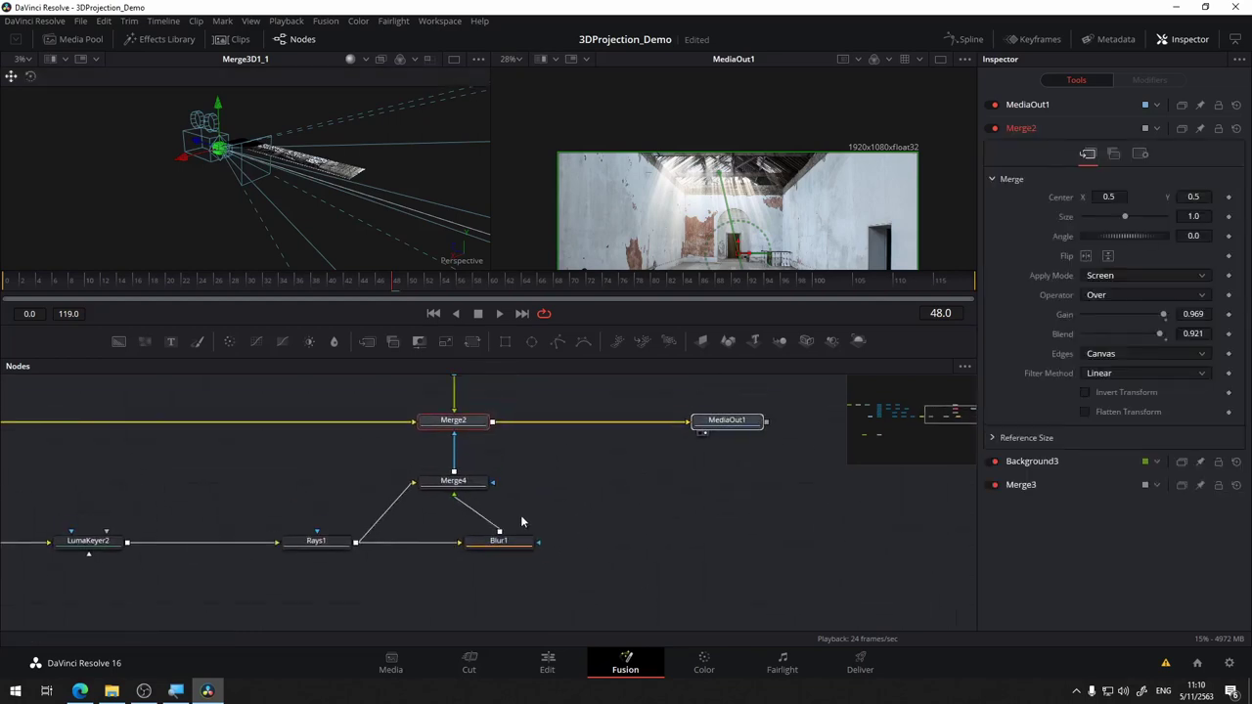
{"action": "scroll", "coordinate": [596, 504], "scroll_direction": "up", "scroll_amount": 3}
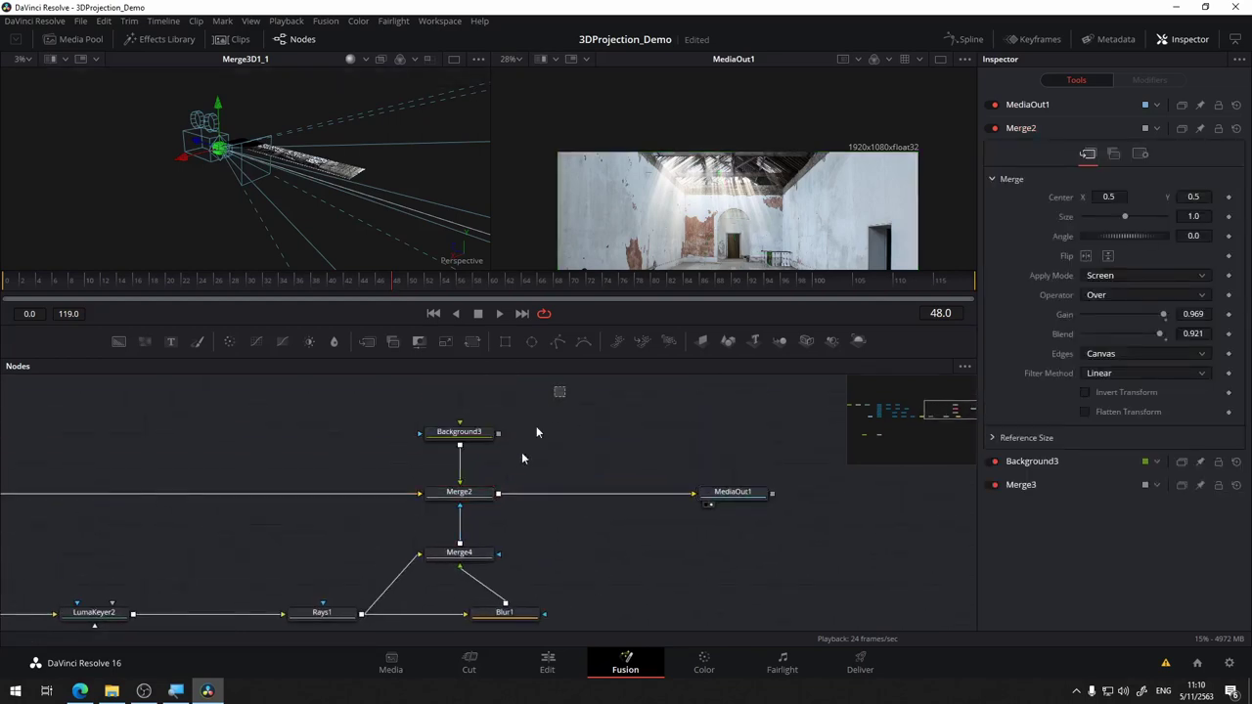
{"action": "left_click_drag", "start_coordinate": [565, 386], "coordinate": [426, 570]}
{"action": "left_click", "coordinate": [524, 554]}
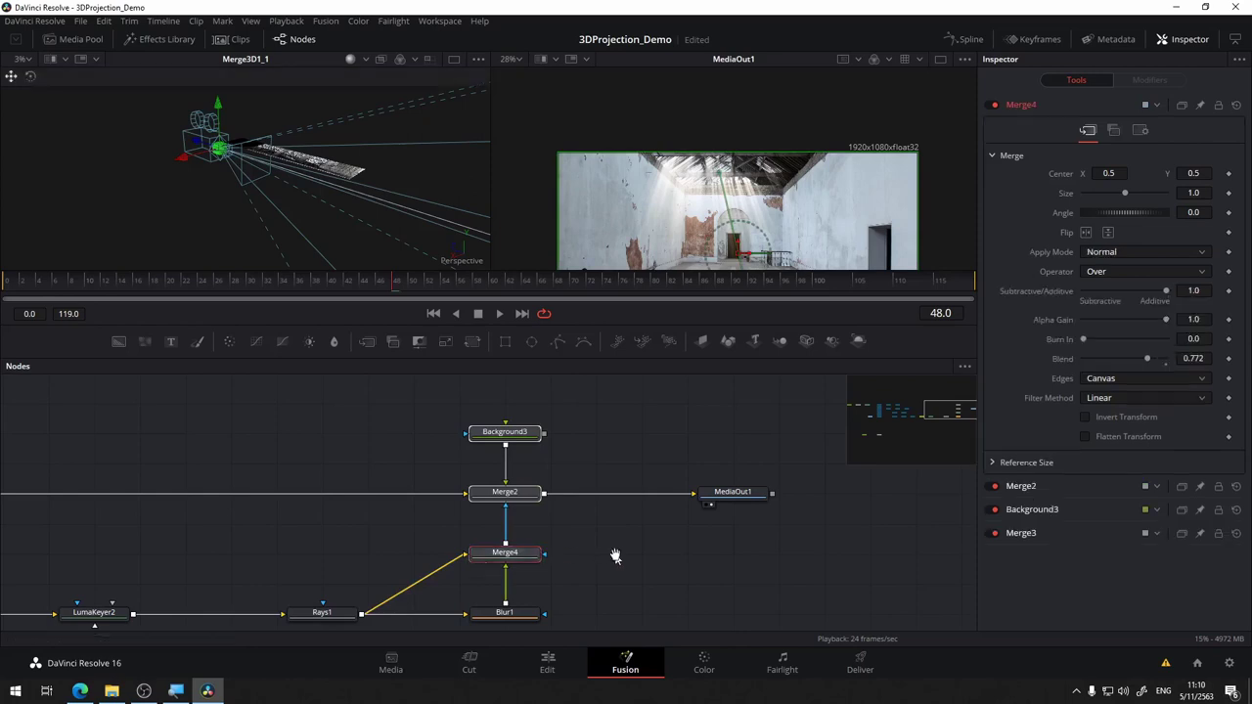
{"action": "scroll", "coordinate": [599, 509], "scroll_direction": "down", "scroll_amount": 3}
{"action": "scroll", "coordinate": [563, 544], "scroll_direction": "up", "scroll_amount": 2}
{"action": "scroll", "coordinate": [554, 551], "scroll_direction": "up", "scroll_amount": 2}
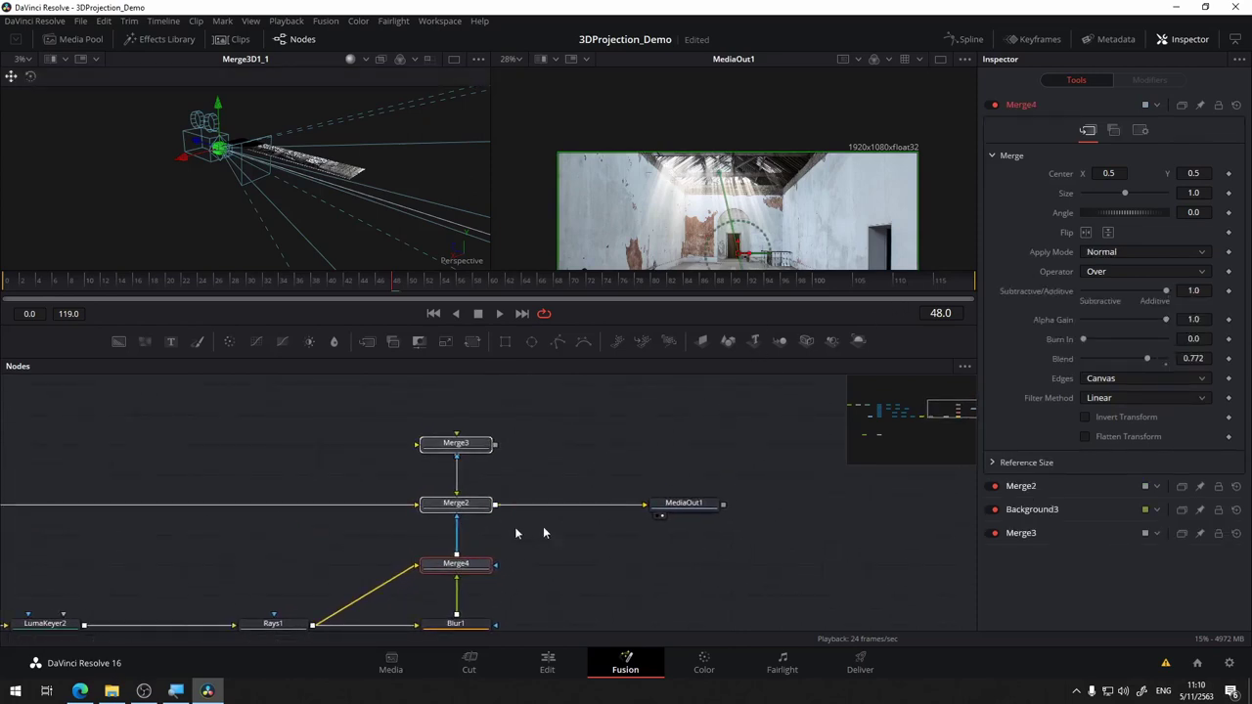
{"action": "left_click_drag", "start_coordinate": [363, 448], "coordinate": [781, 399]}
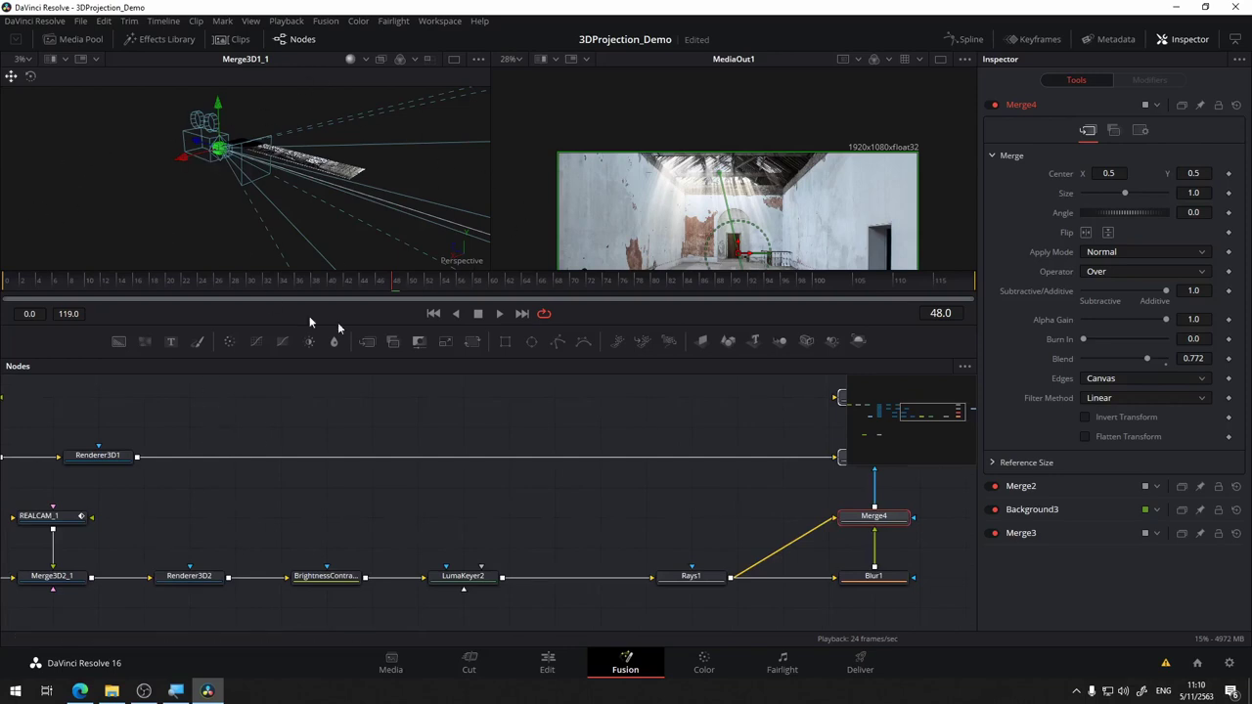
{"action": "left_click_drag", "start_coordinate": [421, 178], "coordinate": [279, 222]}
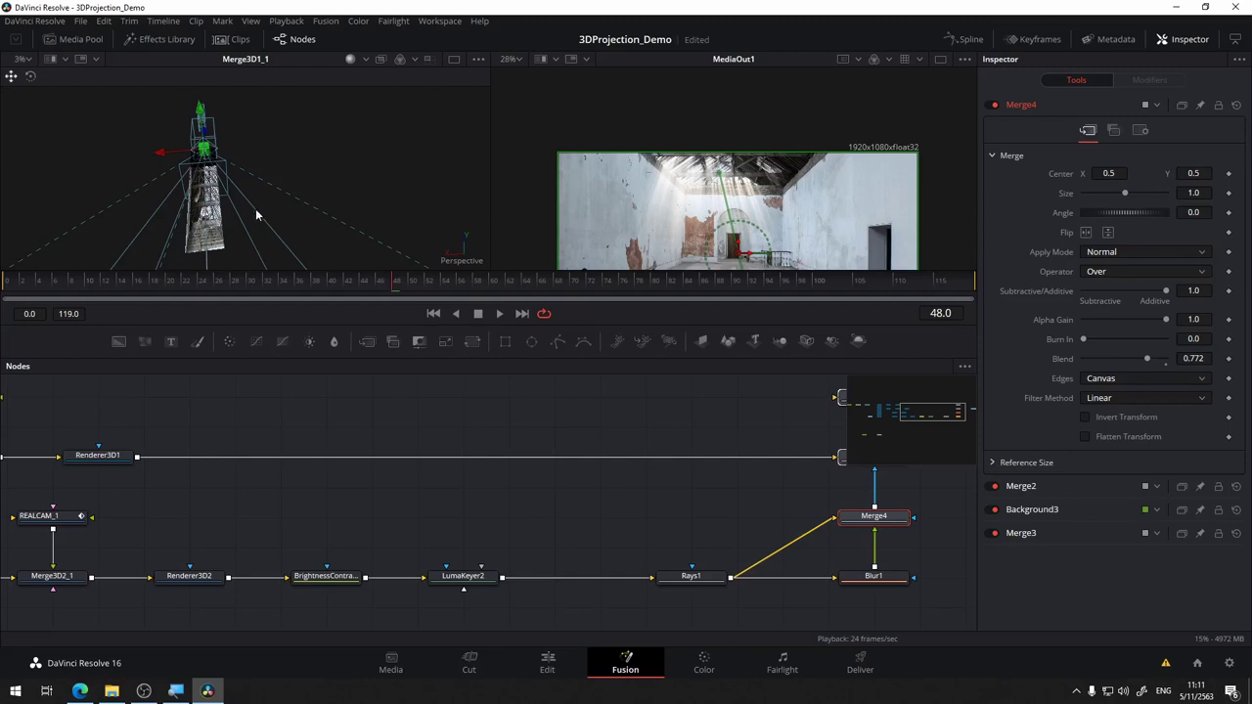
{"action": "left_click_drag", "start_coordinate": [458, 203], "coordinate": [446, 166]}
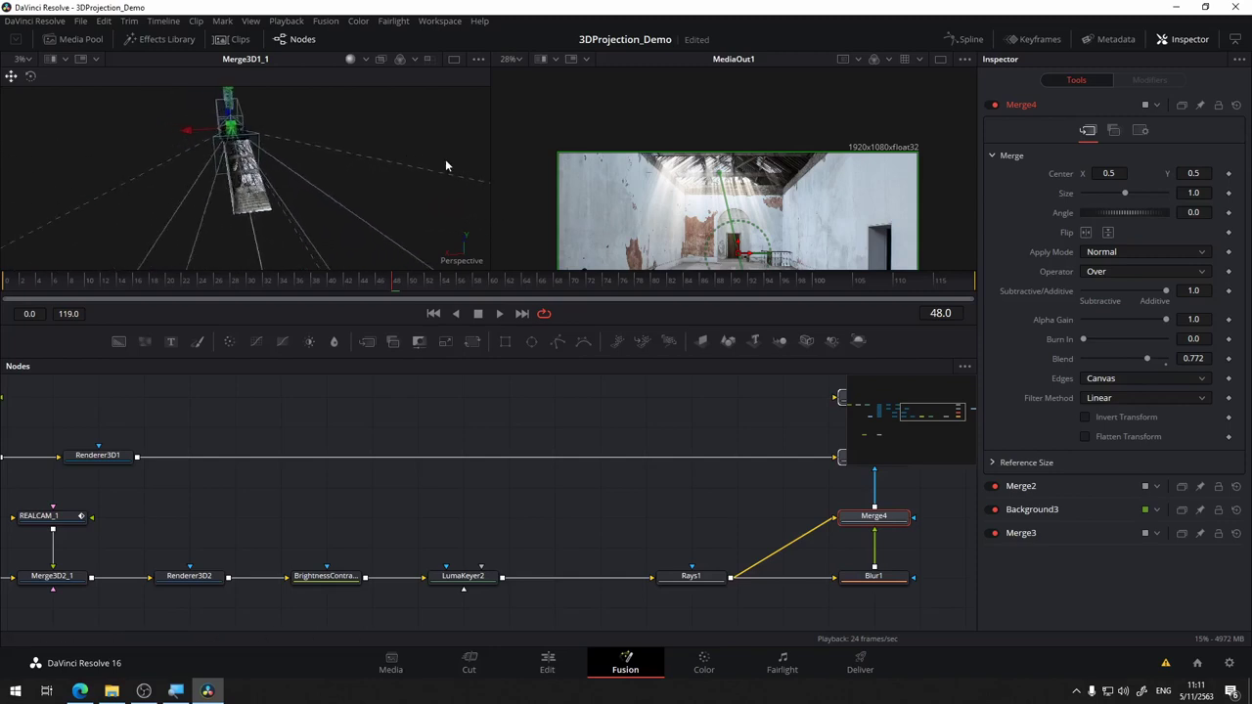
{"action": "left_click_drag", "start_coordinate": [203, 495], "coordinate": [577, 490]}
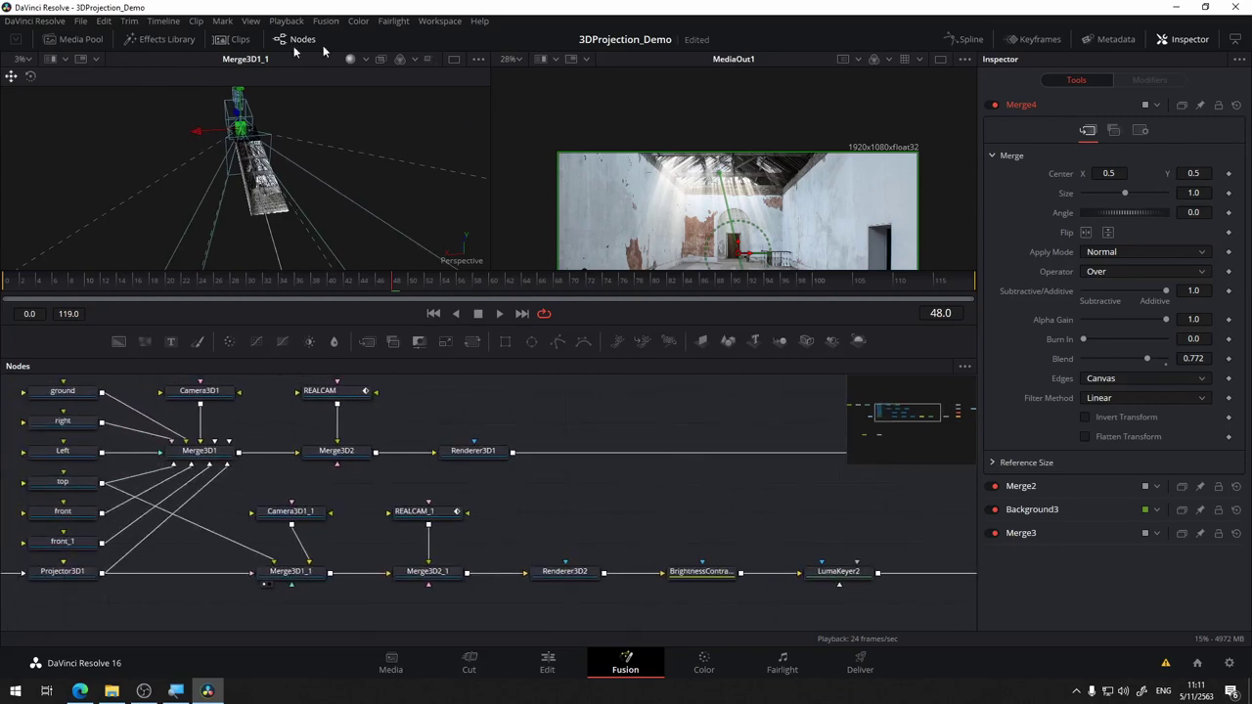
{"action": "left_click_drag", "start_coordinate": [747, 608], "coordinate": [497, 581]}
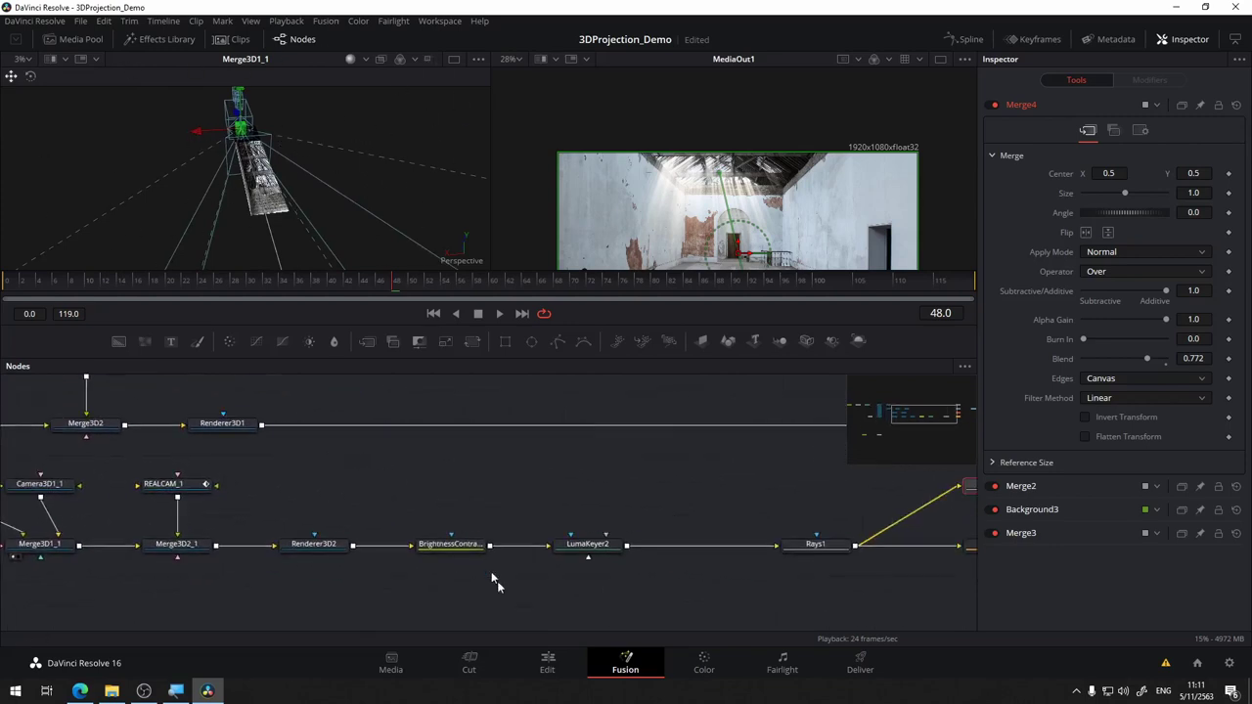
{"action": "left_click_drag", "start_coordinate": [907, 445], "coordinate": [414, 431]}
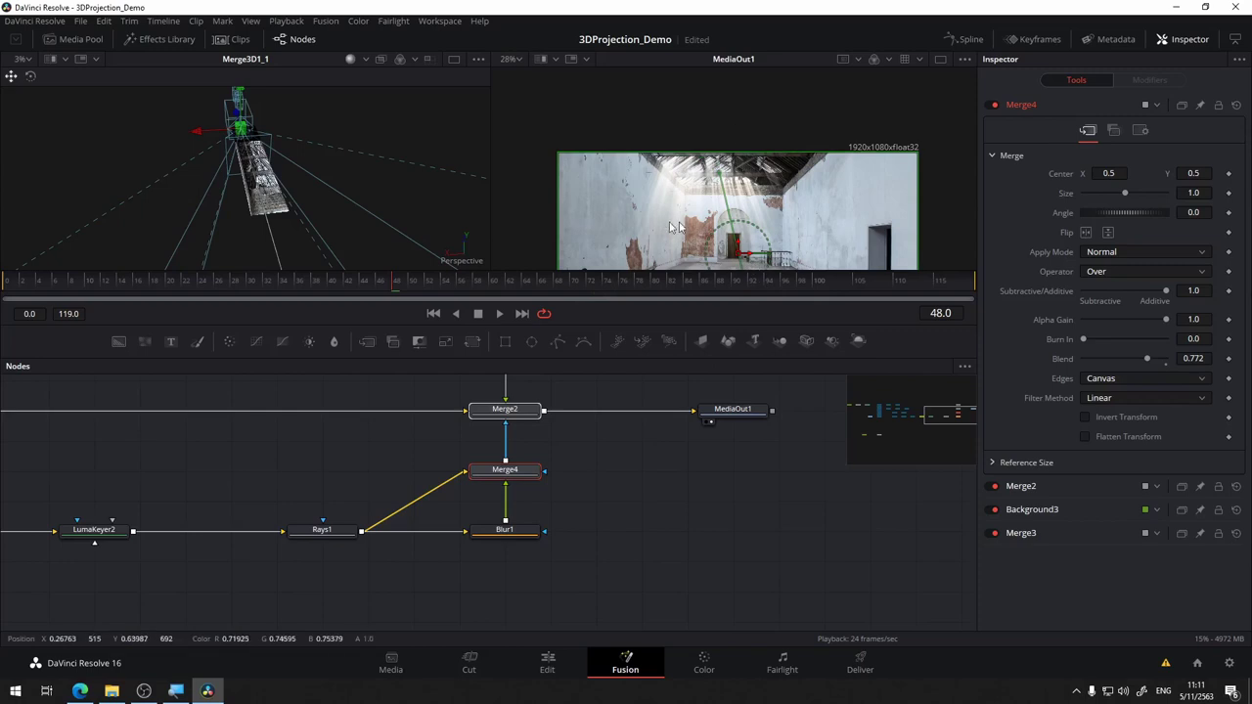
{"action": "scroll", "coordinate": [673, 227], "scroll_direction": "down", "scroll_amount": 2}
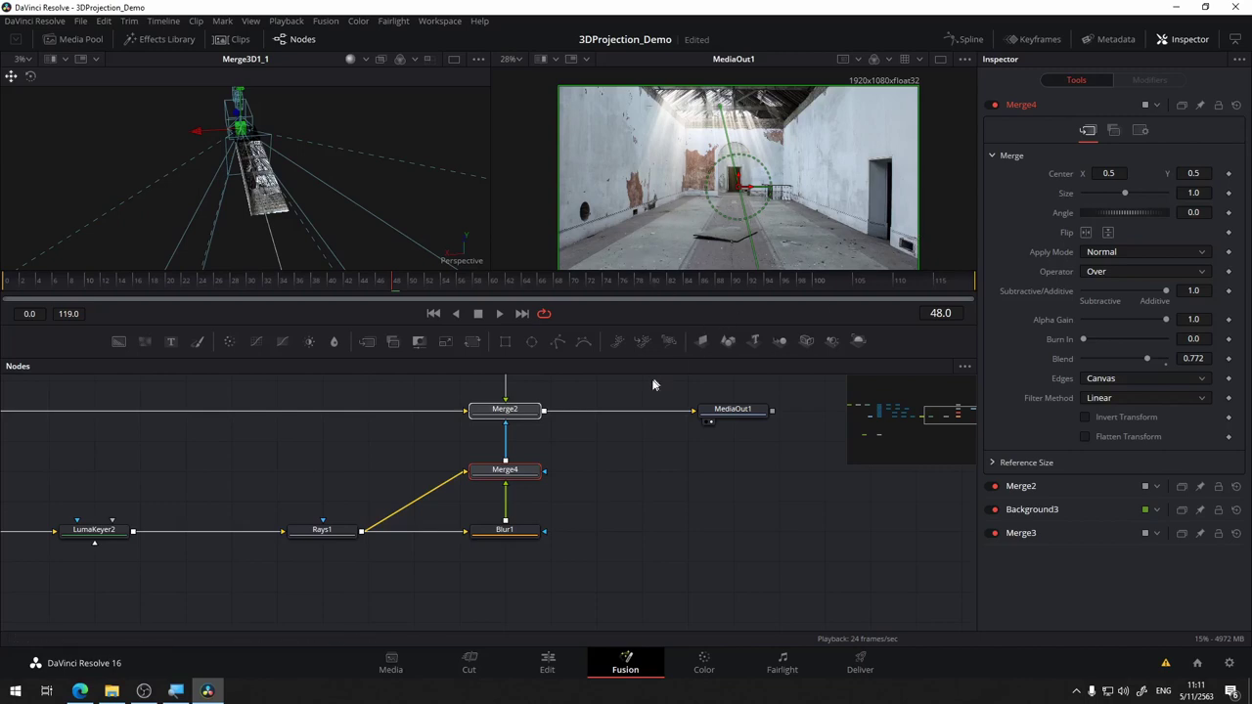
{"action": "left_click_drag", "start_coordinate": [622, 446], "coordinate": [579, 513]}
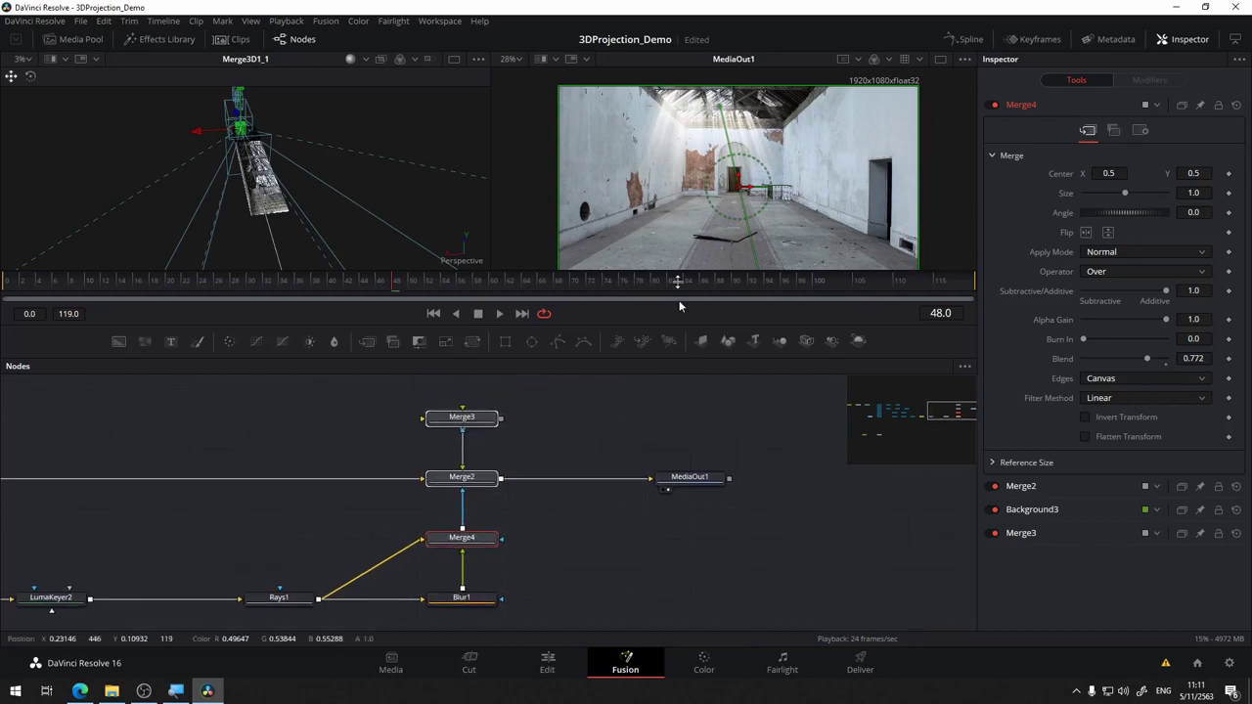